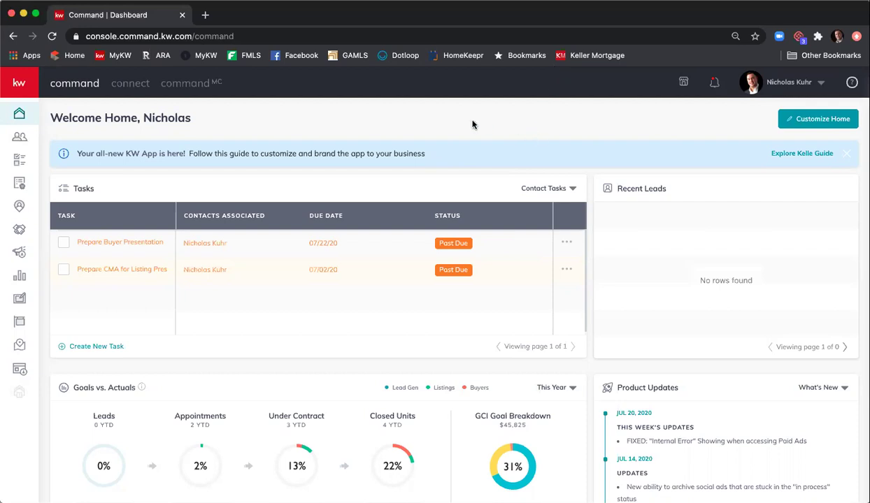
# - Open the 1234 Main St Ne listing from All Opportunities and view its documents checklist
pyautogui.click(25, 254)
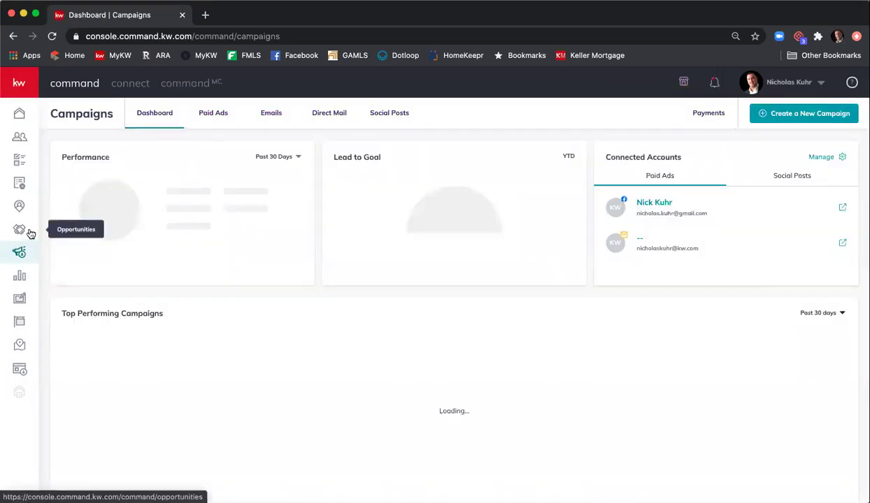
pyautogui.click(24, 230)
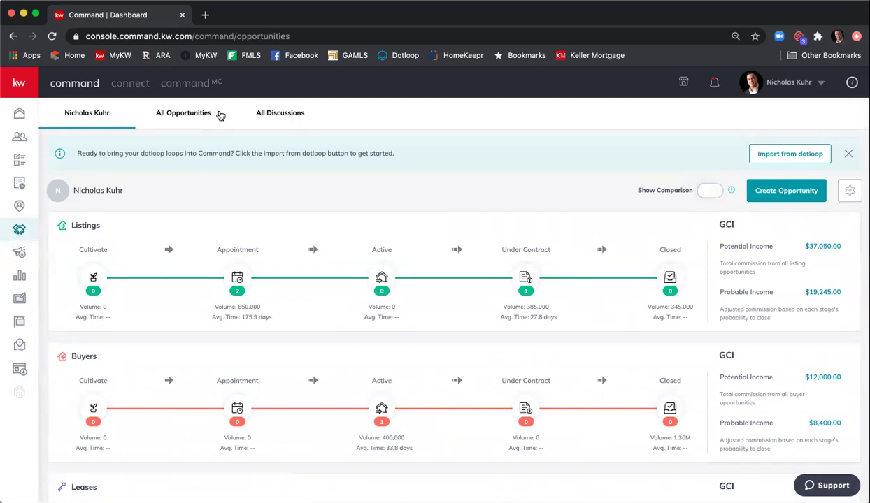
pyautogui.click(191, 118)
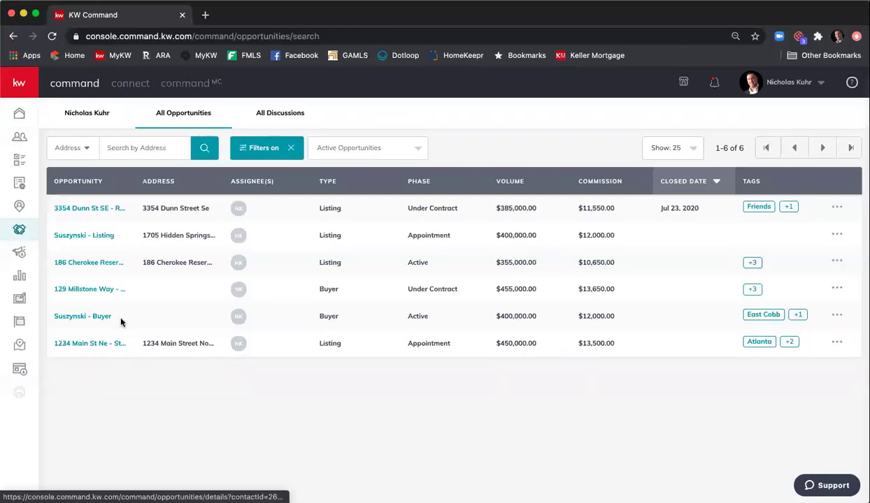
pyautogui.click(80, 345)
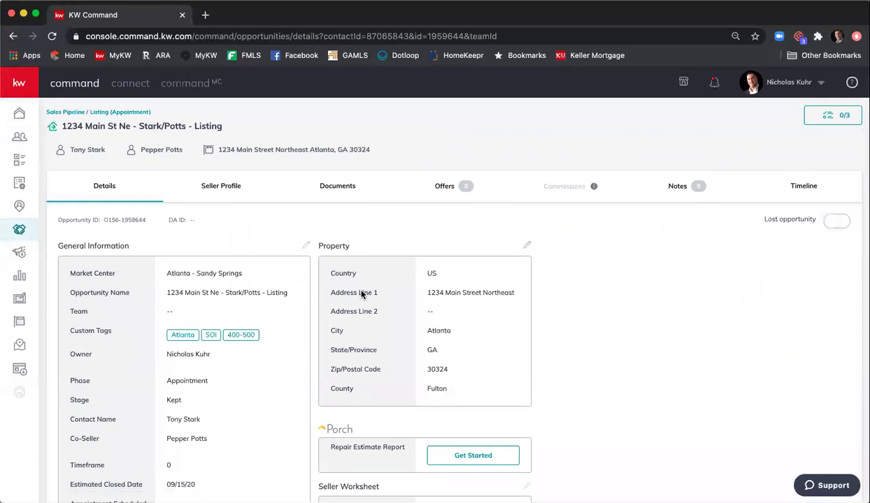
pyautogui.scroll(-5, 439, 290)
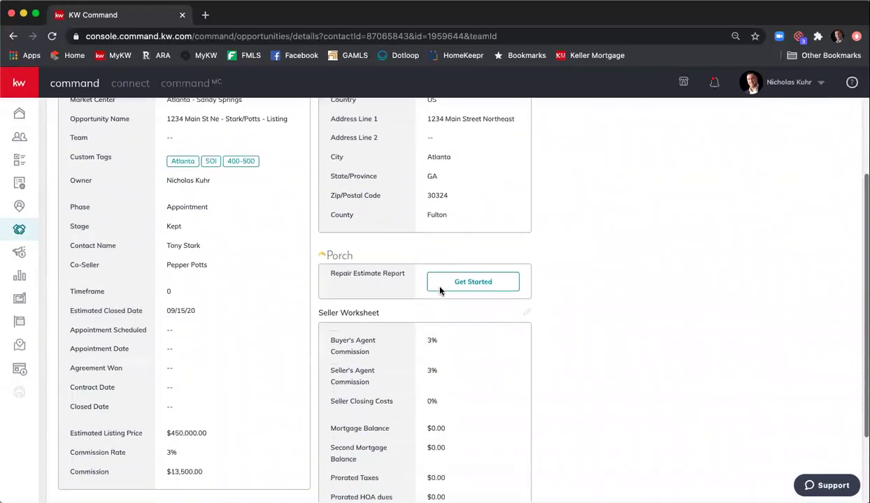
pyautogui.scroll(4, 440, 289)
pyautogui.scroll(1, 440, 289)
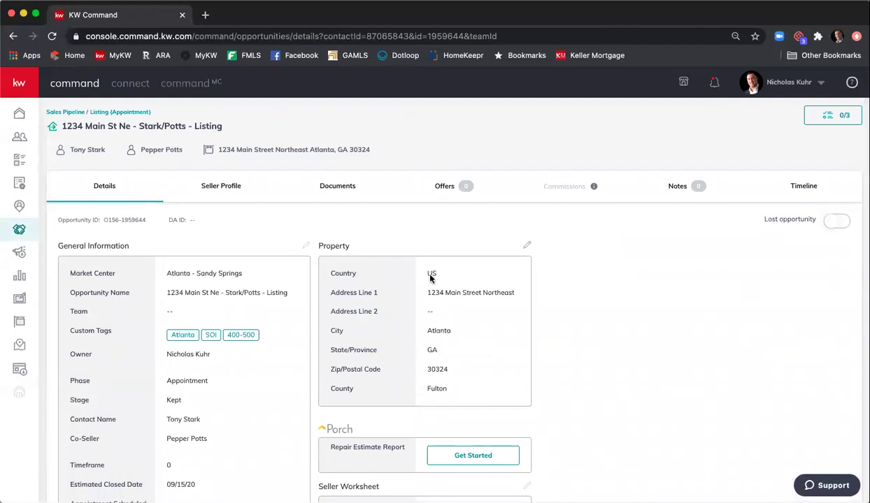
pyautogui.click(345, 187)
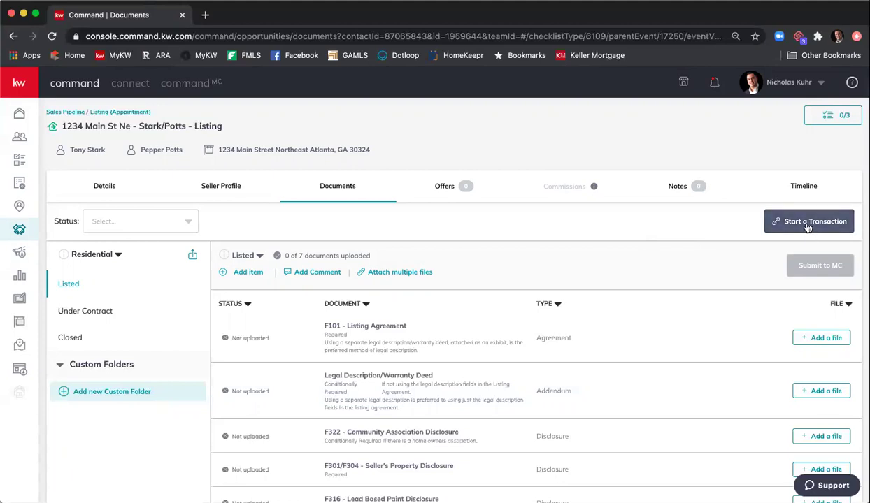
# - Start a transaction for the 1234 Main St Ne listing
pyautogui.click(808, 223)
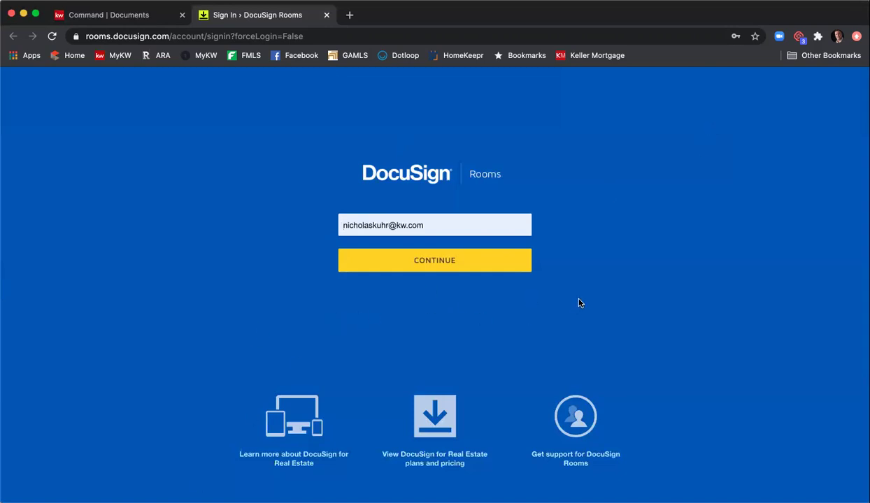
# - Sign in to DocuSign Rooms with the saved e-mail and password
pyautogui.click(417, 261)
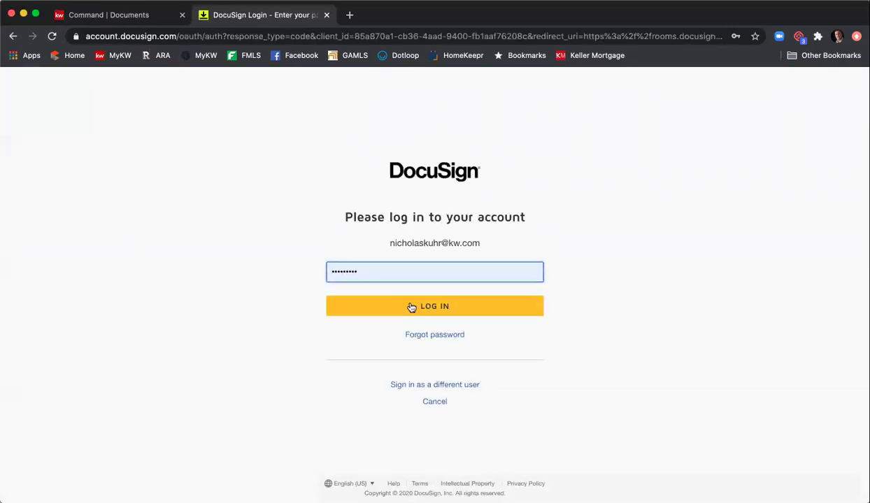
pyautogui.click(411, 307)
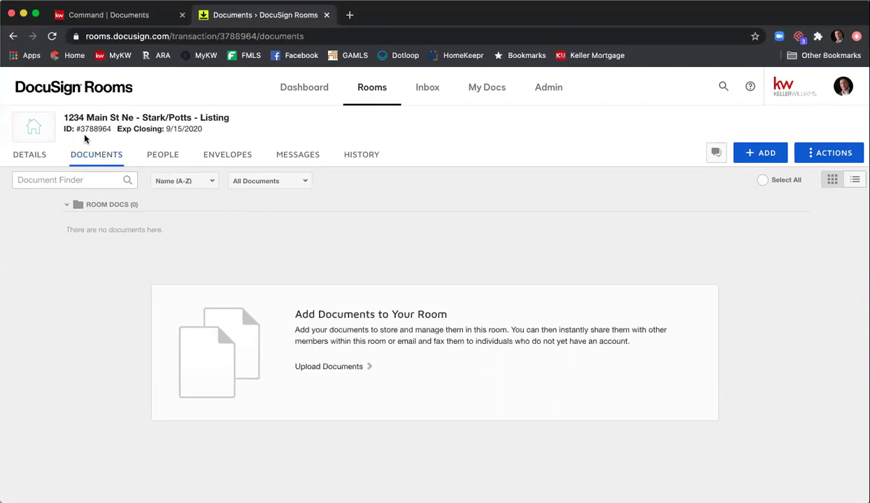
# - Add documents from DocuSign Forms using the REALTOR provider, and open the NRDS ID lookup
pyautogui.moveTo(84, 133)
pyautogui.click(767, 154)
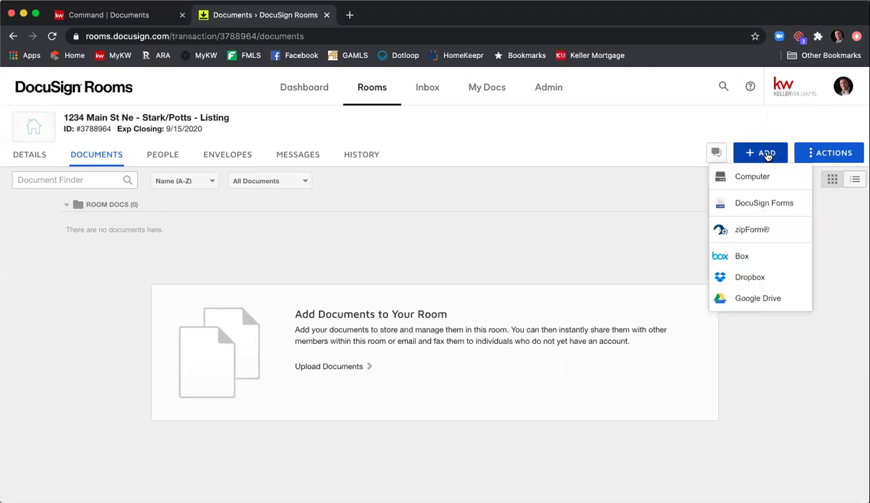
pyautogui.click(770, 203)
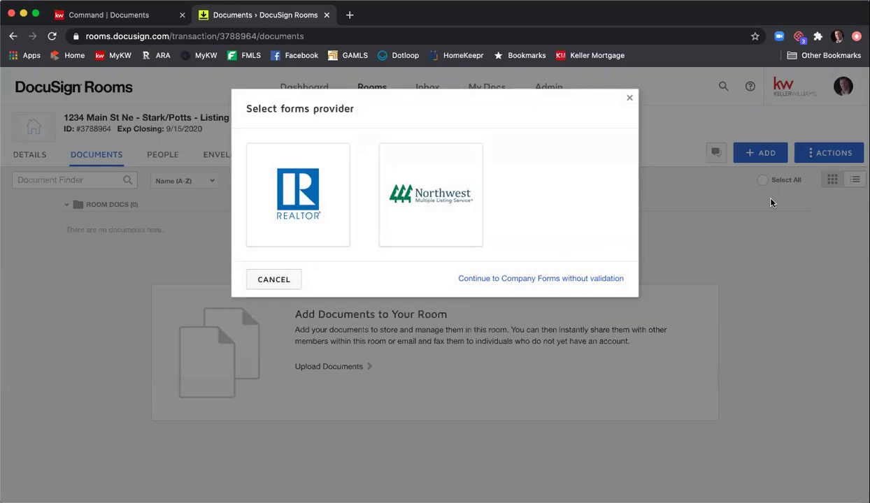
pyautogui.click(299, 193)
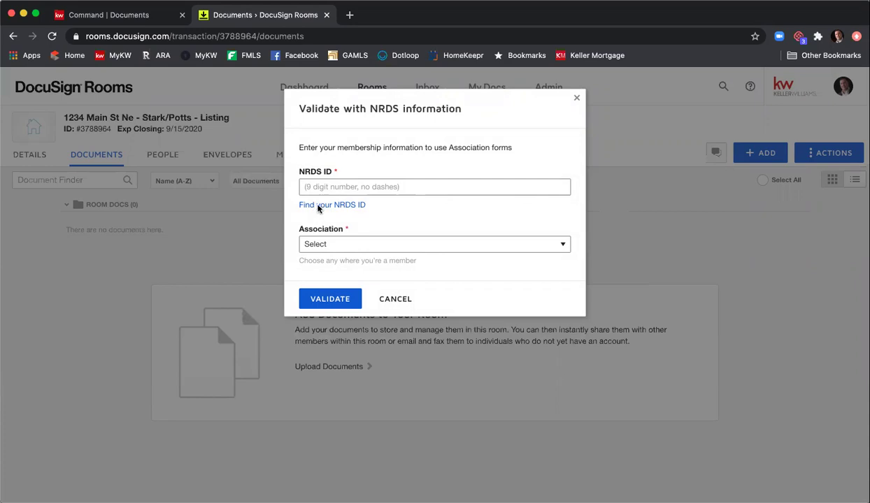
pyautogui.click(318, 206)
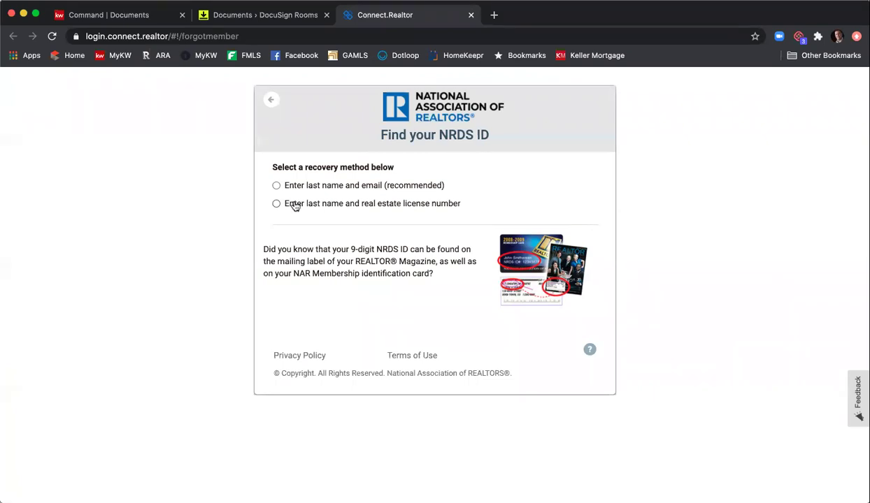
# - Look up the NRDS ID using the agent's last name and real estate license number
pyautogui.click(276, 204)
pyautogui.click(314, 224)
pyautogui.press('Tab')
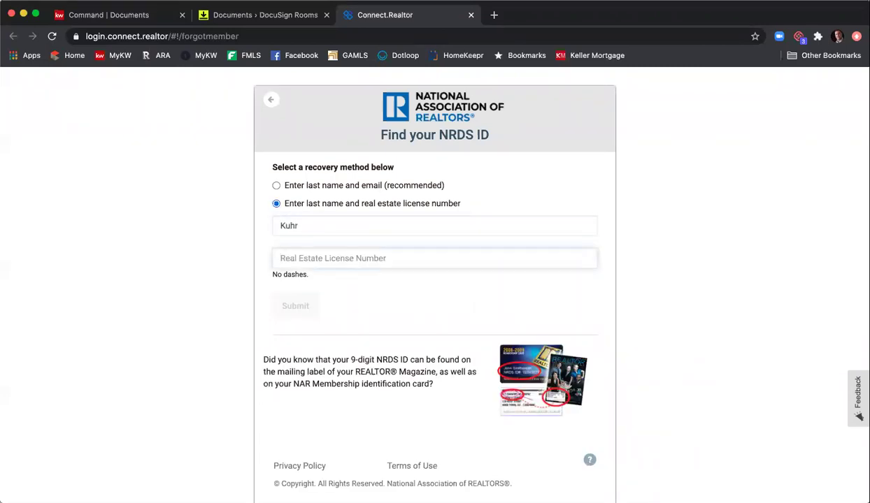
pyautogui.press('BackSpace')
pyautogui.press('BackSpace')
pyautogui.press('BackSpace')
pyautogui.press('BackSpace')
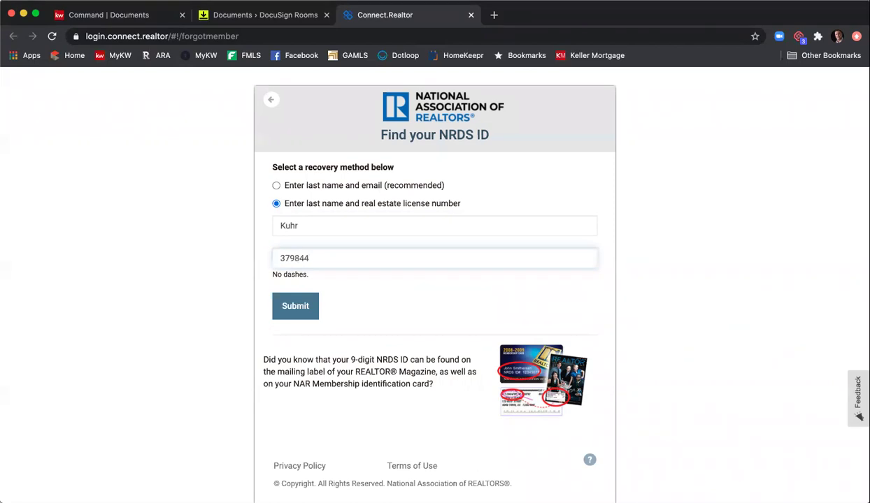
pyautogui.press('Return')
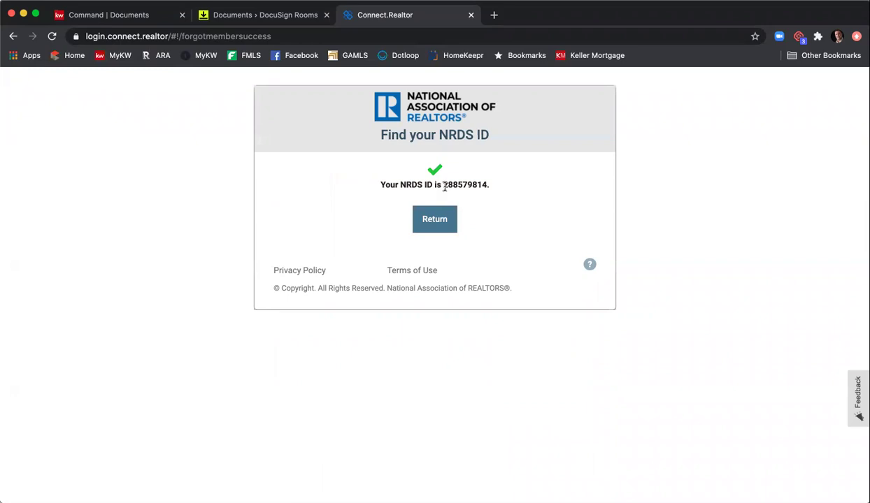
# - Copy the returned NRDS ID number
pyautogui.moveTo(444, 185); pyautogui.dragTo(488, 185)
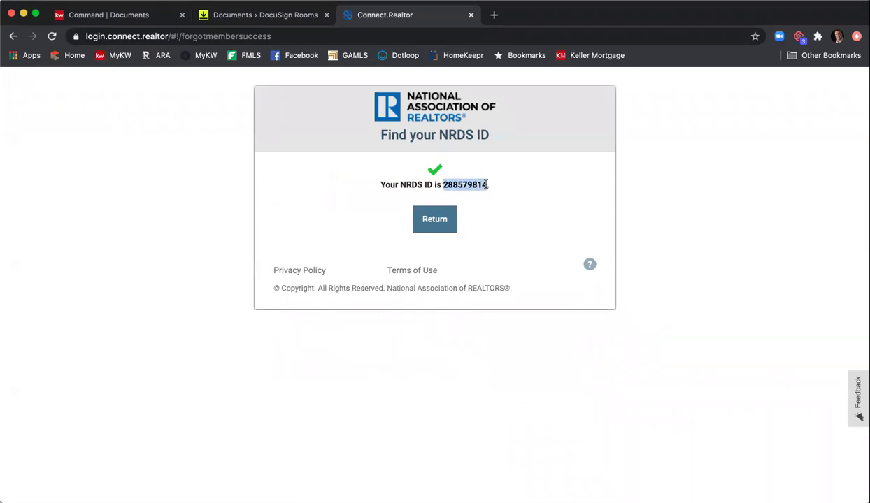
pyautogui.rightClick(483, 184)
pyautogui.click(507, 207)
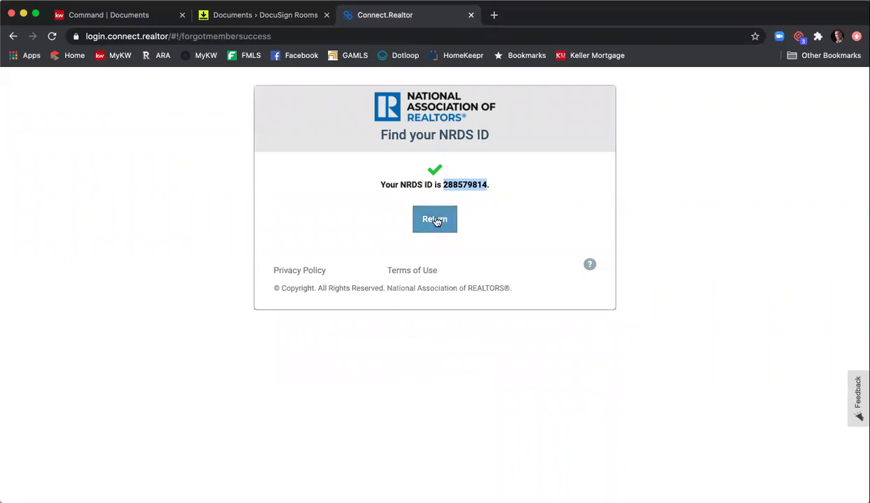
# - Paste the NRDS ID, choose Georgia Association of REALTORS®, and validate the membership
pyautogui.click(471, 15)
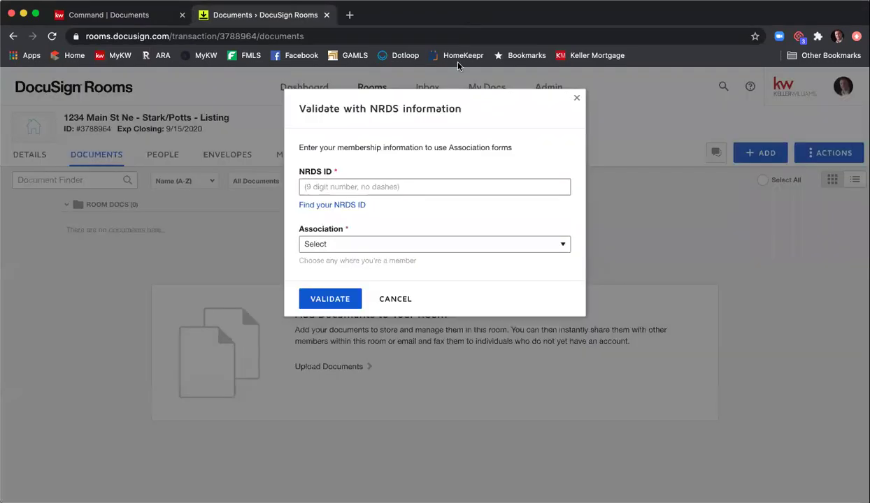
pyautogui.click(422, 188)
pyautogui.rightClick(424, 186)
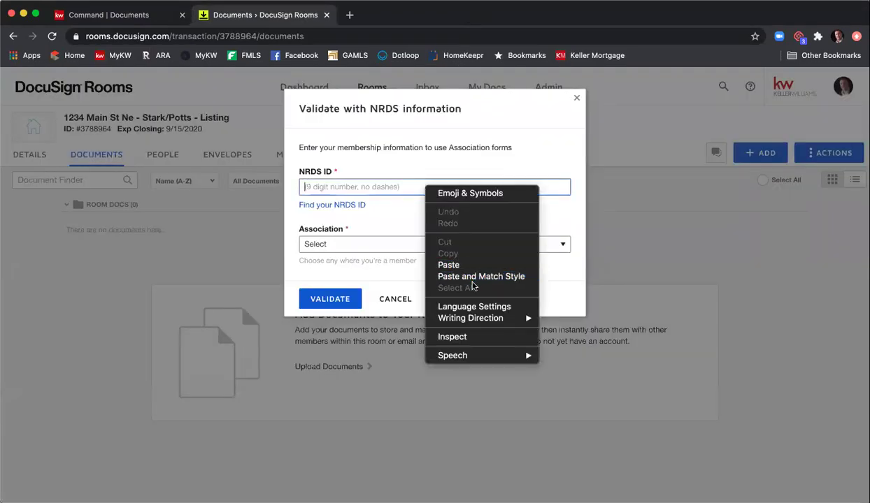
pyautogui.click(449, 265)
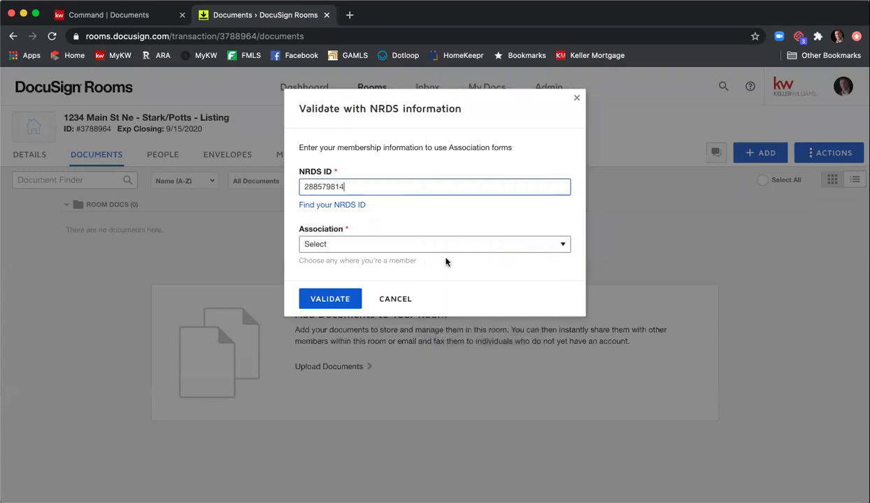
pyautogui.click(404, 243)
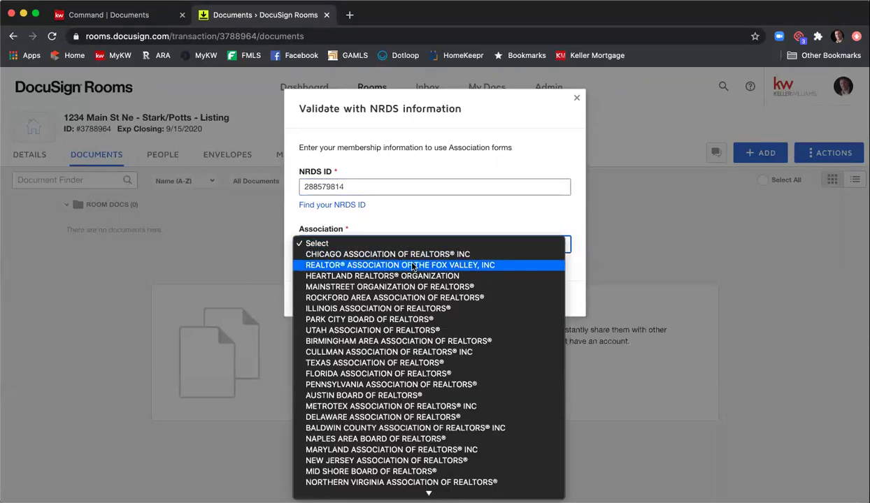
pyautogui.scroll(-10, 413, 266)
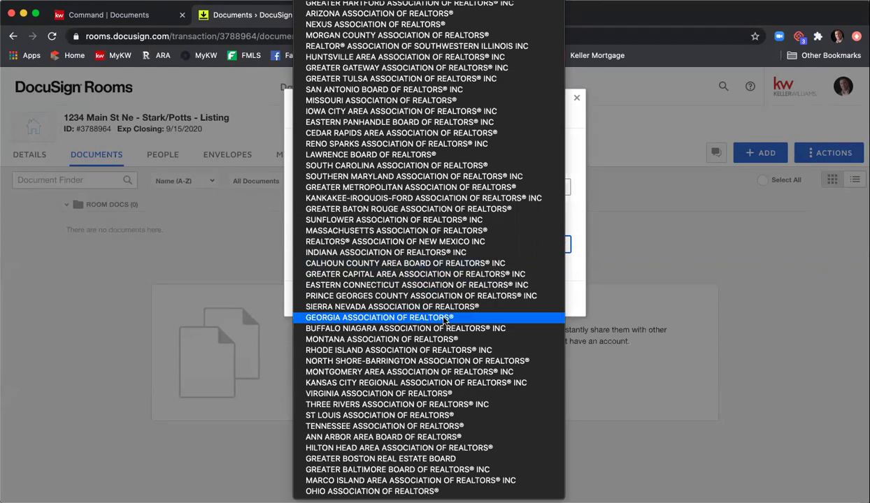
pyautogui.click(450, 318)
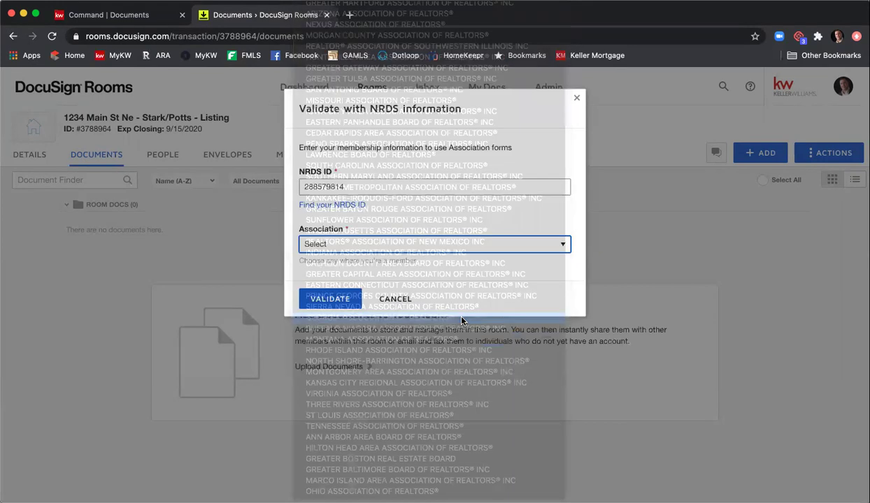
pyautogui.click(339, 299)
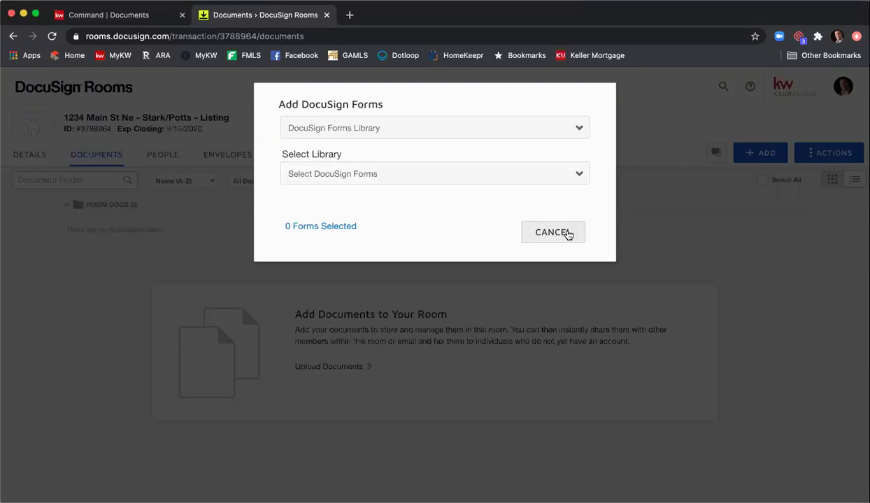
pyautogui.click(552, 233)
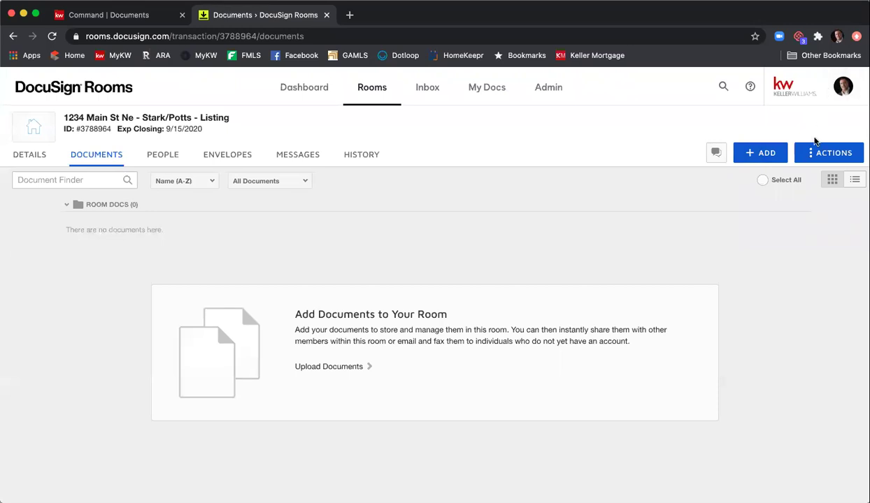
# - Review the zipForm and NRDS ID settings under Preferences > Integrations, then return to Rooms
pyautogui.click(844, 86)
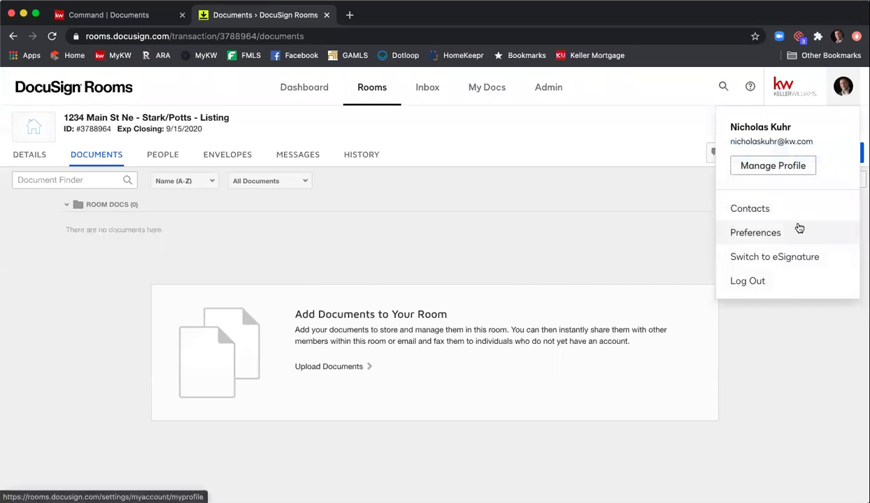
pyautogui.click(796, 228)
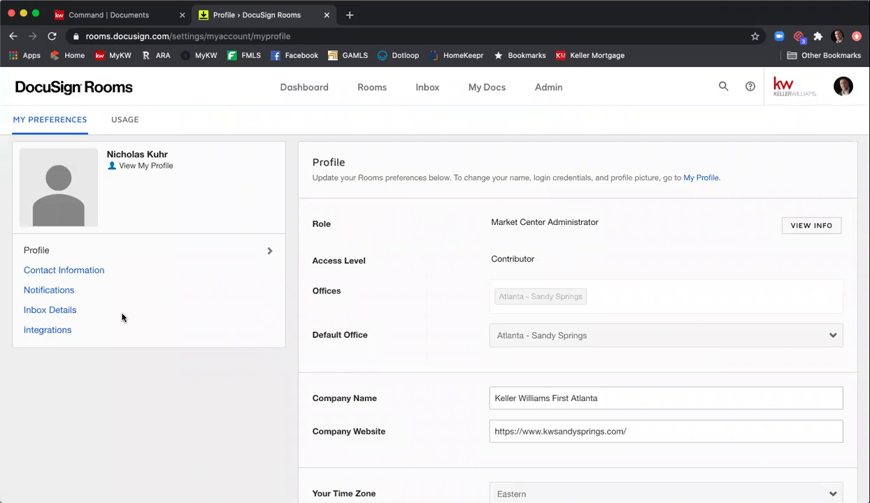
pyautogui.click(53, 331)
pyautogui.scroll(-5, 382, 271)
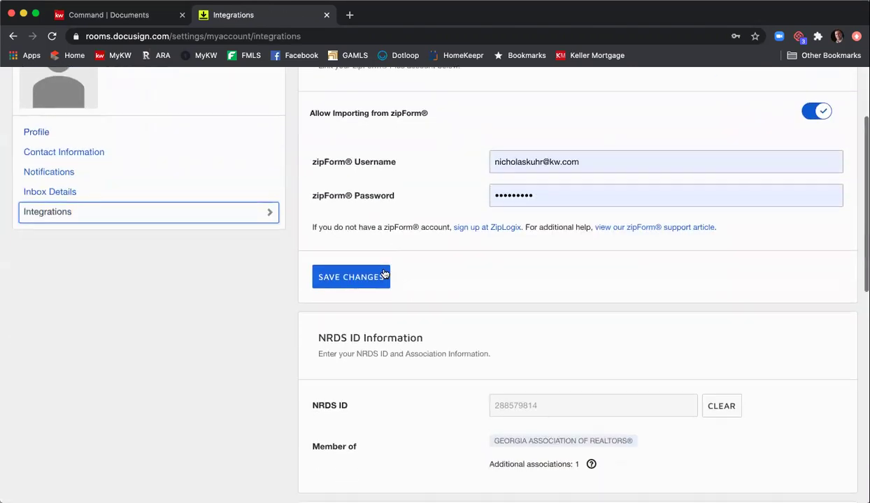
pyautogui.scroll(-1, 357, 279)
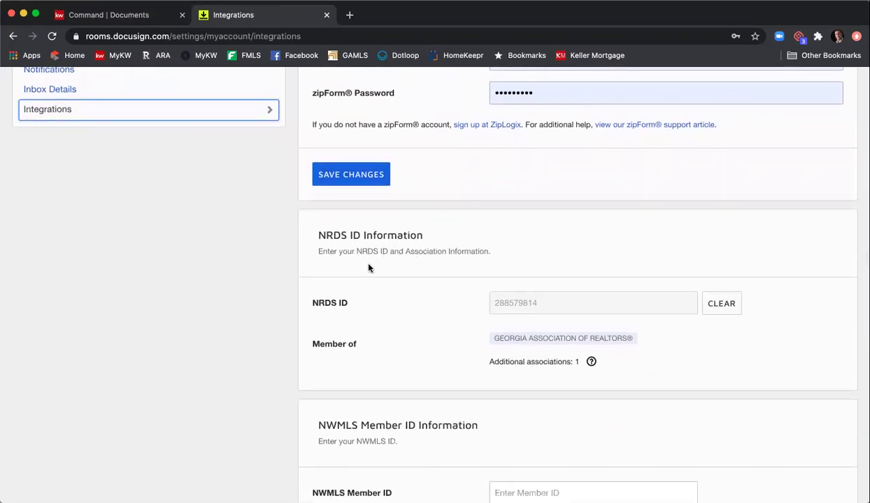
pyautogui.click(497, 301)
pyautogui.scroll(5, 655, 312)
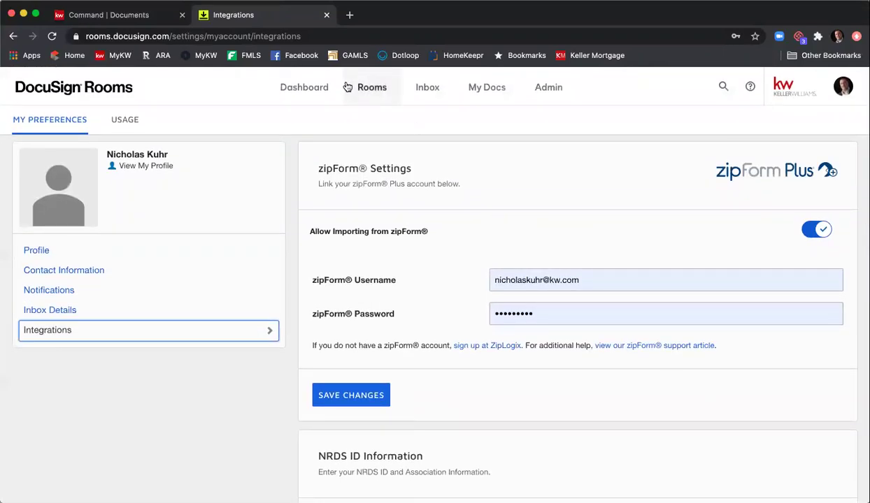
pyautogui.click(376, 93)
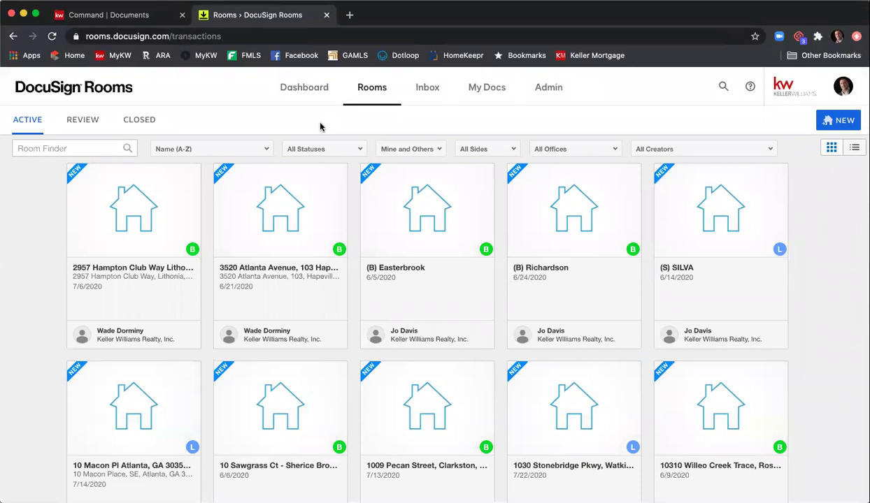
# - Reopen the 1234 Main St Ne listing room from the Dashboard and view its Documents tab
pyautogui.click(290, 102)
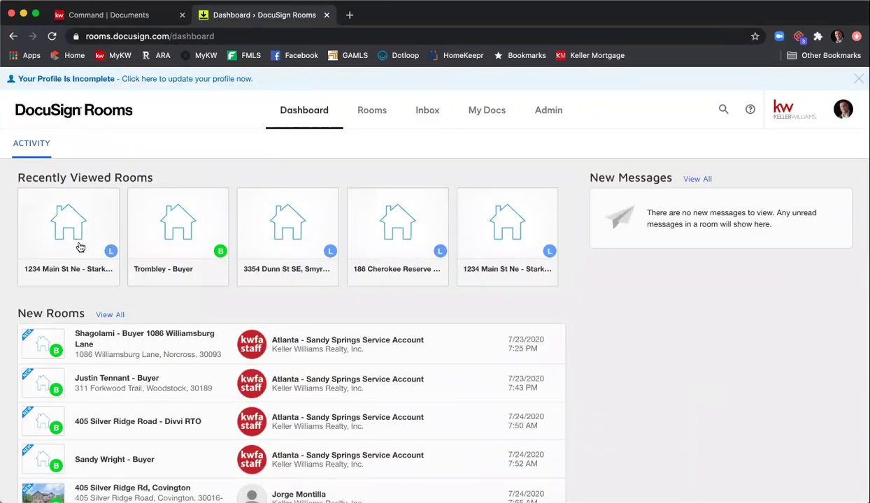
pyautogui.click(80, 247)
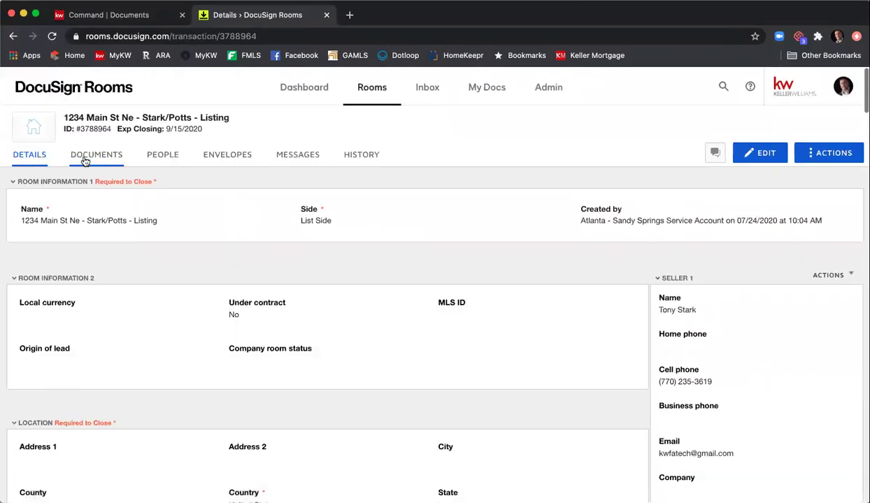
pyautogui.click(96, 155)
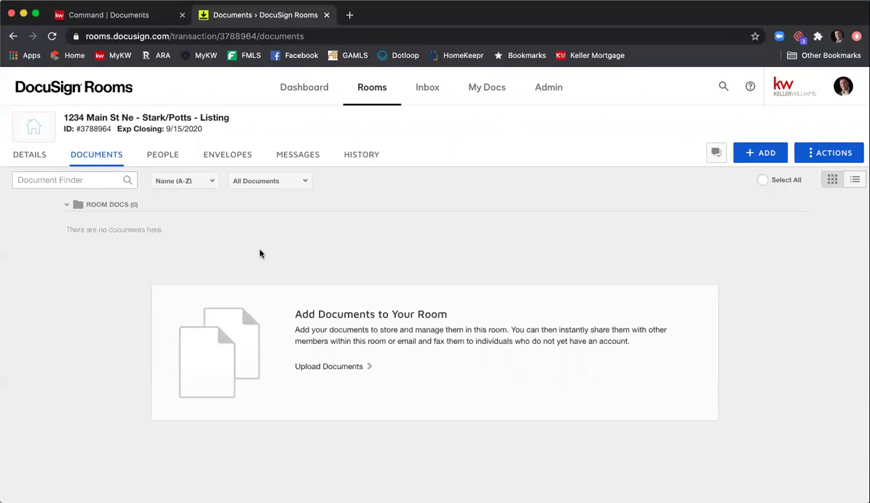
# - Show the 1234 Main St Ne listing room's Details tab
pyautogui.click(28, 162)
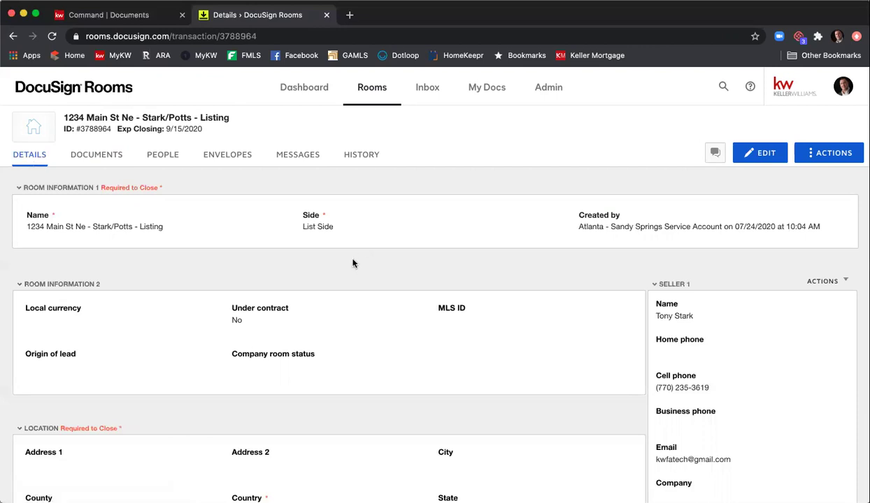
# - Edit the room details: local currency USD - United States Dollar, MLS ID 12346789
pyautogui.click(768, 153)
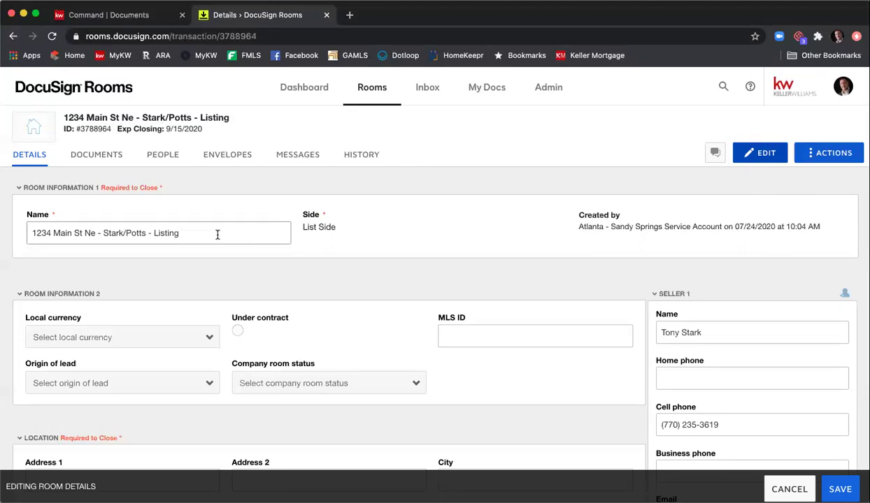
pyautogui.scroll(-2, 295, 235)
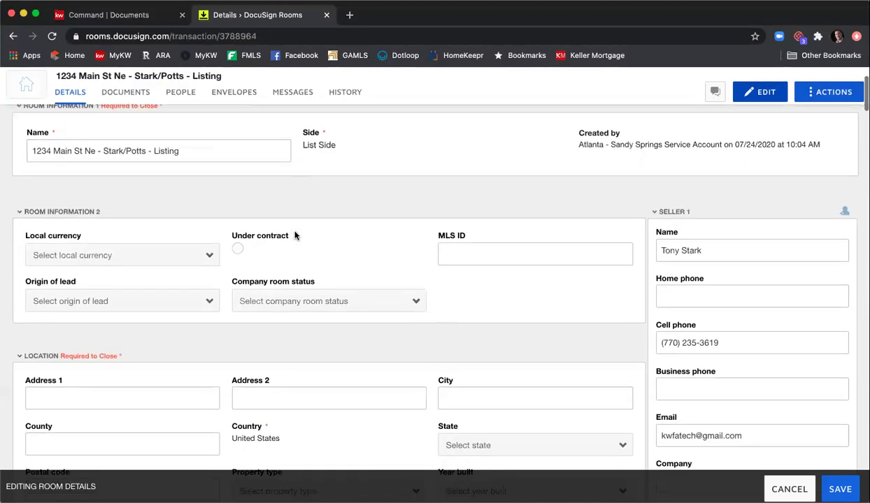
pyautogui.click(129, 256)
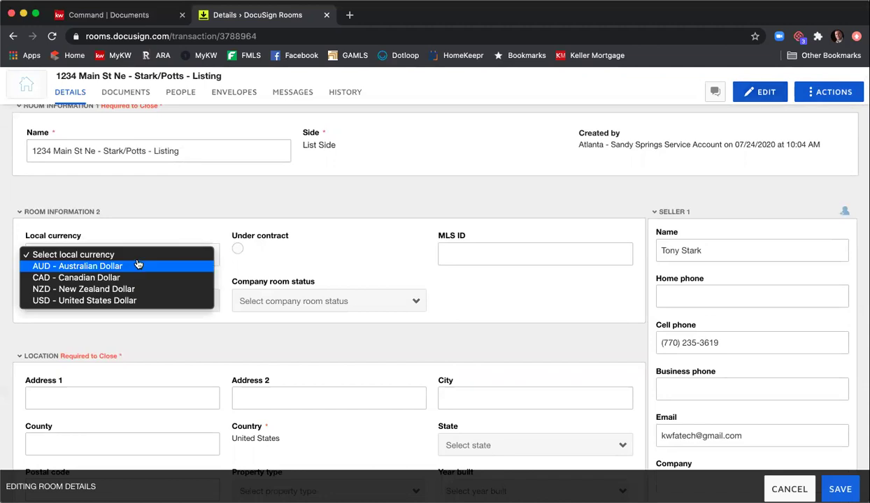
pyautogui.click(140, 301)
pyautogui.click(462, 255)
pyautogui.write('12346789')
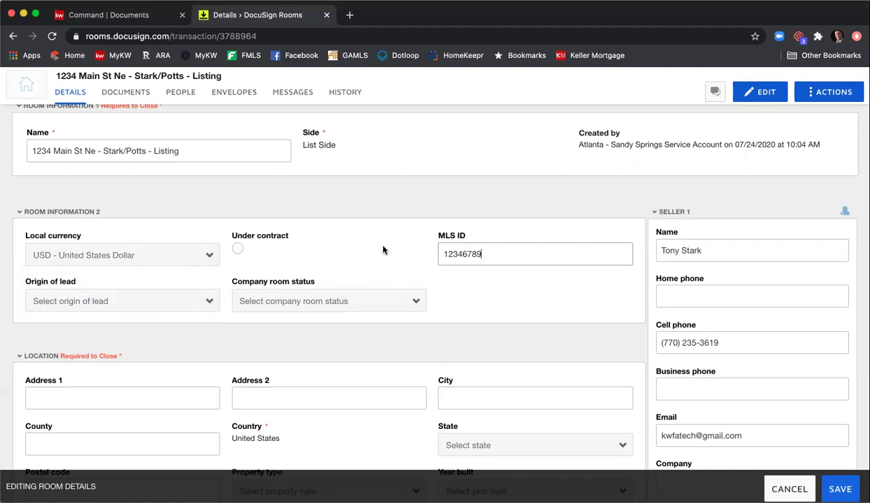
# - Check the Origin of Lead choices, leaving the field unchanged
pyautogui.scroll(-1, 382, 249)
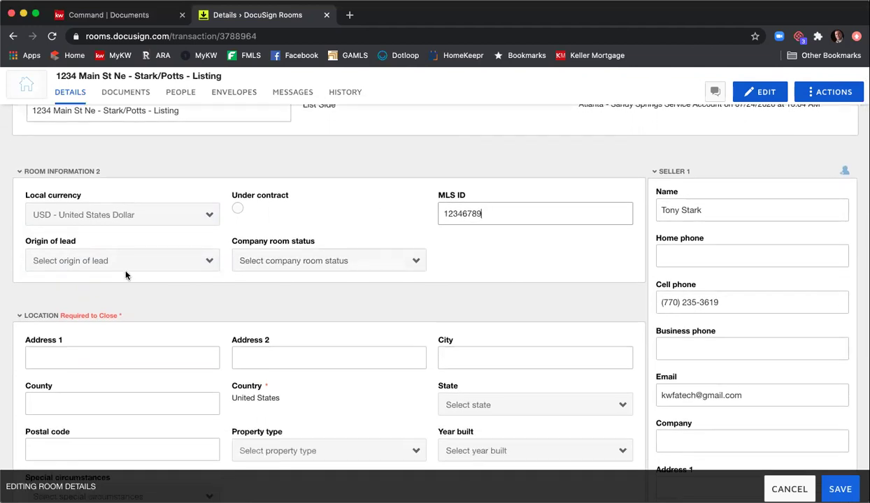
pyautogui.click(83, 270)
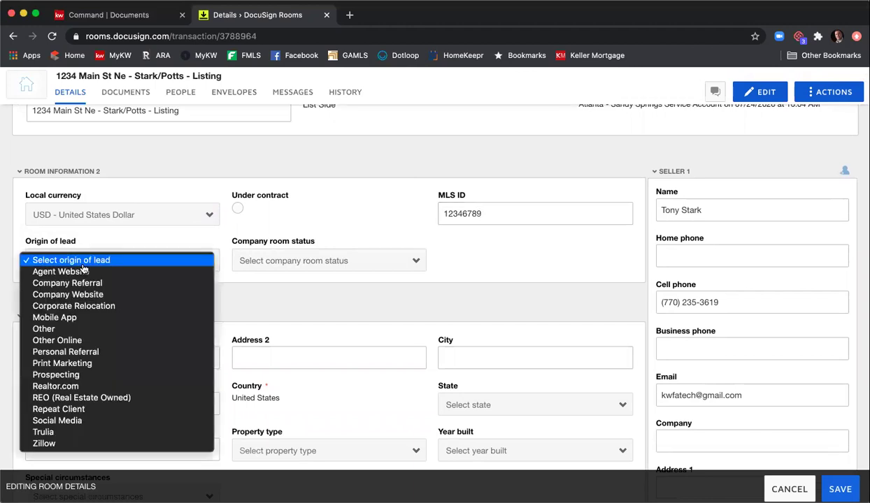
pyautogui.click(474, 275)
pyautogui.scroll(-3, 468, 272)
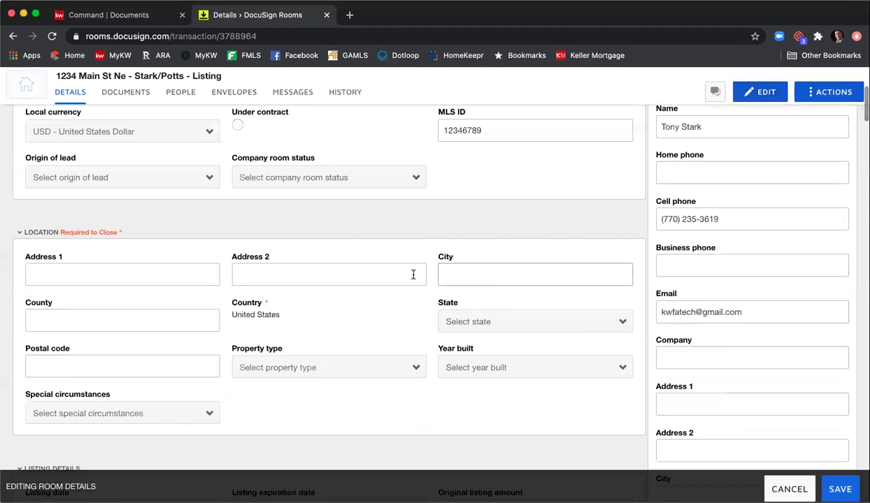
pyautogui.click(192, 277)
pyautogui.write('12')
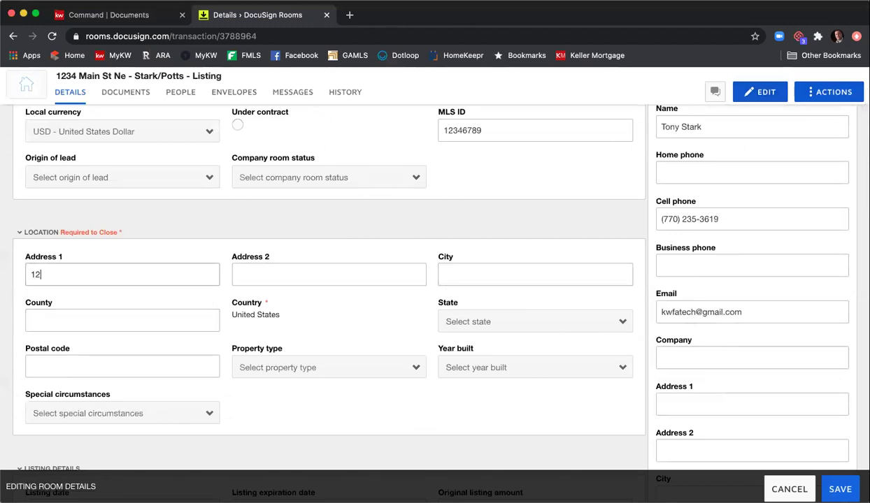
pyautogui.write('34 Main St NE')
pyautogui.press('Tab')
pyautogui.press('Tab')
pyautogui.write('Atlna')
pyautogui.press('BackSpace')
pyautogui.press('BackSpace')
pyautogui.press('BackSpace')
pyautogui.press('BackSpace')
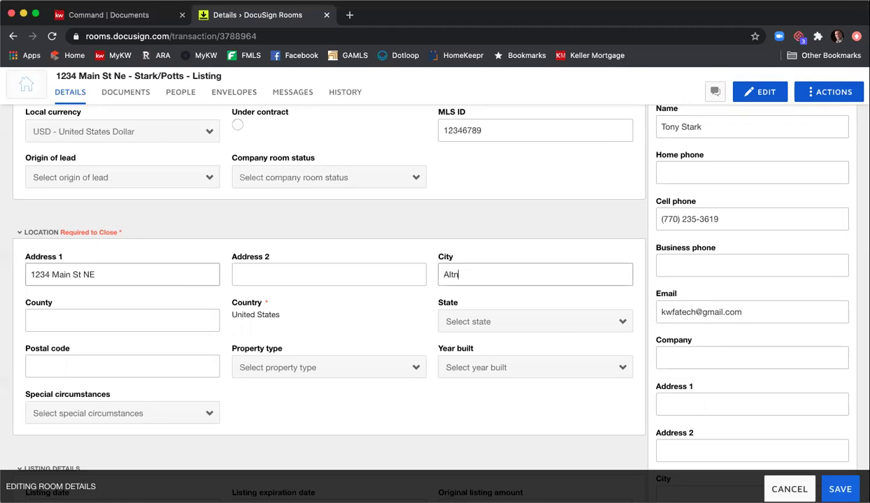
pyautogui.write('tlanta')
pyautogui.press('Tab')
pyautogui.write('Fulton')
pyautogui.press('Tab')
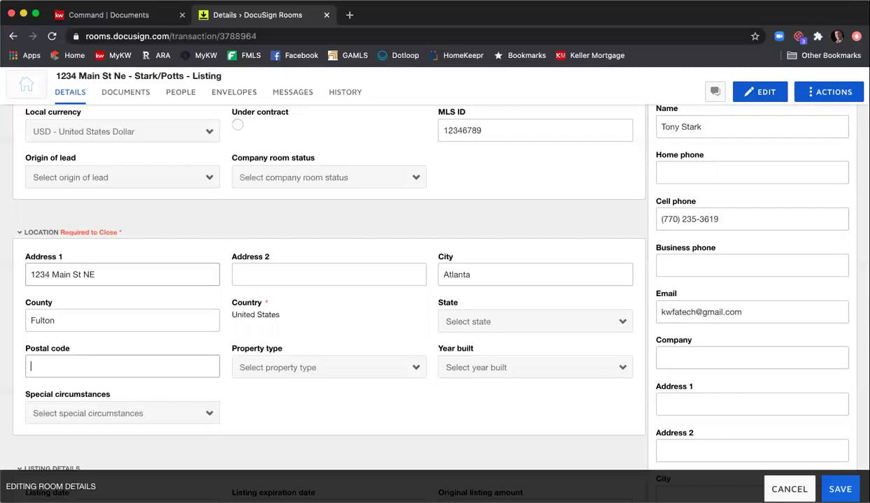
pyautogui.click(560, 321)
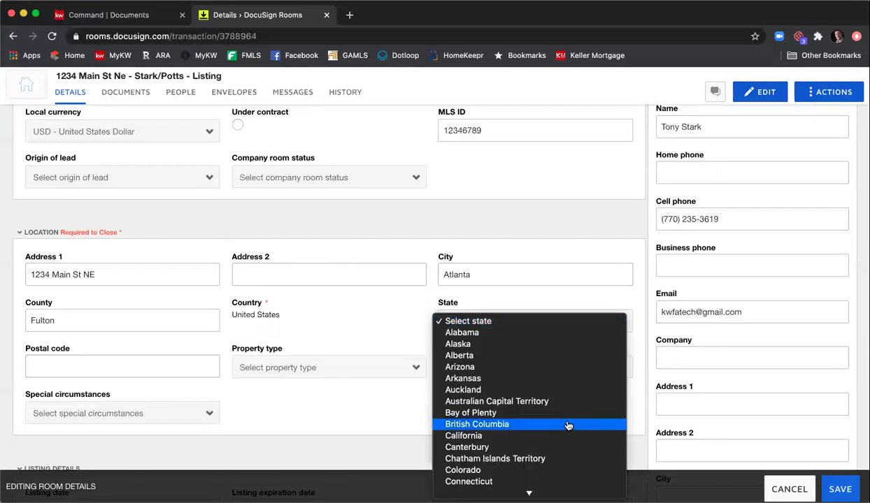
pyautogui.scroll(-3, 525, 455)
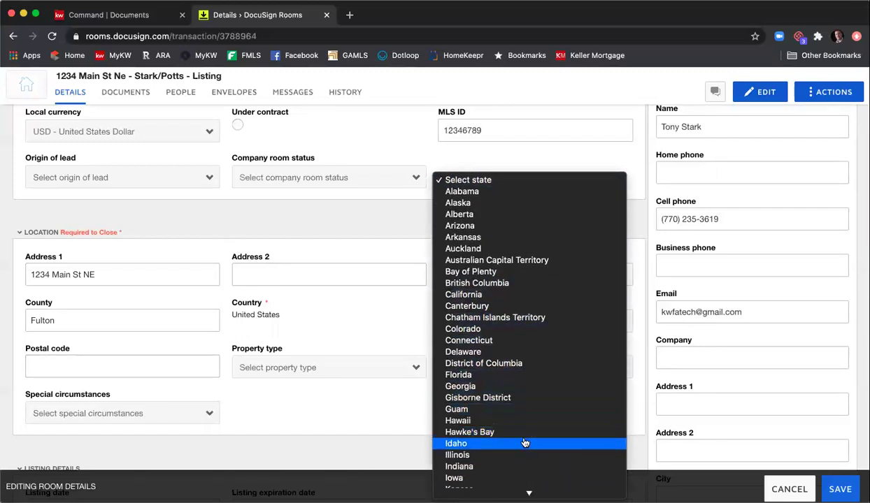
pyautogui.click(517, 385)
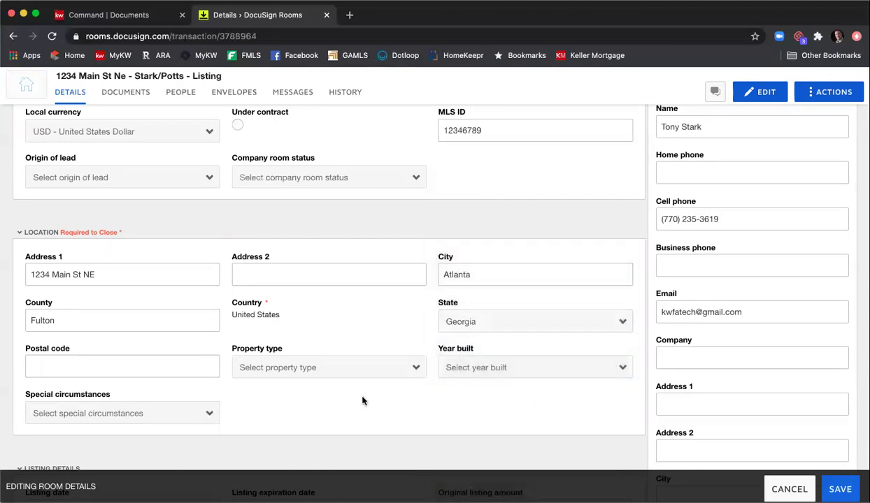
pyautogui.click(185, 366)
pyautogui.write('30342')
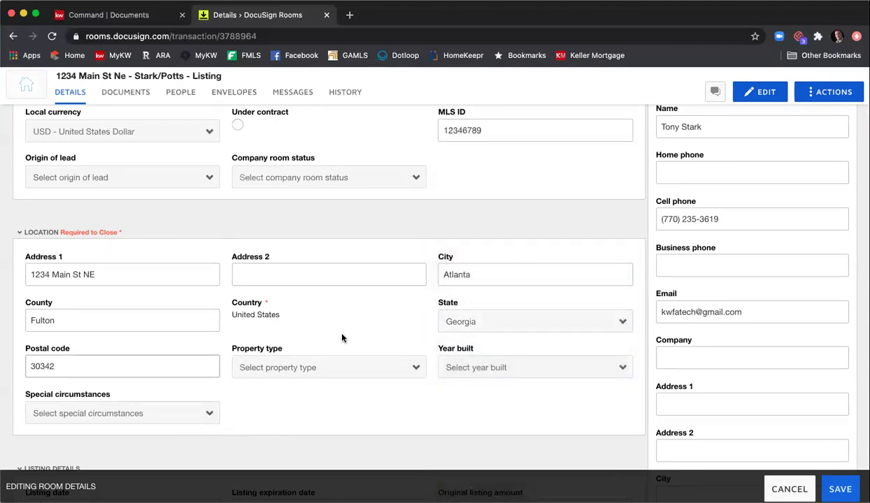
pyautogui.scroll(-2, 335, 330)
pyautogui.click(318, 297)
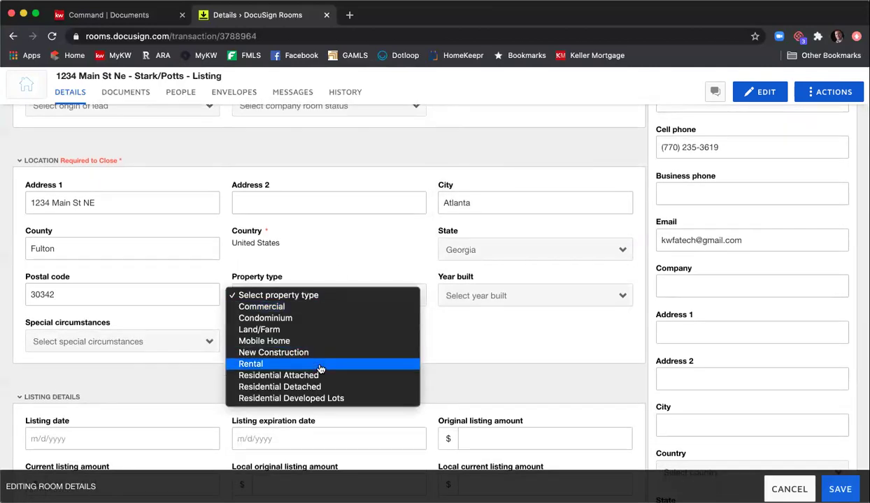
pyautogui.click(320, 387)
pyautogui.click(475, 299)
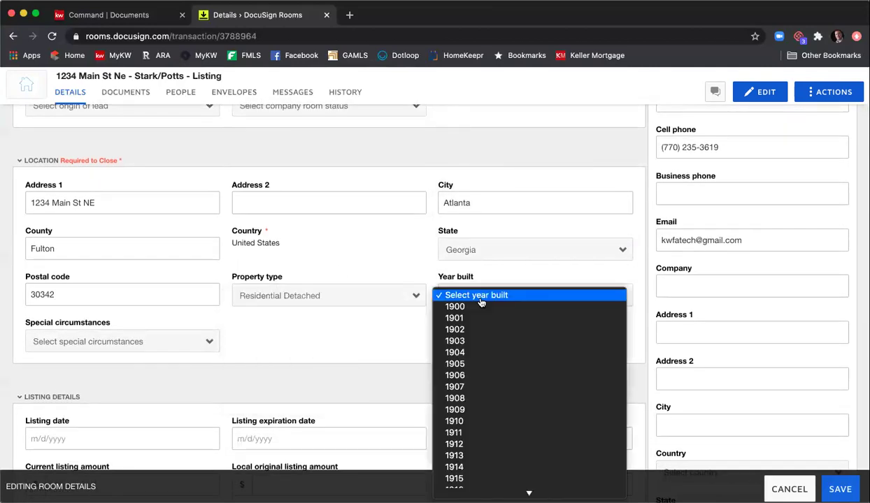
pyautogui.scroll(-10, 489, 356)
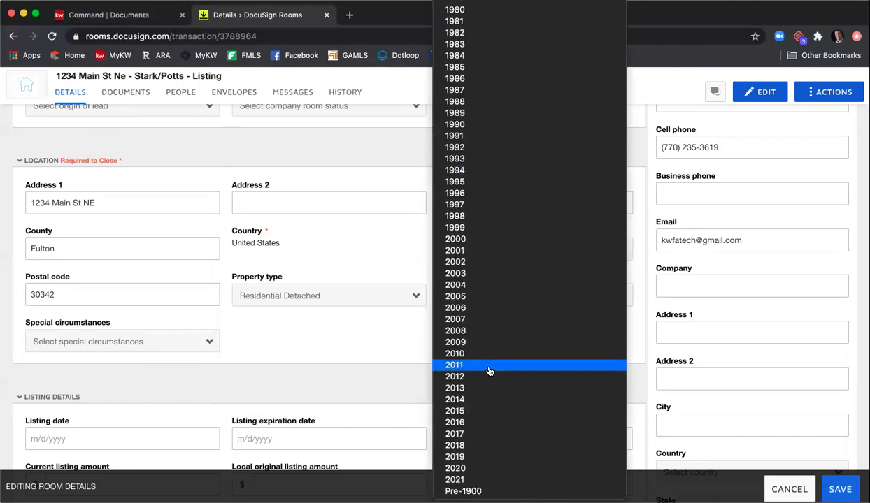
pyautogui.click(470, 239)
pyautogui.click(203, 341)
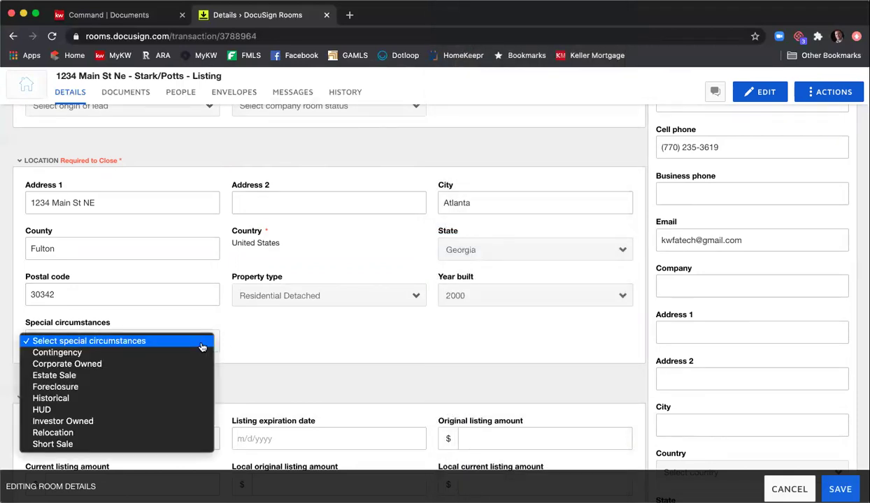
pyautogui.click(337, 348)
pyautogui.scroll(-3, 350, 346)
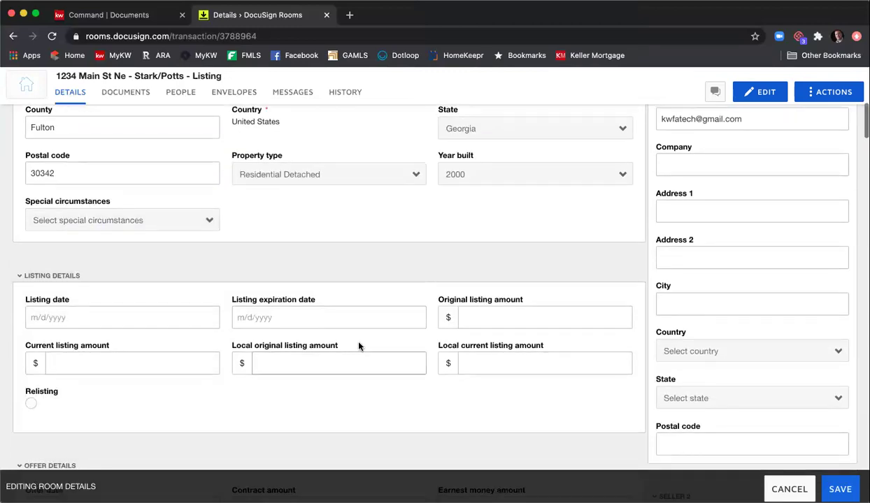
pyautogui.scroll(-2, 350, 334)
# - Set the listing date to 7/25/2020 and the listing expiration date to 9/25/2020
pyautogui.click(145, 243)
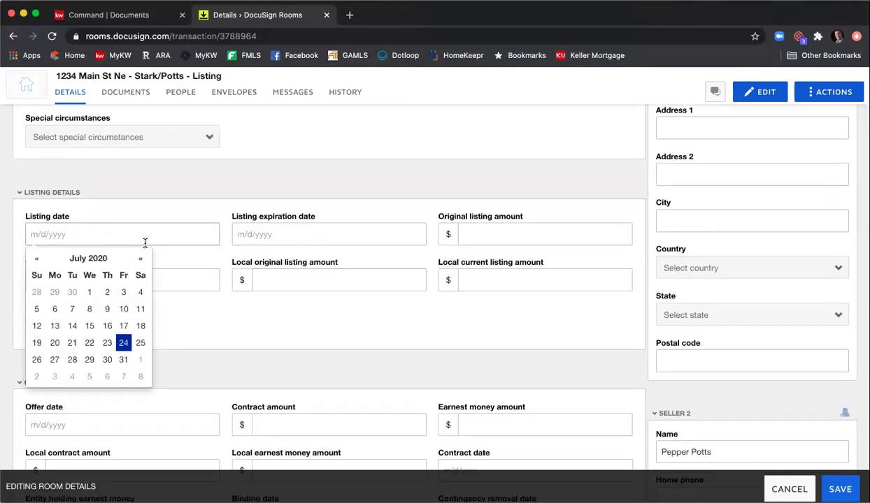
pyautogui.click(140, 344)
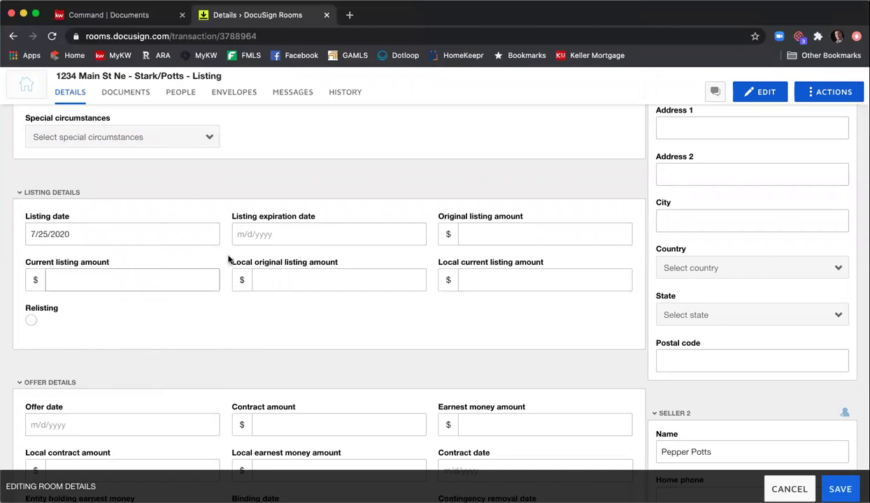
pyautogui.click(265, 239)
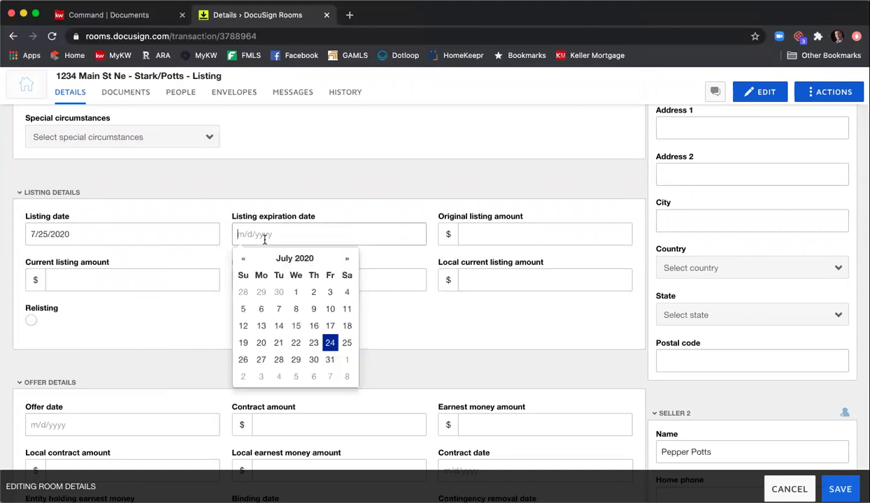
pyautogui.click(349, 259)
pyautogui.click(349, 260)
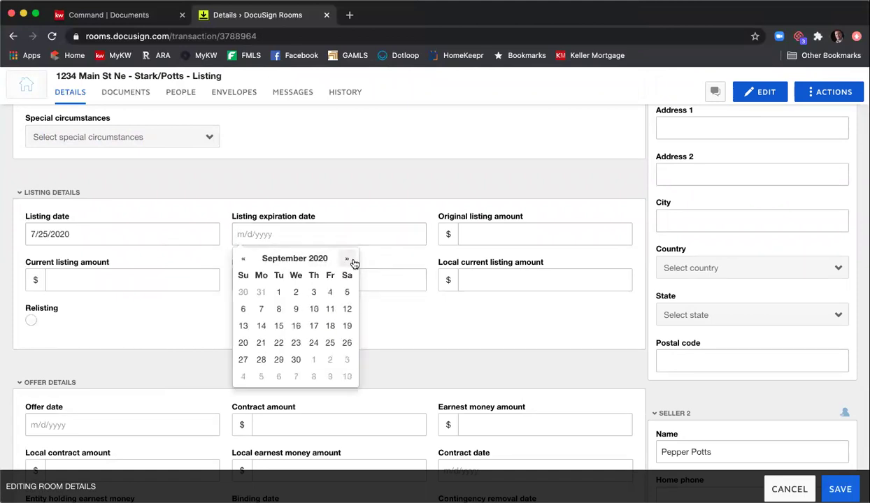
pyautogui.click(330, 343)
# - Enter 450000 as original, current and local original listing amounts, and 45000 as local current
pyautogui.click(500, 236)
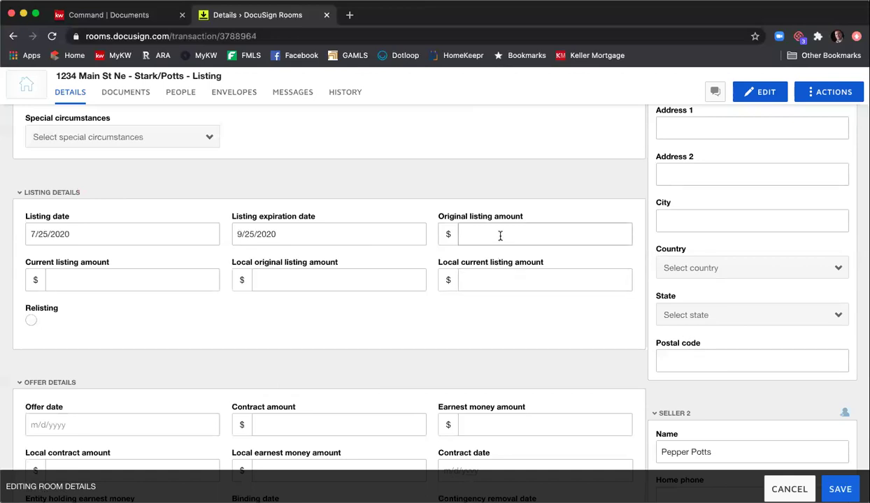
pyautogui.write('450000')
pyautogui.press('Tab')
pyautogui.write('450000')
pyautogui.press('Tab')
pyautogui.write('450000')
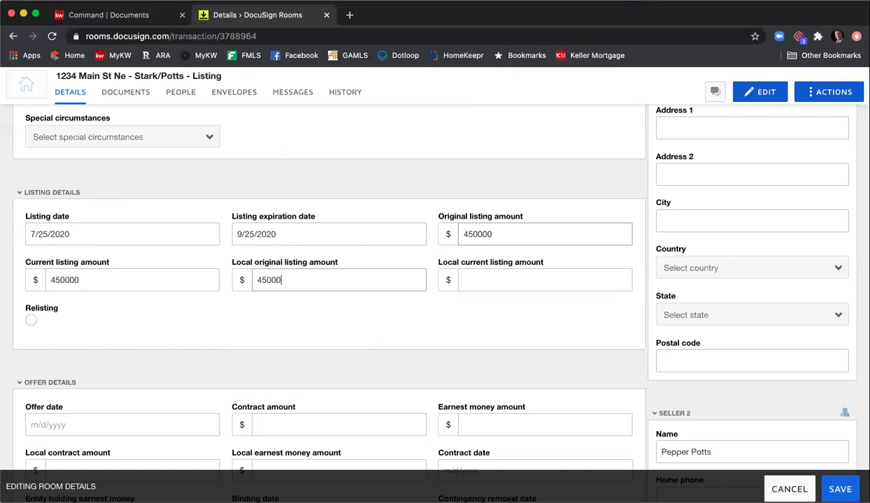
pyautogui.press('Tab')
pyautogui.write('45000')
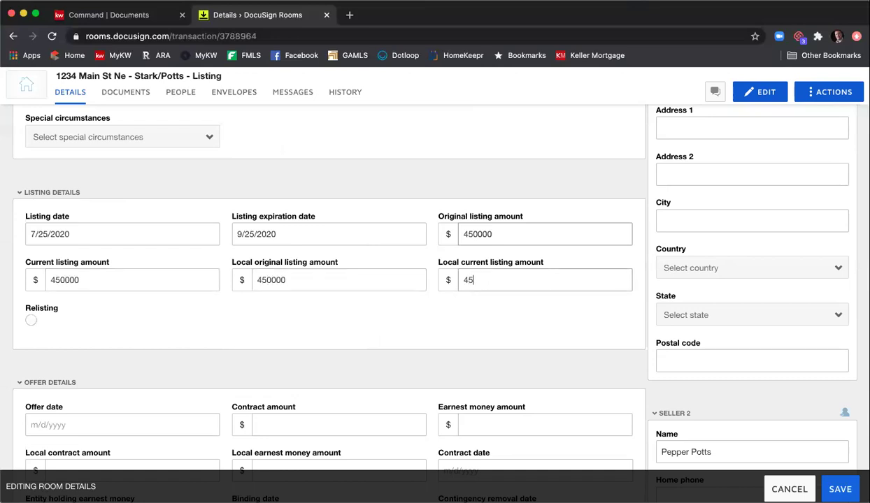
pyautogui.click(417, 295)
# - Move down the form to the Contract amount field and put the cursor in it
pyautogui.scroll(-3, 408, 294)
pyautogui.scroll(-4, 279, 280)
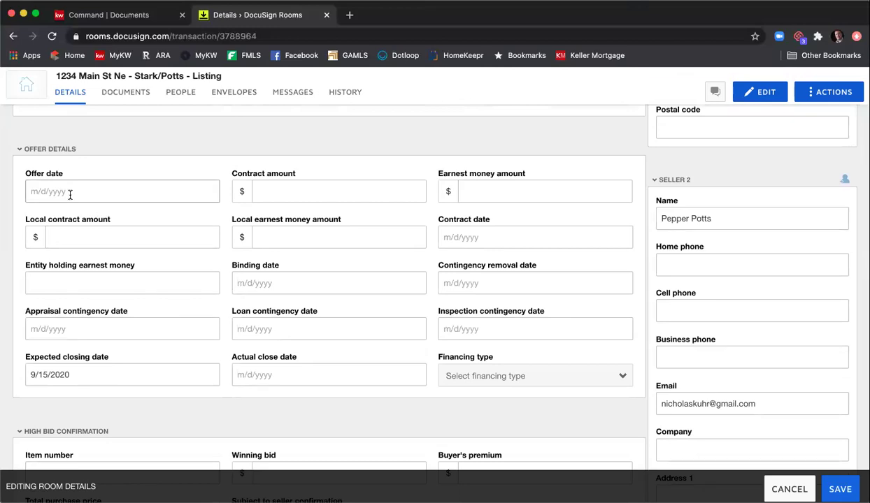
pyautogui.click(272, 200)
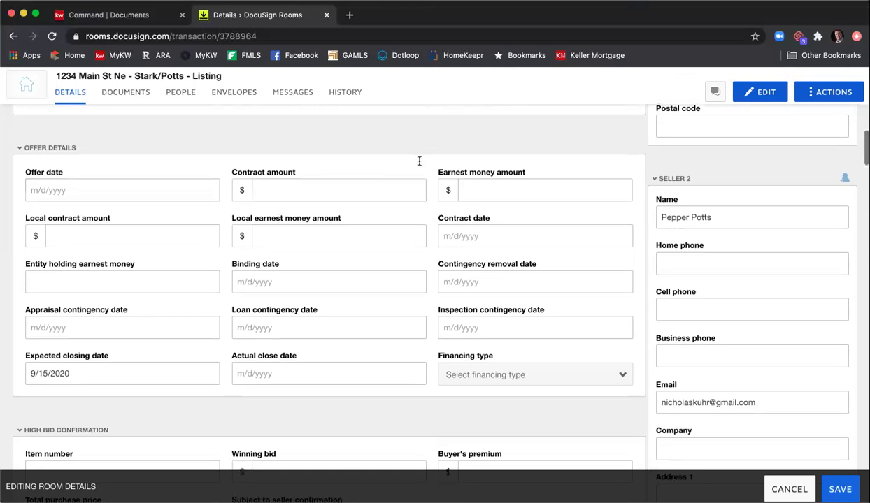
pyautogui.scroll(-4, 419, 161)
pyautogui.scroll(-3, 122, 206)
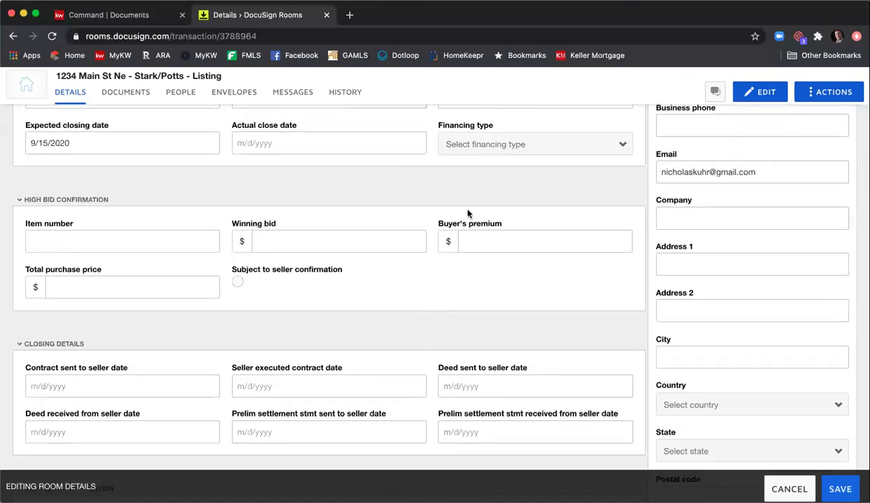
pyautogui.scroll(-4, 219, 261)
pyautogui.scroll(-8, 410, 256)
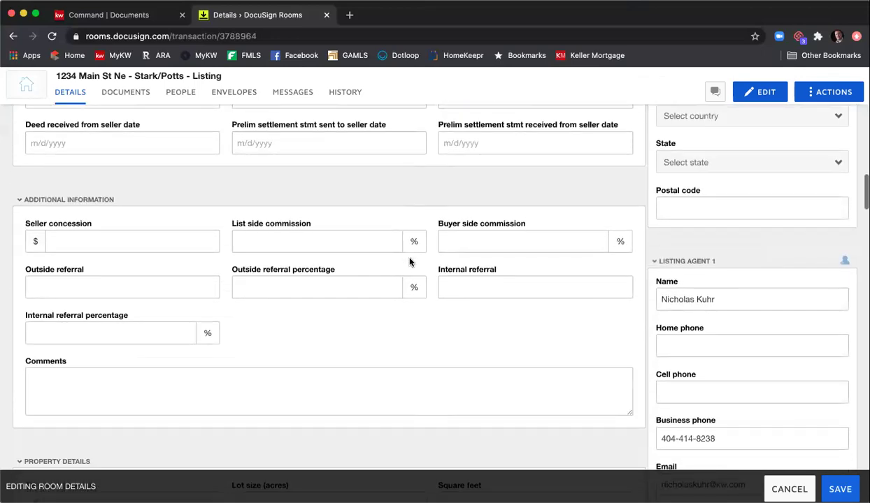
pyautogui.scroll(-3, 410, 263)
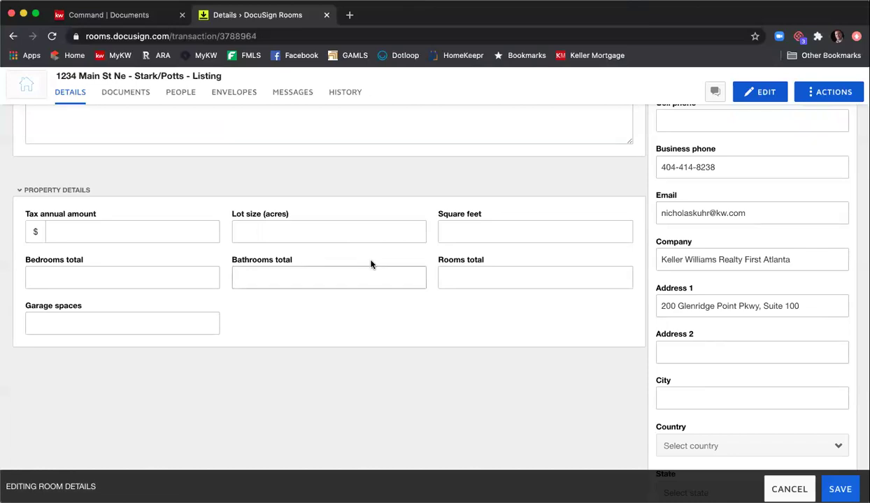
pyautogui.scroll(15, 370, 264)
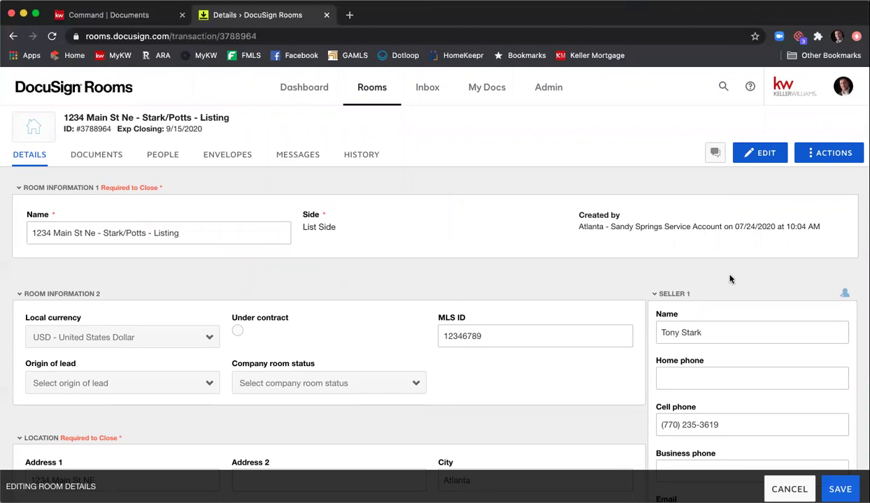
pyautogui.scroll(-1, 731, 279)
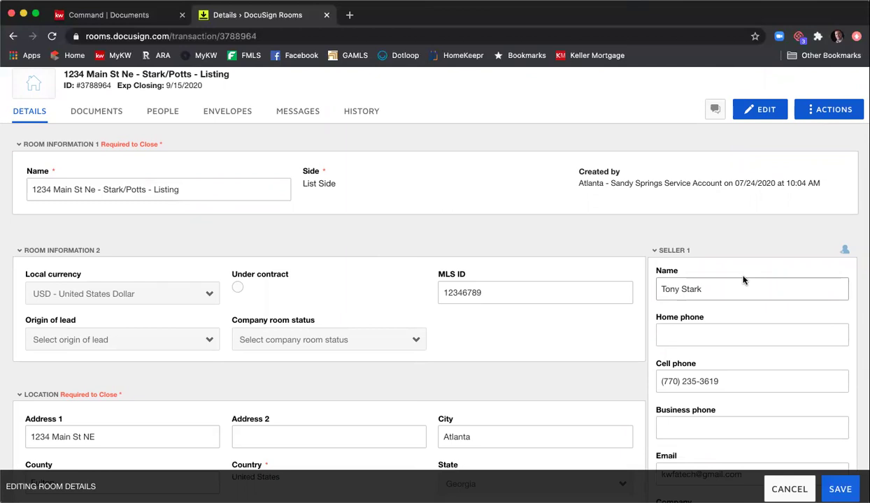
pyautogui.scroll(-1, 752, 273)
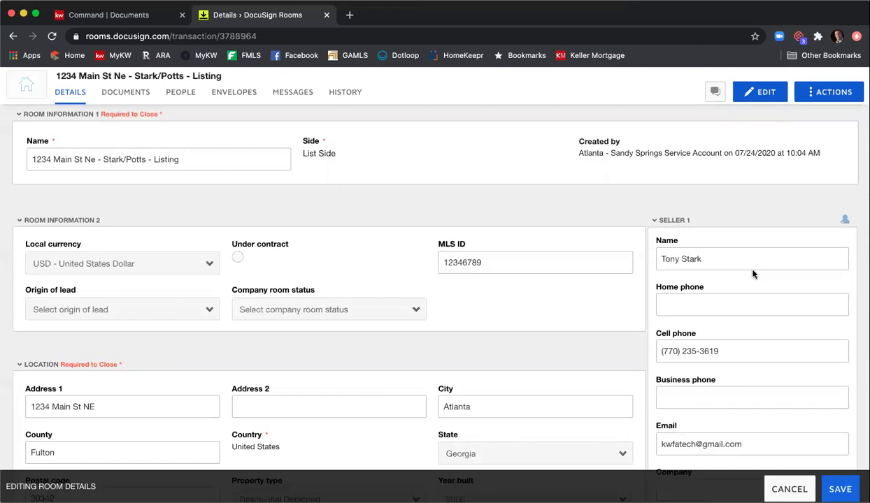
pyautogui.scroll(-1, 754, 273)
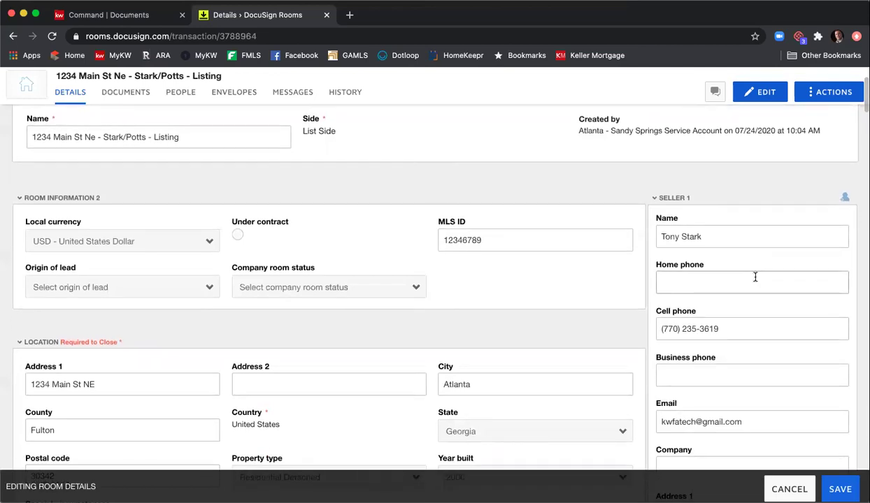
pyautogui.scroll(-1, 755, 278)
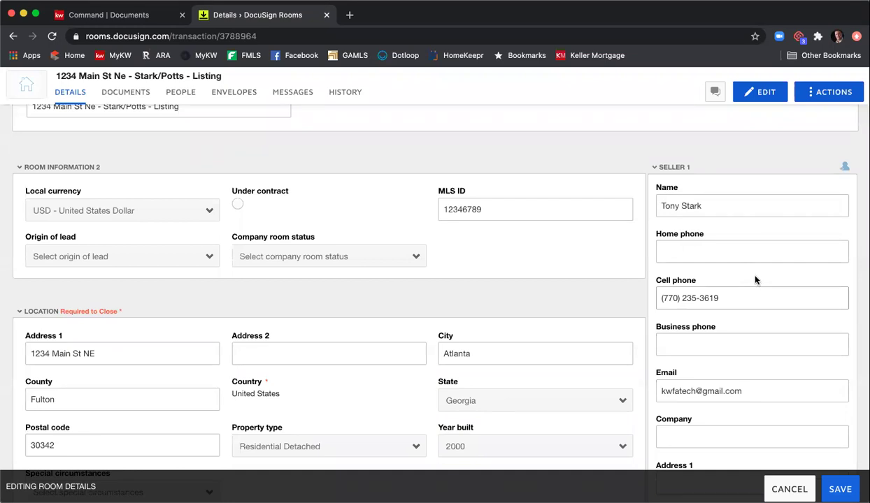
pyautogui.scroll(-1, 755, 282)
pyautogui.scroll(-1, 726, 302)
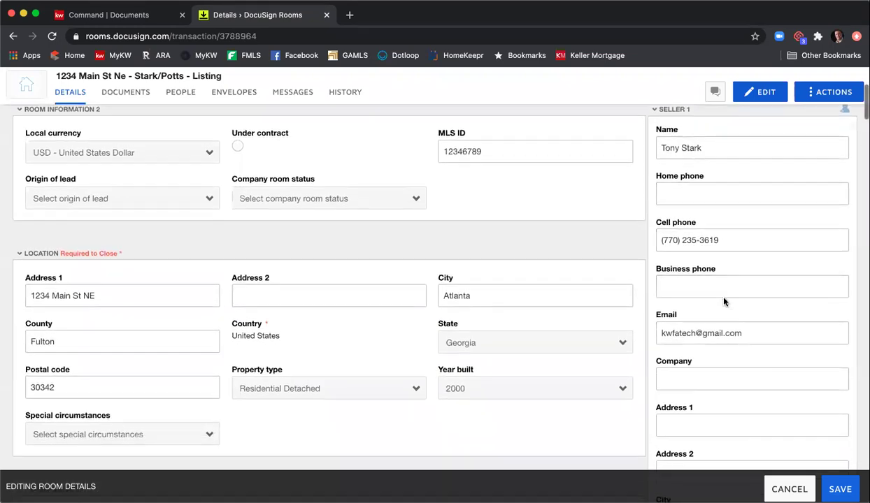
pyautogui.scroll(-2, 712, 353)
pyautogui.scroll(-3, 727, 353)
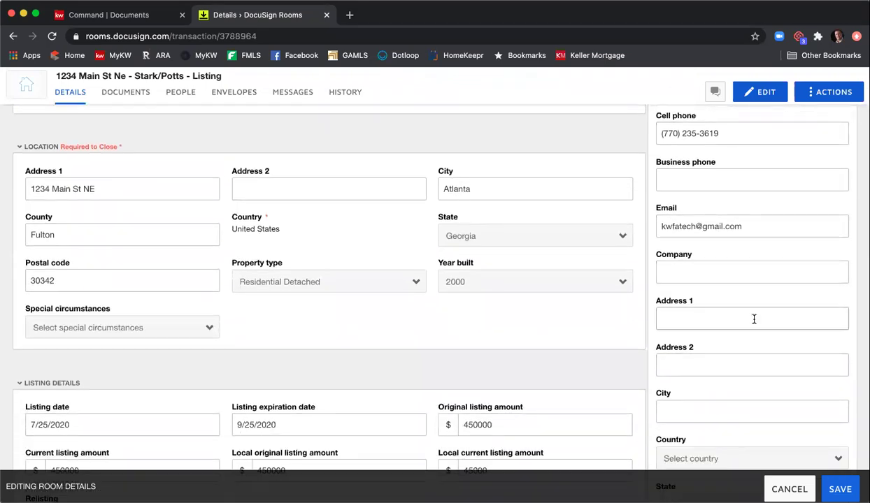
pyautogui.scroll(3, 753, 319)
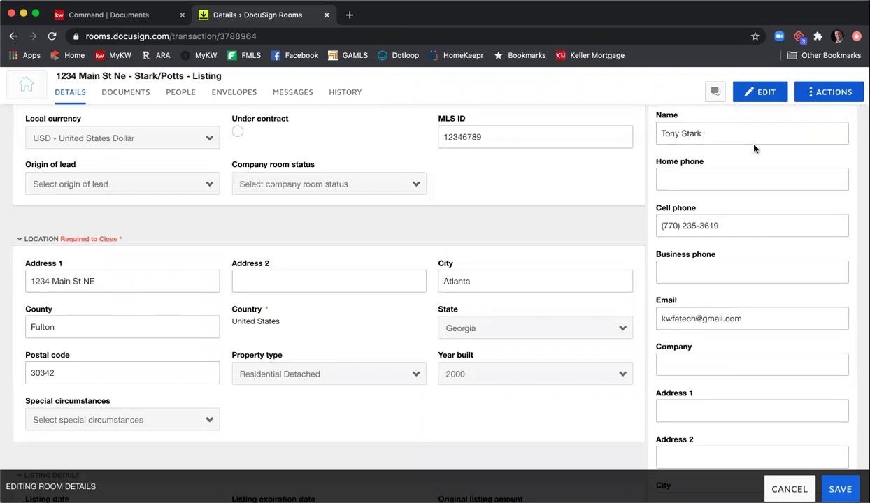
pyautogui.scroll(1, 753, 146)
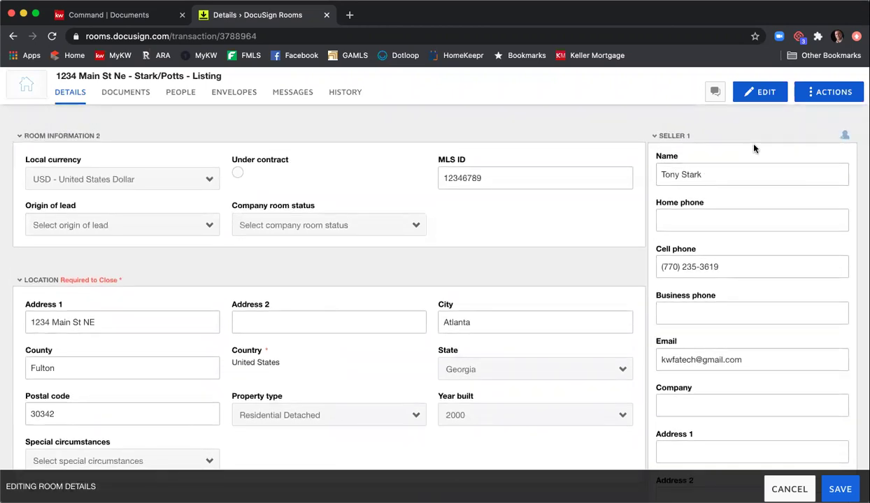
pyautogui.scroll(-8, 754, 171)
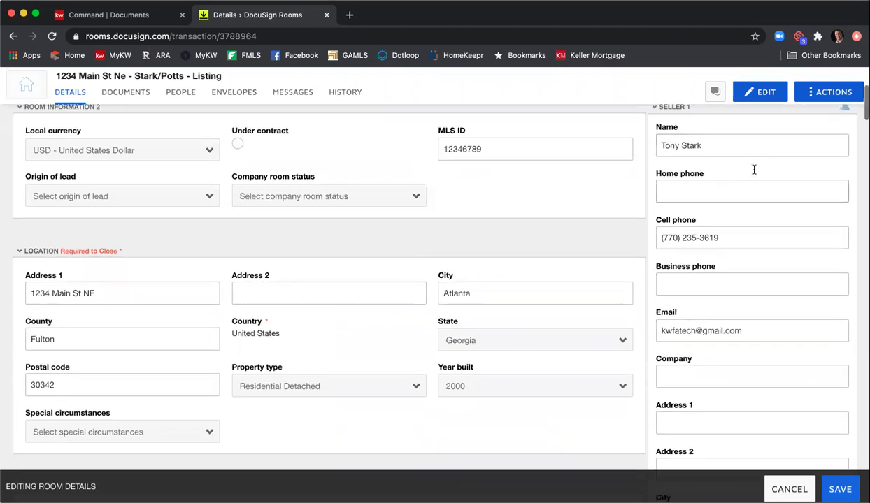
pyautogui.scroll(-6, 754, 171)
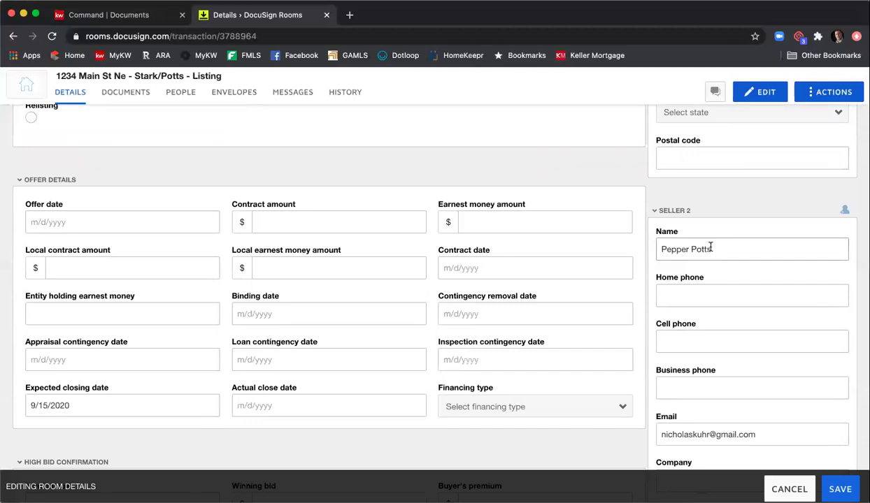
pyautogui.scroll(-3, 700, 245)
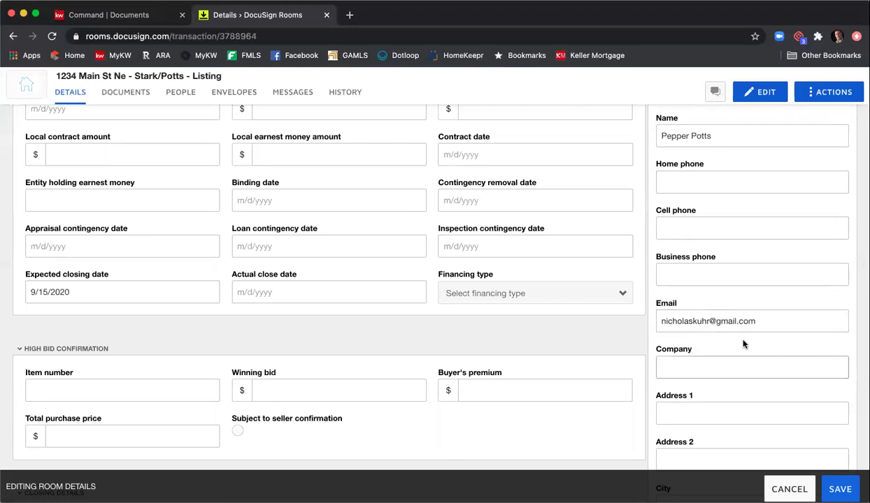
pyautogui.scroll(3, 730, 330)
pyautogui.scroll(8, 753, 341)
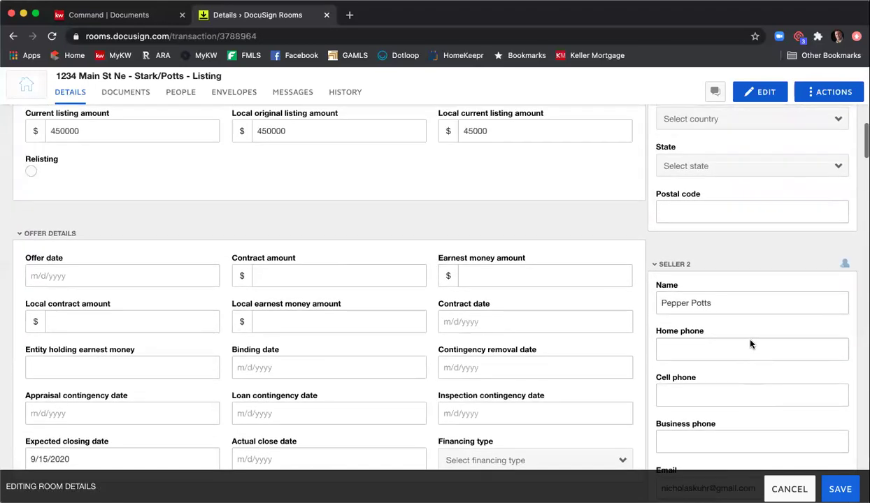
pyautogui.scroll(10, 748, 355)
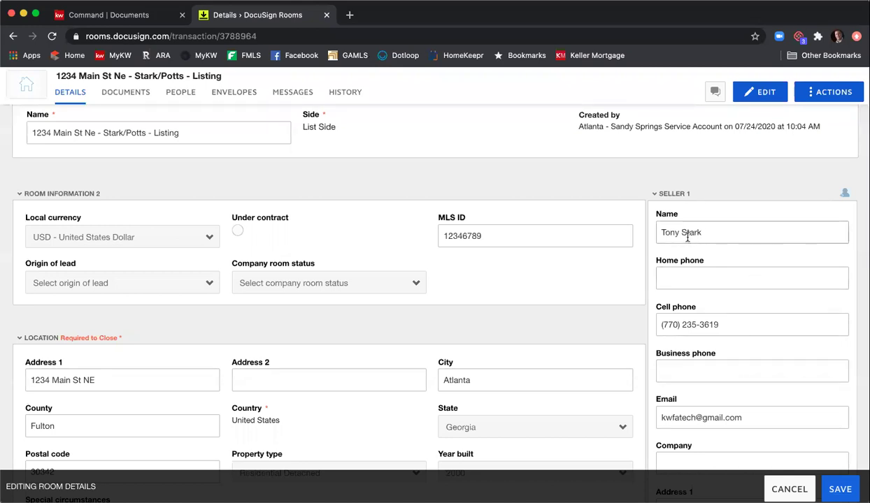
pyautogui.scroll(-3, 700, 235)
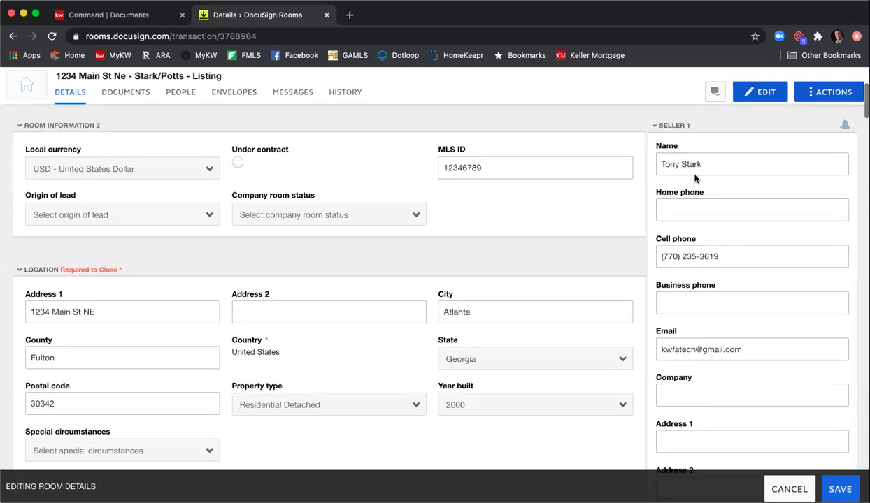
pyautogui.scroll(-10, 719, 338)
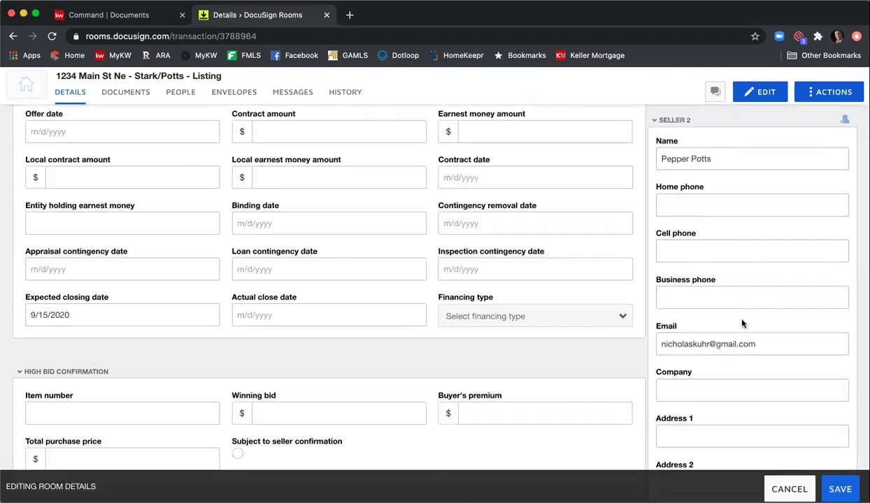
pyautogui.scroll(-2, 743, 326)
pyautogui.scroll(-13, 745, 325)
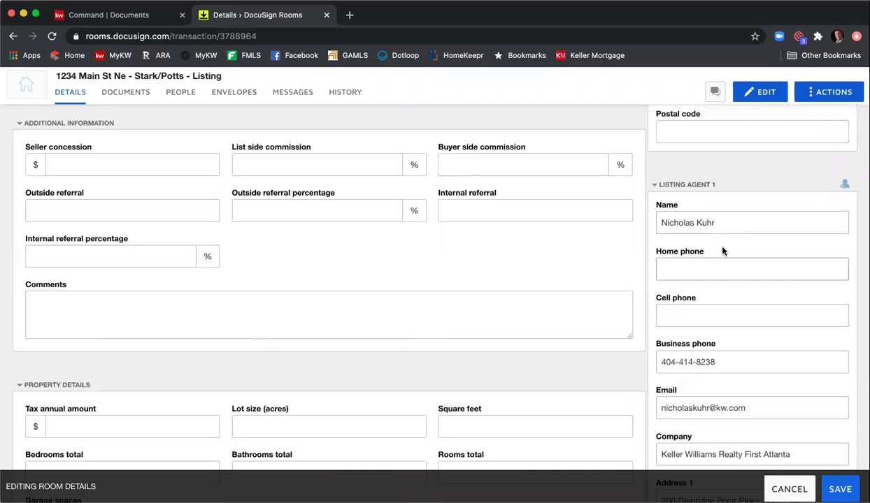
pyautogui.scroll(-2, 724, 250)
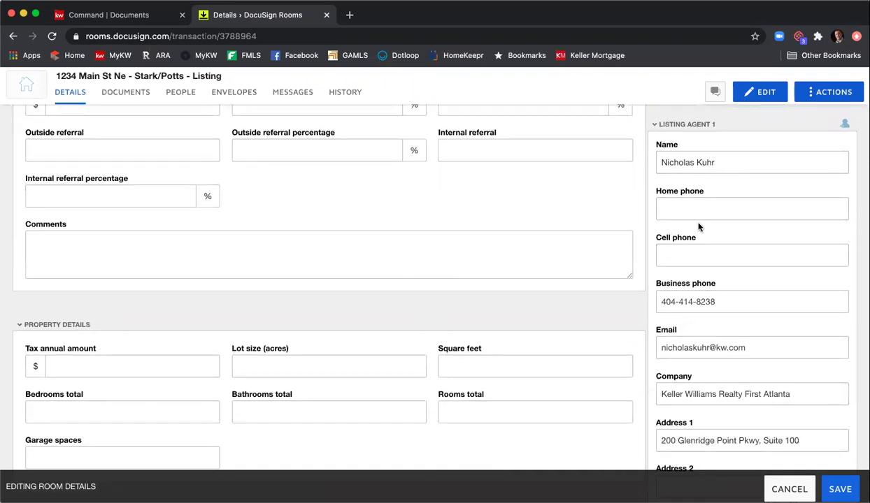
pyautogui.scroll(-3, 703, 231)
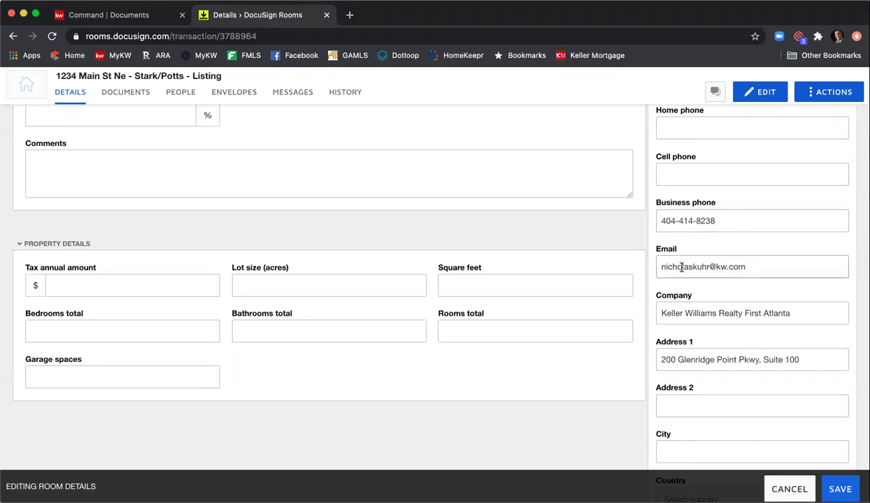
pyautogui.scroll(-1, 710, 308)
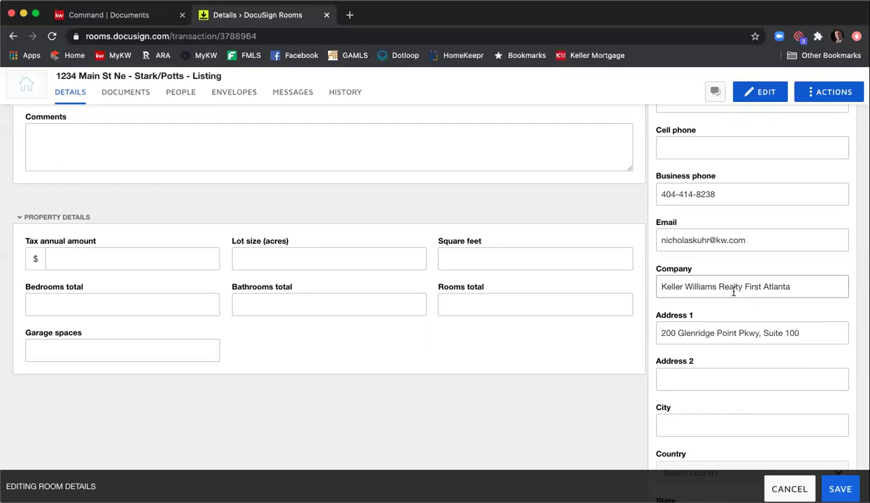
# - Remove 'Realty' from the listing agent's company name and enter Atlanta as the city
pyautogui.doubleClick(731, 288)
pyautogui.press('BackSpace')
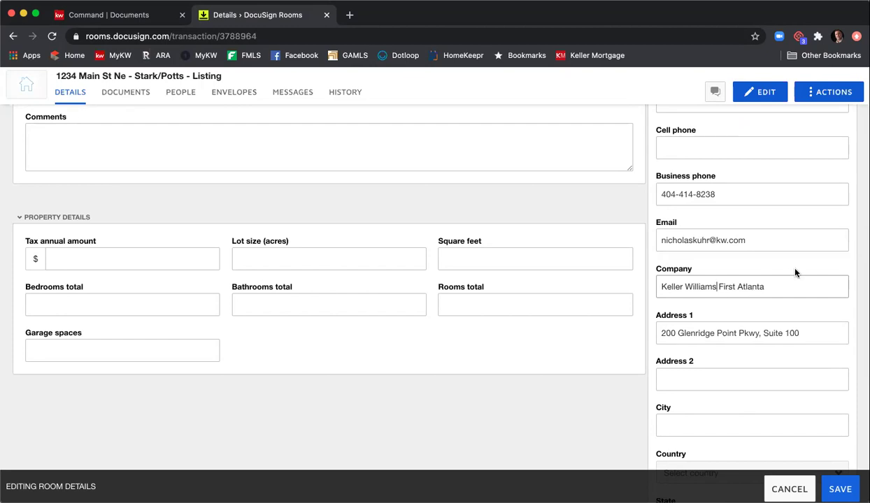
pyautogui.scroll(-2, 790, 276)
pyautogui.scroll(-2, 725, 297)
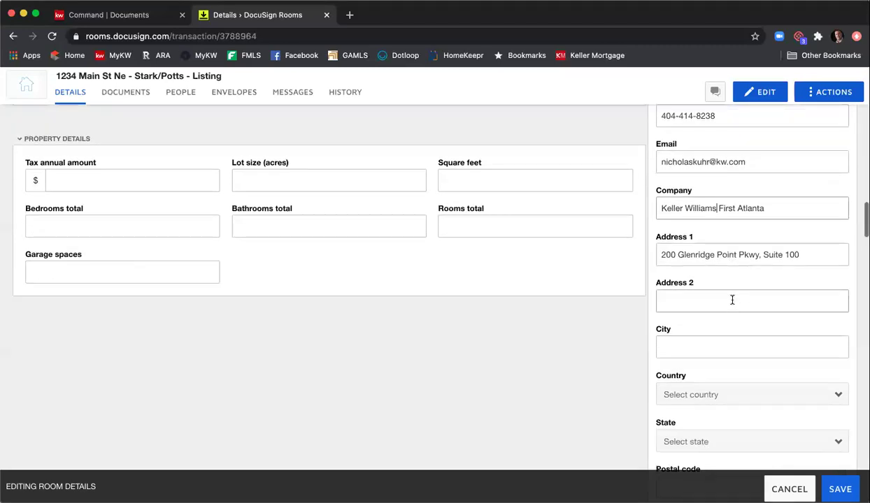
pyautogui.click(728, 330)
pyautogui.write('Atlanta')
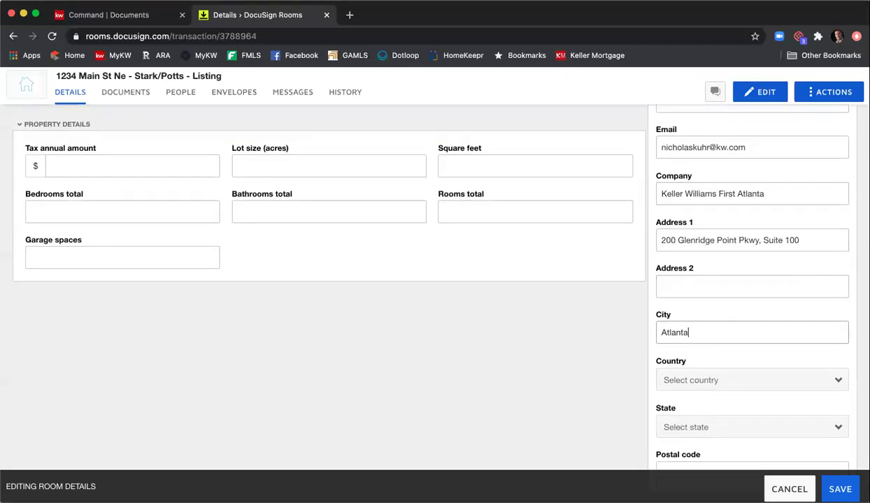
# - Set the agent's country to United States, state to Georgia and postal code to 30342
pyautogui.scroll(-3, 722, 332)
pyautogui.click(717, 323)
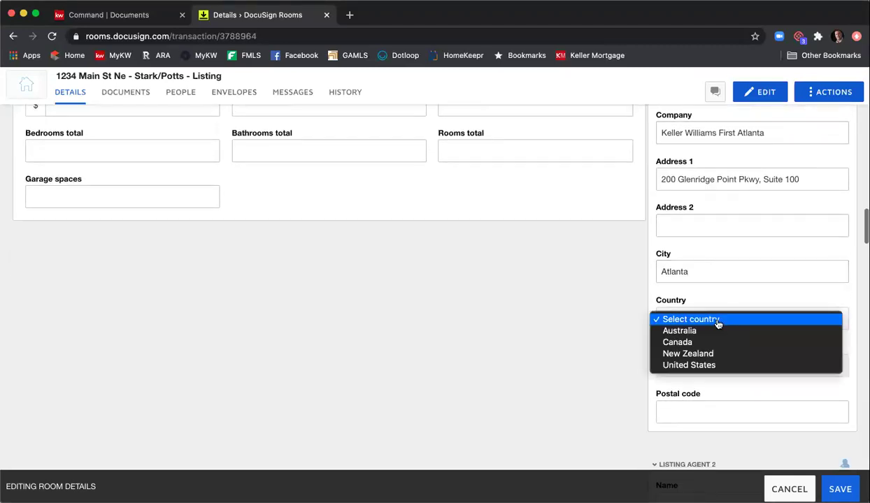
pyautogui.click(717, 365)
pyautogui.click(722, 370)
pyautogui.scroll(-5, 723, 370)
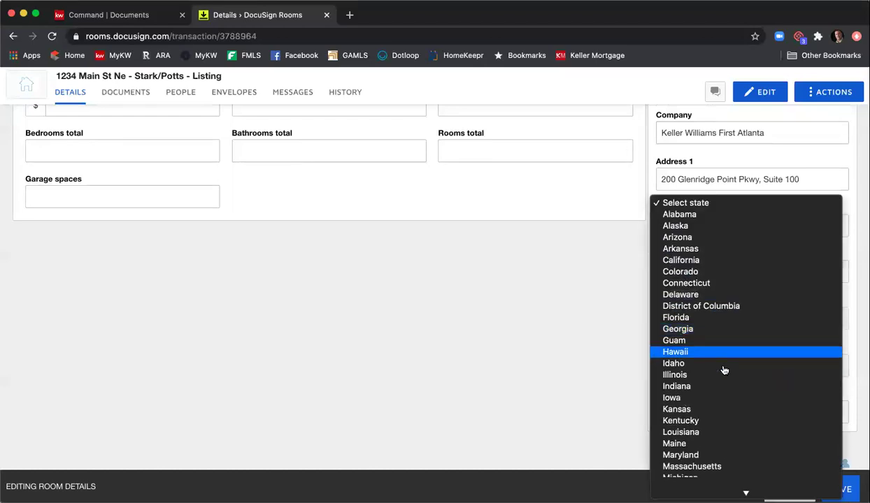
pyautogui.click(721, 311)
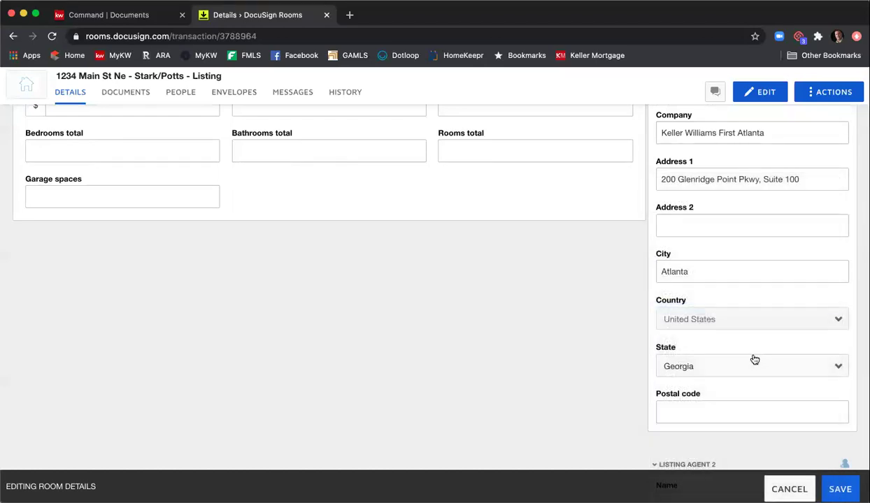
pyautogui.click(765, 409)
pyautogui.write('30342')
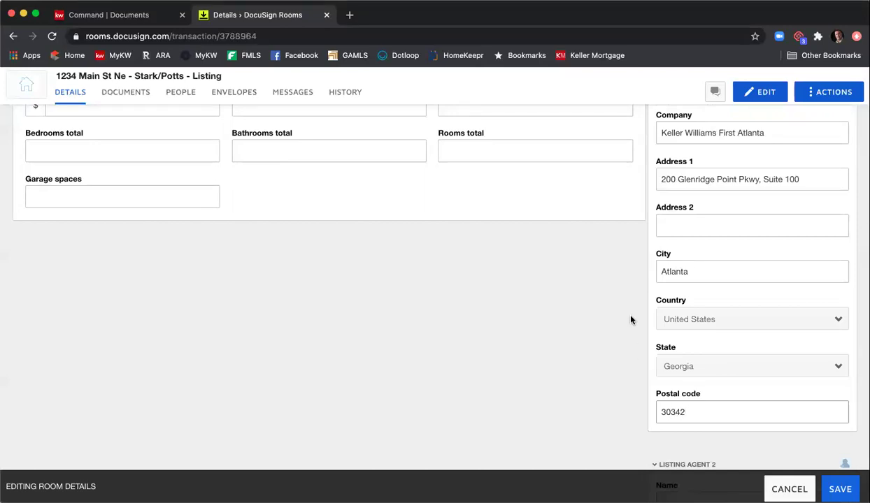
pyautogui.scroll(-5, 628, 320)
pyautogui.scroll(-2, 628, 319)
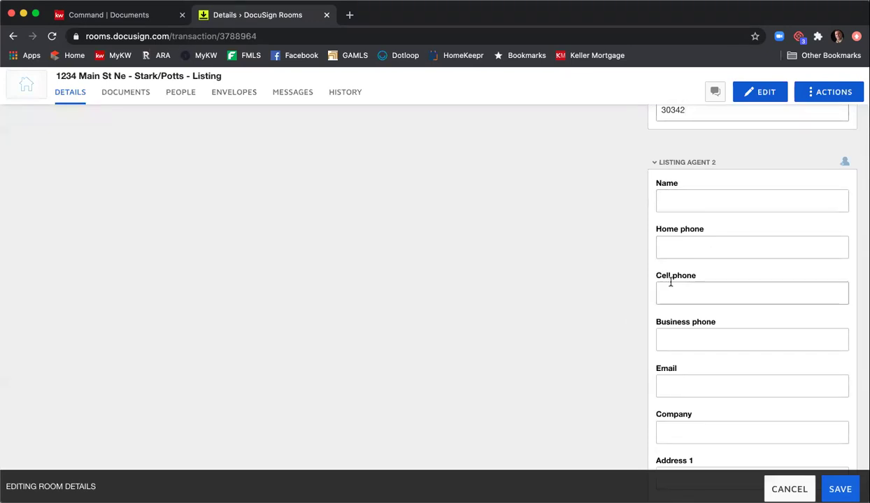
pyautogui.scroll(-6, 627, 286)
pyautogui.scroll(-6, 627, 287)
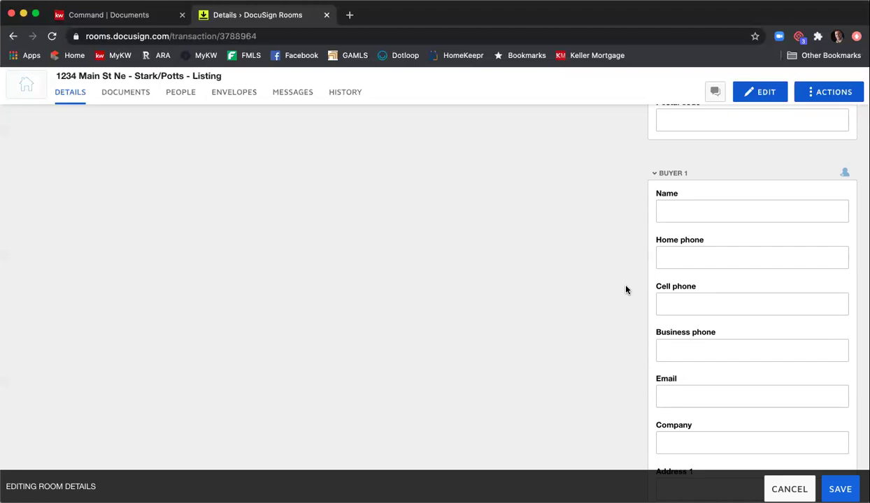
pyautogui.scroll(-5, 626, 289)
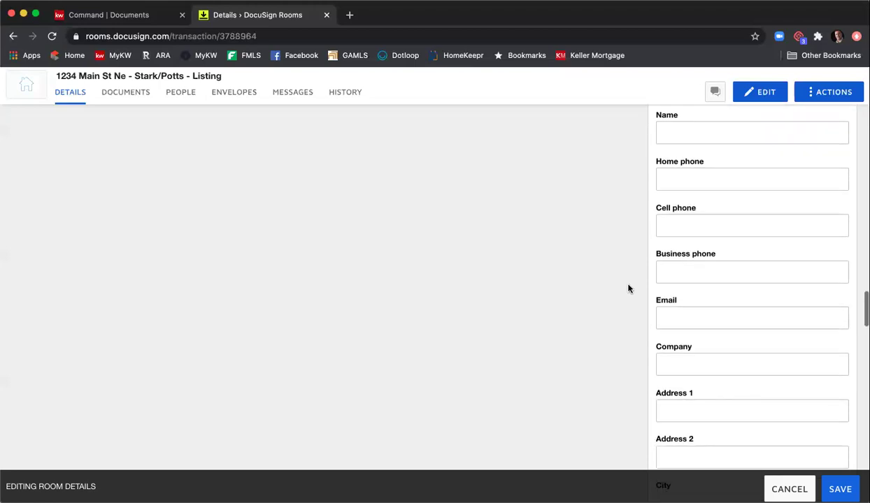
pyautogui.scroll(-7, 628, 289)
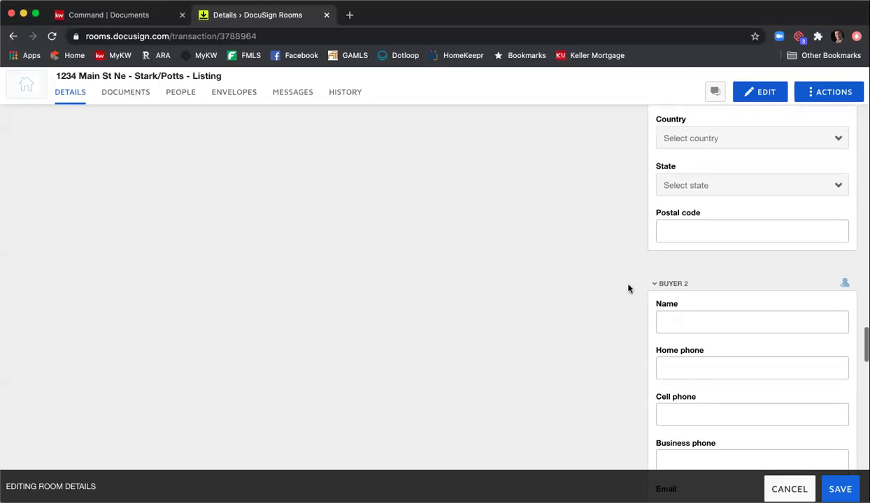
pyautogui.scroll(-12, 629, 286)
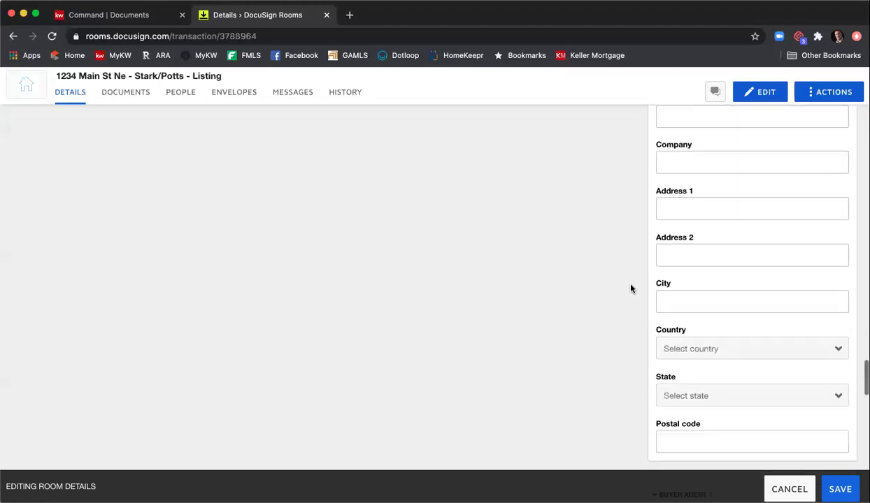
pyautogui.scroll(-5, 628, 291)
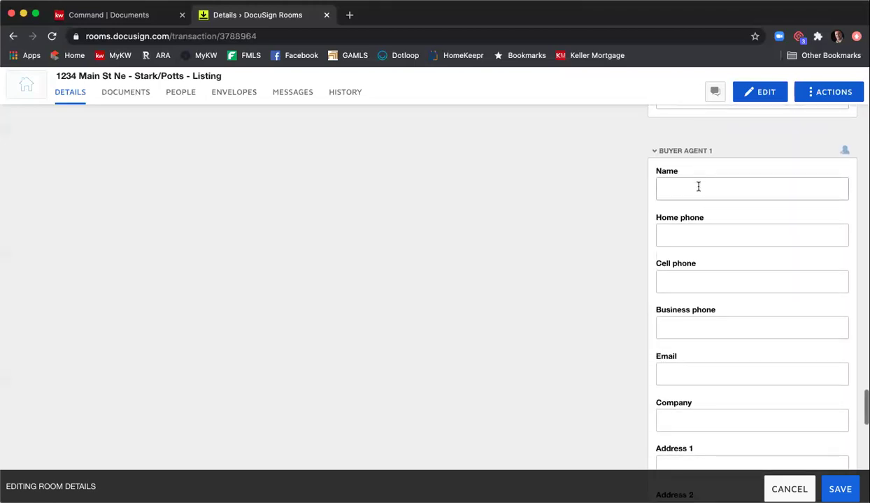
pyautogui.scroll(-13, 664, 269)
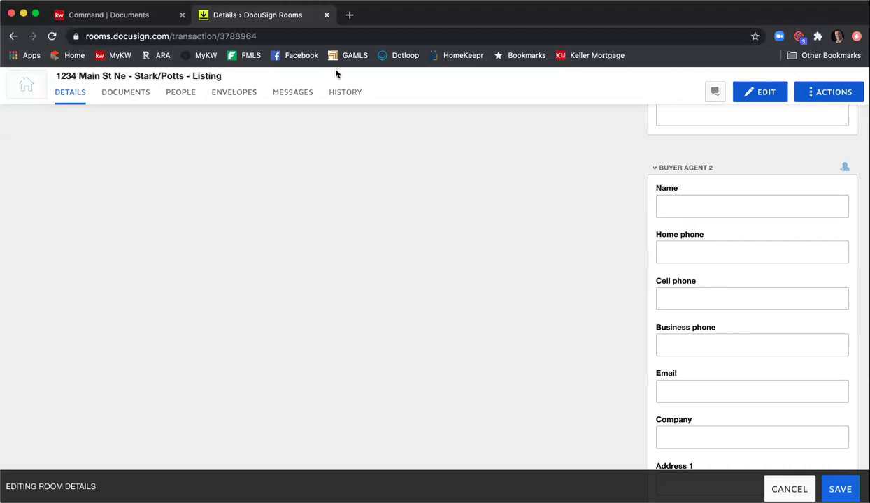
pyautogui.scroll(5, 501, 266)
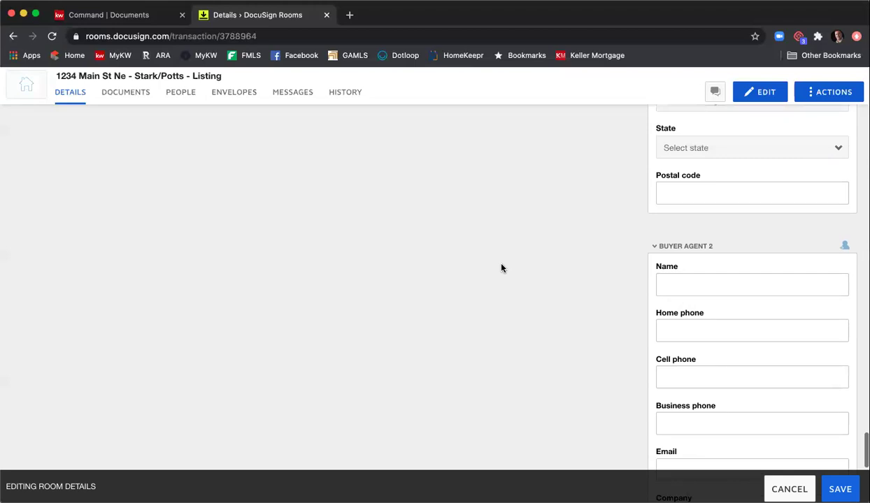
pyautogui.scroll(3, 502, 268)
pyautogui.scroll(10, 498, 276)
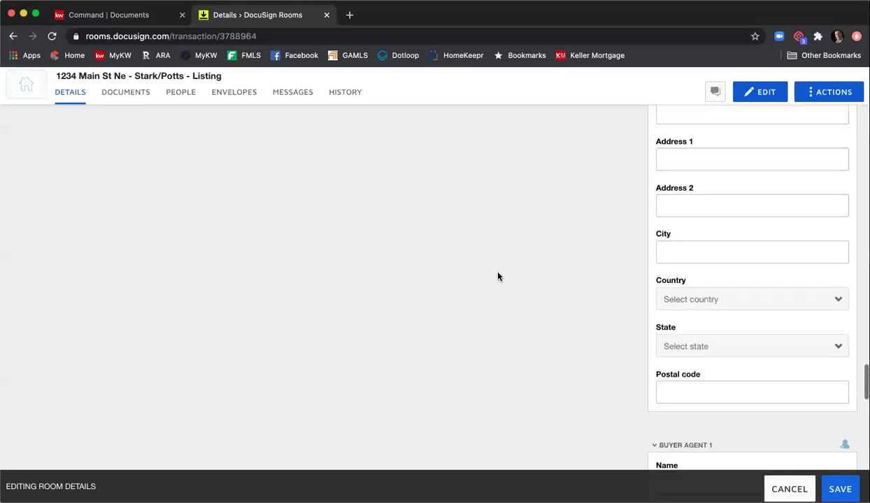
pyautogui.scroll(15, 499, 276)
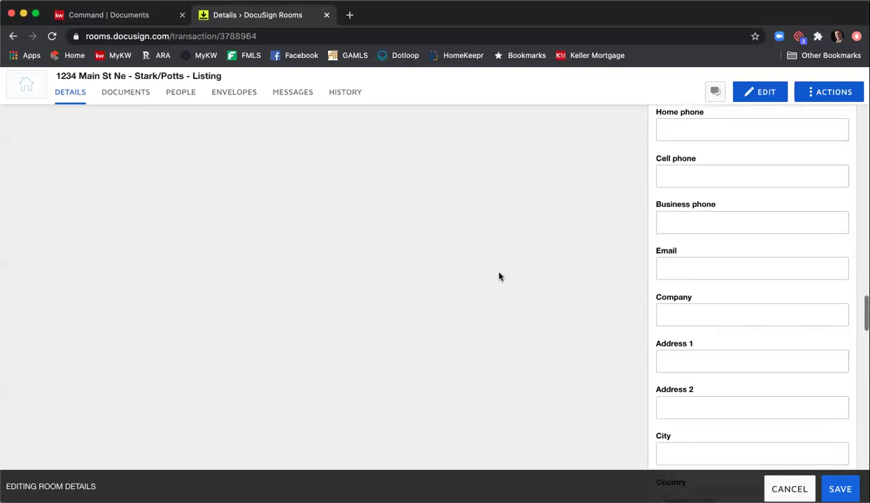
pyautogui.scroll(6, 500, 274)
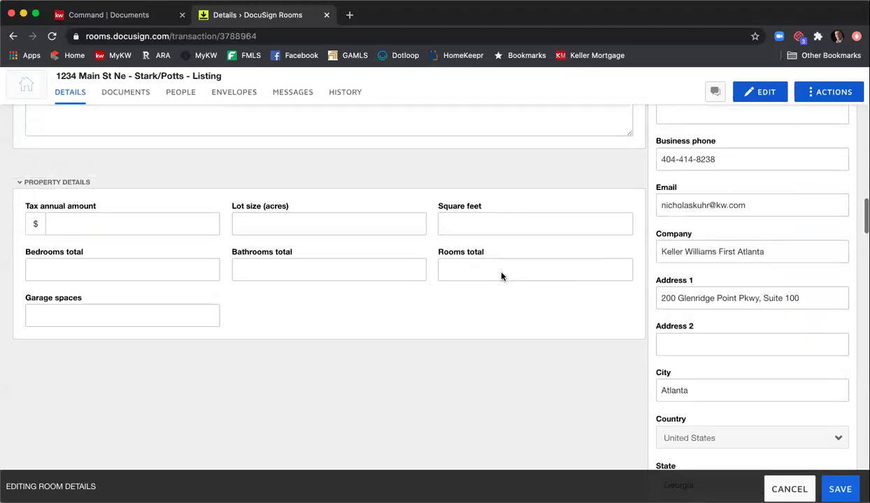
pyautogui.scroll(10, 503, 284)
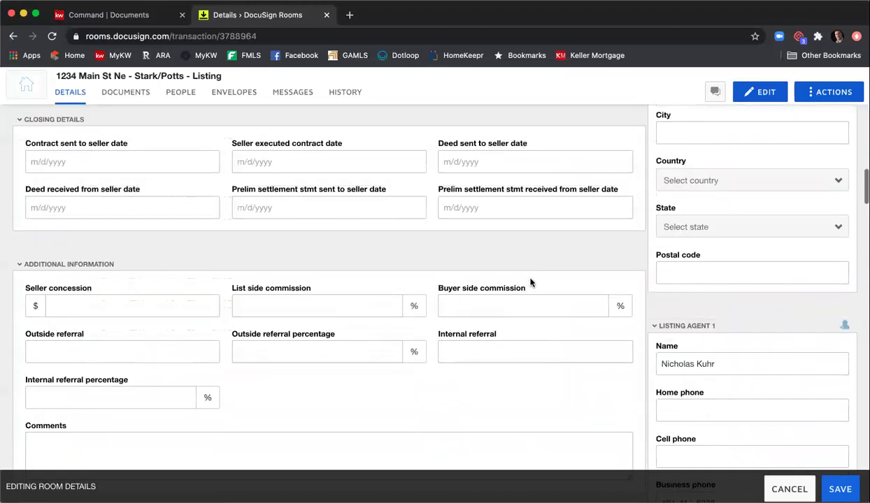
# - Save the edited room details and return to the room's Documents tab
pyautogui.click(837, 490)
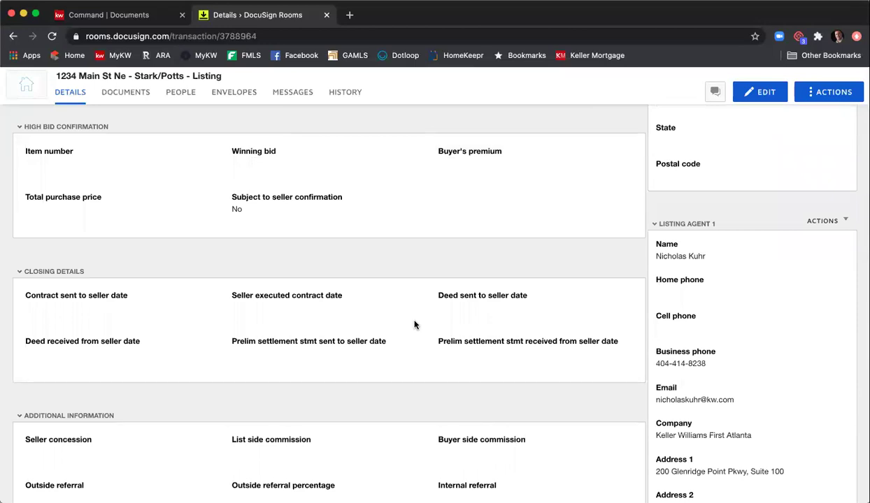
pyautogui.scroll(2, 394, 323)
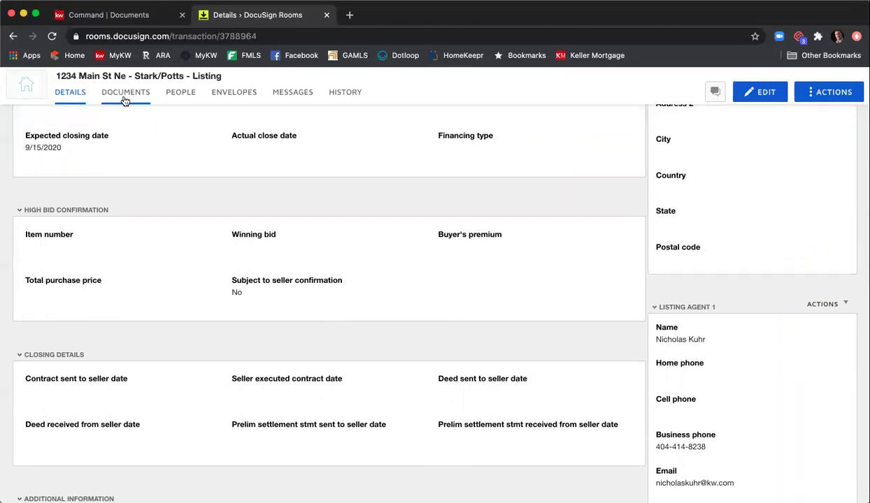
pyautogui.click(124, 99)
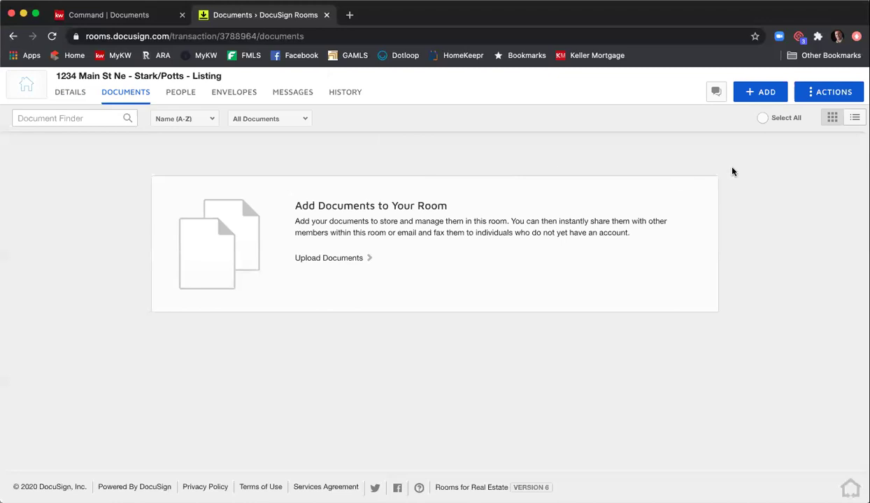
# - Add DocuSign Forms from the Forms Library, choosing the GAR - Georgia Association of Realtors library
pyautogui.click(764, 94)
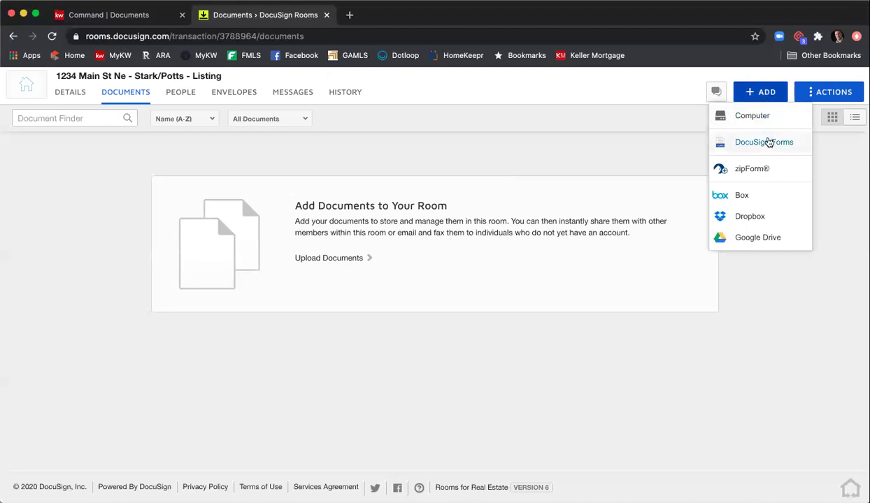
pyautogui.click(768, 142)
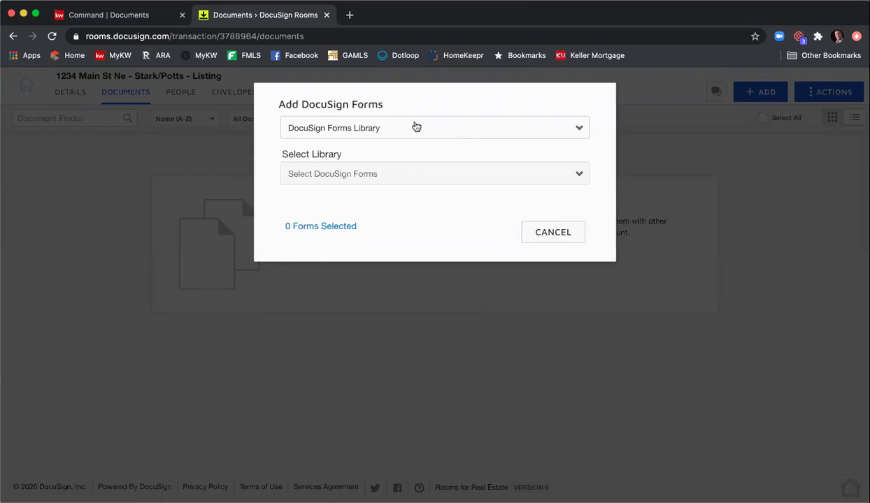
pyautogui.click(391, 130)
pyautogui.click(397, 130)
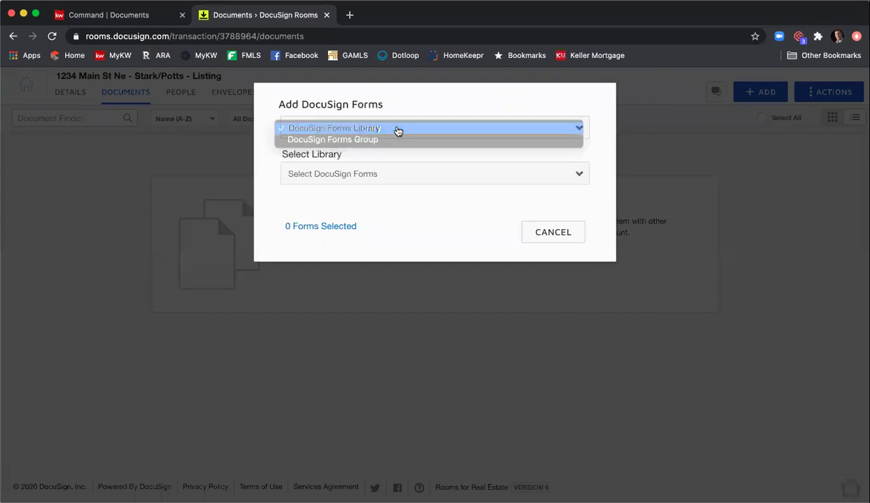
pyautogui.click(395, 173)
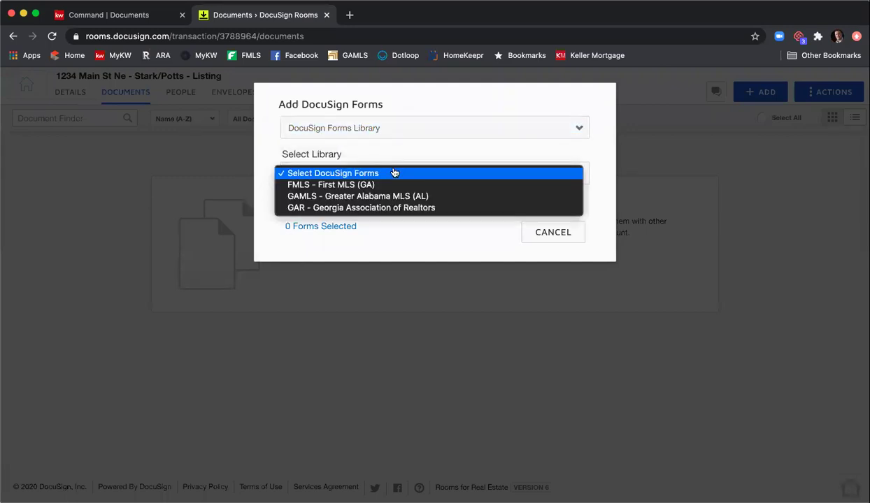
pyautogui.click(397, 209)
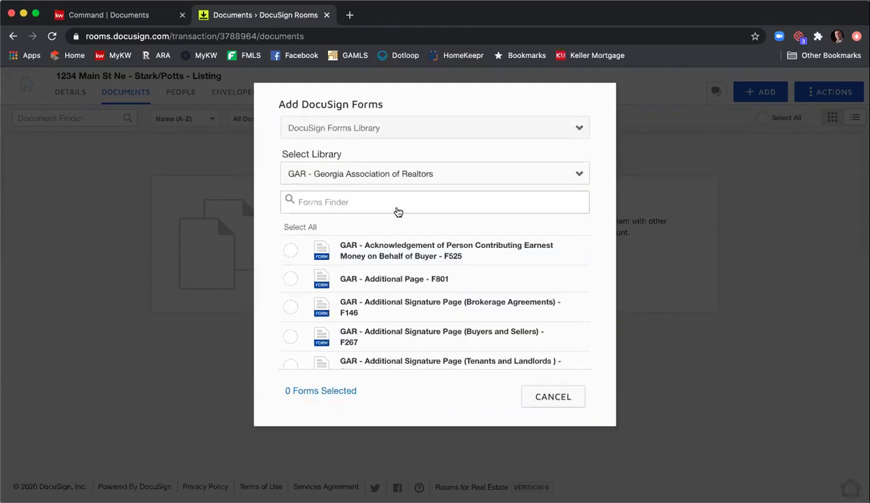
# - Search for and select Exclusive Seller Listing Agreement F101 and Seller's Property Disclosure F301
pyautogui.click(396, 201)
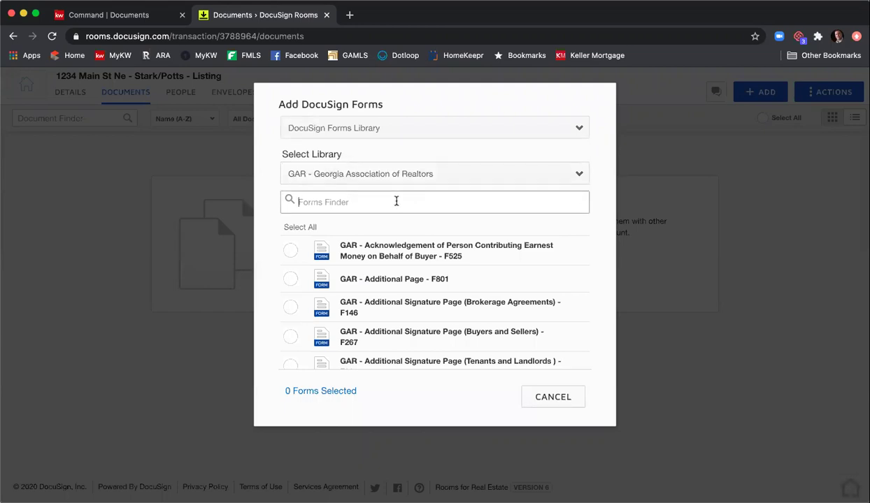
pyautogui.write('exclusiv')
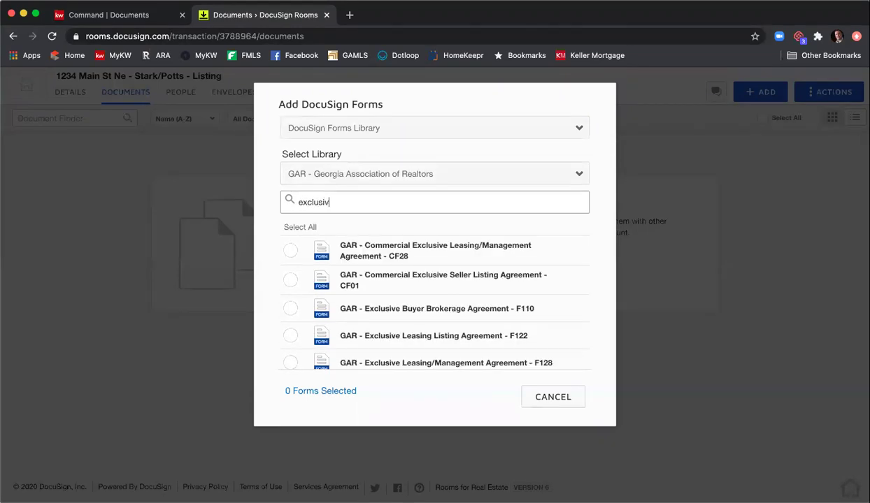
pyautogui.write('e seller')
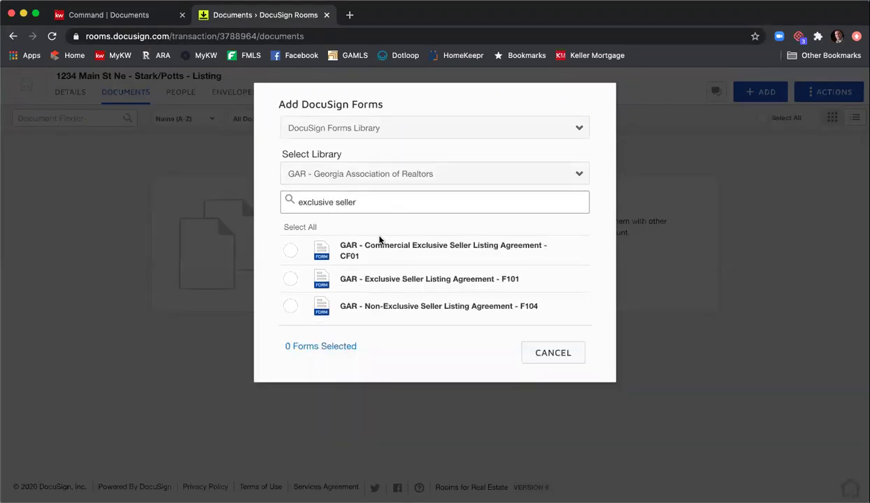
pyautogui.click(291, 279)
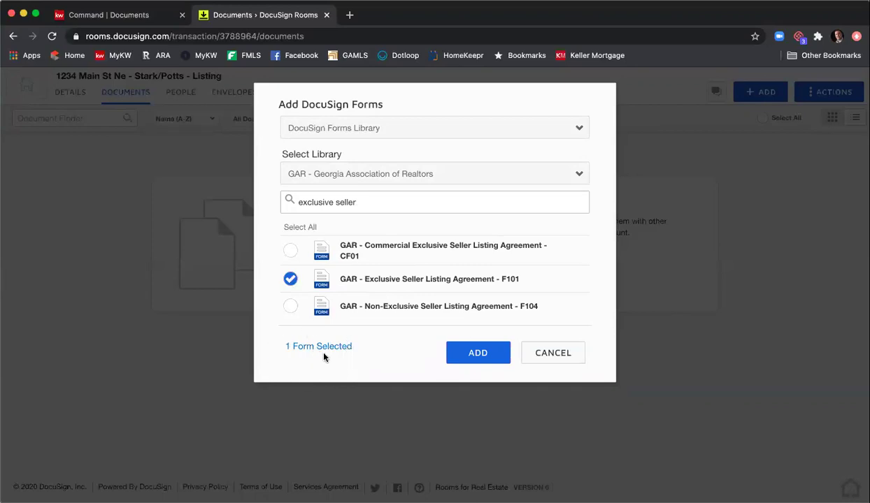
pyautogui.moveTo(376, 199); pyautogui.dragTo(215, 201)
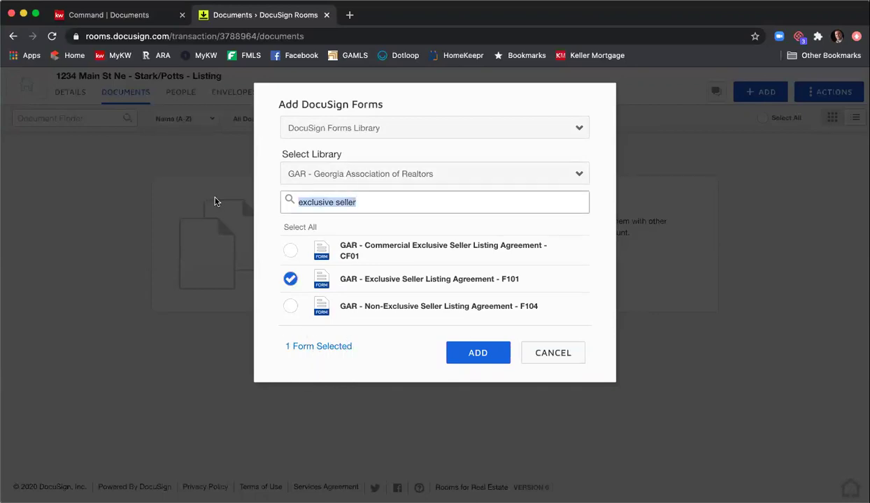
pyautogui.write("seller's prop")
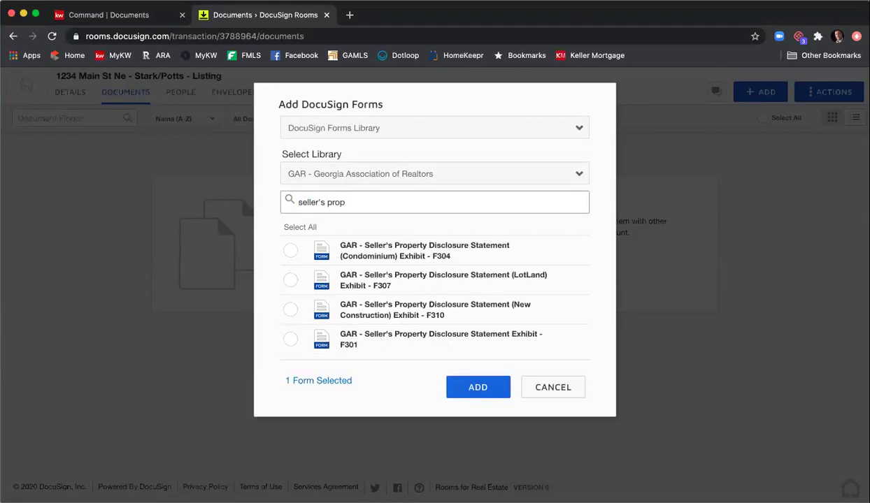
pyautogui.click(290, 339)
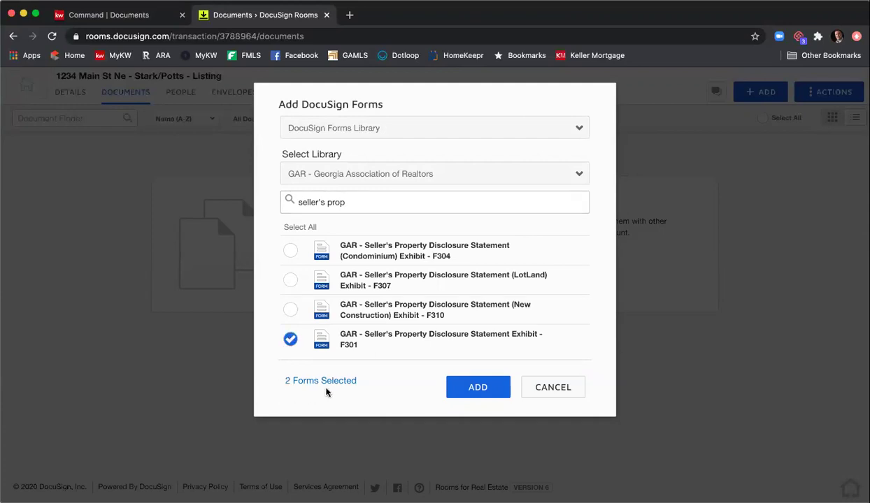
# - Select Community Association Fees F322, then search the forms for 'f201'
pyautogui.moveTo(369, 202); pyautogui.dragTo(247, 196)
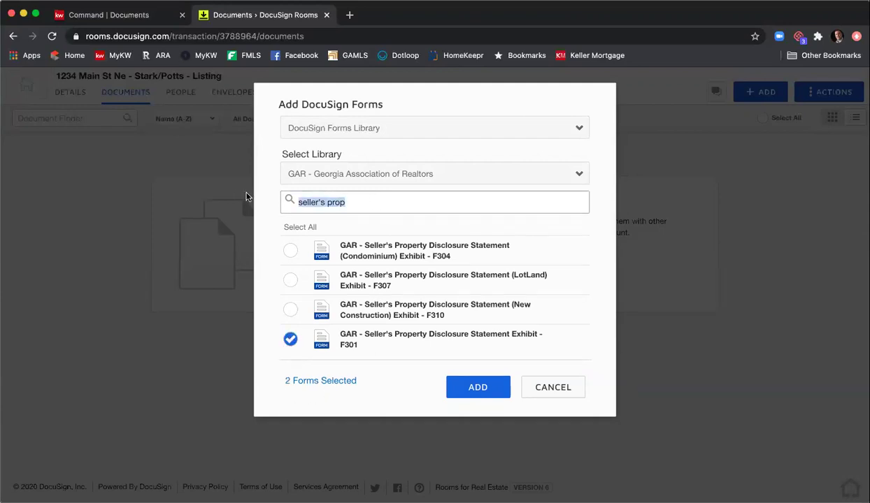
pyautogui.write('community')
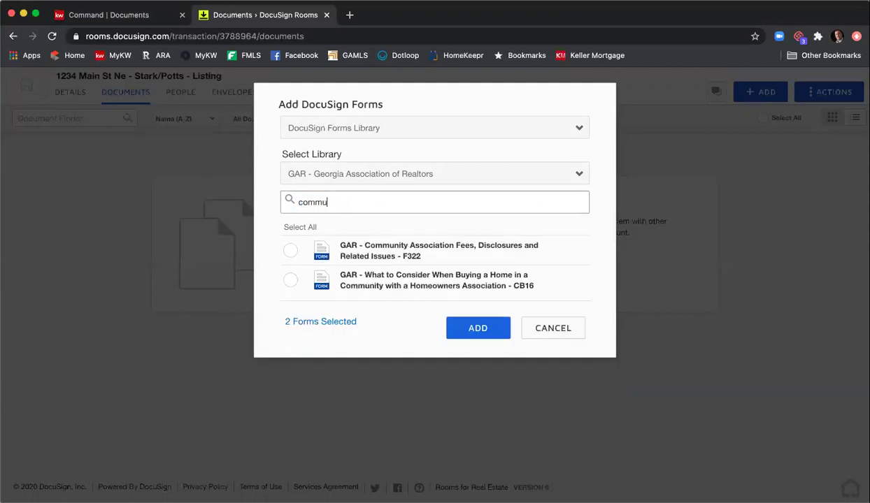
pyautogui.click(291, 251)
pyautogui.moveTo(363, 196); pyautogui.dragTo(206, 193)
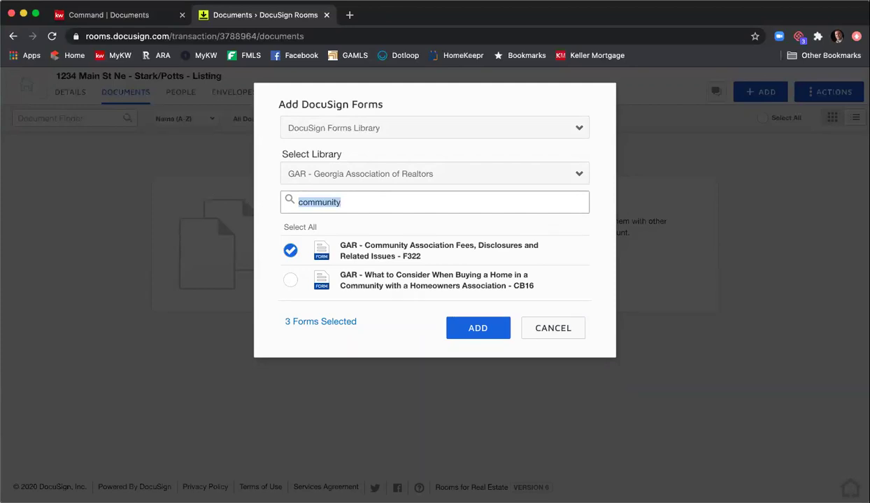
pyautogui.write('self')
pyautogui.press('BackSpace')
pyautogui.press('BackSpace')
pyautogui.press('BackSpace')
pyautogui.press('BackSpace')
pyautogui.write('f201')
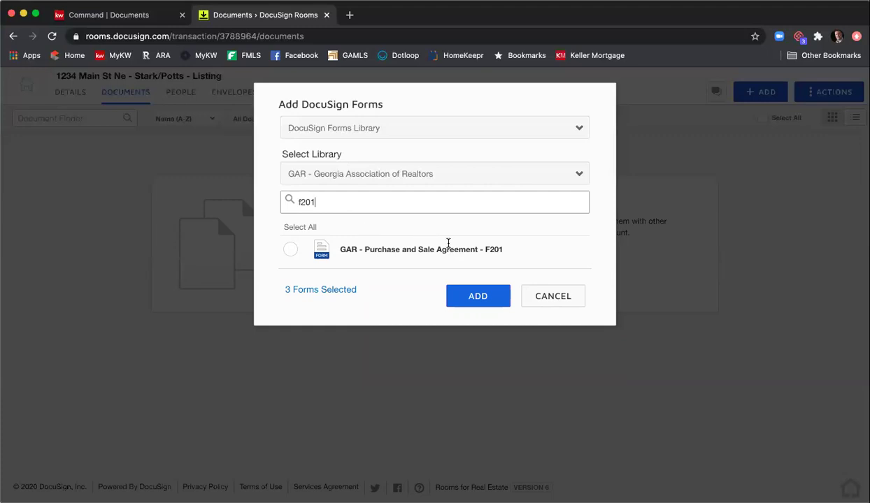
# - Select Purchase and Sale Agreement F201 and clear the 'f201' search text
pyautogui.click(291, 251)
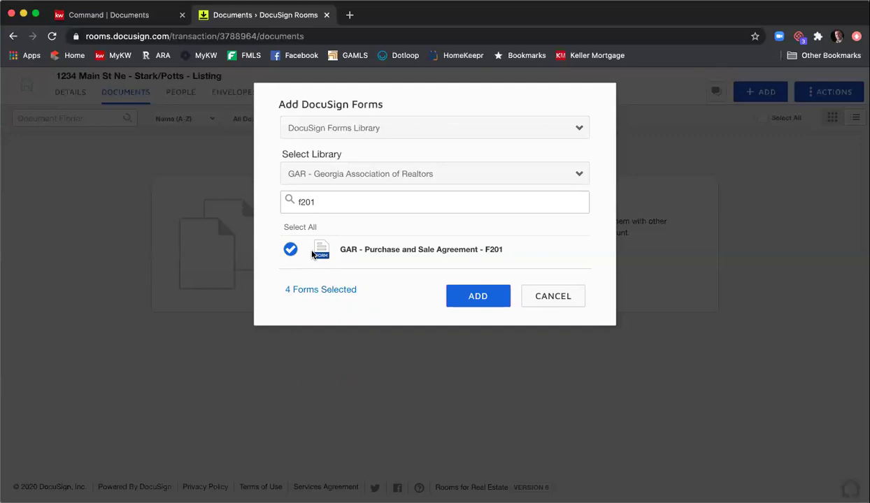
pyautogui.click(326, 204)
pyautogui.moveTo(316, 202); pyautogui.dragTo(262, 202)
pyautogui.press('BackSpace')
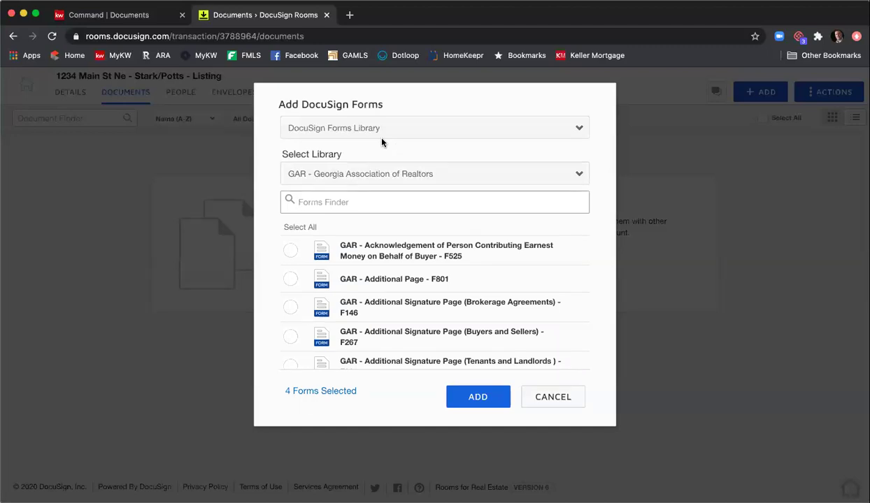
# - Change the form source to DocuSign Forms Group and check its empty group list
pyautogui.click(384, 130)
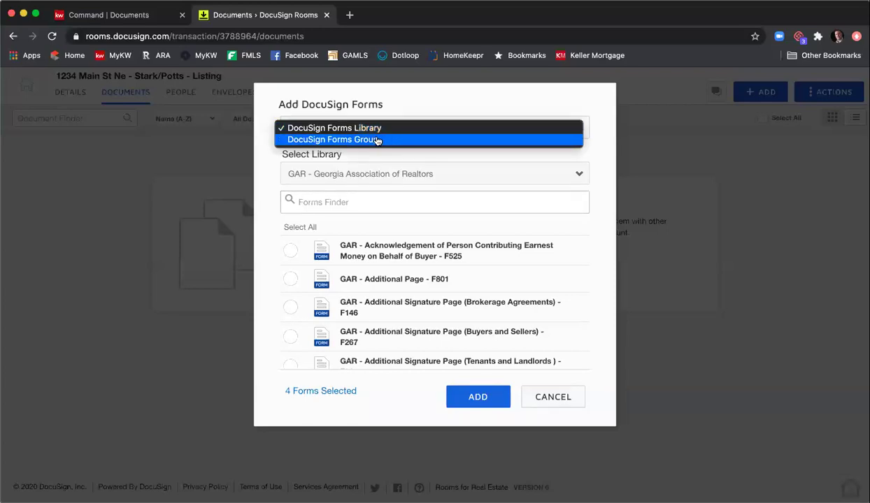
pyautogui.click(376, 140)
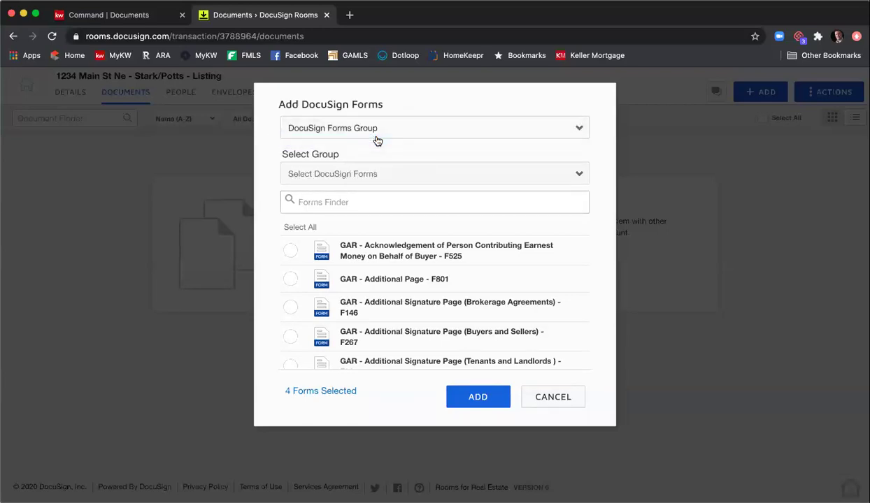
pyautogui.click(394, 174)
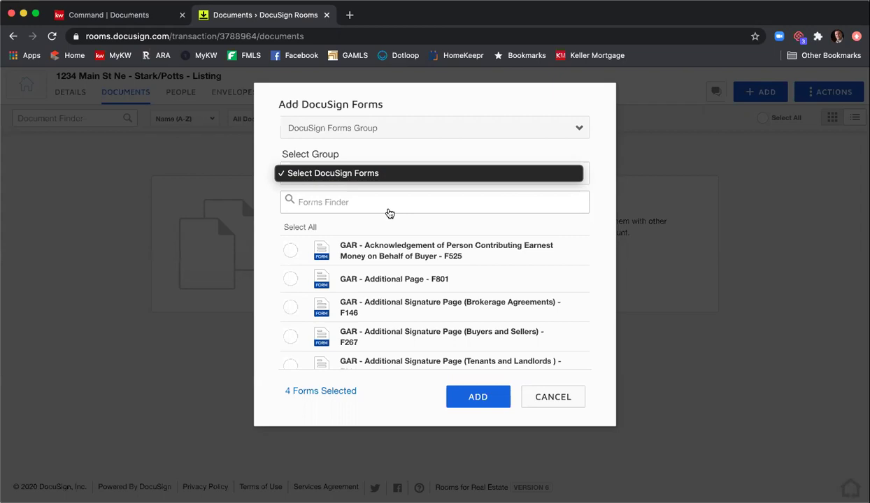
pyautogui.click(349, 140)
# - Switch the source back to DocuSign Forms Library with the GAR library loaded
pyautogui.click(355, 131)
pyautogui.click(356, 118)
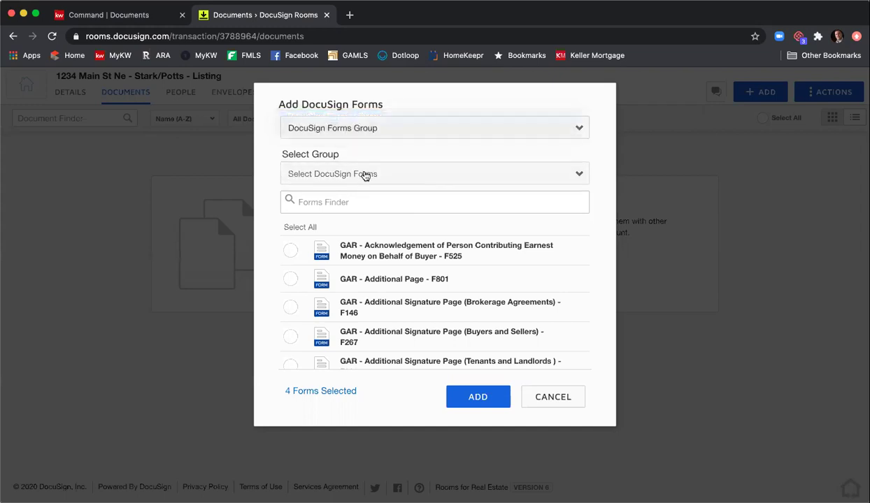
pyautogui.click(357, 174)
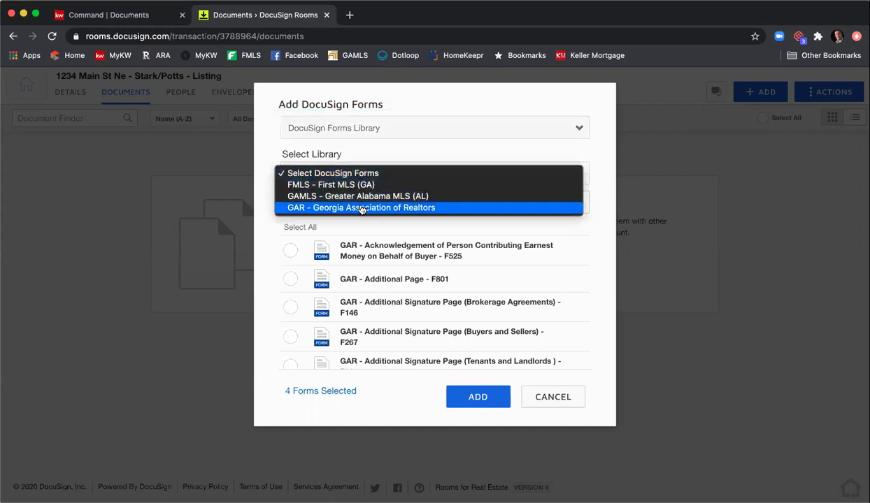
pyautogui.click(364, 208)
# - Search 'amendment to', then search 'f201' and select Purchase and Sale Agreement F201
pyautogui.click(362, 202)
pyautogui.write('amendment to')
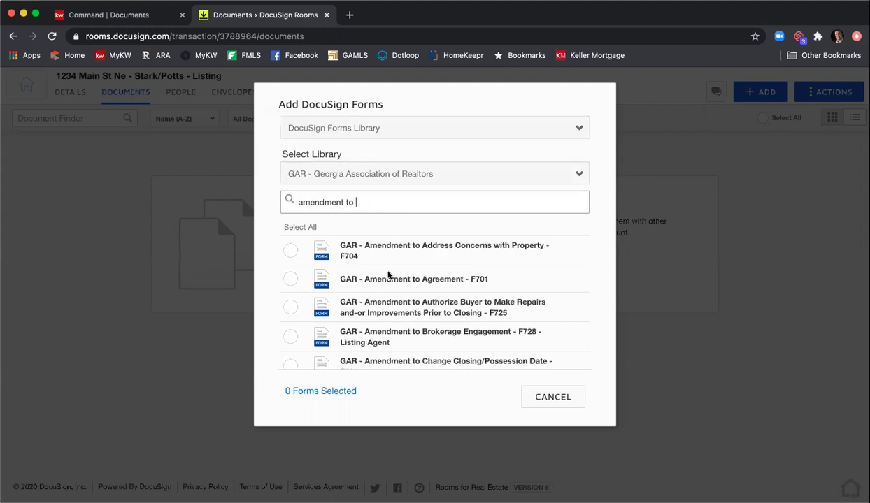
pyautogui.scroll(-2, 390, 279)
pyautogui.scroll(2, 390, 279)
pyautogui.scroll(-5, 383, 237)
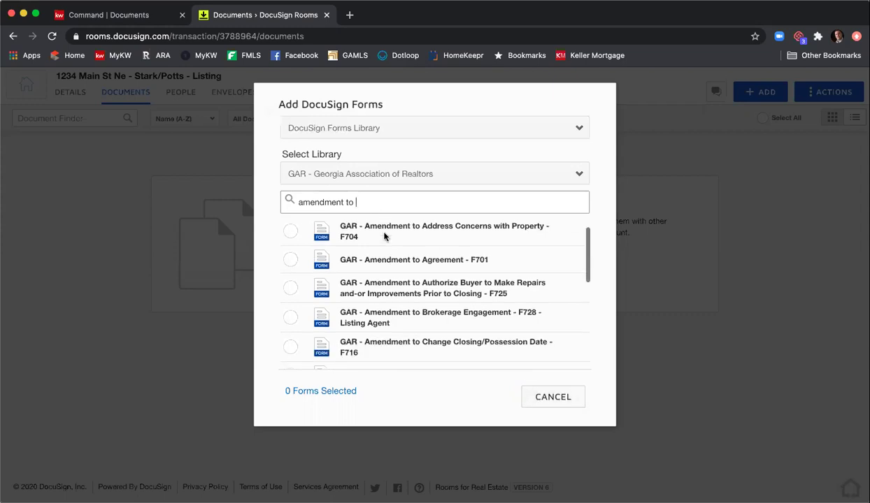
pyautogui.scroll(5, 381, 227)
pyautogui.moveTo(370, 201); pyautogui.dragTo(215, 192)
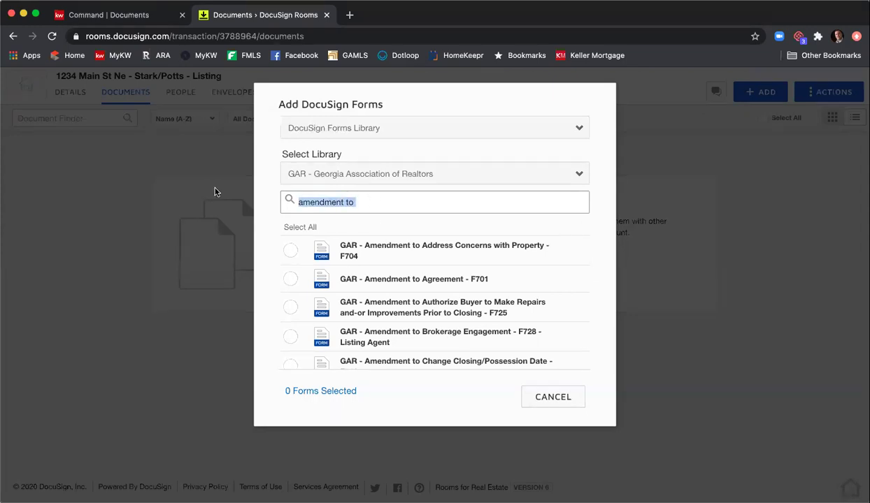
pyautogui.write('f201')
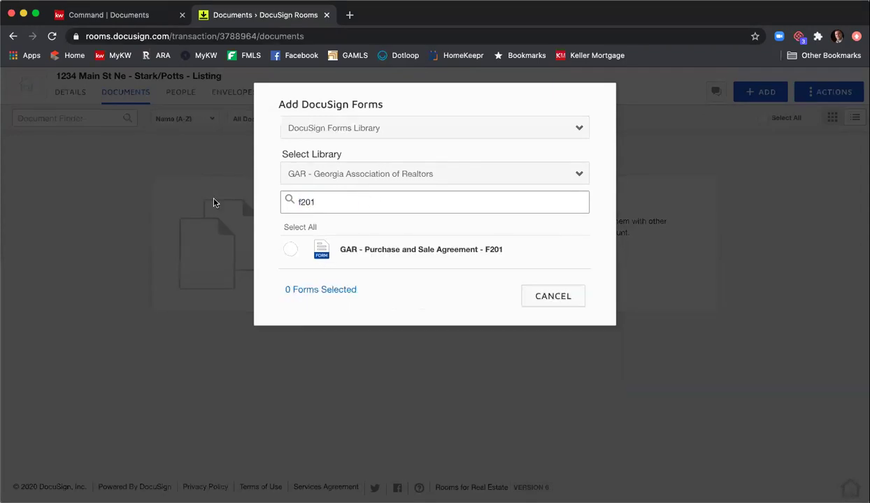
pyautogui.click(288, 249)
# - Search for and select Seller's Property Disclosure F301 and Community Association Fees F322
pyautogui.moveTo(334, 204); pyautogui.dragTo(248, 200)
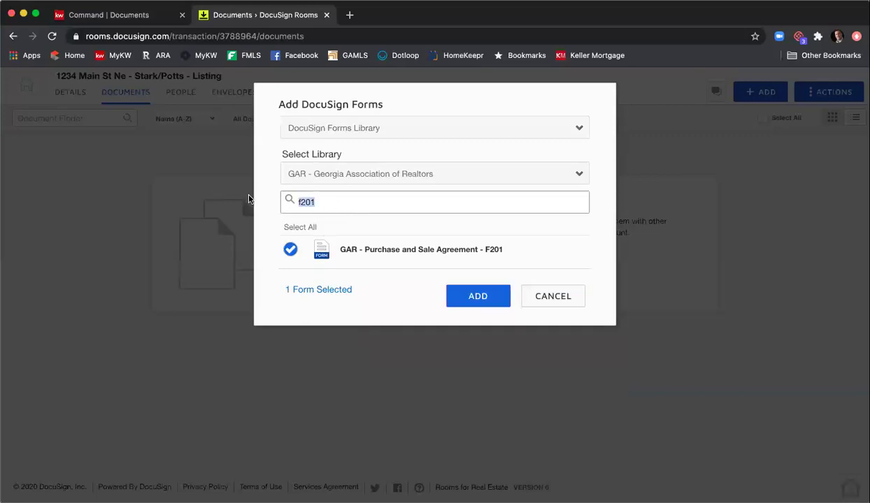
pyautogui.write("seller's")
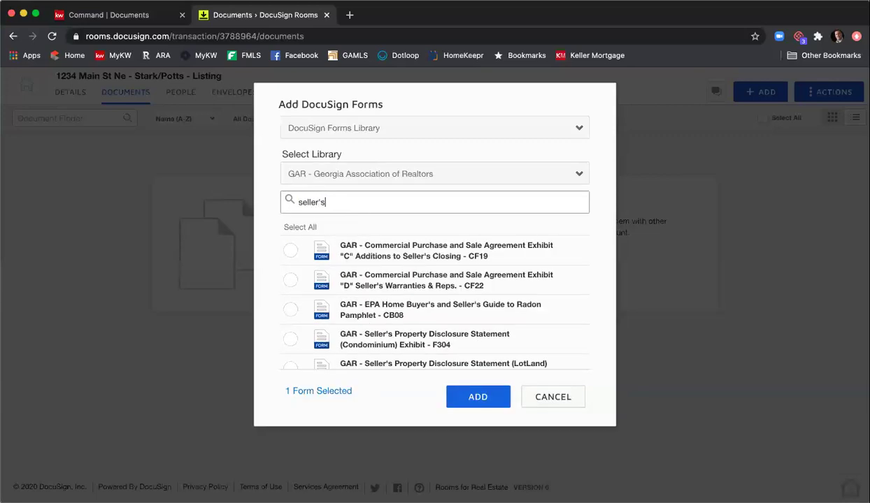
pyautogui.write(' proper')
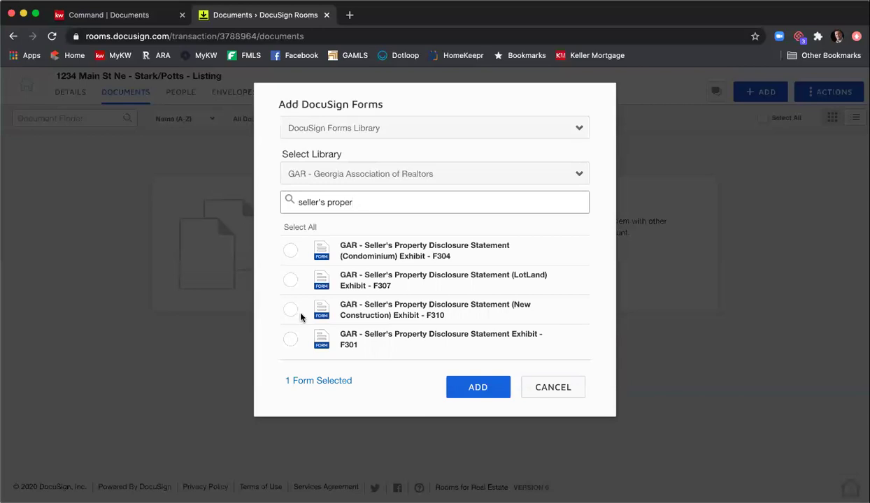
pyautogui.click(291, 340)
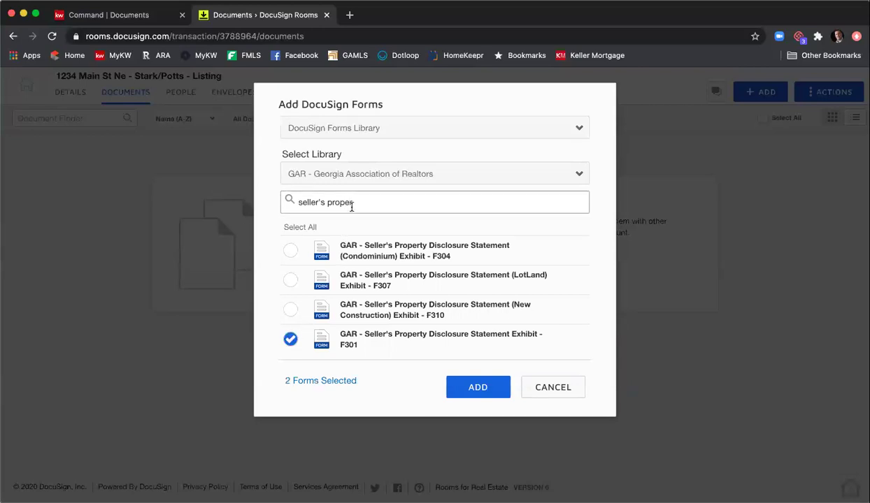
pyautogui.moveTo(353, 202); pyautogui.dragTo(233, 189)
pyautogui.write('commuyni')
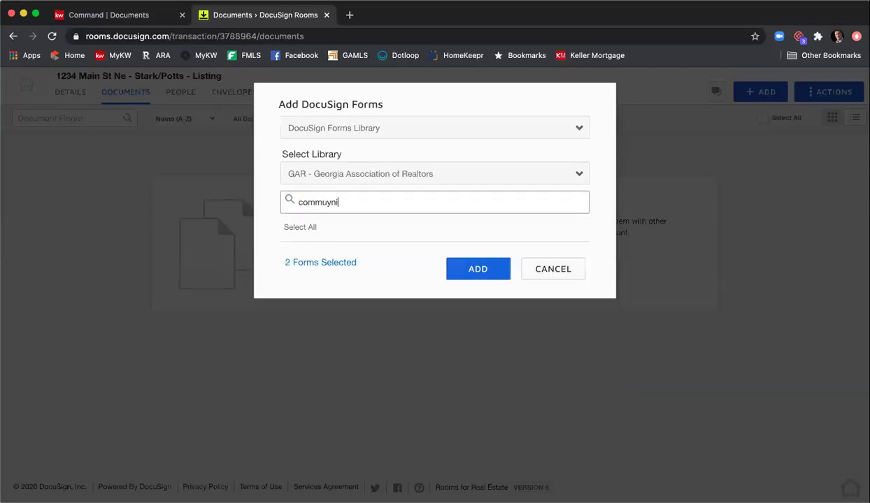
pyautogui.press('BackSpace')
pyautogui.press('BackSpace')
pyautogui.press('BackSpace')
pyautogui.write('nit')
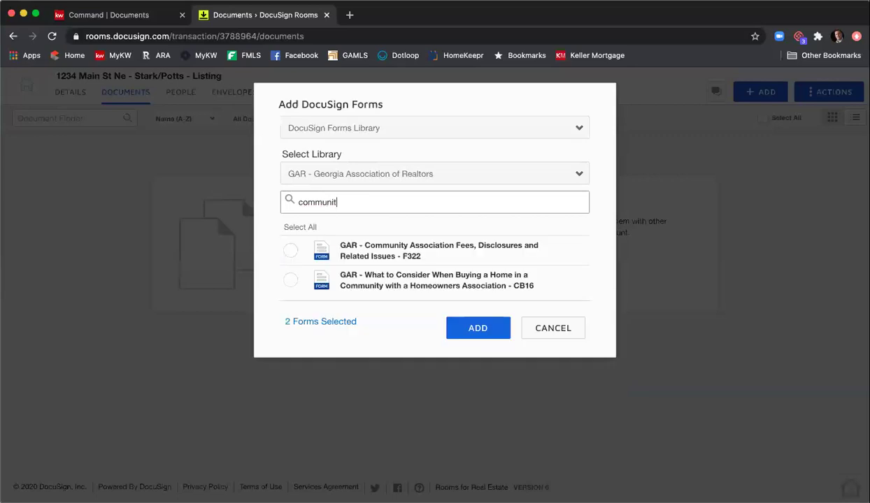
pyautogui.click(290, 250)
# - Select Exclusive Seller Listing Agreement F101 and add the four forms to the room
pyautogui.moveTo(361, 200); pyautogui.dragTo(272, 198)
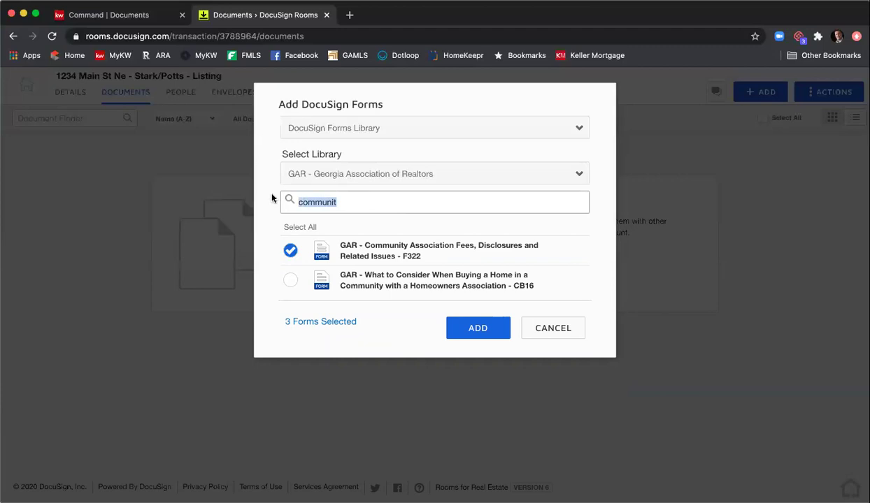
pyautogui.write('exclus')
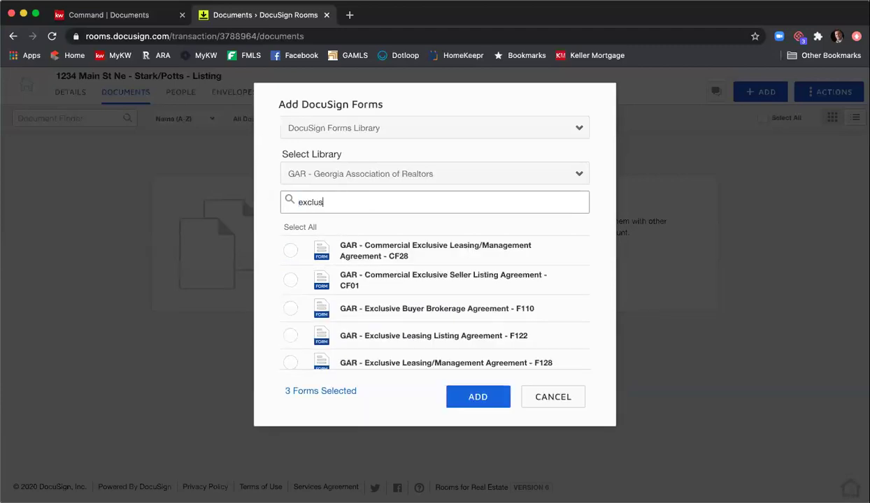
pyautogui.write('ive sell')
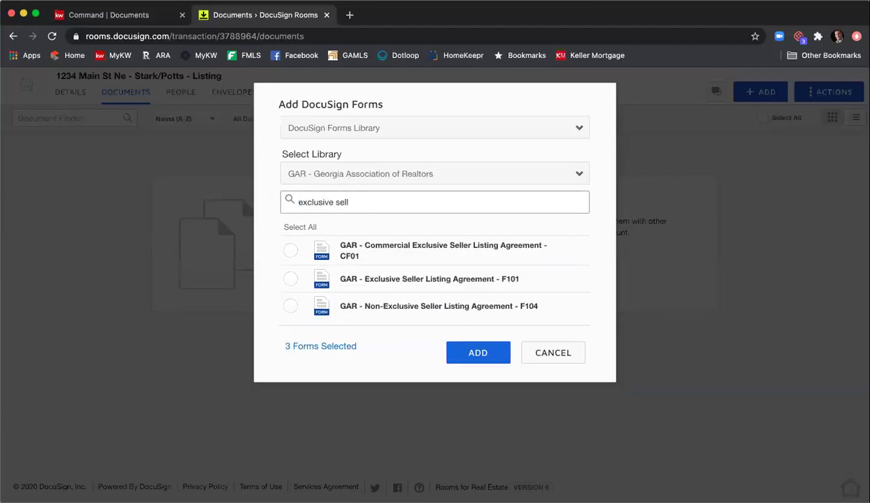
pyautogui.click(291, 279)
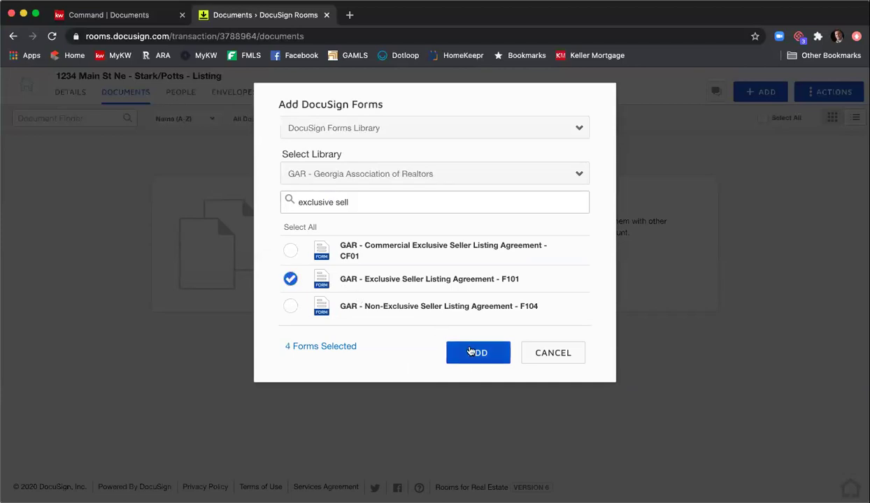
pyautogui.click(476, 353)
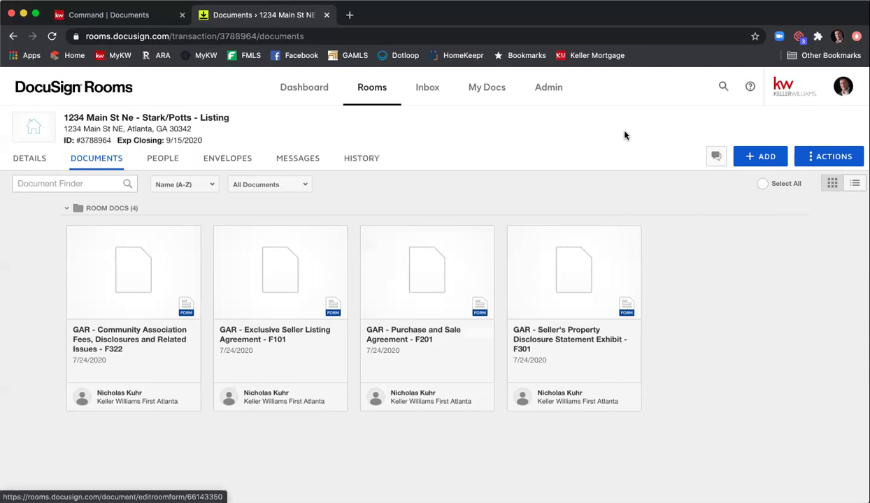
# - Create a new room folder named 'Listing Agreement'
pyautogui.click(818, 158)
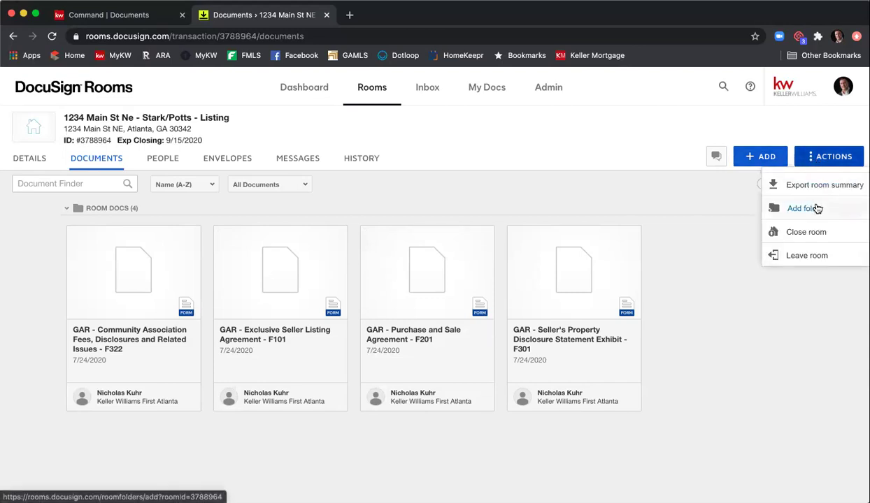
pyautogui.click(804, 208)
pyautogui.write('Listing Ahgre')
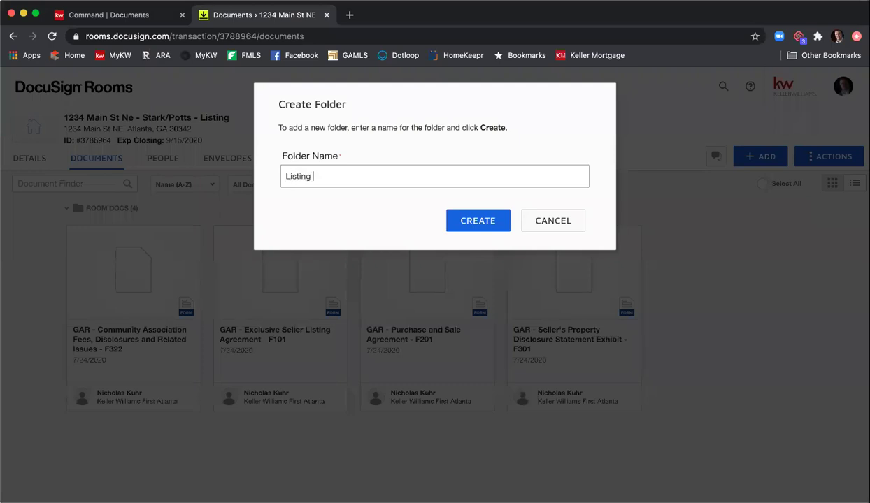
pyautogui.press('BackSpace')
pyautogui.press('BackSpace')
pyautogui.press('BackSpace')
pyautogui.press('BackSpace')
pyautogui.write('greement')
pyautogui.click(479, 221)
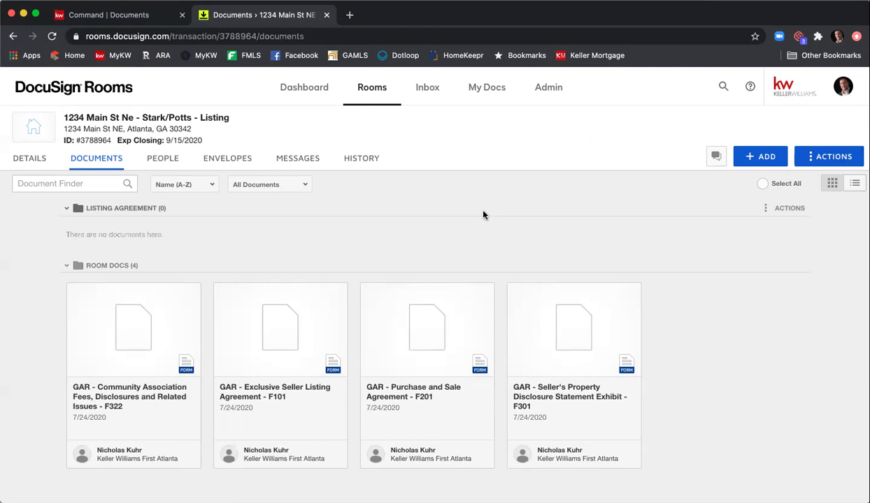
# - Move the F322 and F101 documents into the Listing Agreement folder in the current room
pyautogui.moveTo(74, 333)
pyautogui.click(73, 291)
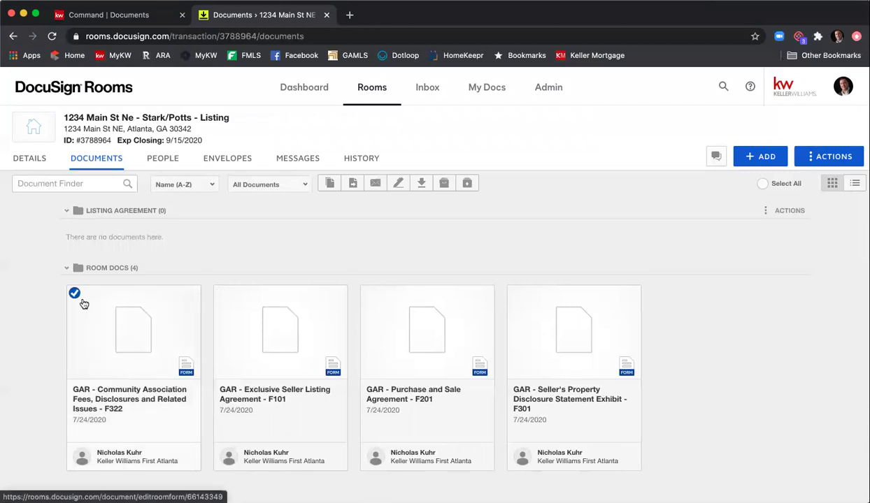
pyautogui.moveTo(404, 334)
pyautogui.click(220, 292)
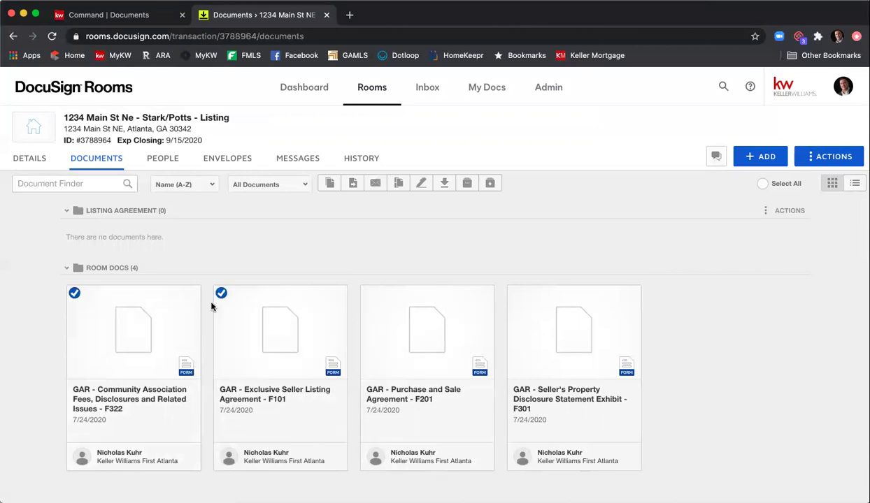
pyautogui.click(353, 183)
pyautogui.click(398, 200)
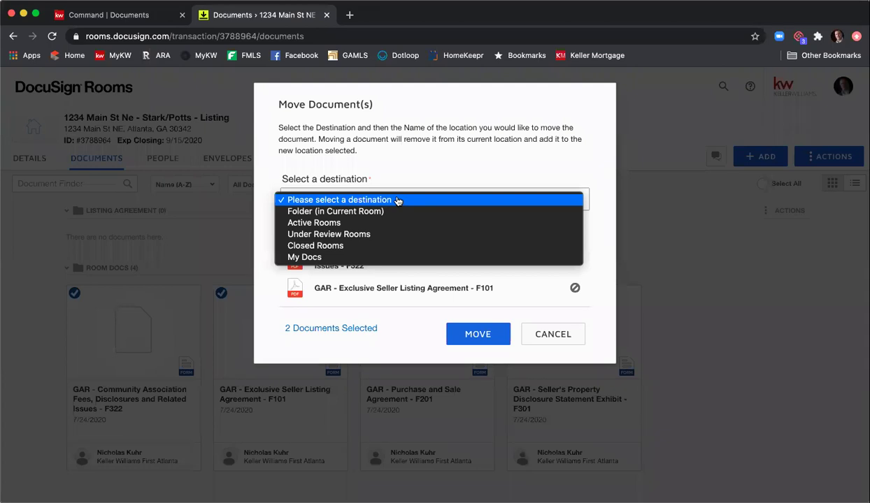
pyautogui.click(395, 212)
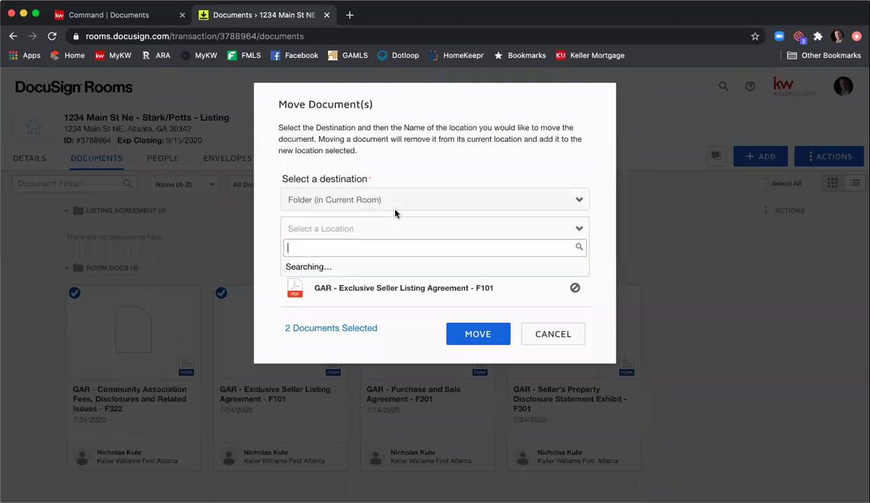
pyautogui.click(382, 270)
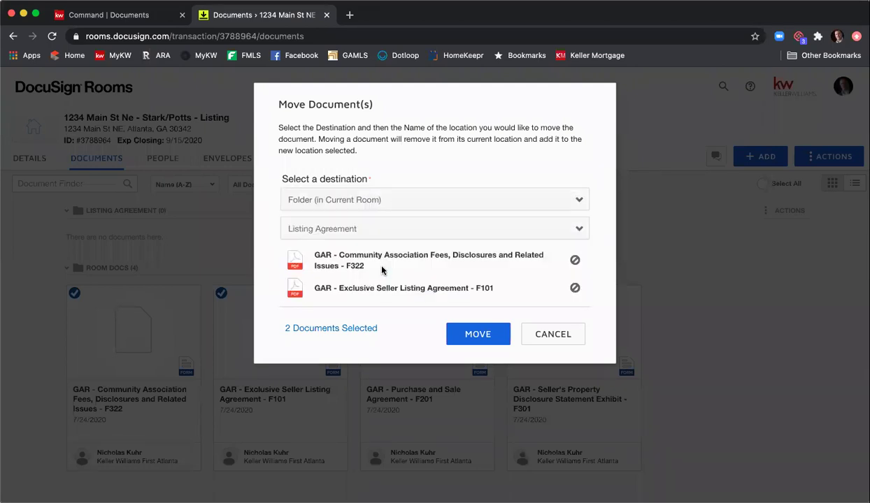
pyautogui.click(470, 335)
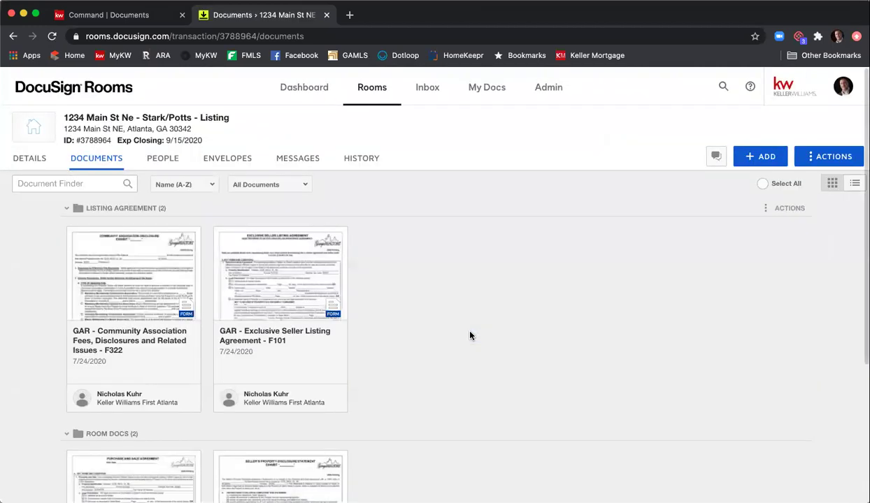
# - Drag the F301 Seller's Property Disclosure card onto the Listing Agreement folder
pyautogui.scroll(-3, 493, 327)
pyautogui.scroll(-2, 493, 328)
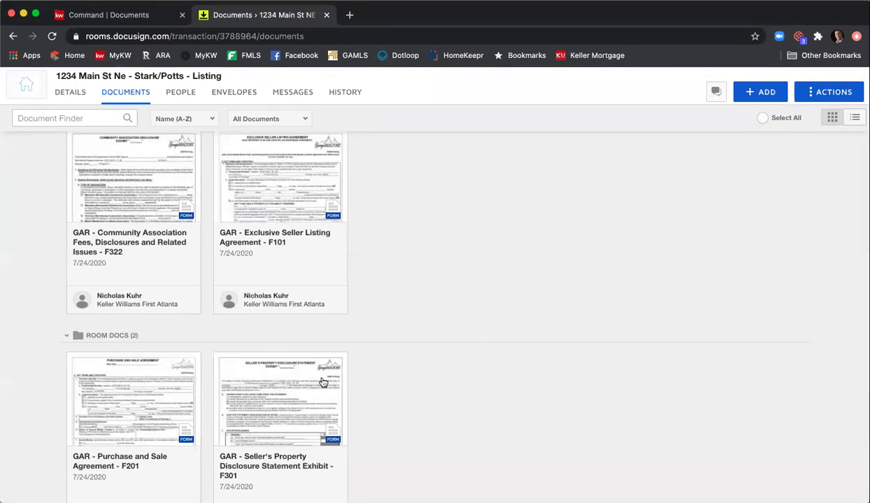
pyautogui.moveTo(276, 402); pyautogui.dragTo(469, 204)
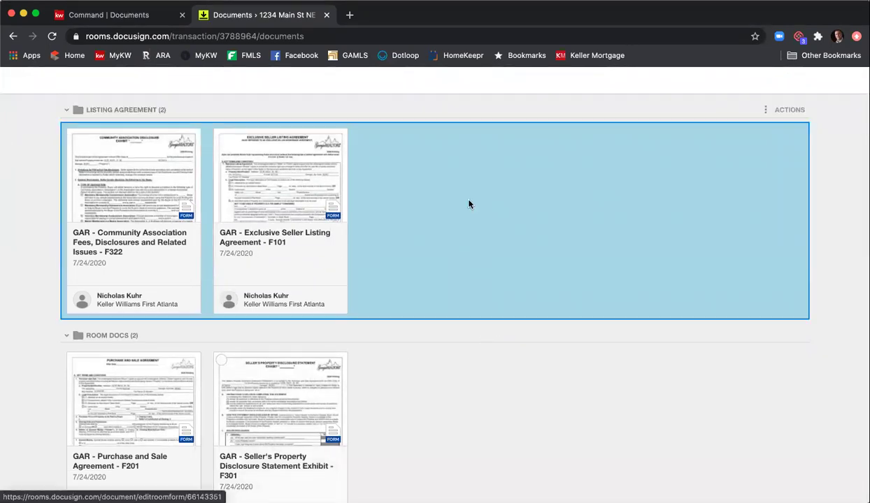
pyautogui.moveTo(460, 174); pyautogui.dragTo(459, 173)
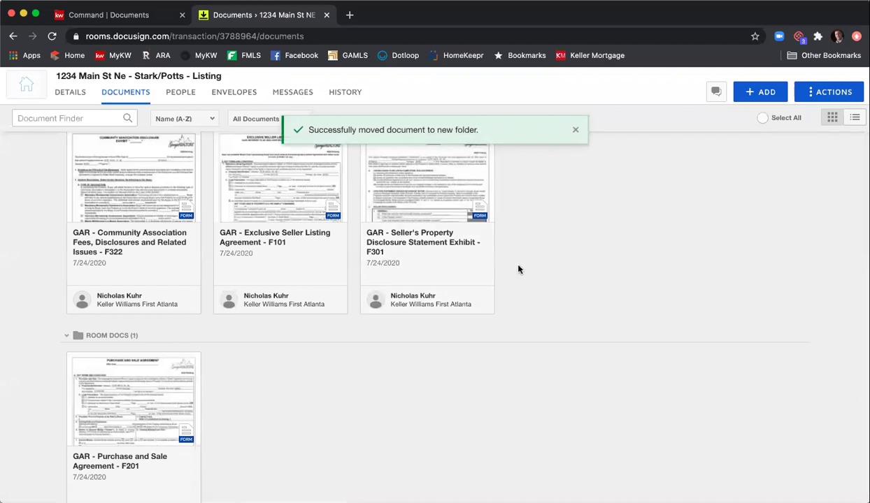
pyautogui.scroll(3, 518, 269)
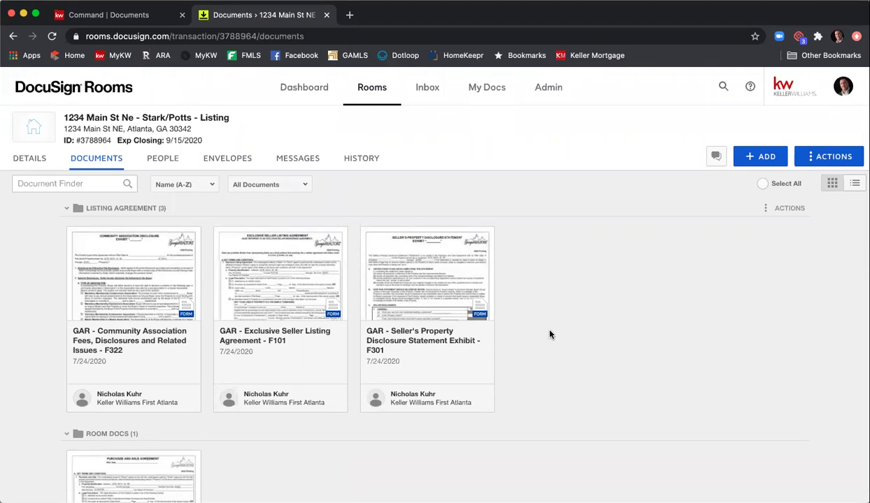
pyautogui.scroll(-3, 195, 413)
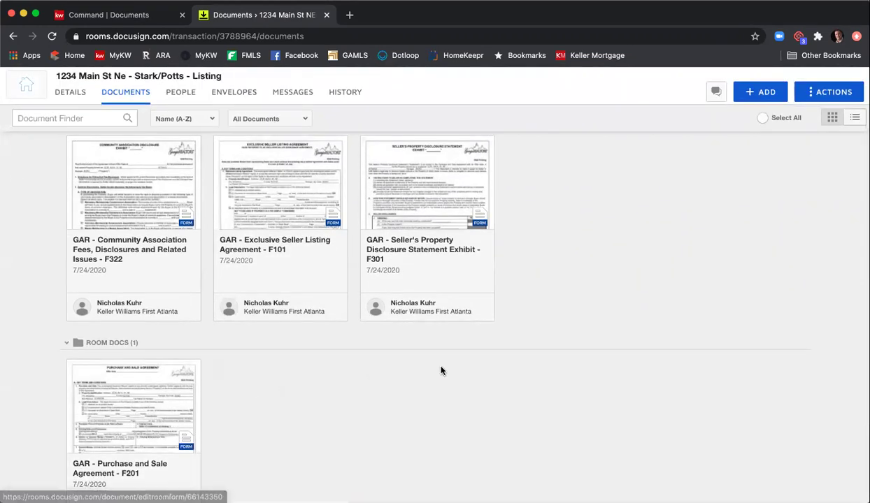
pyautogui.scroll(2, 556, 351)
pyautogui.scroll(1, 558, 351)
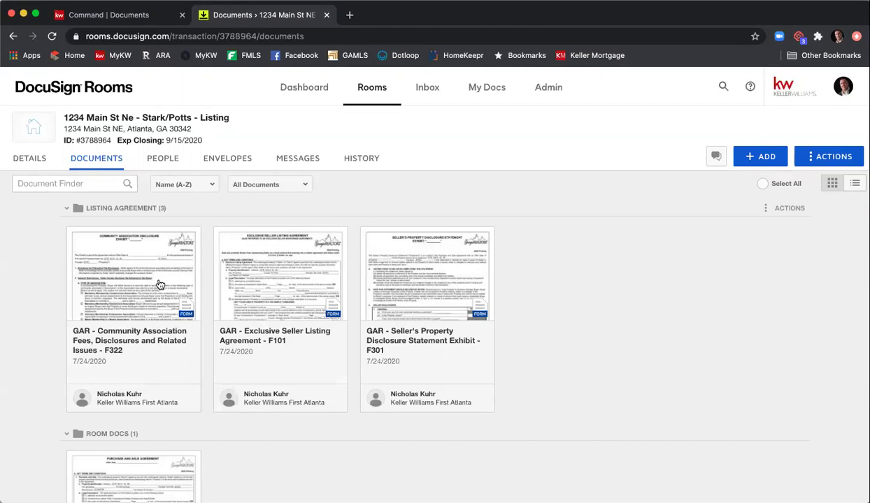
# - Open the F101 Exclusive Seller Listing Agreement and review its prefilled Atlanta, Fulton address and $450000 price
pyautogui.click(261, 279)
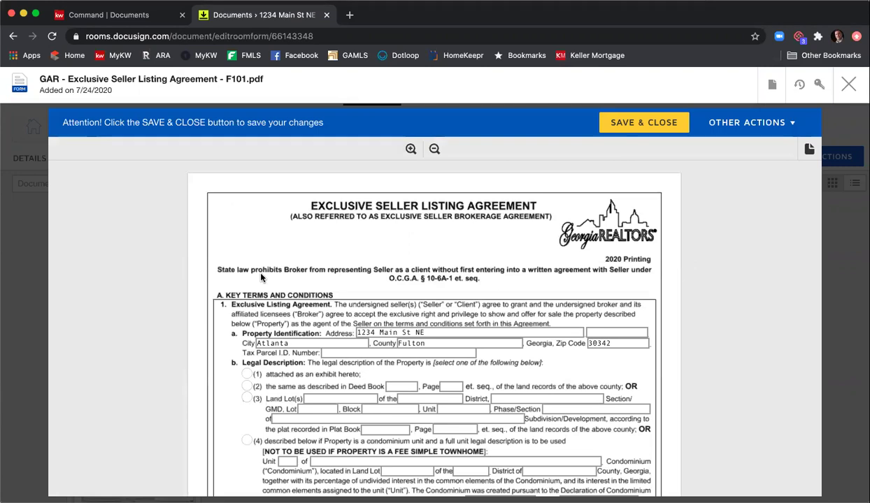
pyautogui.scroll(-2, 321, 252)
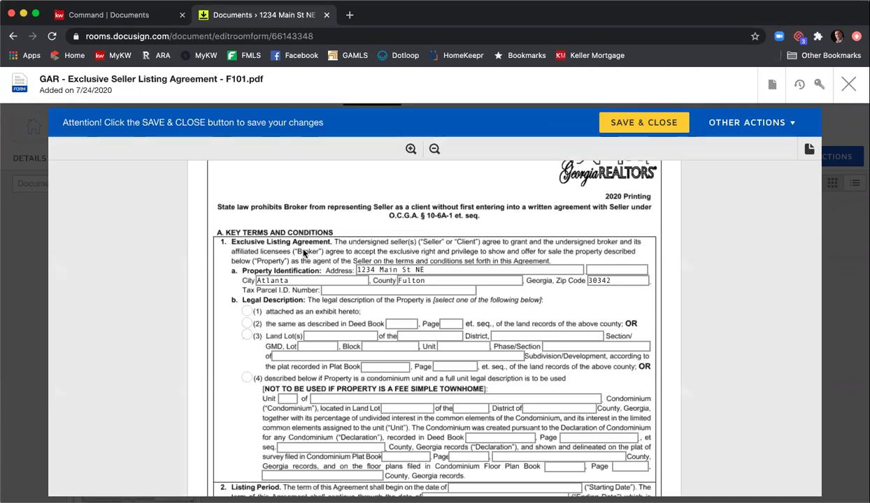
pyautogui.scroll(-1, 301, 315)
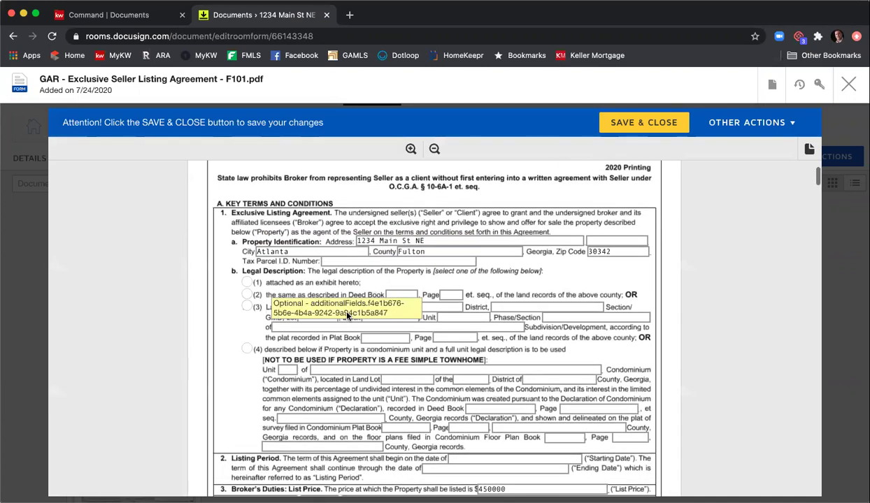
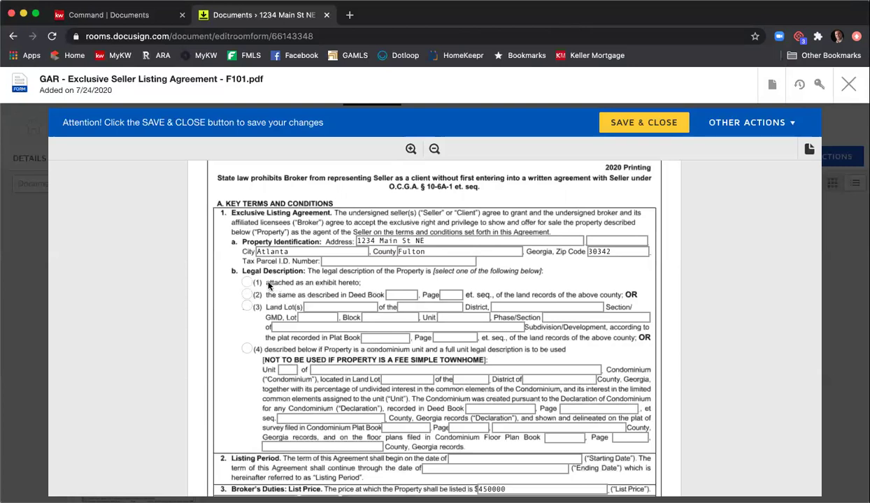
# - Choose the same-as-Deed-Book legal description with Deed Book 12345 and Page 123
pyautogui.click(248, 294)
pyautogui.click(401, 294)
pyautogui.write('12345')
pyautogui.press('Tab')
pyautogui.write('123')
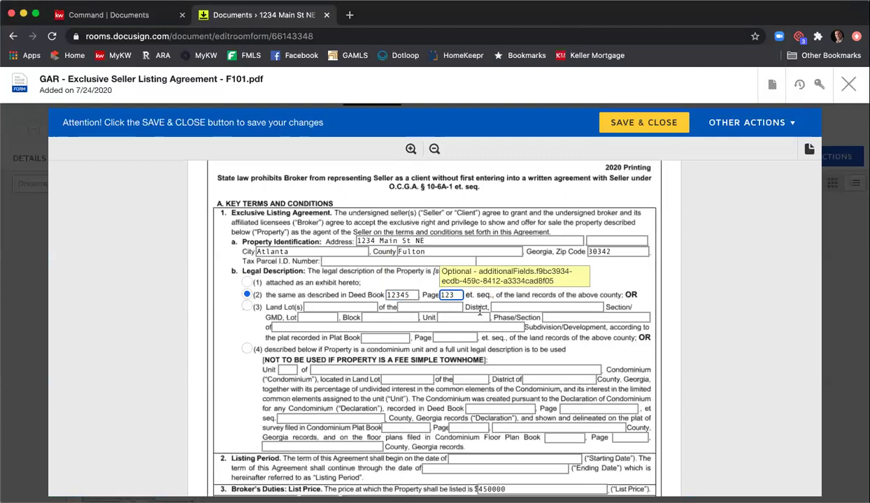
# - Set the listing period from 7/25/2020 to 9/25/2020
pyautogui.scroll(-3, 228, 286)
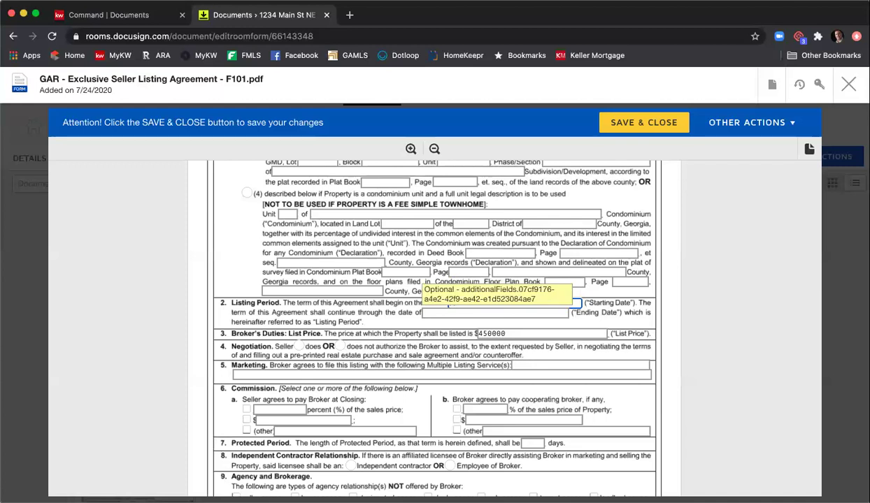
pyautogui.click(489, 303)
pyautogui.write('7/')
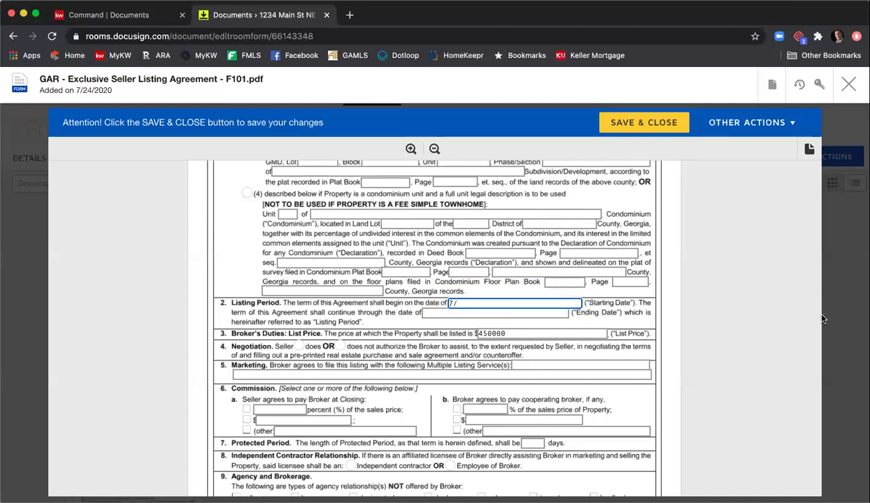
pyautogui.scroll(1, 804, 318)
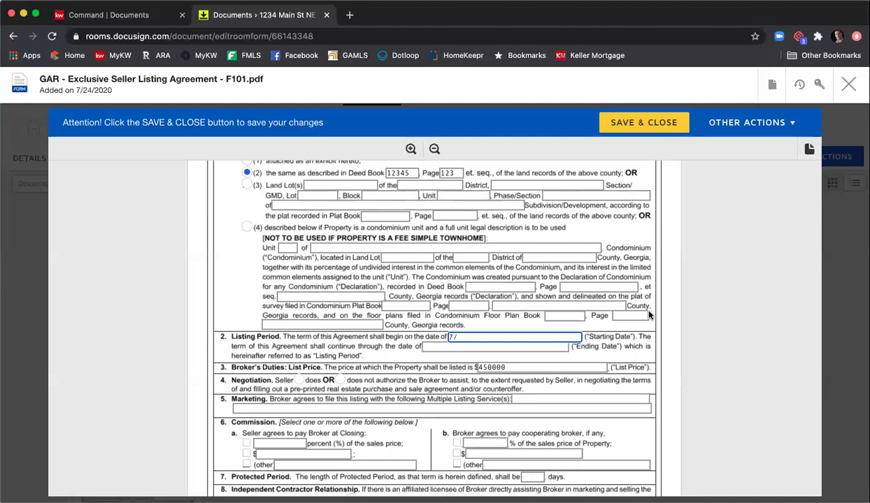
pyautogui.scroll(1, 651, 312)
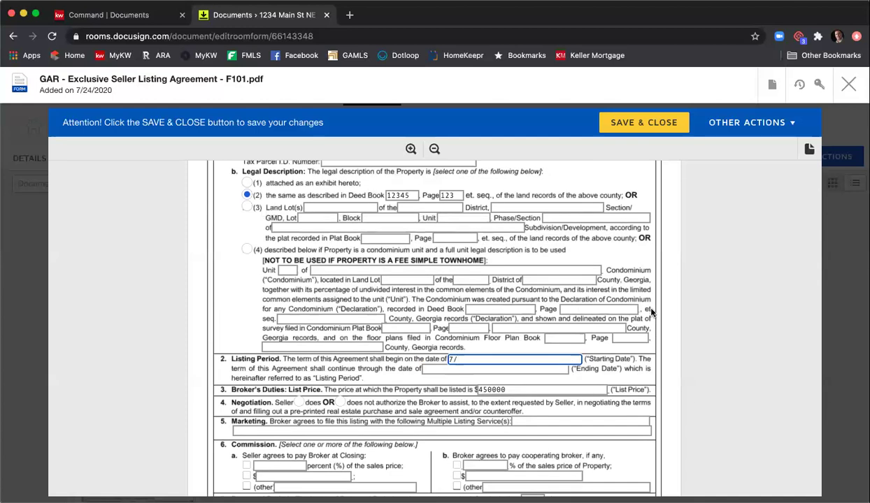
pyautogui.scroll(-5, 651, 311)
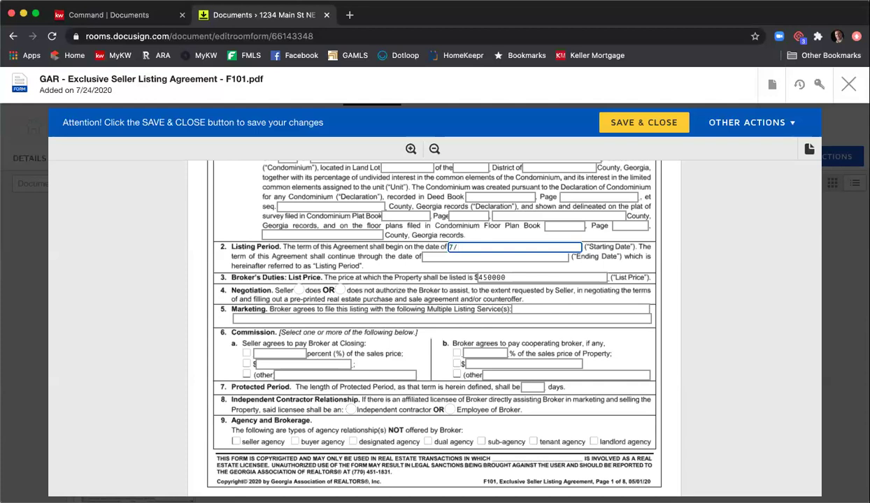
pyautogui.write('25/2020')
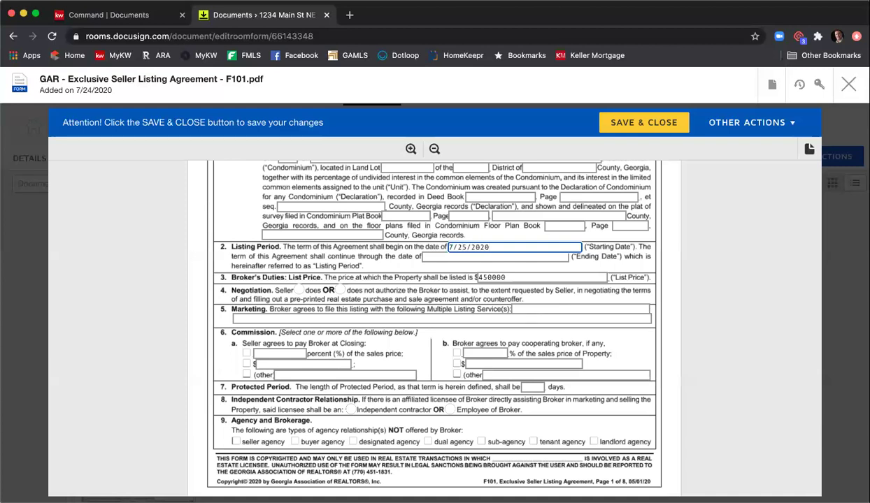
pyautogui.click(488, 256)
pyautogui.write('9/25/2020')
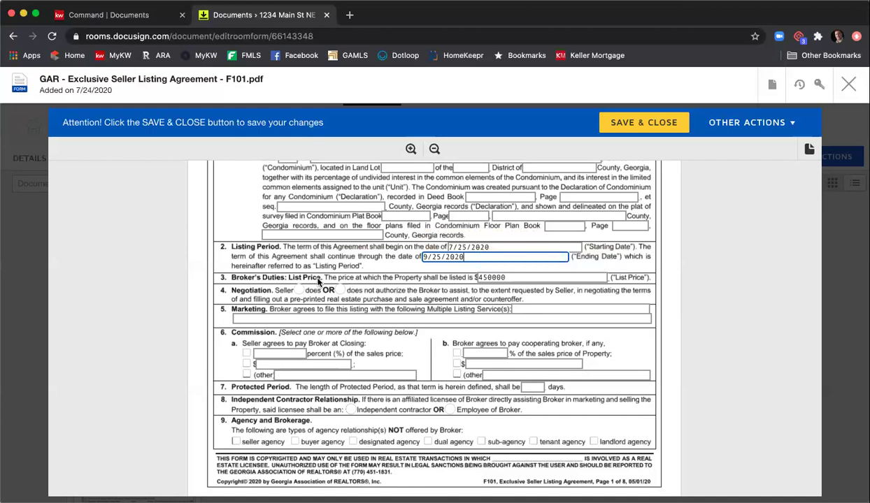
# - Add a thousands comma so the list price reads 450,000
pyautogui.click(494, 278)
pyautogui.write(',')
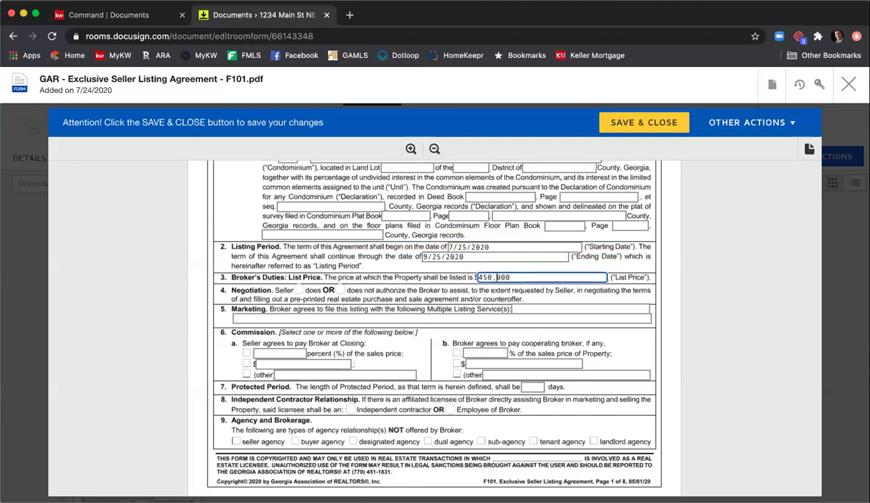
pyautogui.click(492, 306)
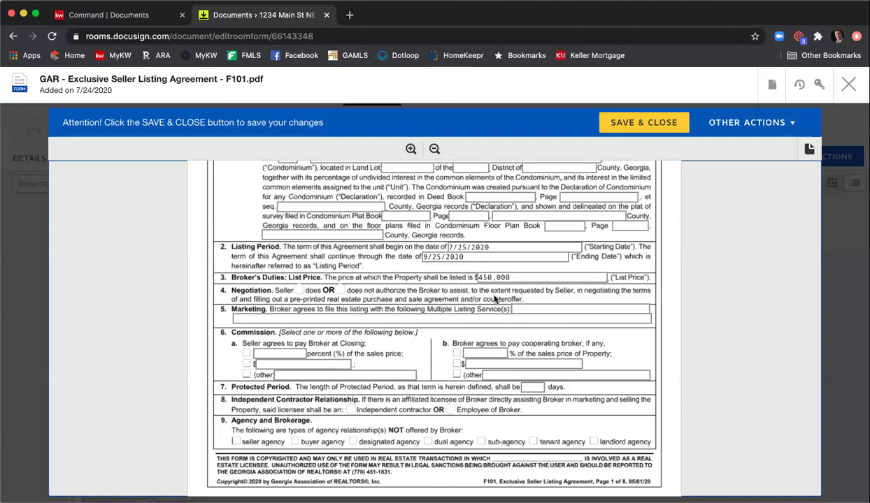
# - Select 'does' for negotiation assistance and enter 'FMLS, GAMLS, & KWLS' as the marketing services
pyautogui.scroll(-1, 327, 270)
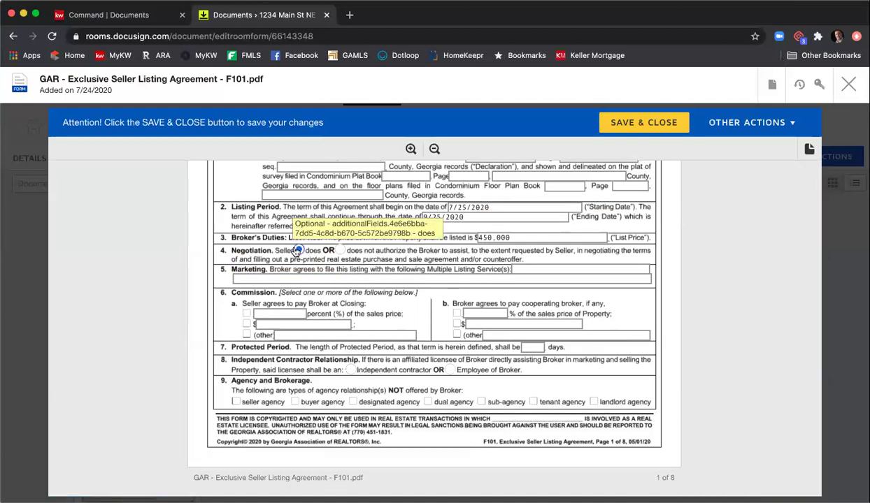
pyautogui.click(298, 249)
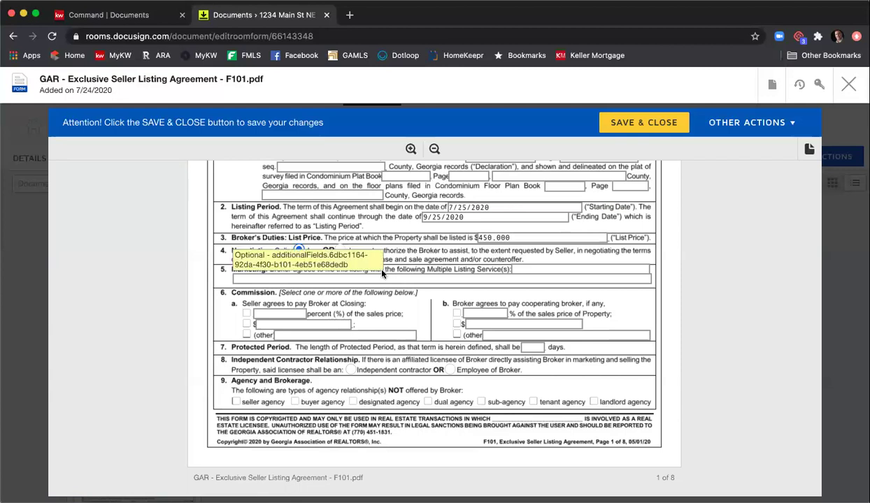
pyautogui.click(566, 268)
pyautogui.write('FMLS, GAMLS, ')
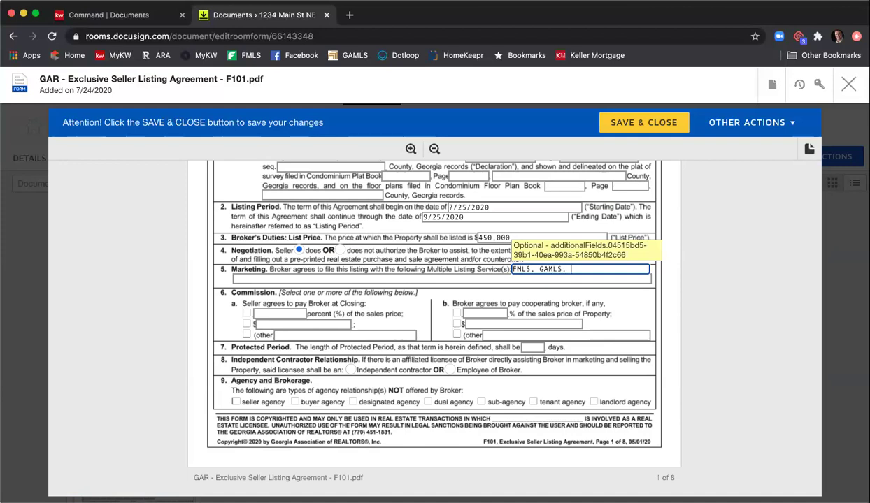
pyautogui.write('& KWLS')
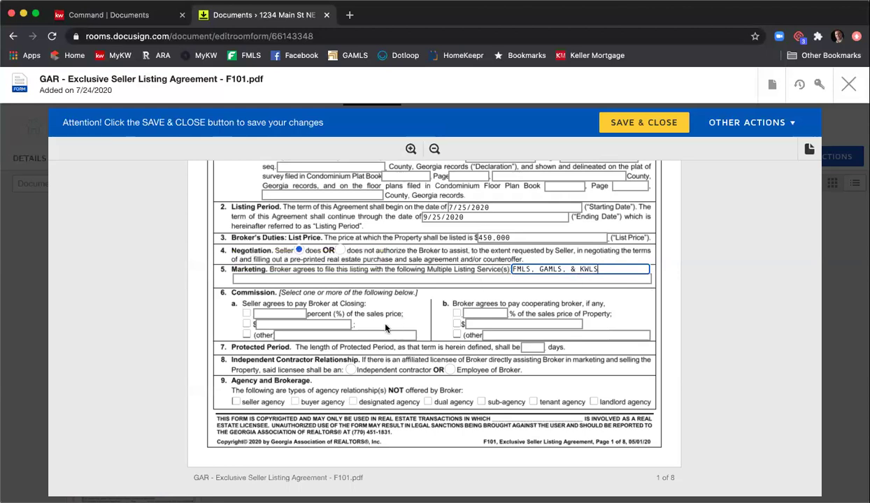
# - Set the seller commission to 6% and the cooperating-broker commission to 3%
pyautogui.scroll(-1, 381, 307)
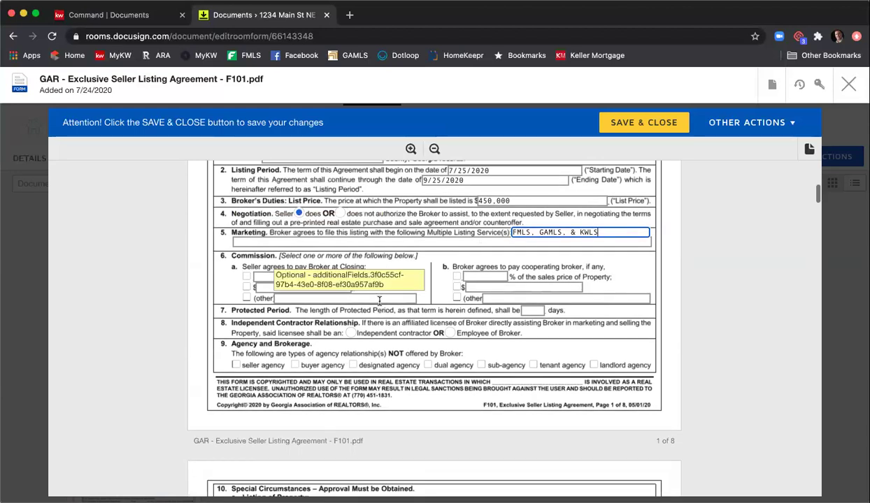
pyautogui.click(279, 276)
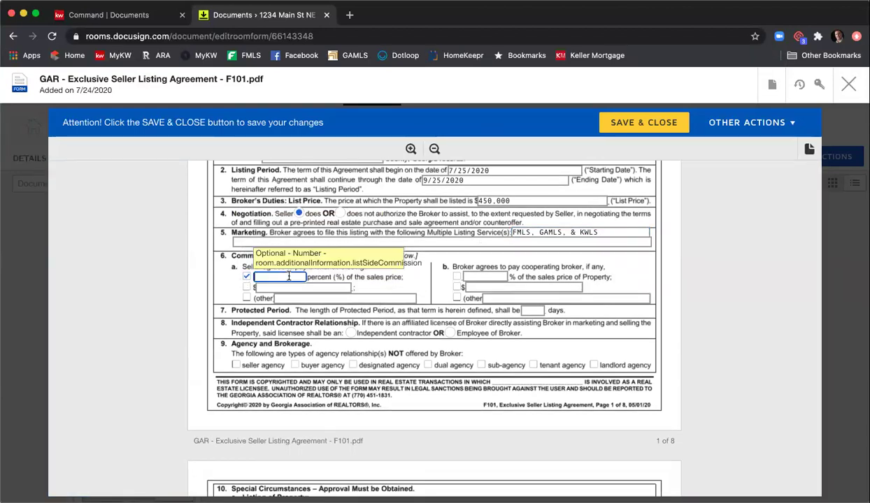
pyautogui.write('6')
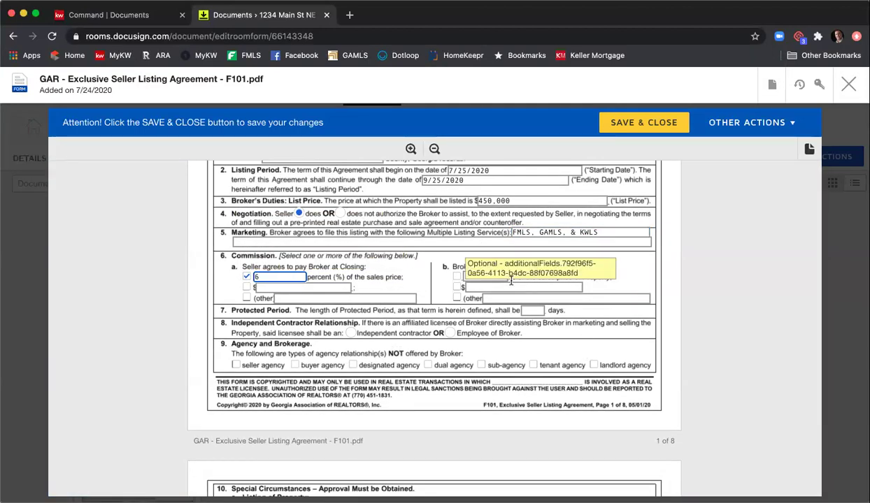
pyautogui.click(458, 277)
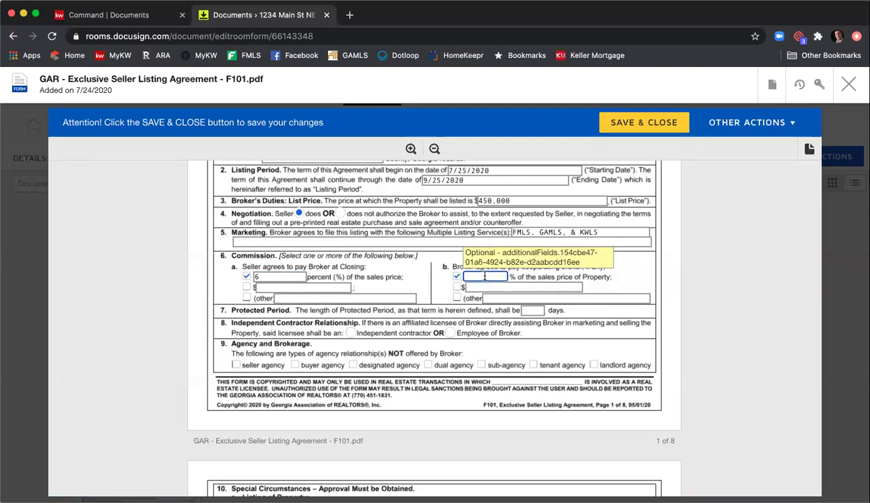
pyautogui.write('3')
# - Set a 90-day protected period and independent contractor status, and mark dual and sub-agency not offered
pyautogui.scroll(-1, 634, 283)
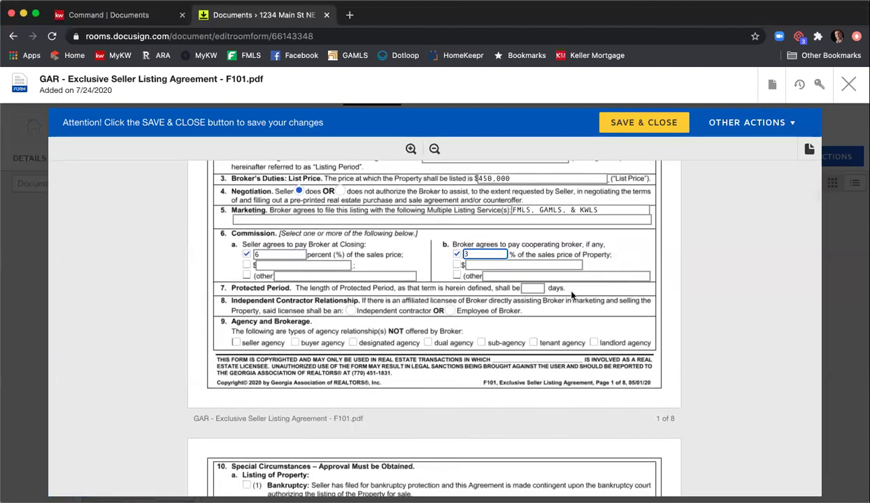
pyautogui.click(529, 289)
pyautogui.write('90')
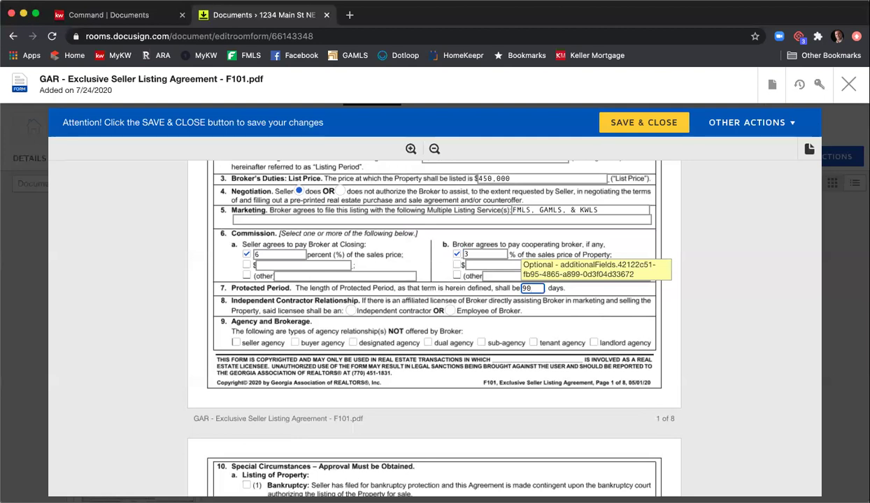
pyautogui.click(350, 310)
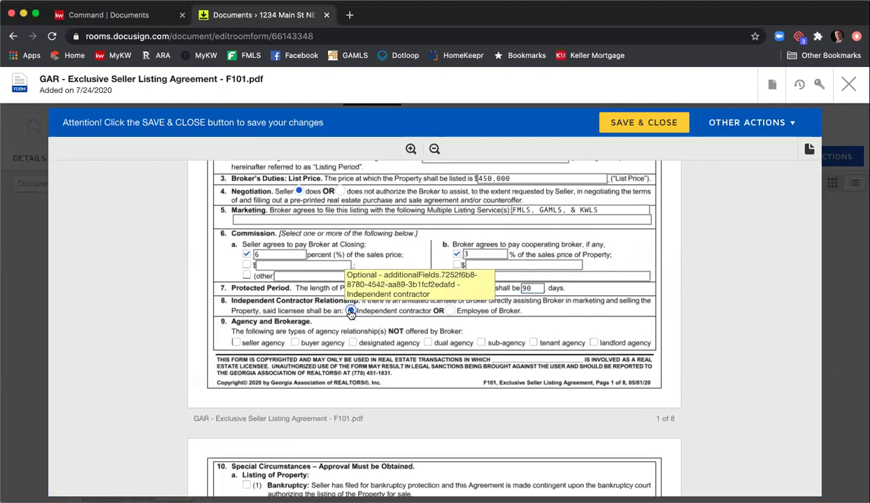
pyautogui.scroll(-1, 351, 315)
pyautogui.scroll(-1, 351, 316)
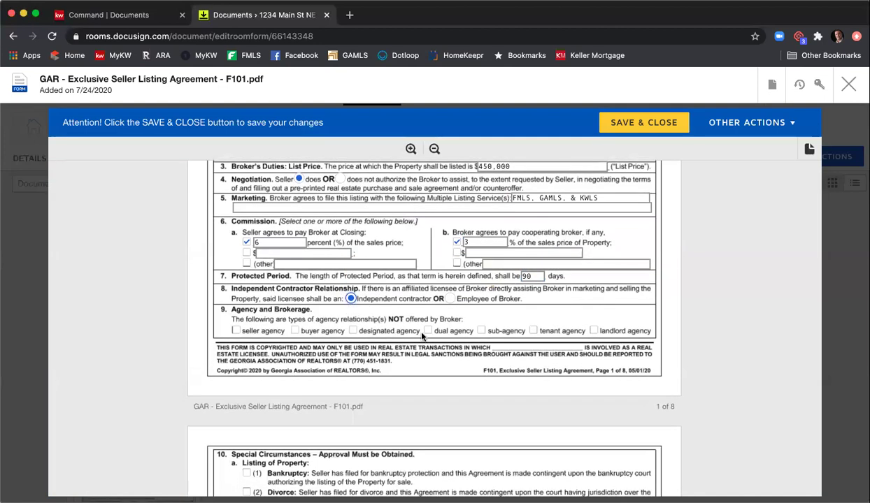
pyautogui.click(426, 333)
pyautogui.click(481, 331)
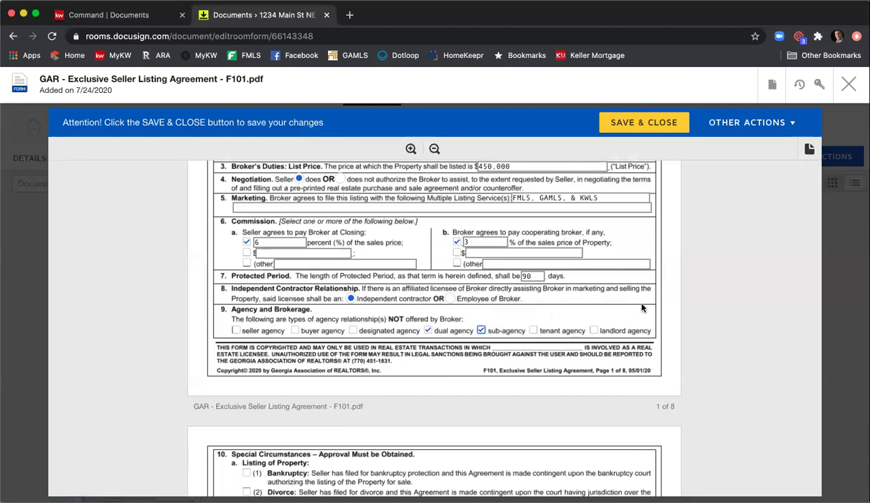
pyautogui.scroll(-5, 640, 307)
# - In section 9, tick the CB04 lead-based paint, CB07 mold and CB10 brochures as received
pyautogui.scroll(-2, 642, 311)
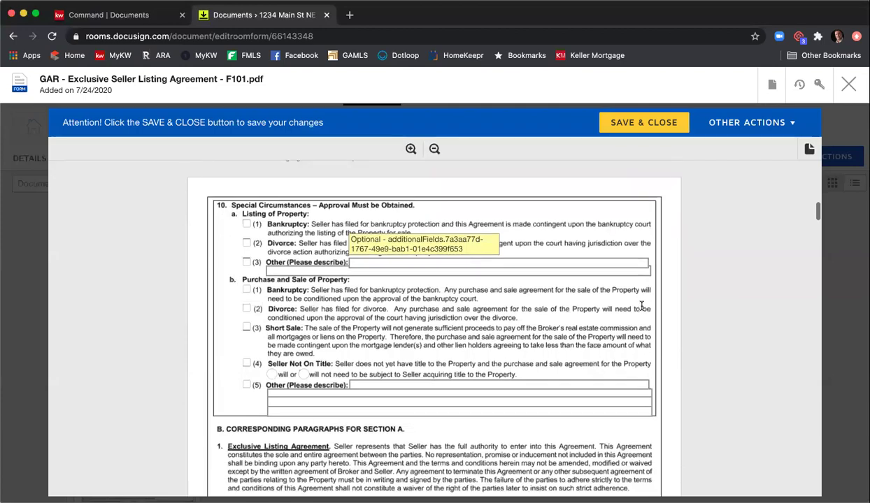
pyautogui.scroll(-3, 635, 310)
pyautogui.scroll(2, 625, 304)
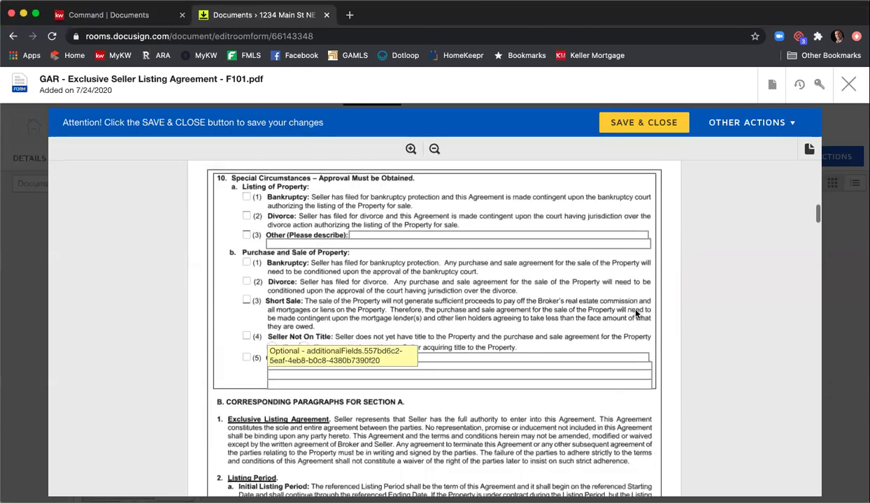
pyautogui.scroll(-7, 623, 302)
pyautogui.scroll(-20, 626, 305)
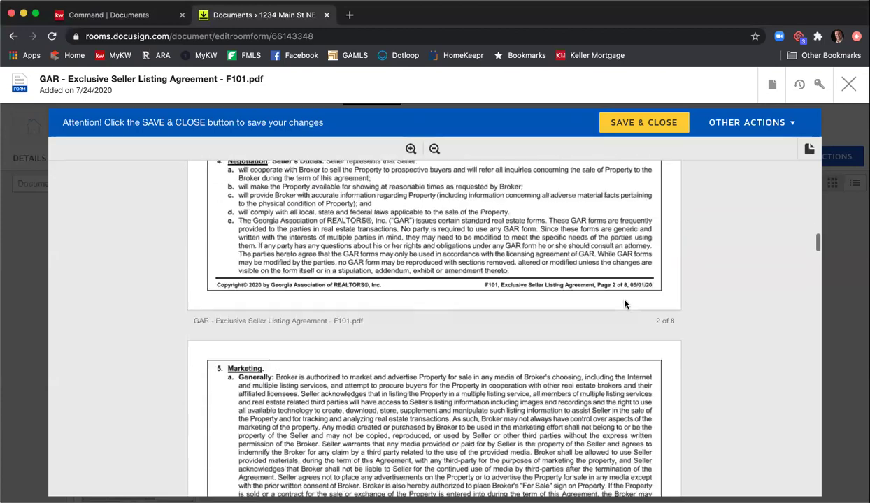
pyautogui.scroll(-20, 622, 309)
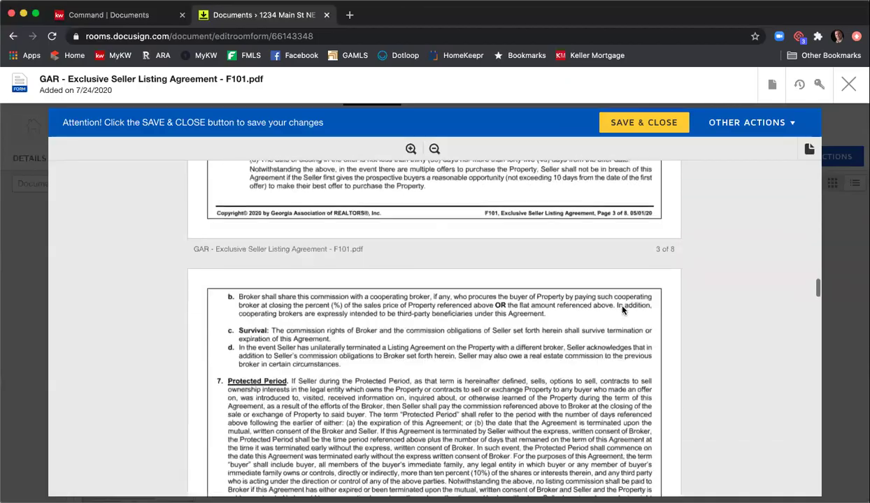
pyautogui.scroll(-20, 621, 311)
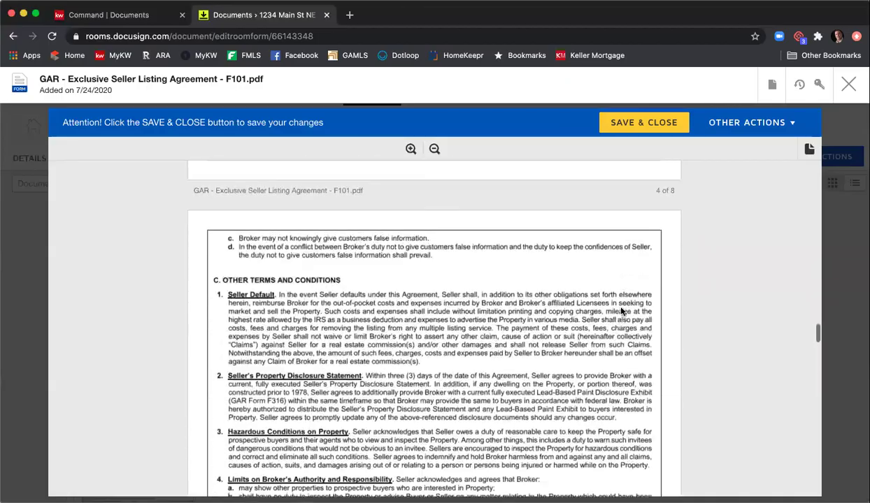
pyautogui.scroll(-20, 621, 312)
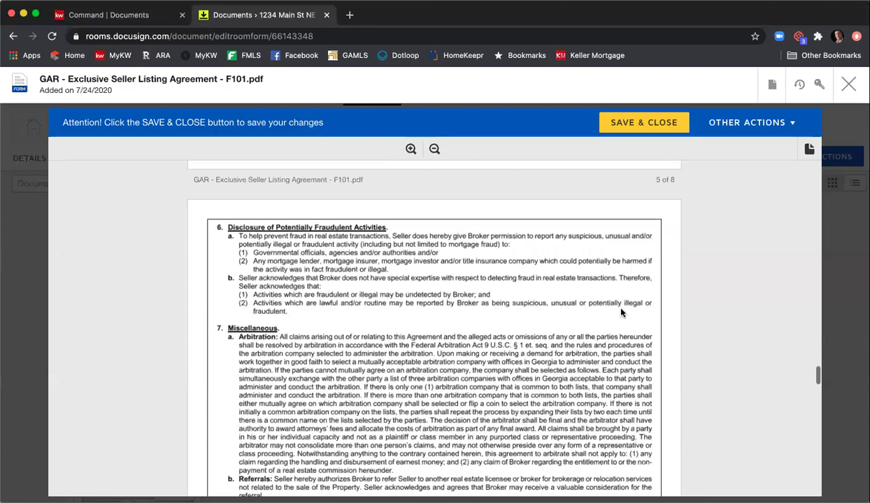
pyautogui.scroll(-10, 622, 313)
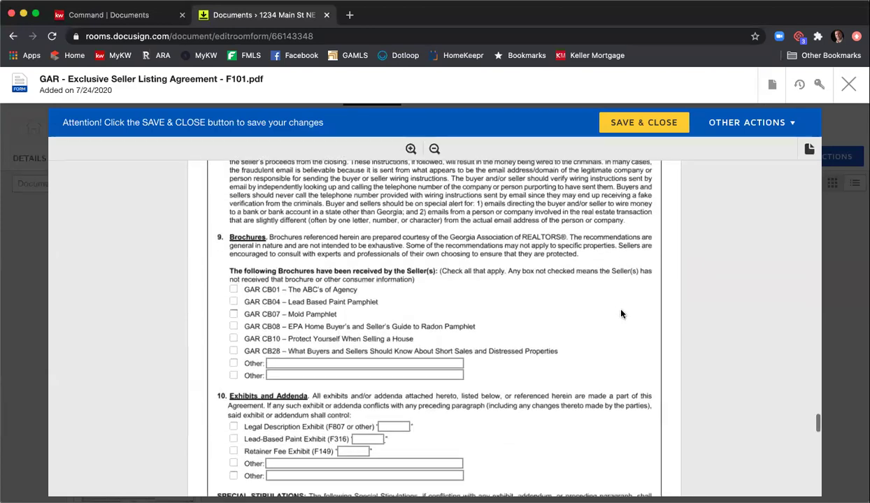
pyautogui.scroll(3, 622, 312)
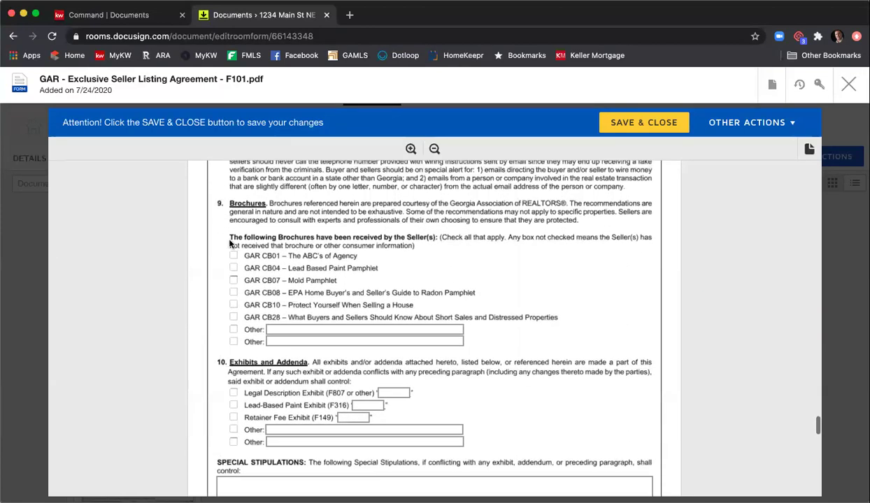
pyautogui.click(234, 268)
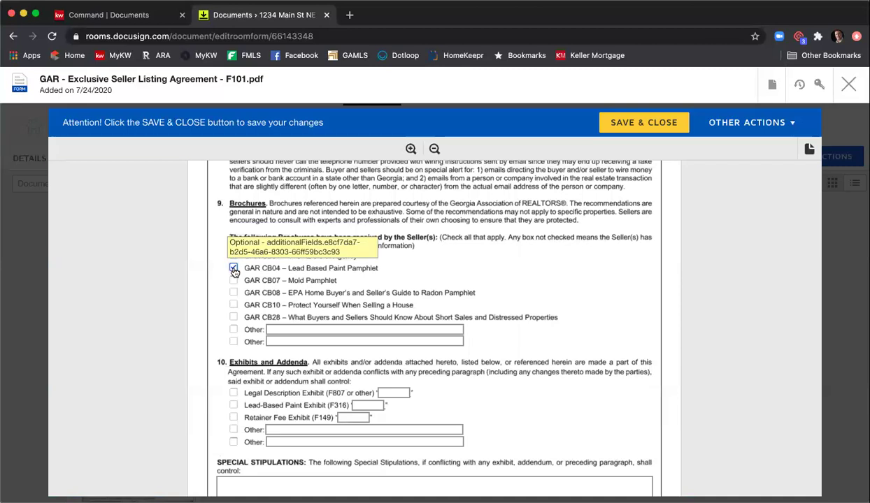
pyautogui.click(233, 280)
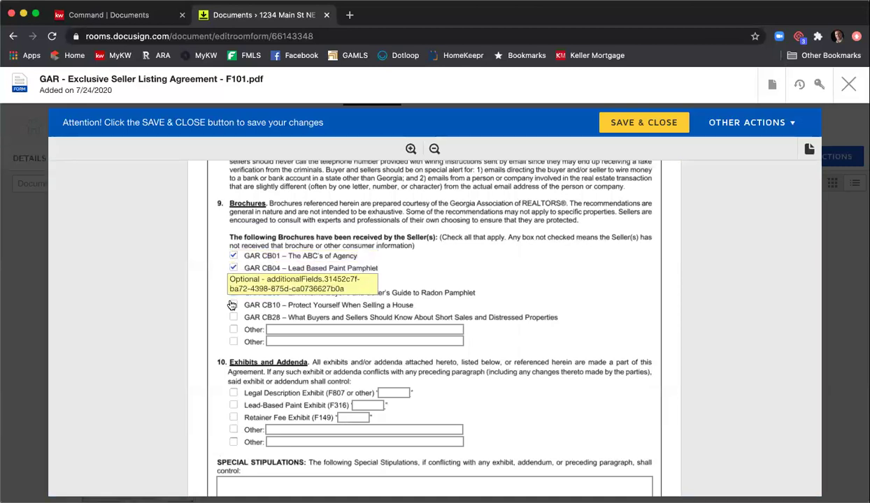
pyautogui.click(233, 305)
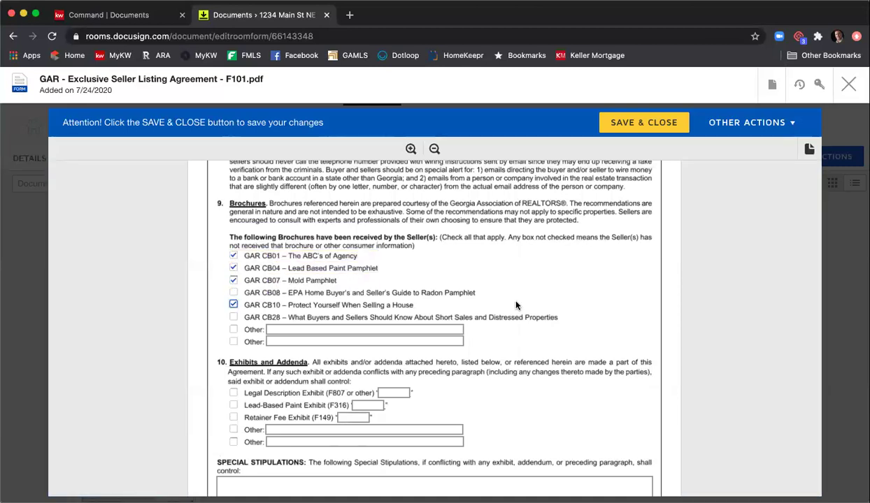
pyautogui.scroll(-3, 514, 304)
# - Include the Legal Description Exhibit and label it 'A'
pyautogui.click(233, 314)
pyautogui.click(394, 314)
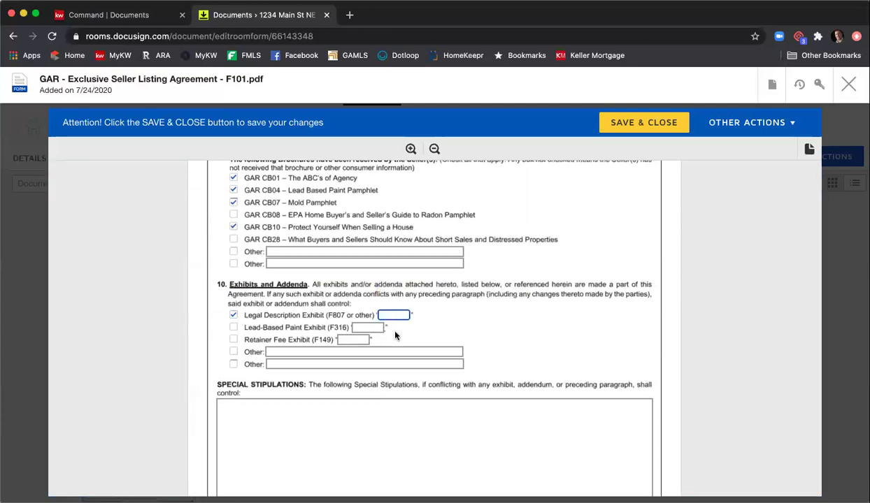
pyautogui.write('A')
pyautogui.scroll(-2, 499, 327)
# - Write 'Type in anything you would like to include', 'Type in more', 'More', 'More' in Special Stipulations
pyautogui.click(450, 334)
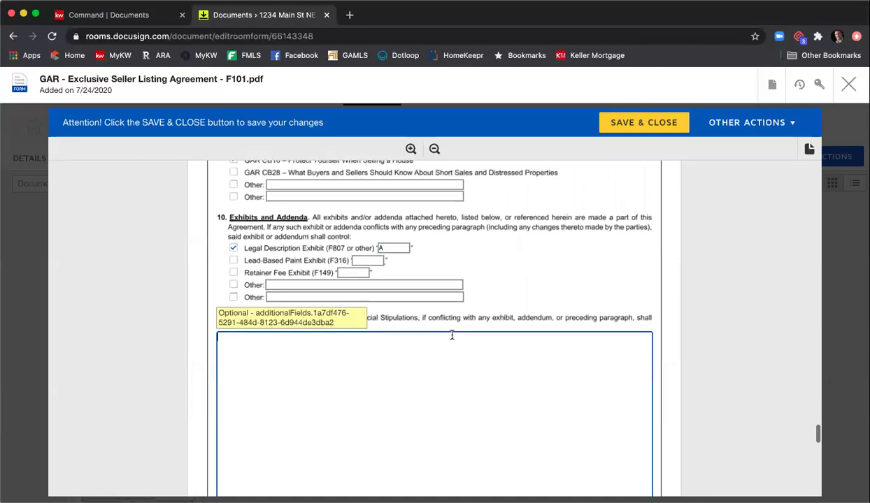
pyautogui.write('a')
pyautogui.press('BackSpace')
pyautogui.write('Type in anything you wan')
pyautogui.press('BackSpace')
pyautogui.press('BackSpace')
pyautogui.write('ould like to include')
pyautogui.press('Return')
pyautogui.press('Return')
pyautogui.write('Type in more')
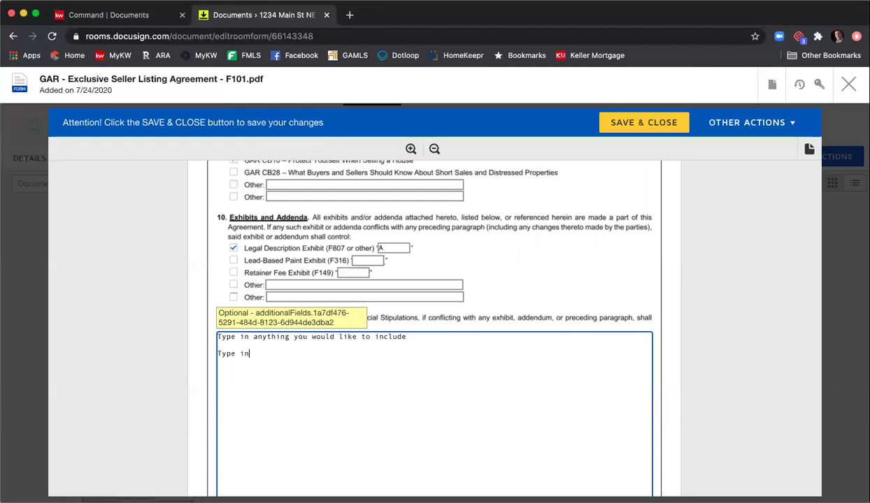
pyautogui.press('Return')
pyautogui.write('More')
pyautogui.press('Return')
pyautogui.press('Return')
pyautogui.write('More')
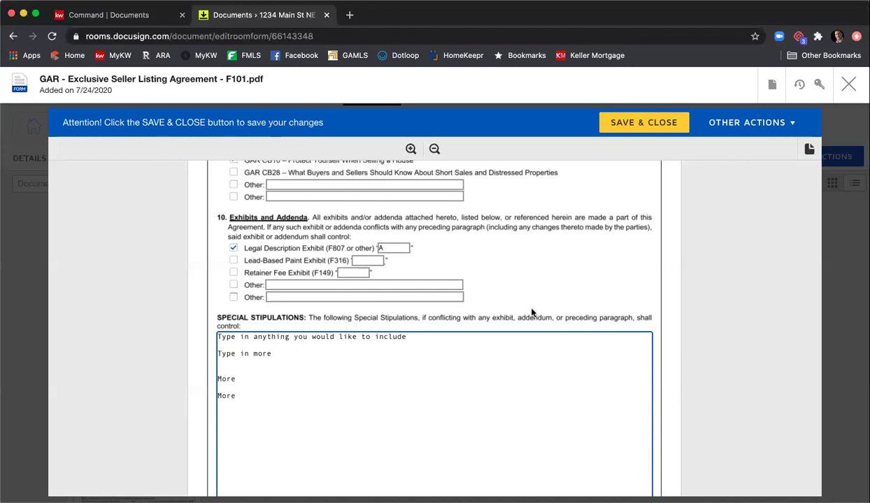
# - Add another 'More' line to the stipulations and scroll down to the broker contact section
pyautogui.scroll(-1, 531, 314)
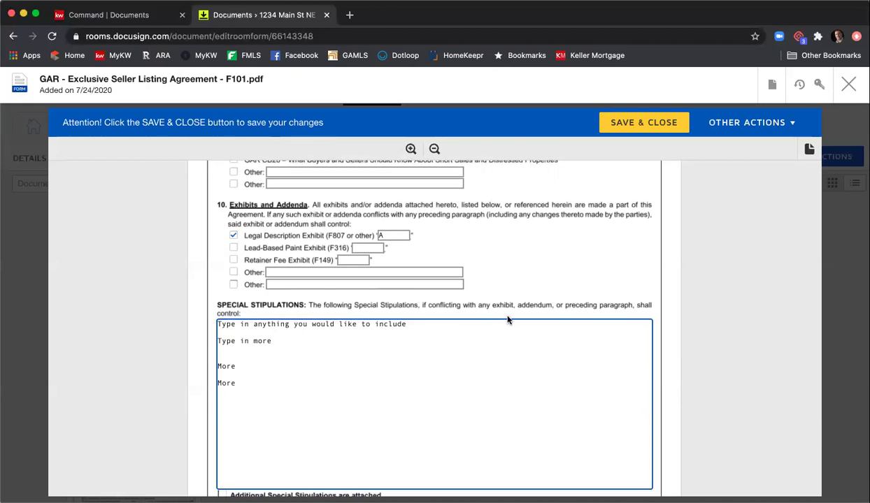
pyautogui.scroll(-10, 509, 319)
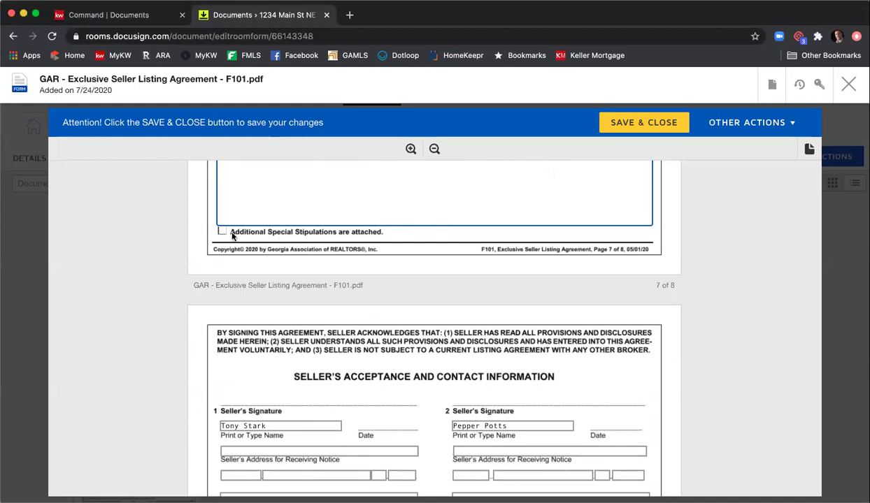
pyautogui.write('More')
pyautogui.scroll(2, 308, 278)
pyautogui.scroll(-9, 310, 282)
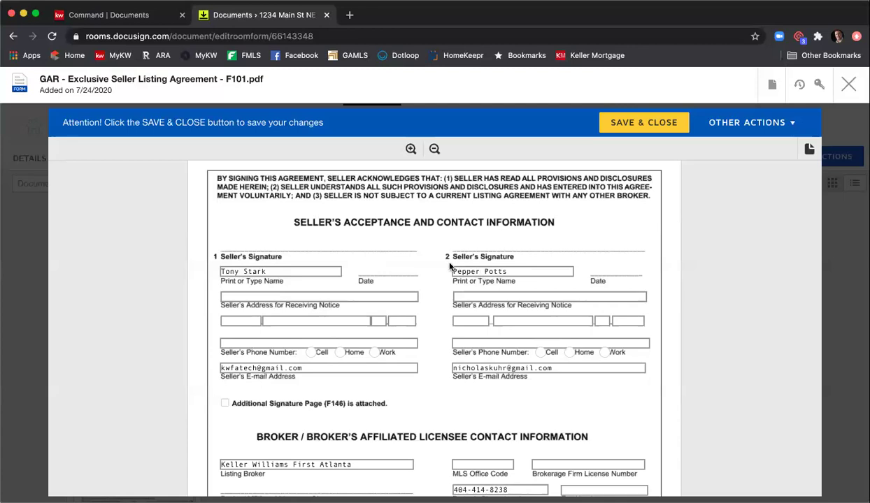
pyautogui.scroll(-1, 450, 267)
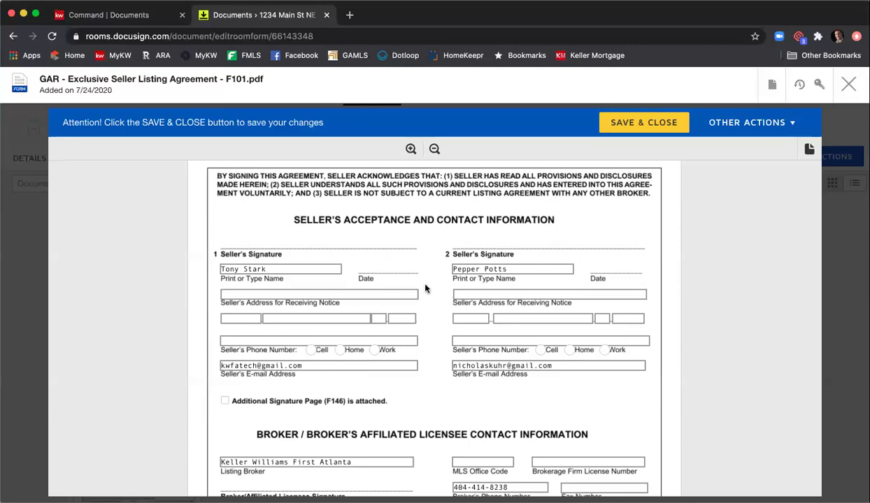
pyautogui.scroll(-5, 425, 288)
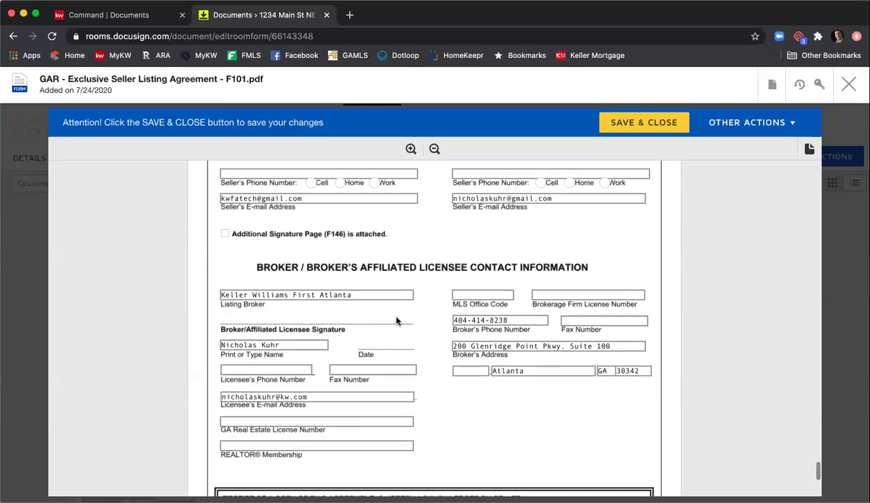
pyautogui.click(285, 370)
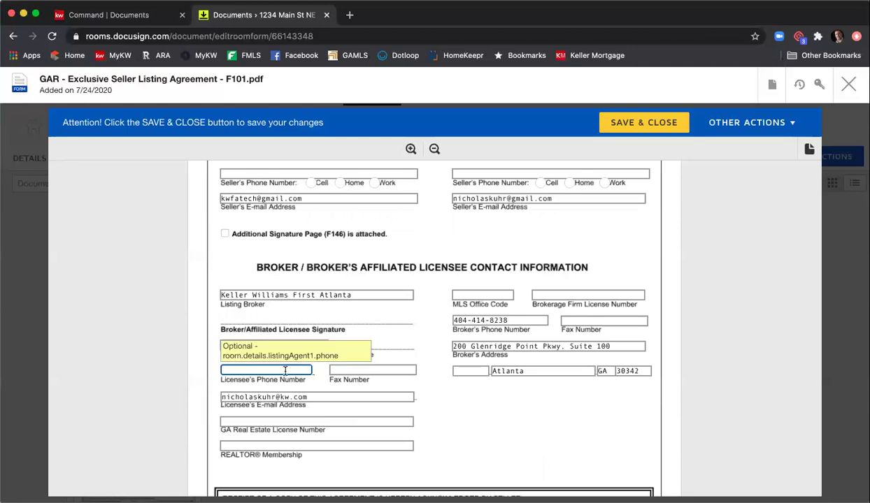
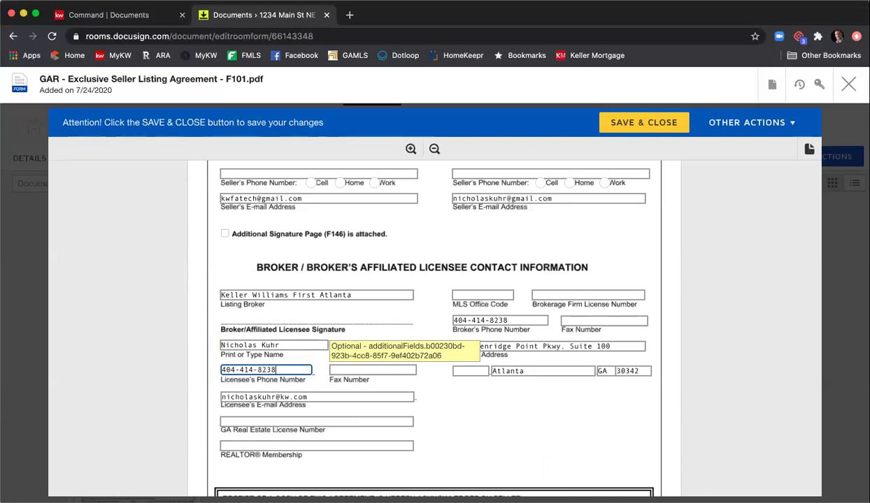
pyautogui.click(397, 371)
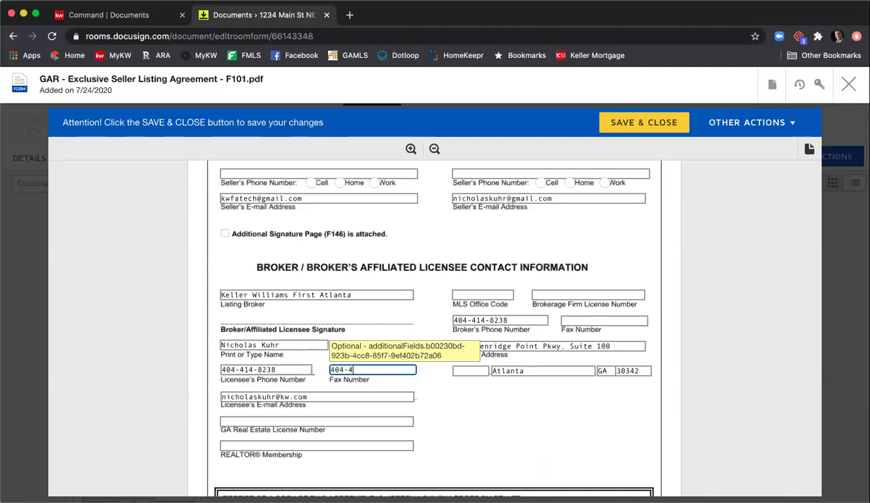
pyautogui.click(361, 423)
pyautogui.write('3')
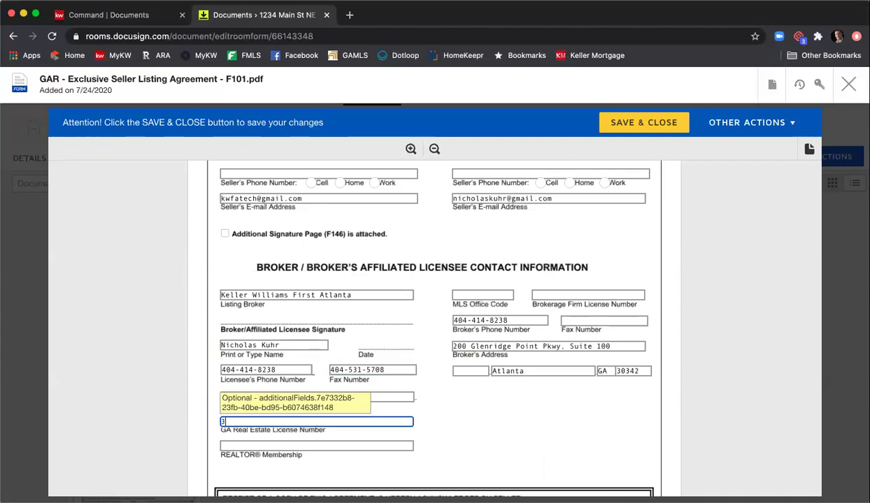
pyautogui.write('7168')
pyautogui.click(373, 444)
pyautogui.write('Atlanta')
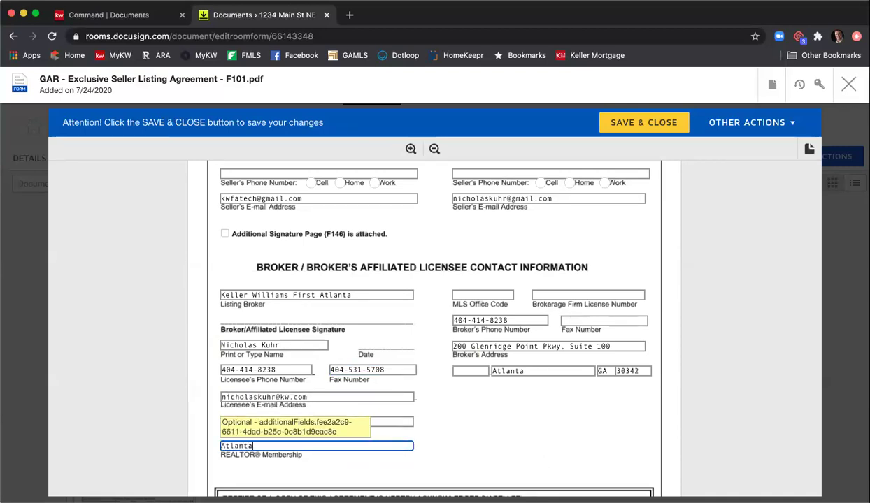
pyautogui.click(468, 293)
pyautogui.write('KWFA')
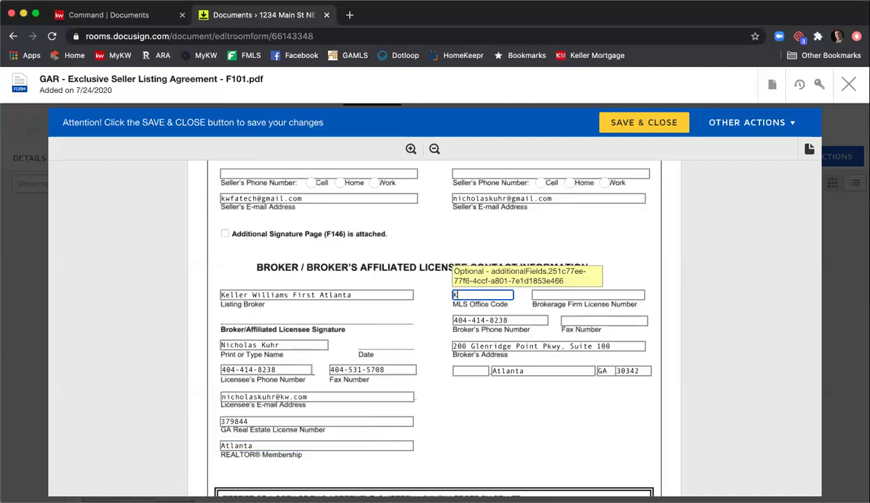
pyautogui.write('01')
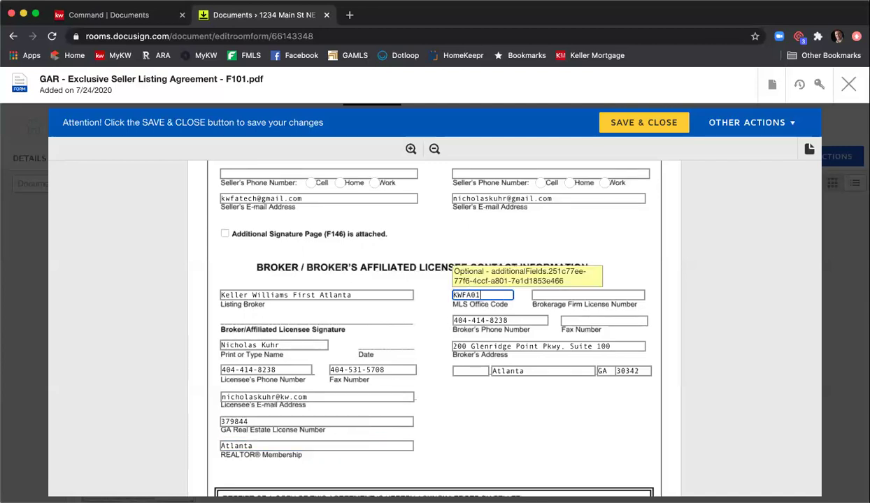
pyautogui.press('Tab')
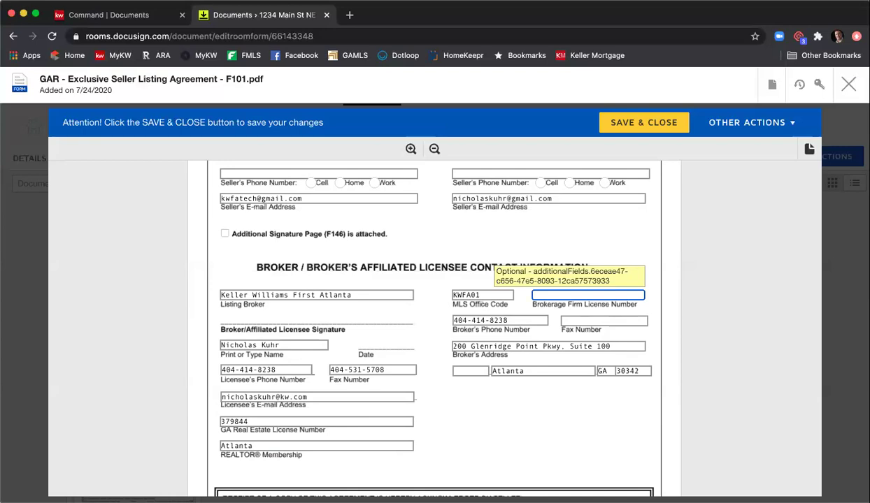
pyautogui.write('H-3313')
pyautogui.press('Left')
pyautogui.press('BackSpace')
pyautogui.write('3')
pyautogui.click(591, 323)
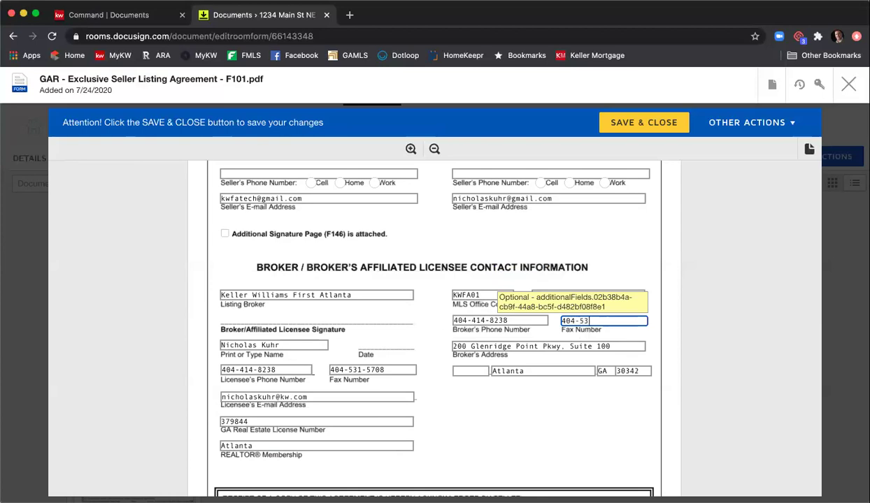
pyautogui.scroll(-1, 541, 424)
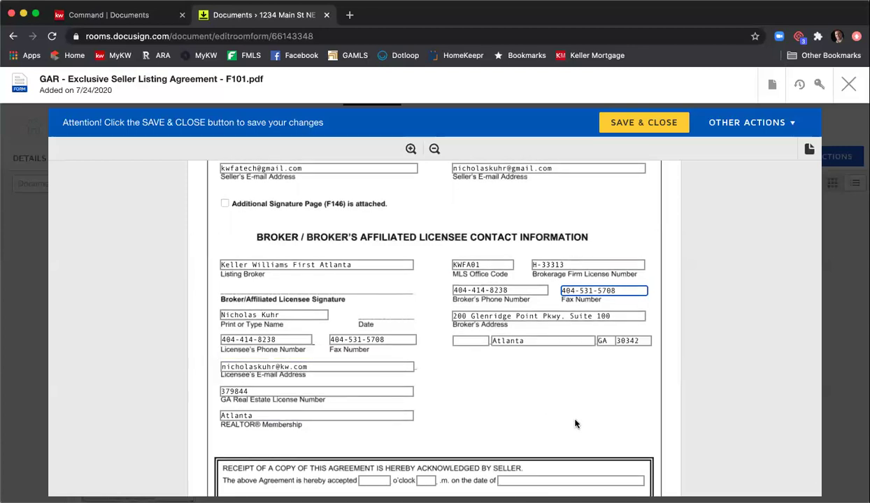
pyautogui.scroll(-3, 574, 422)
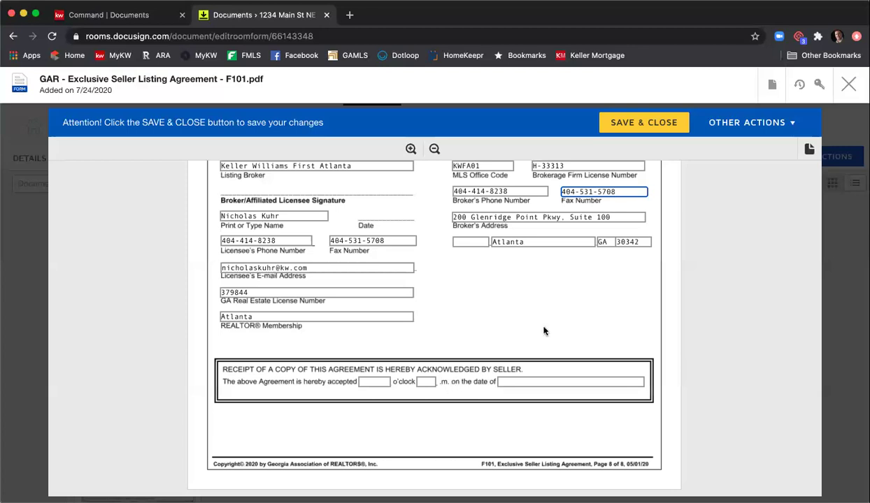
# - Save and close the listing agreement and open the Seller's Property Disclosure Statement
pyautogui.click(636, 130)
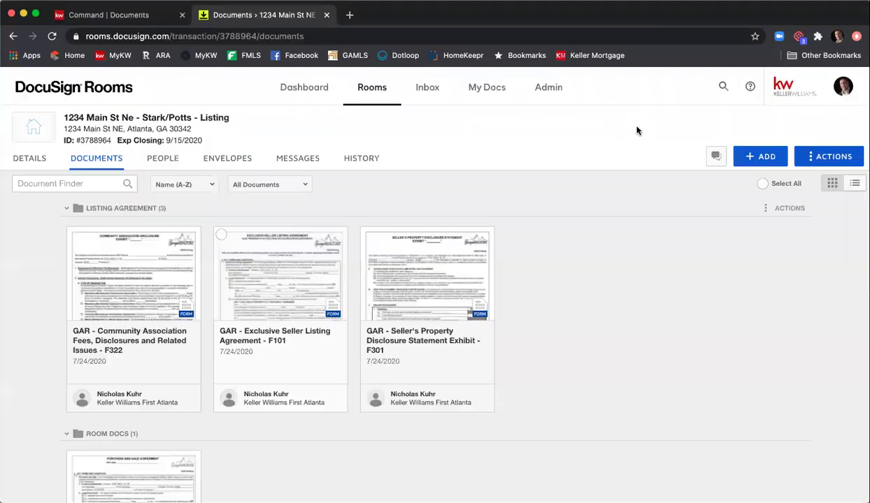
pyautogui.click(430, 259)
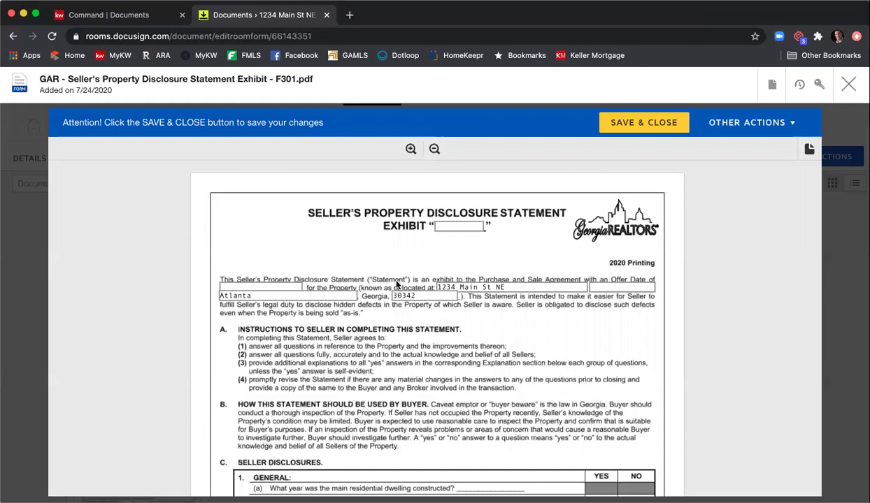
pyautogui.click(456, 226)
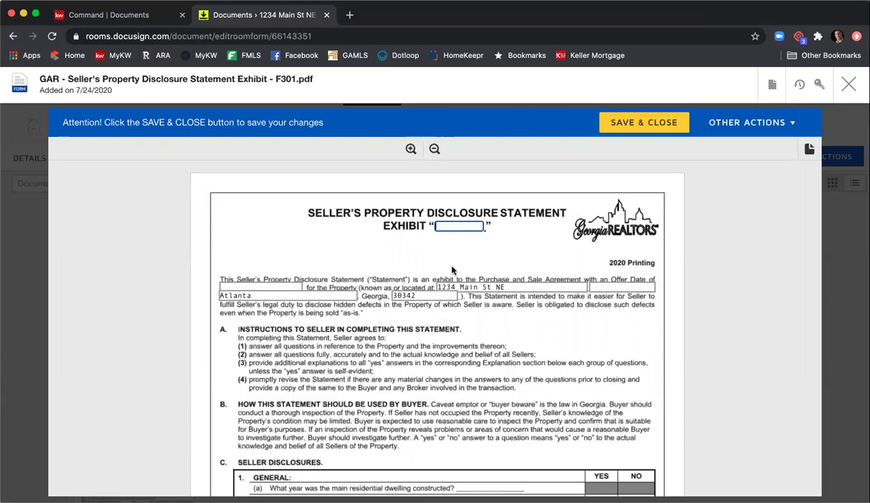
pyautogui.click(258, 287)
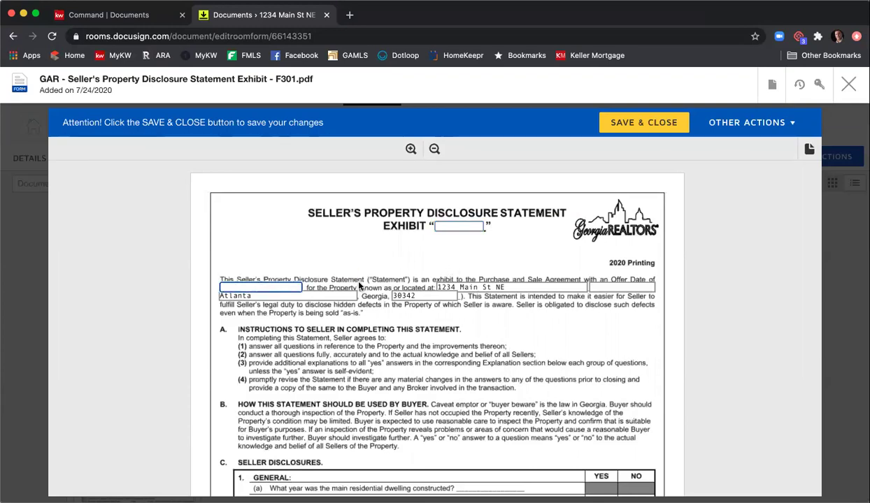
# - Scroll the F301 disclosure statement to page 7 of 7, then save and close it
pyautogui.scroll(-5, 370, 283)
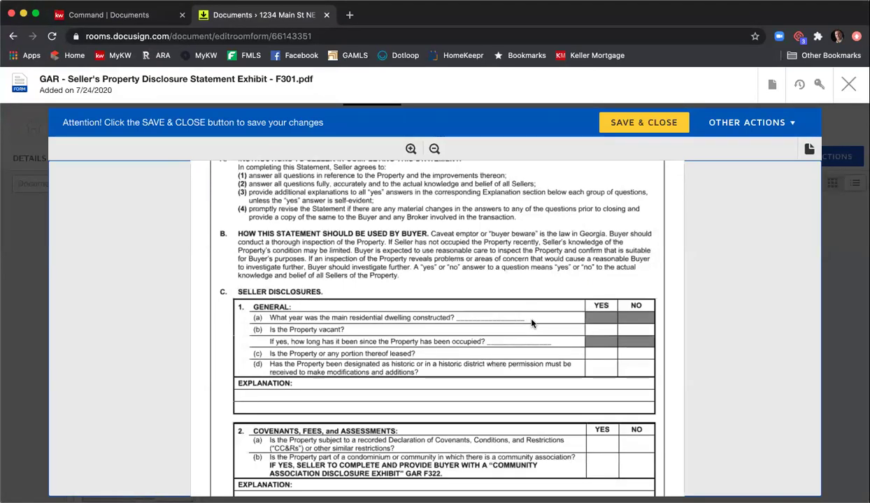
pyautogui.scroll(-4, 532, 323)
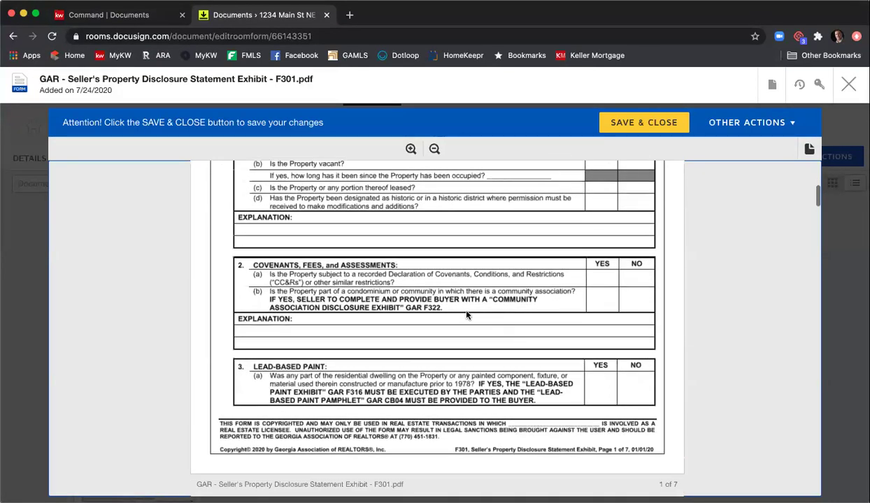
pyautogui.scroll(-7, 522, 340)
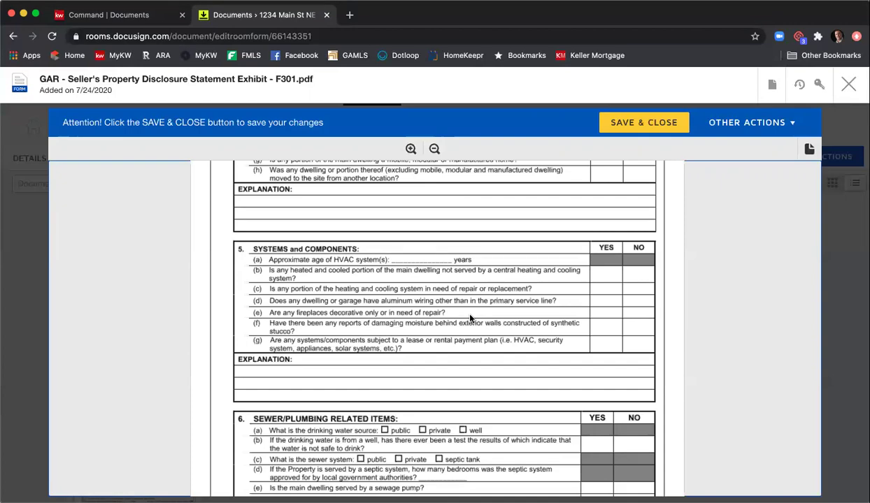
pyautogui.scroll(-12, 470, 319)
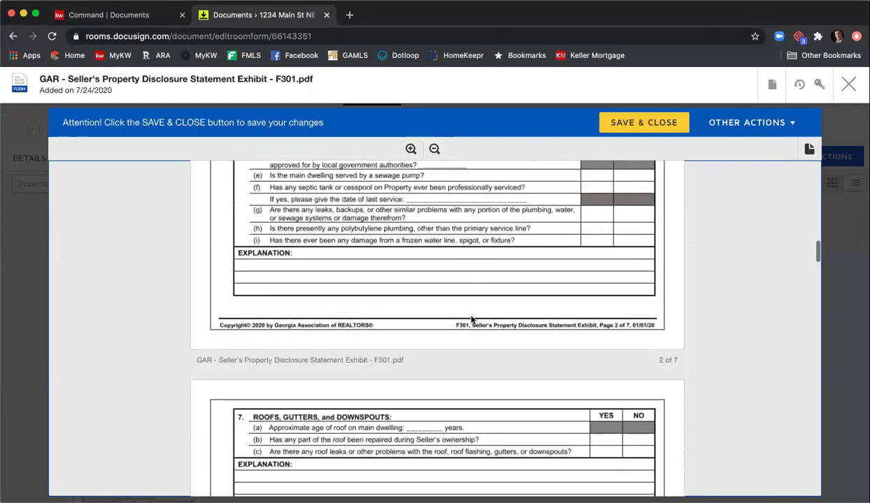
pyautogui.scroll(-12, 472, 322)
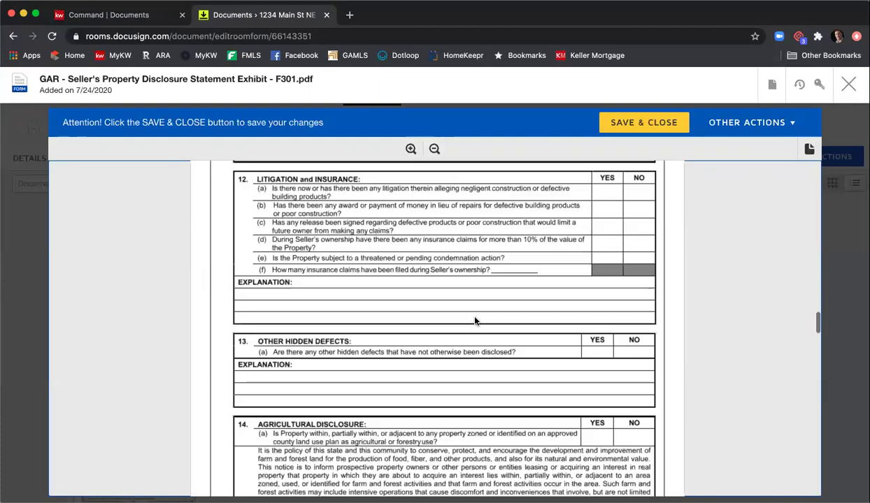
pyautogui.scroll(-5, 475, 321)
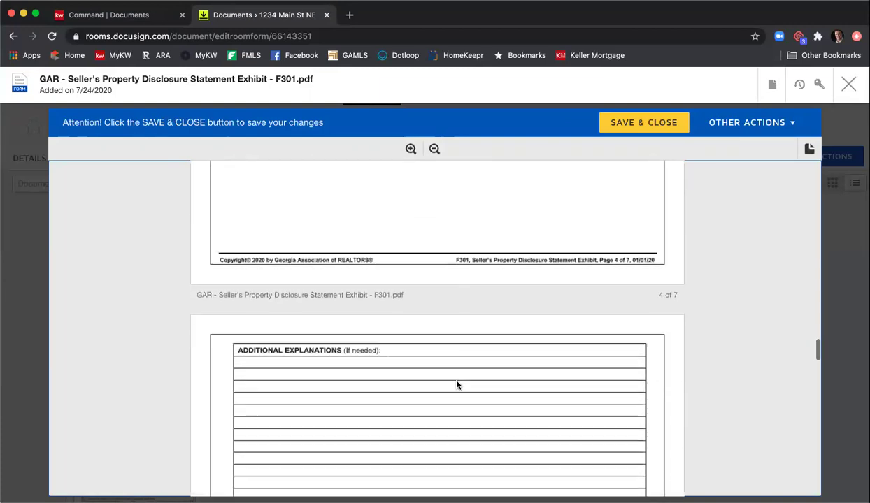
pyautogui.scroll(-20, 443, 360)
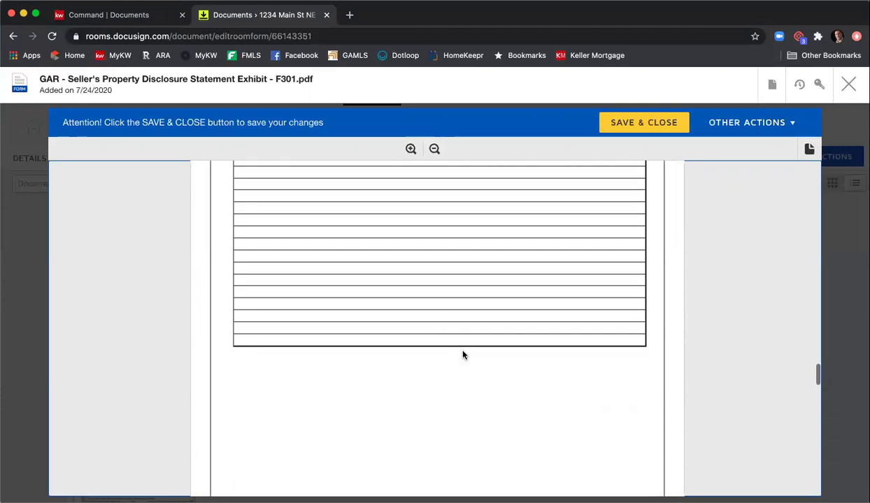
pyautogui.scroll(-15, 463, 355)
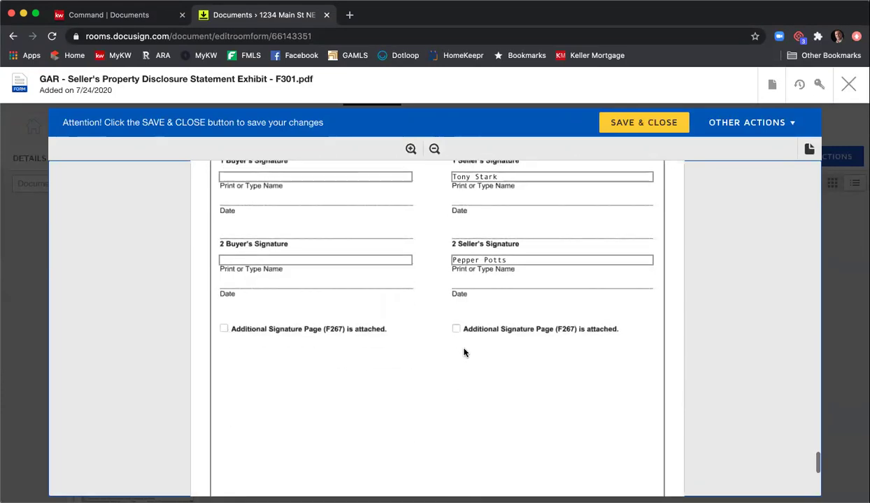
pyautogui.scroll(3, 464, 351)
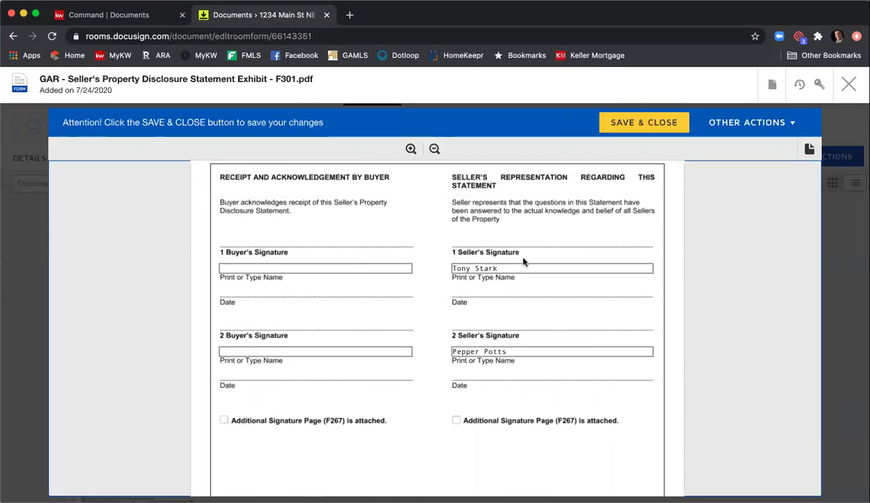
pyautogui.scroll(-3, 513, 301)
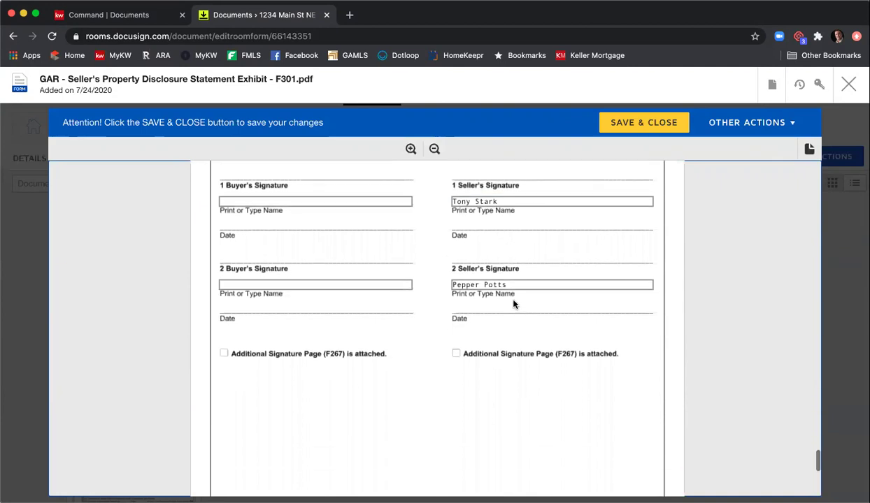
pyautogui.scroll(-10, 512, 305)
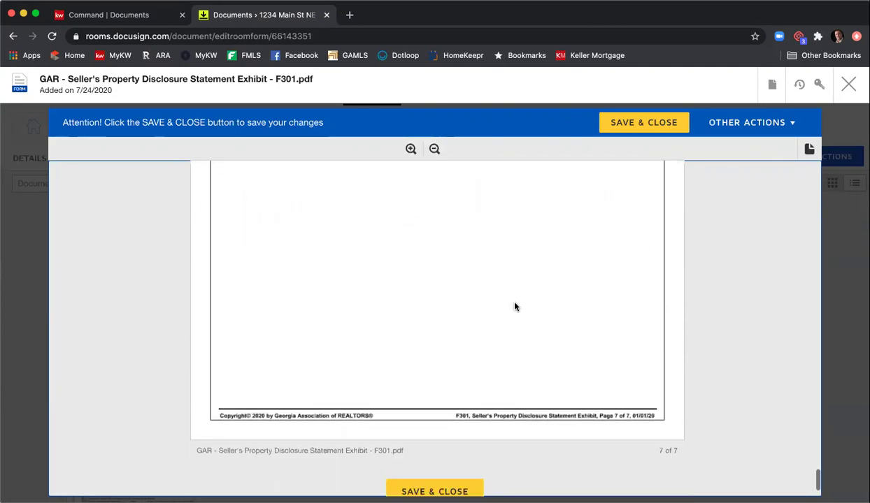
pyautogui.click(618, 120)
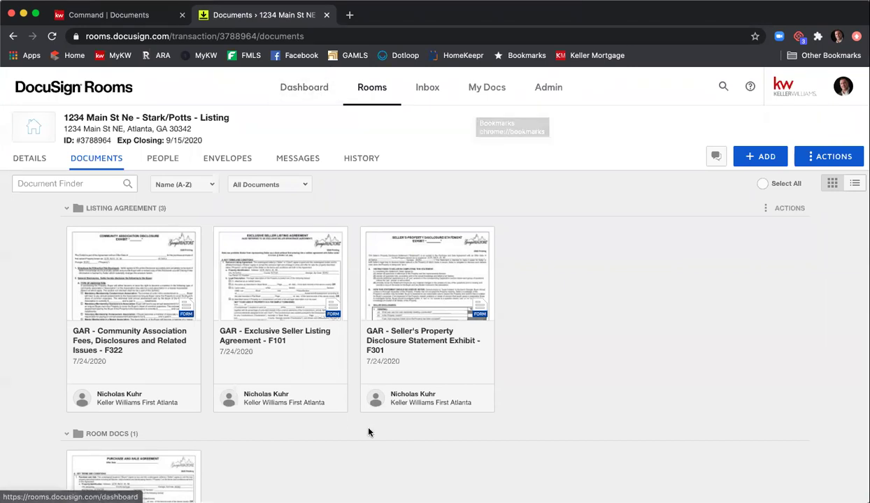
# - Open the F322 Community Association Fees form and scroll through all 3 pages
pyautogui.click(116, 283)
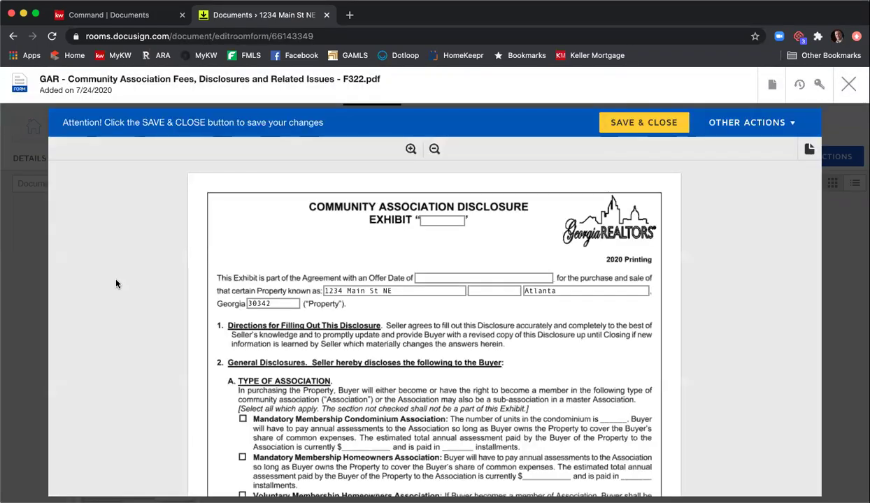
pyautogui.scroll(-3, 451, 327)
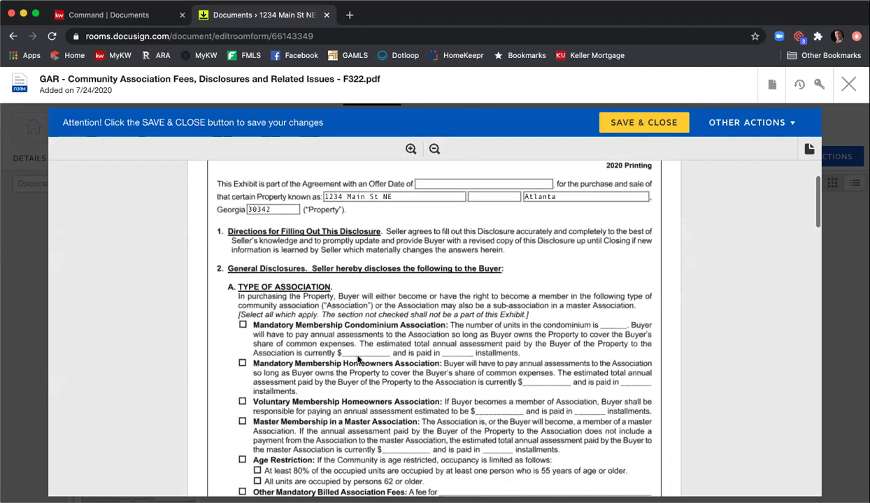
pyautogui.scroll(-6, 450, 360)
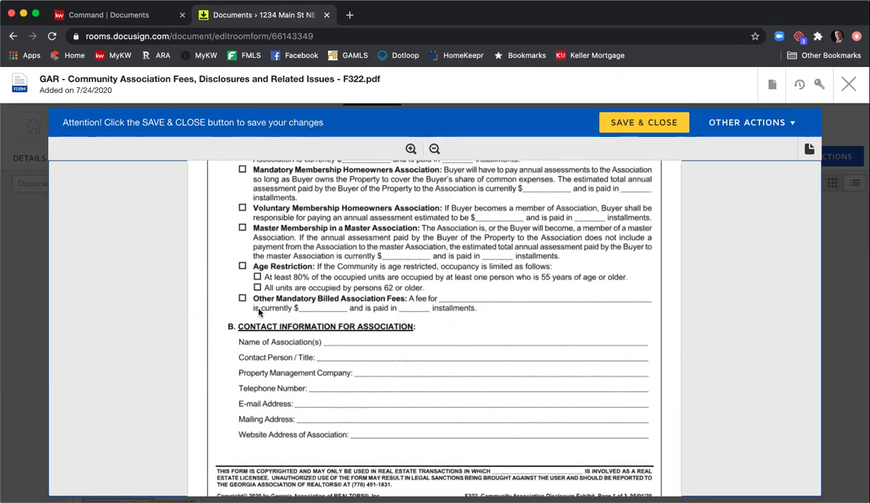
pyautogui.scroll(-4, 315, 294)
pyautogui.scroll(-7, 369, 284)
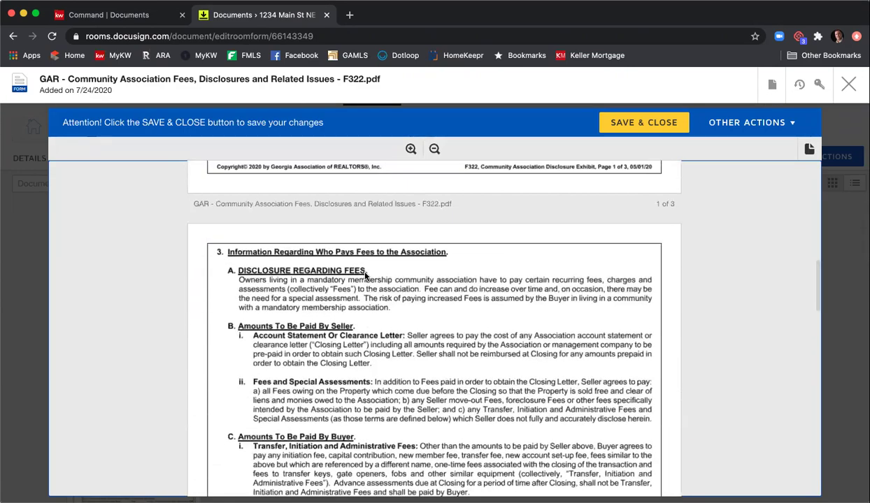
pyautogui.scroll(-20, 365, 275)
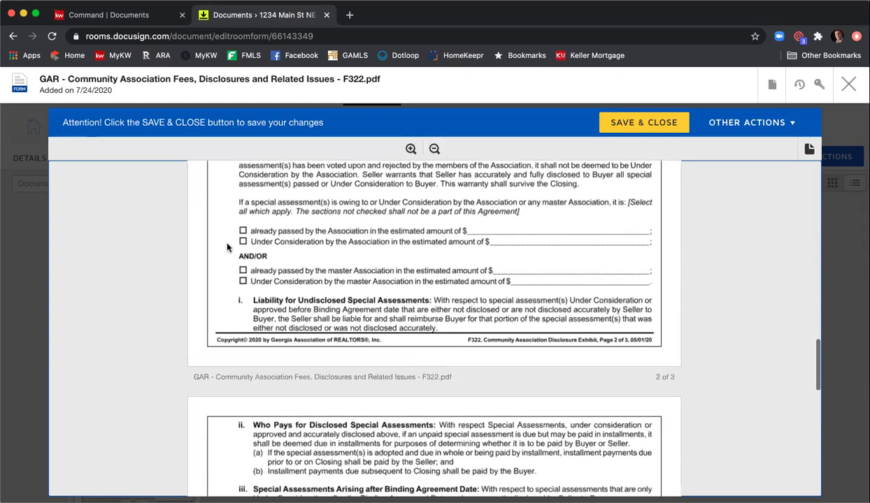
pyautogui.scroll(-6, 391, 241)
pyautogui.scroll(-15, 408, 251)
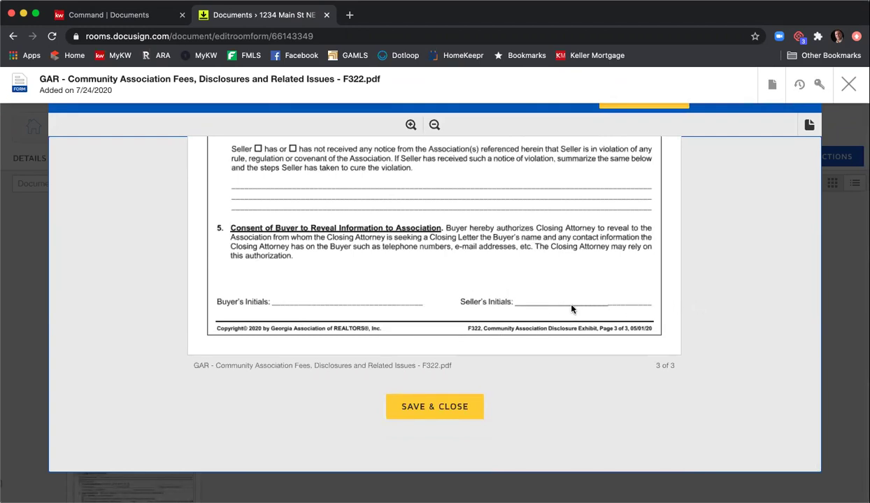
# - Save and close the F322 form, then open GAR Purchase and Sale Agreement F201 from Room Docs
pyautogui.click(459, 404)
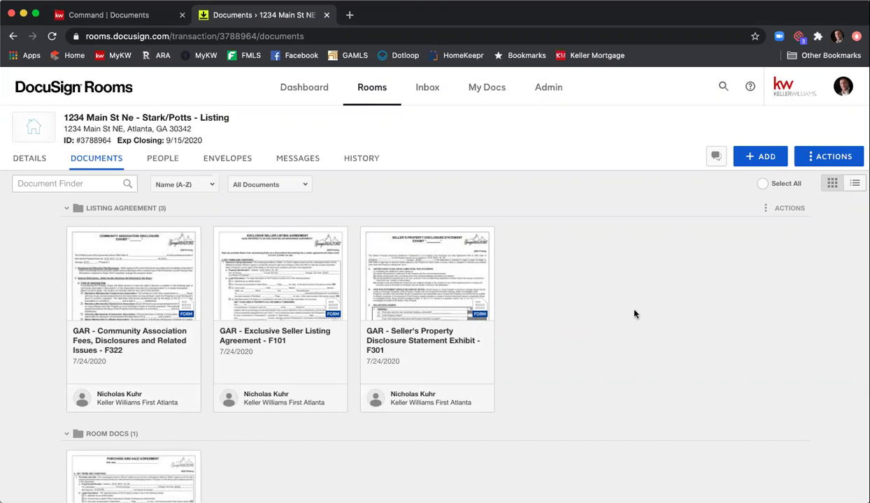
pyautogui.scroll(-2, 634, 314)
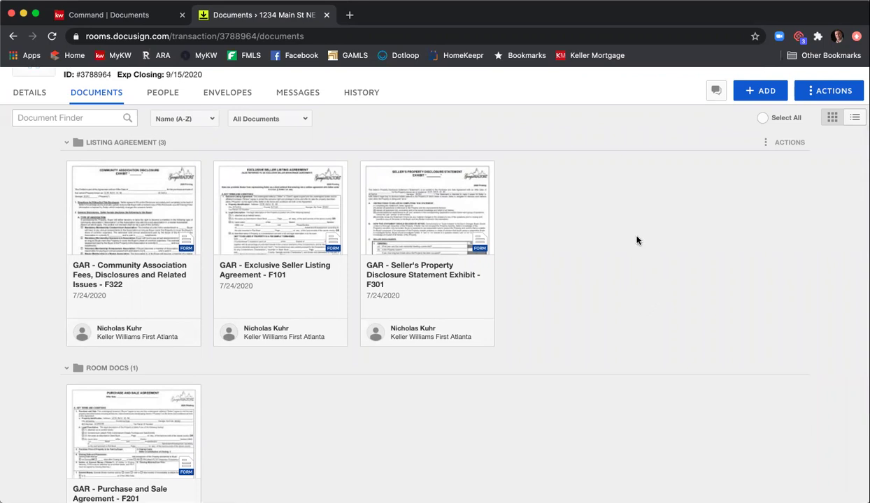
pyautogui.scroll(-1, 642, 237)
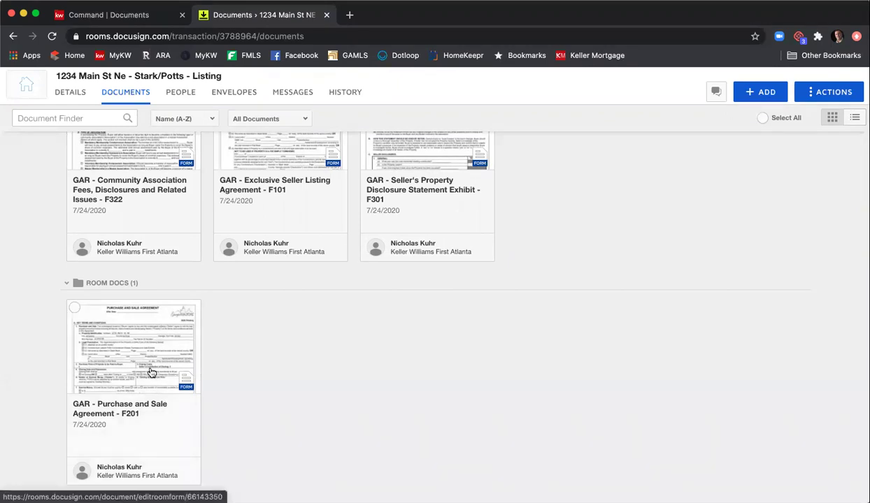
pyautogui.click(130, 367)
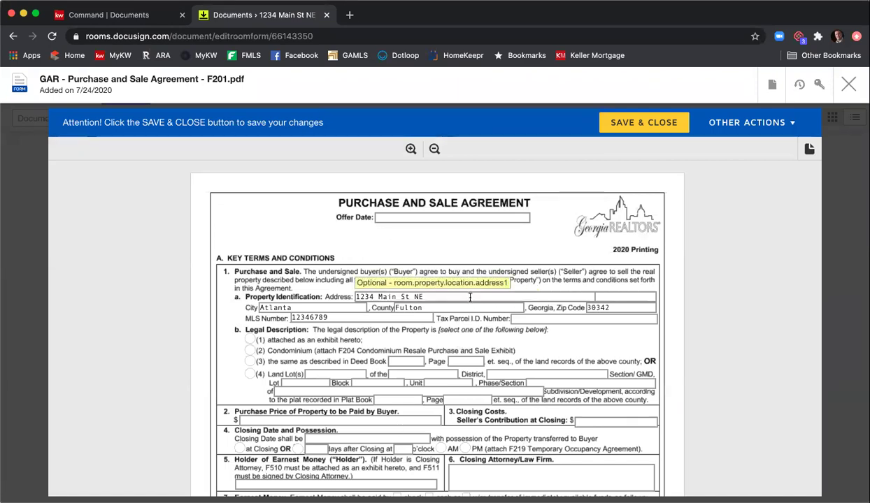
# - Enter offer date 7/24/2020 and mark the legal description as an attached exhibit
pyautogui.click(507, 218)
pyautogui.write('7/24/2020')
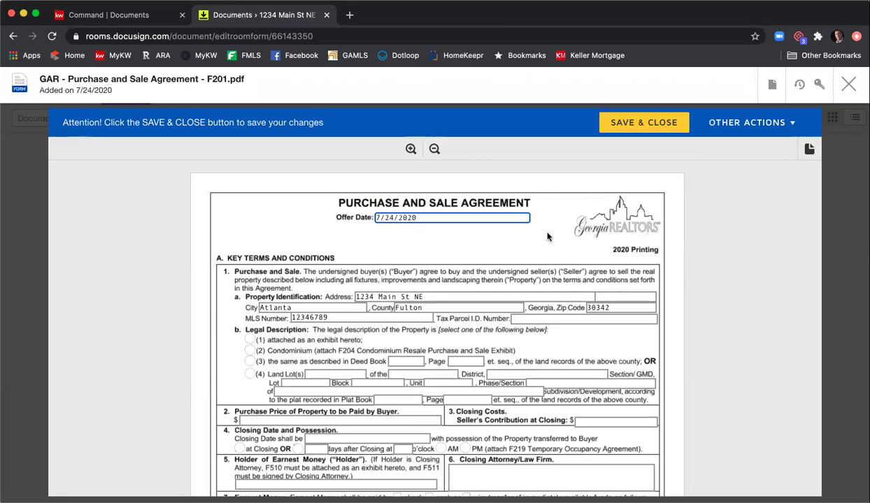
pyautogui.scroll(-1, 187, 271)
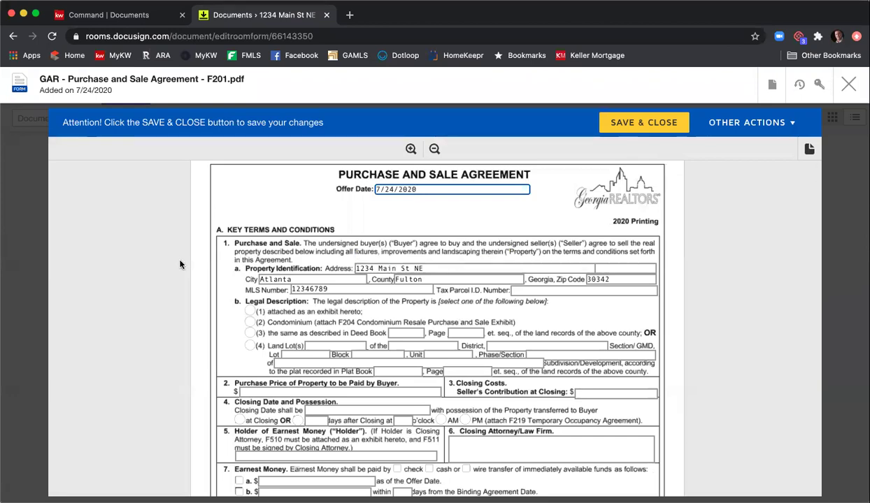
pyautogui.scroll(-3, 181, 265)
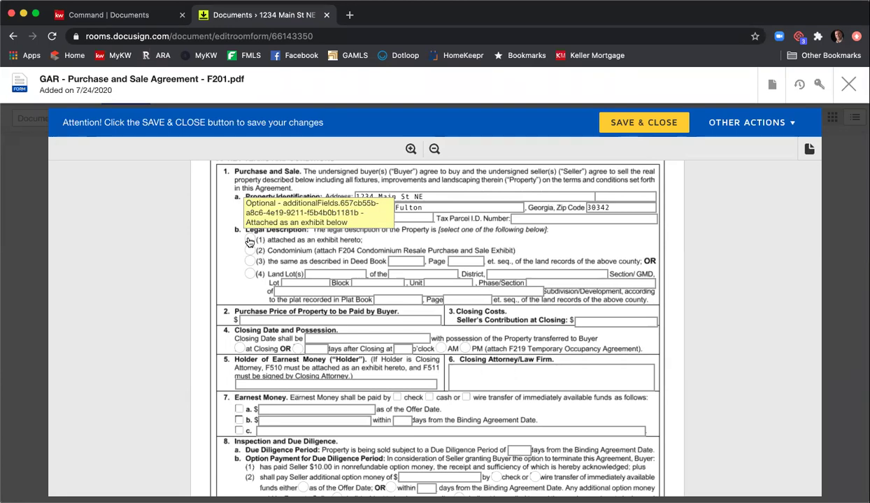
pyautogui.click(249, 241)
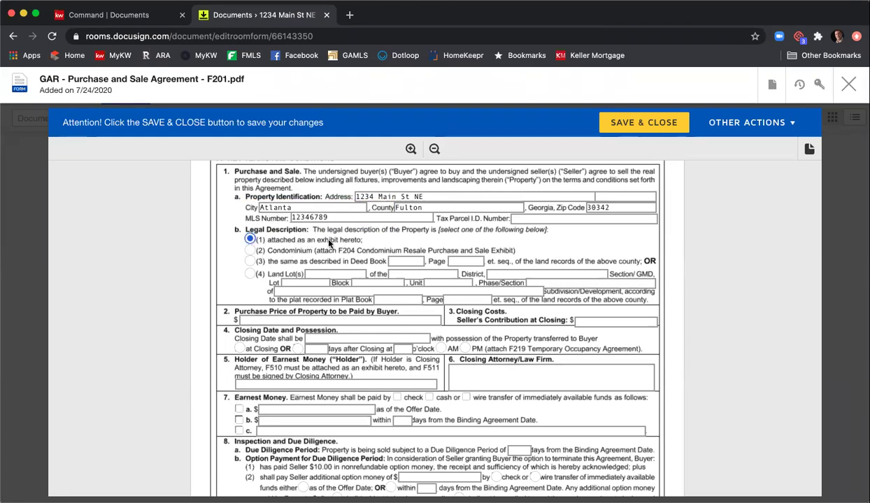
# - Set purchase price 440,000, seller contribution 5,000, closing 8/24/2020, possession at closing
pyautogui.scroll(-1, 341, 244)
pyautogui.click(329, 295)
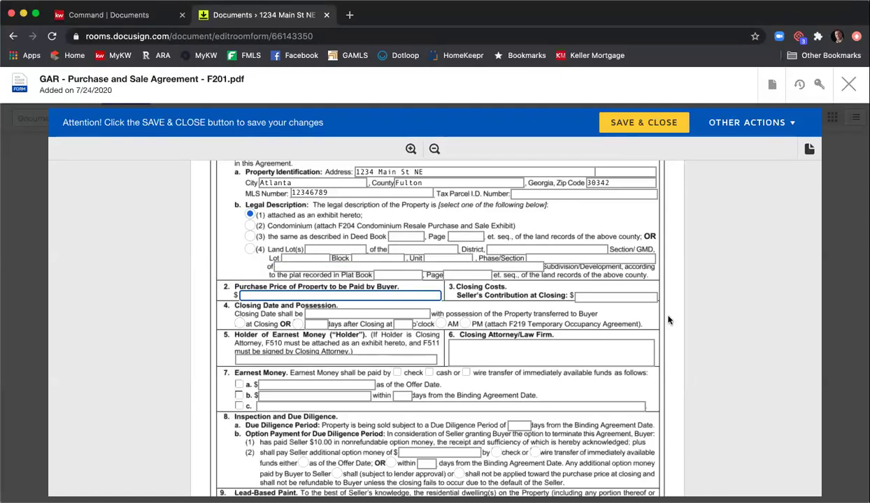
pyautogui.write('444')
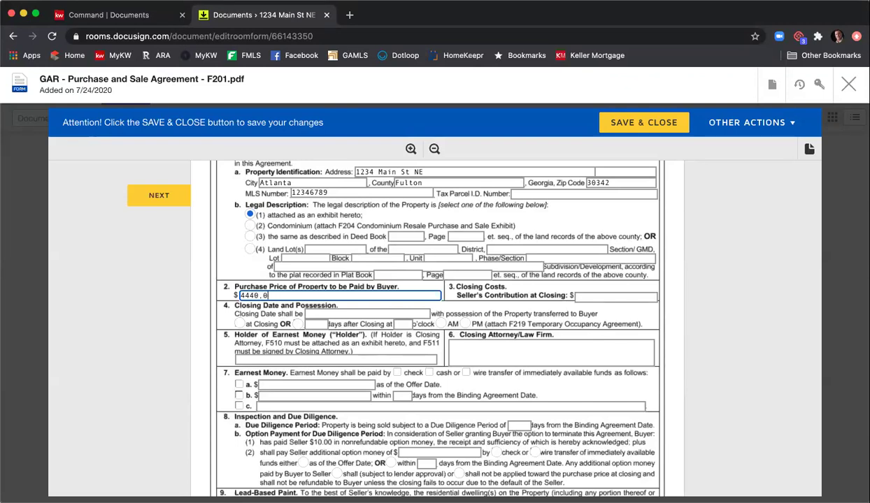
pyautogui.write('0,000')
pyautogui.press('Tab')
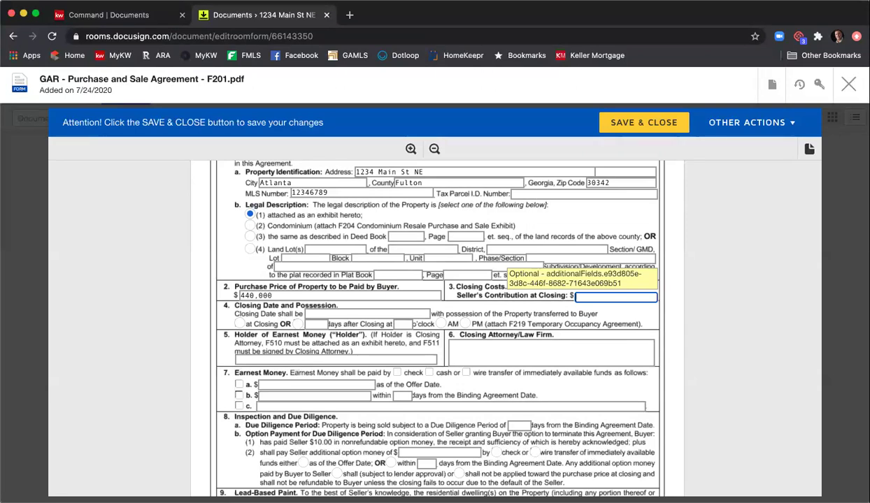
pyautogui.write('5,000')
pyautogui.press('Tab')
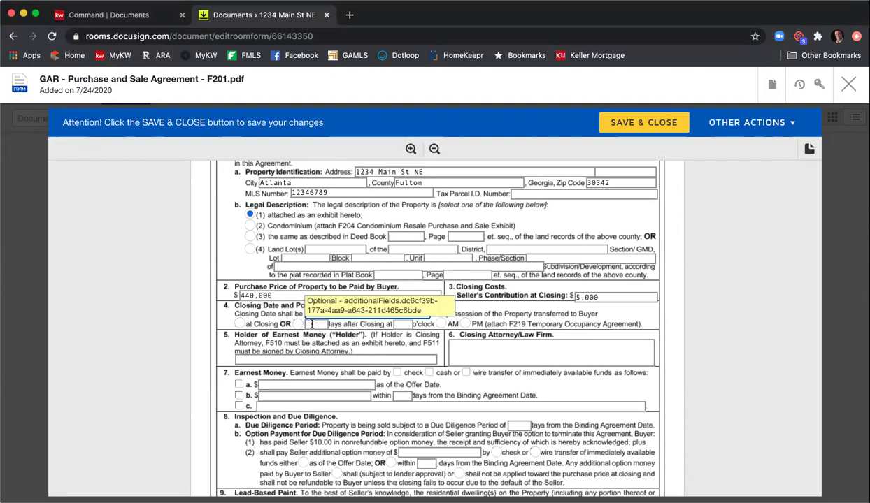
pyautogui.write('8/24/2020')
pyautogui.click(237, 323)
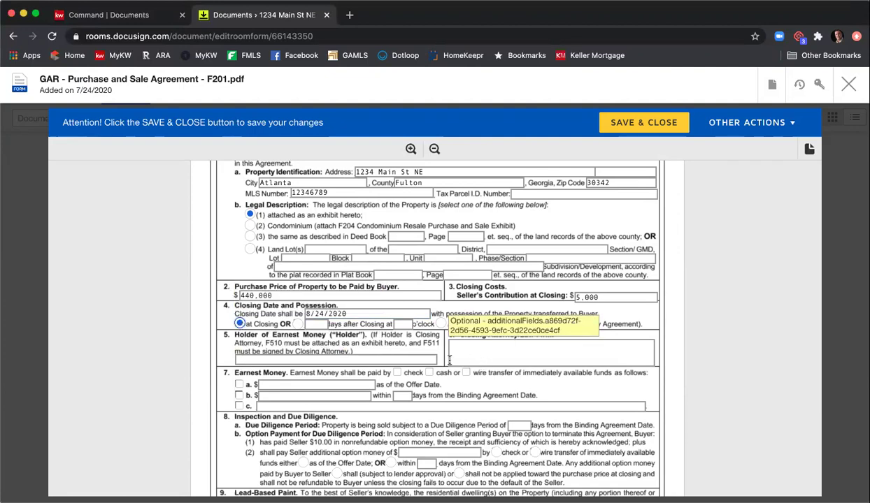
# - Enter Keller Williams First Atlanta as earnest money holder and C&B as closing attorney
pyautogui.click(397, 359)
pyautogui.write('K')
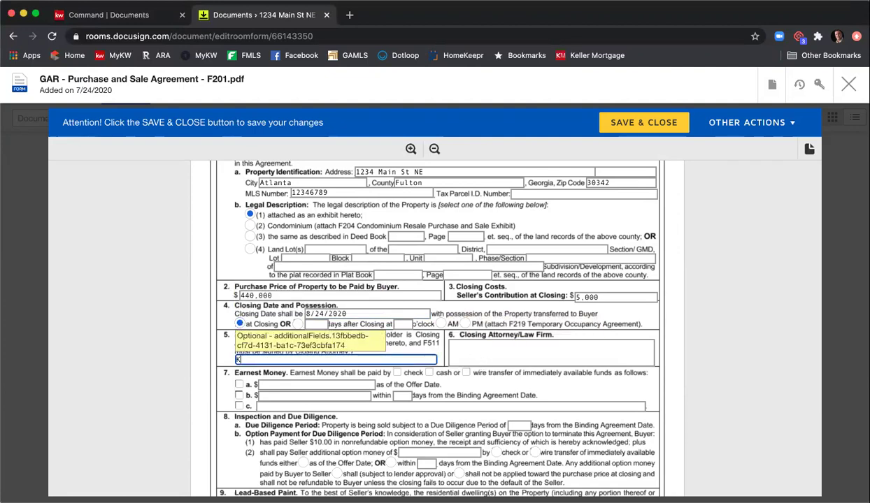
pyautogui.write('eller Williams First Atlanta')
pyautogui.press('Tab')
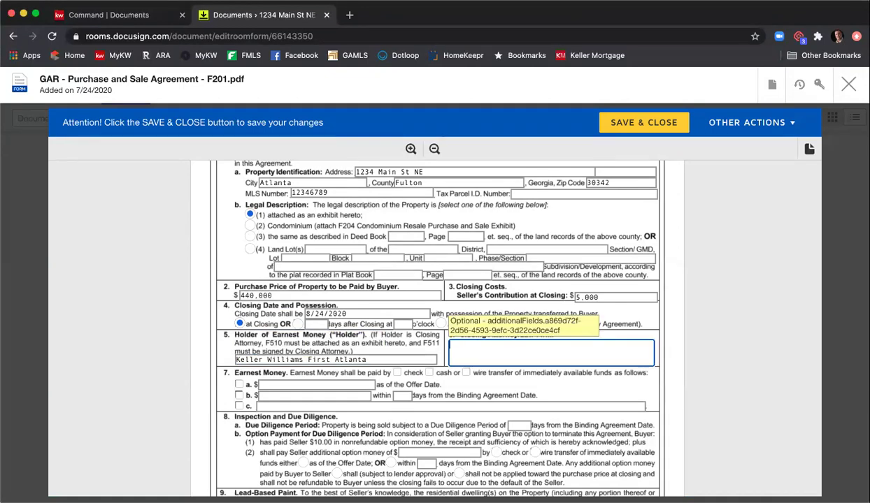
pyautogui.write('C&B')
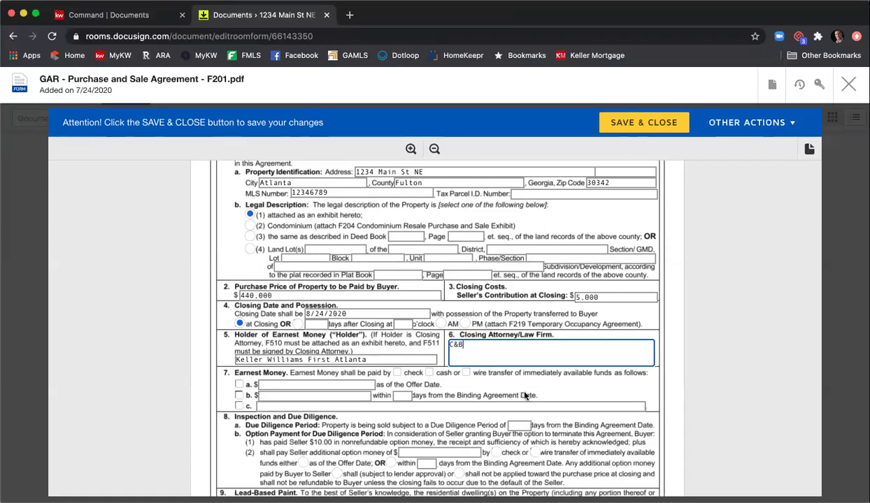
# - Choose earnest money option b: $4,400 paid within 3 days
pyautogui.click(240, 384)
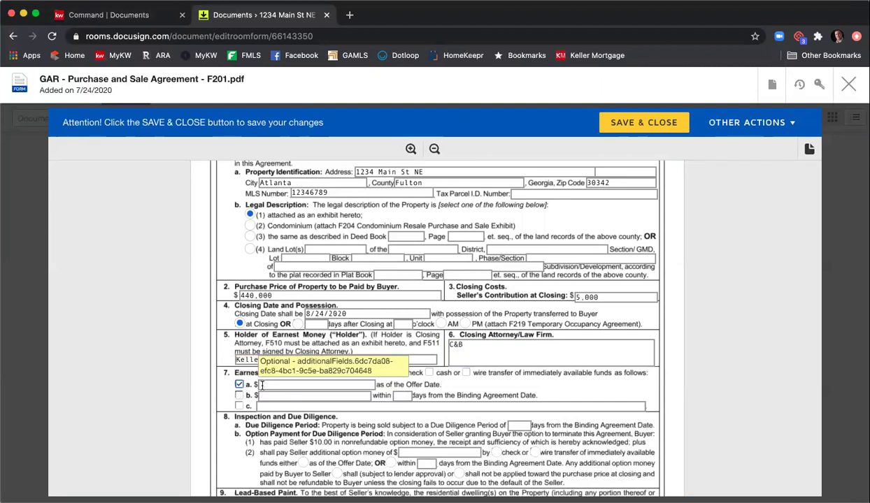
pyautogui.click(239, 395)
pyautogui.click(315, 395)
pyautogui.write('4,400')
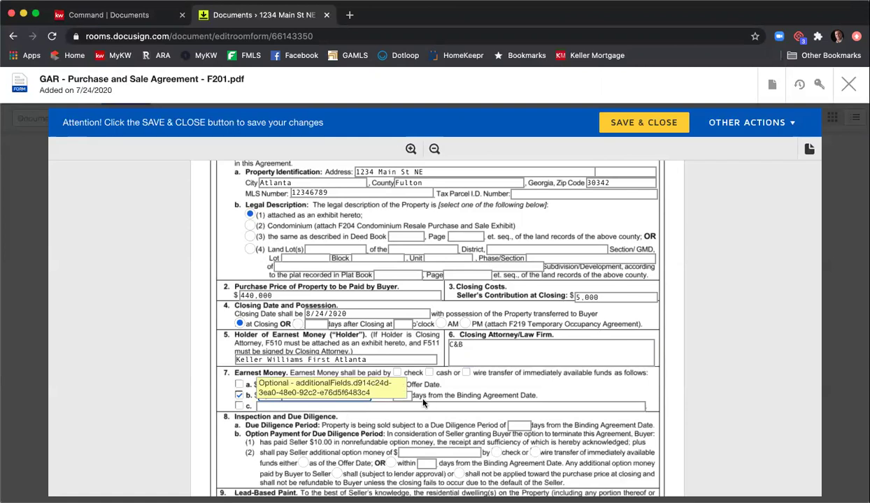
pyautogui.click(404, 396)
pyautogui.write('3')
pyautogui.click(560, 358)
# - Set a 10-day due diligence period and state the home wasn't built before 1978
pyautogui.scroll(-2, 681, 368)
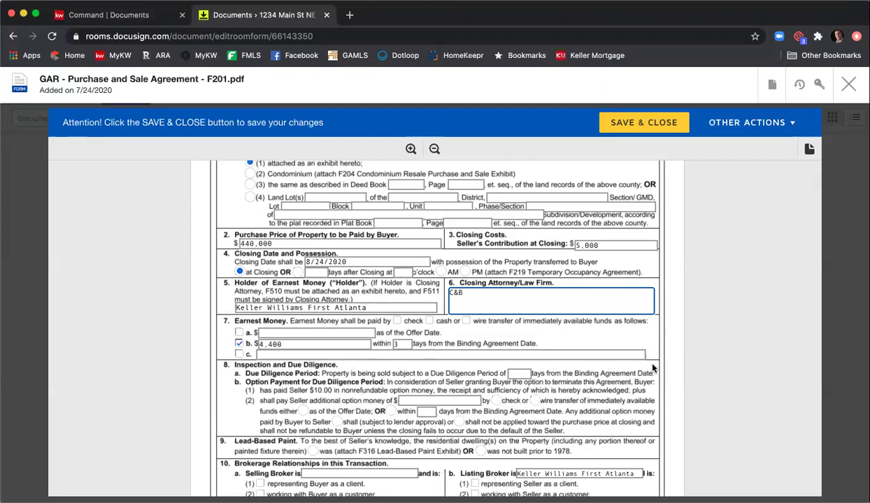
pyautogui.click(530, 375)
pyautogui.write('10')
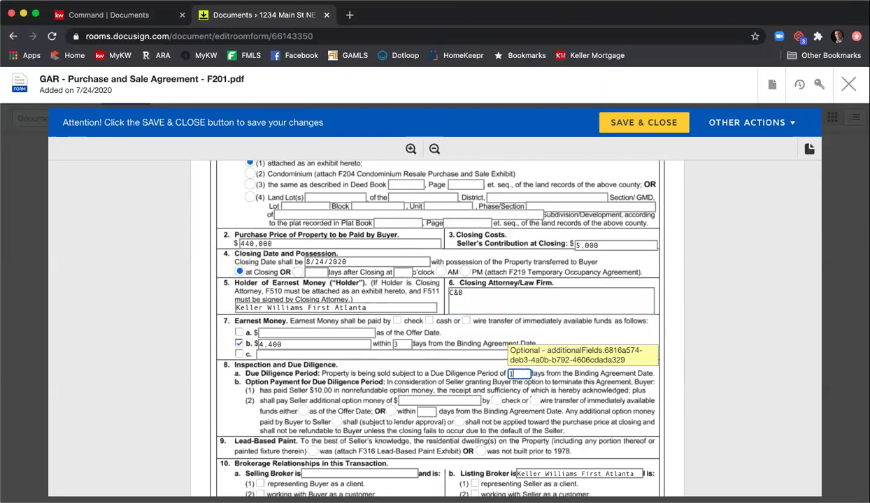
pyautogui.scroll(-3, 725, 364)
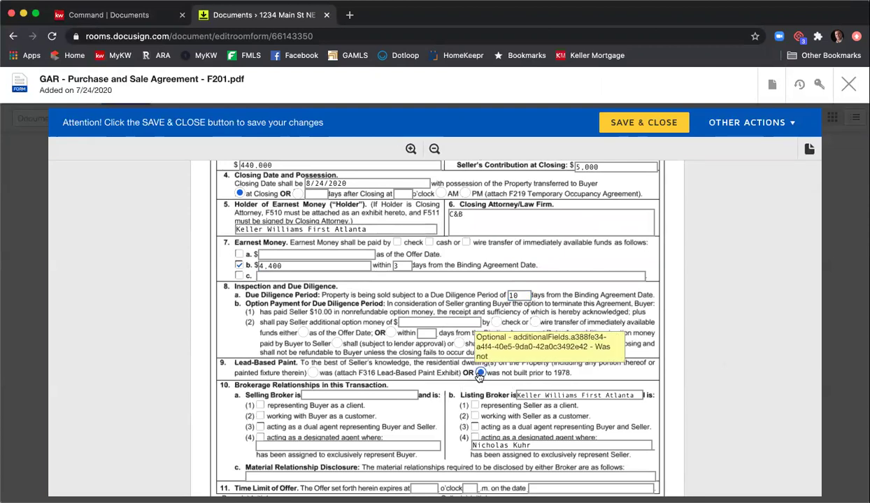
pyautogui.click(480, 373)
# - Mark the listing broker as the seller's and the selling broker, named, as the buyer's
pyautogui.scroll(-4, 683, 352)
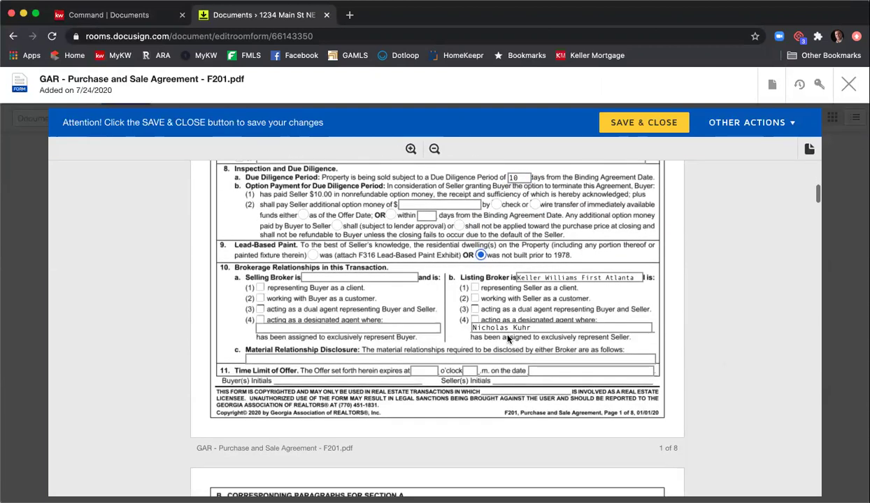
pyautogui.click(475, 288)
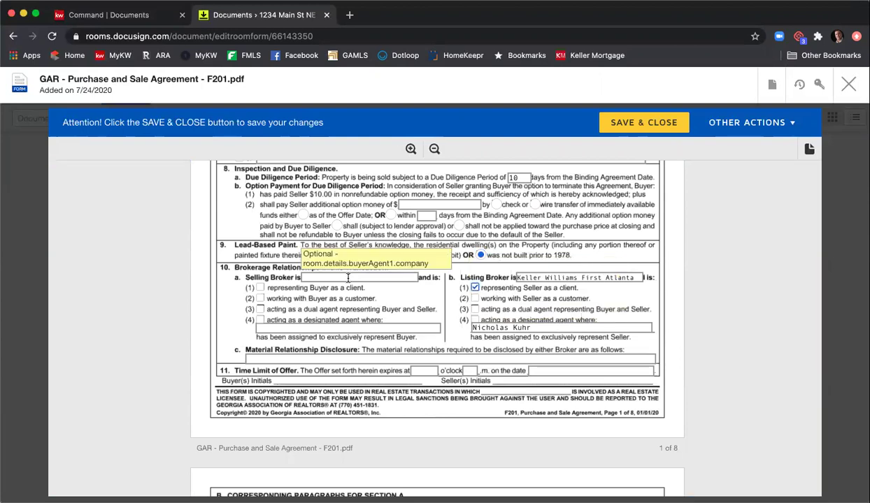
pyautogui.click(411, 279)
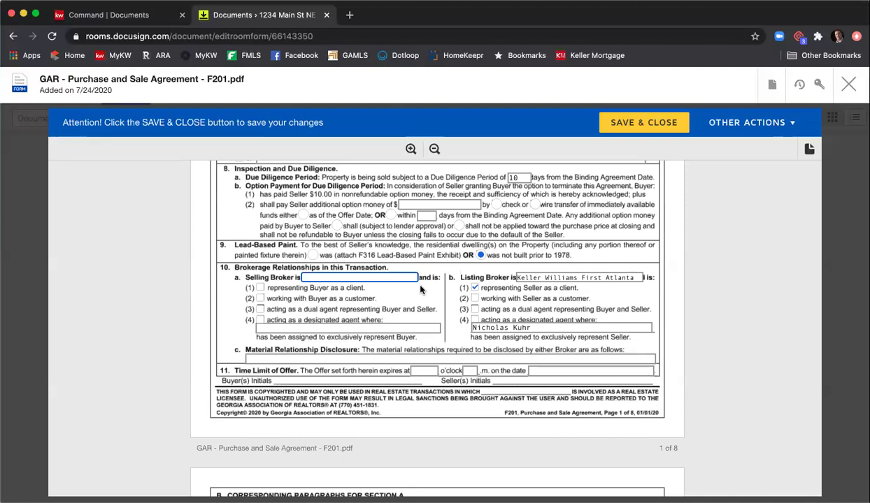
pyautogui.write('Harry Norman')
pyautogui.click(259, 287)
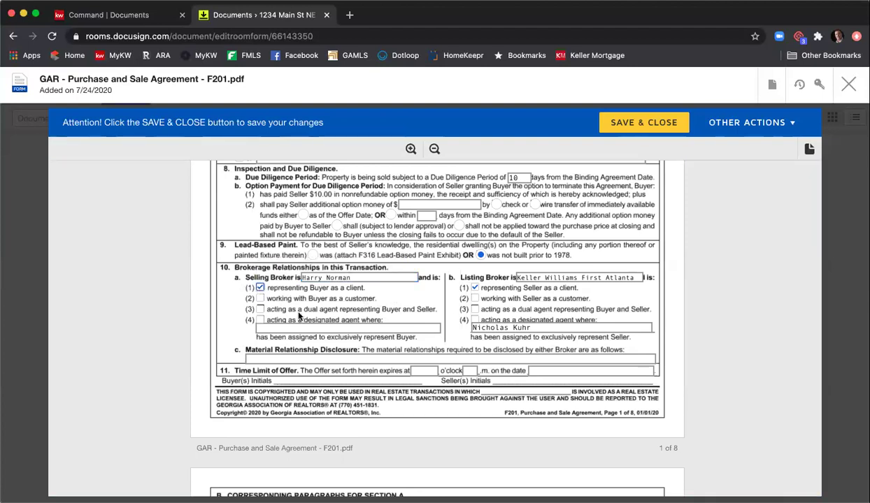
# - Enter N/A for material relationships and set offer expiry to 12, 9 on 7/25/2020
pyautogui.click(398, 358)
pyautogui.write('N/A')
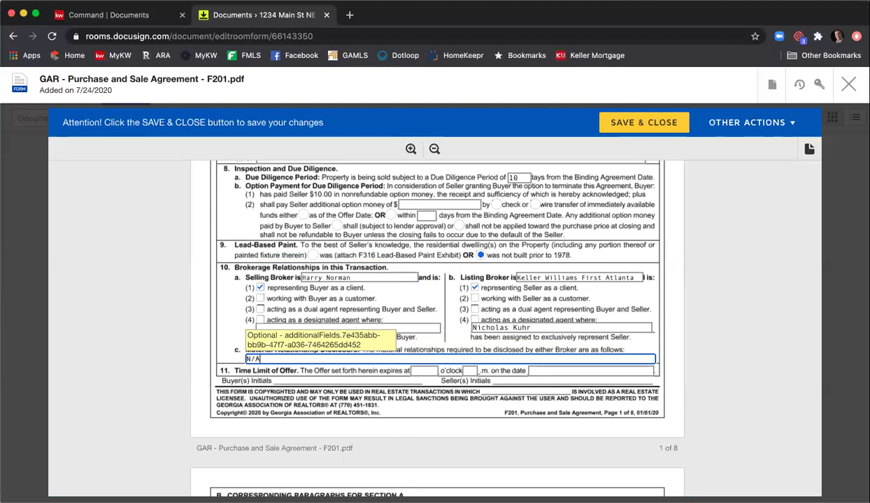
pyautogui.press('Tab')
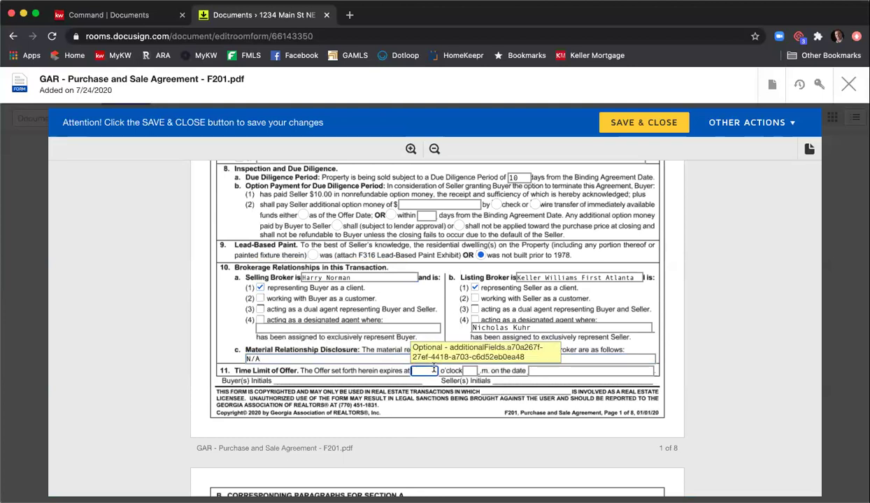
pyautogui.write('12')
pyautogui.press('Tab')
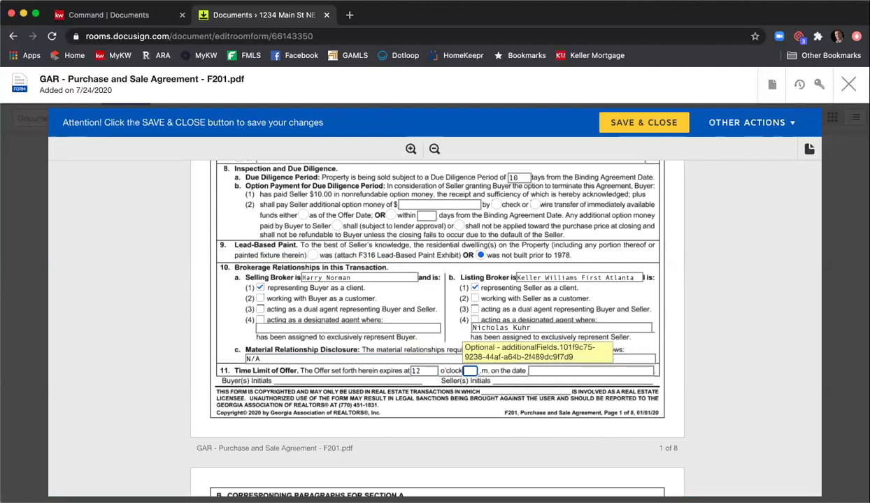
pyautogui.write('9')
pyautogui.press('Tab')
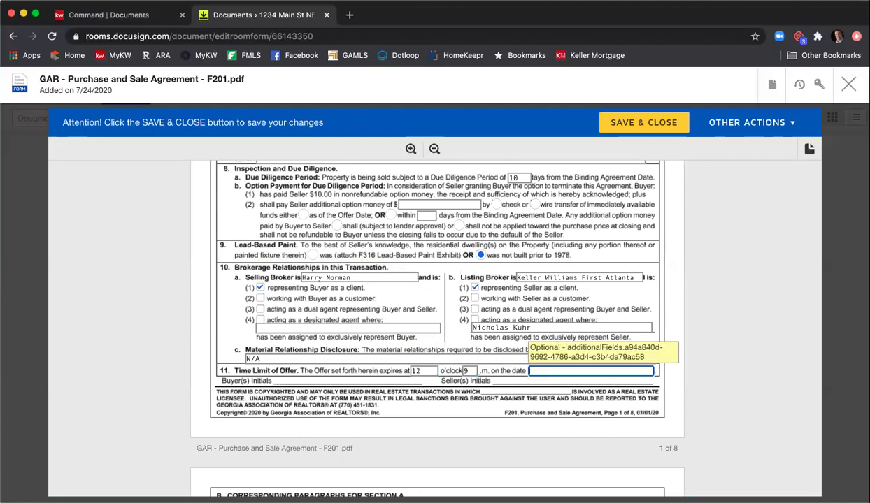
pyautogui.write('7/25/')
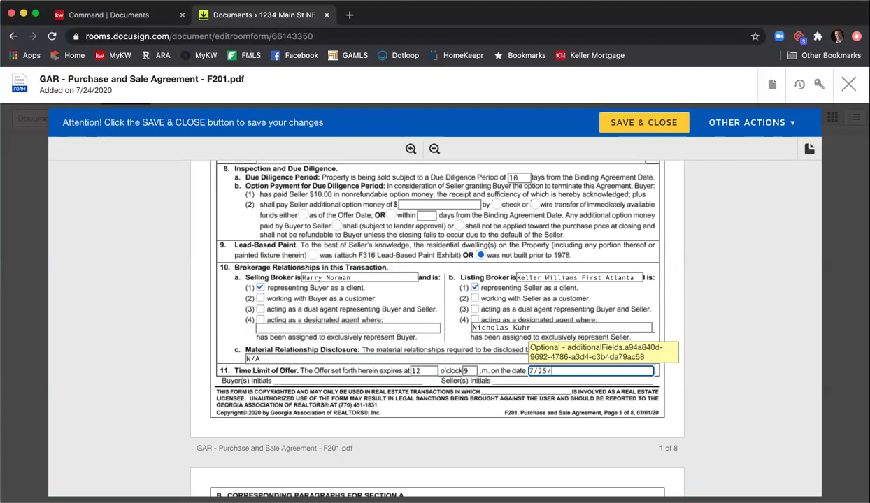
pyautogui.write('2020')
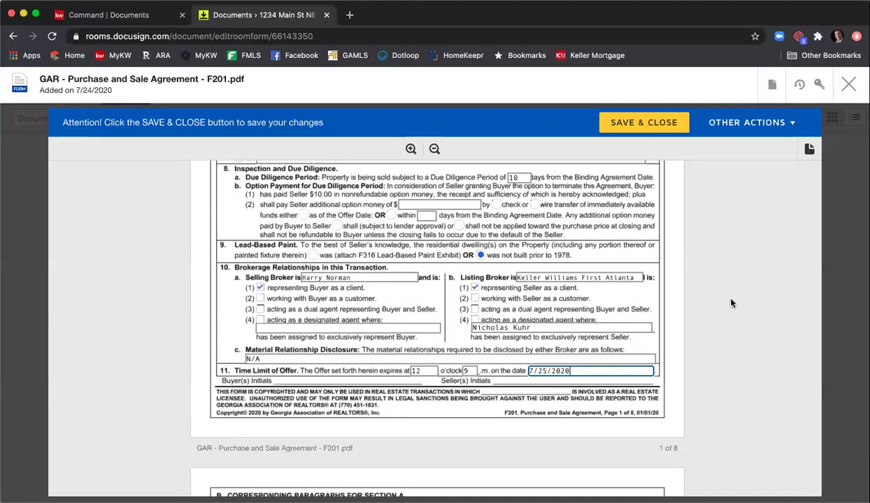
# - Include the Seller's Property Disclosure as Exhibit A and Community Association Disclosure as Exhibit B
pyautogui.scroll(-10, 731, 302)
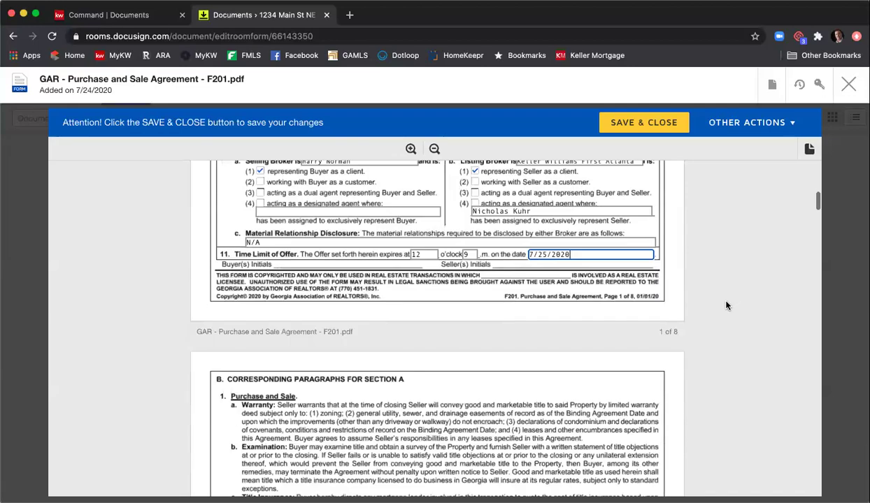
pyautogui.scroll(-15, 725, 305)
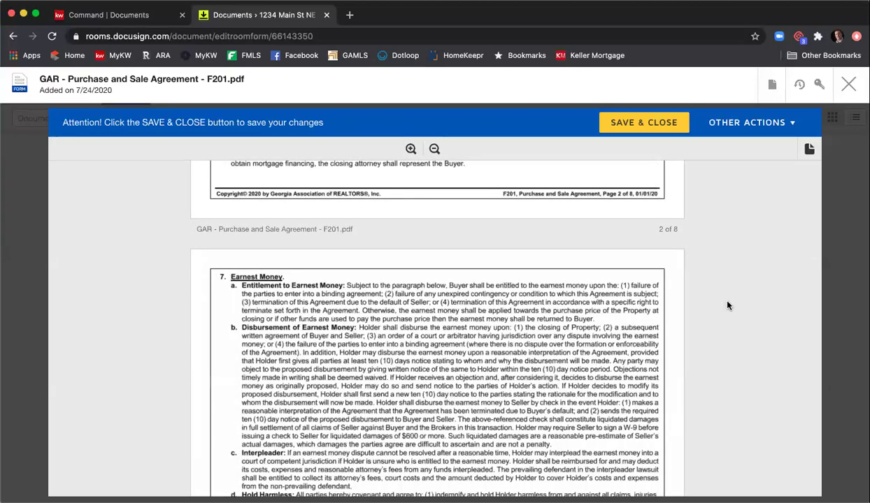
pyautogui.scroll(-15, 727, 306)
pyautogui.scroll(-15, 726, 305)
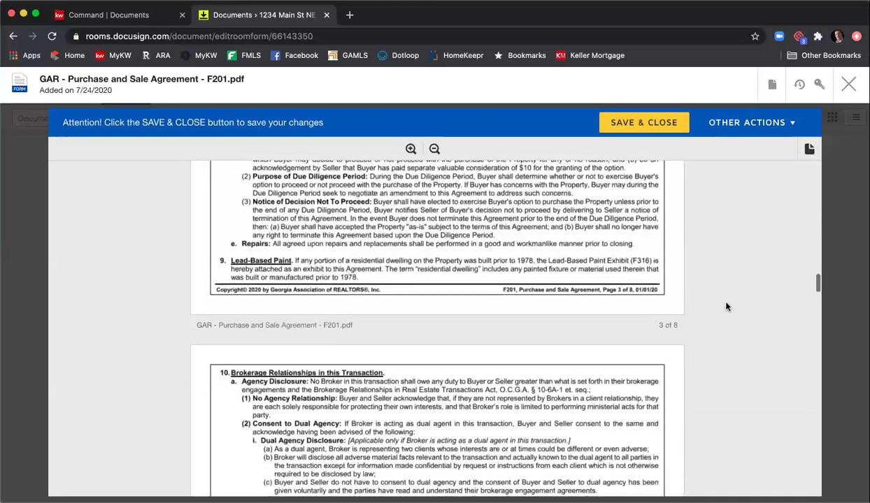
pyautogui.scroll(-15, 717, 308)
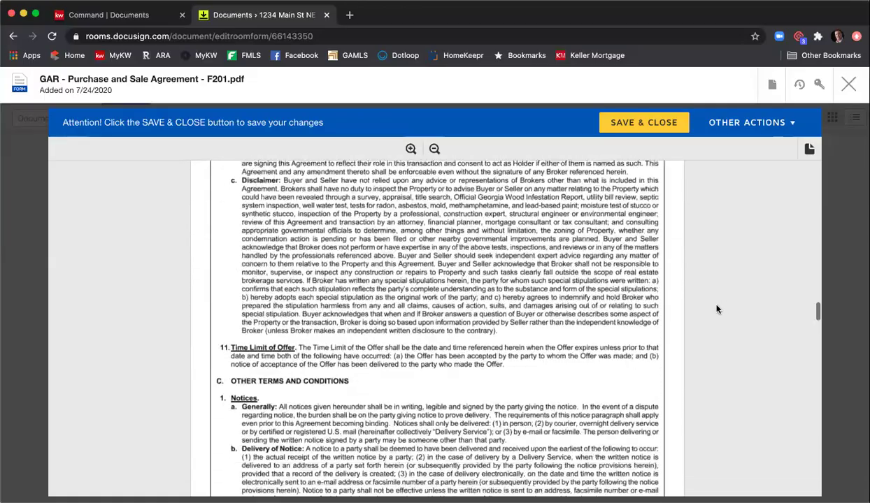
pyautogui.scroll(-15, 717, 310)
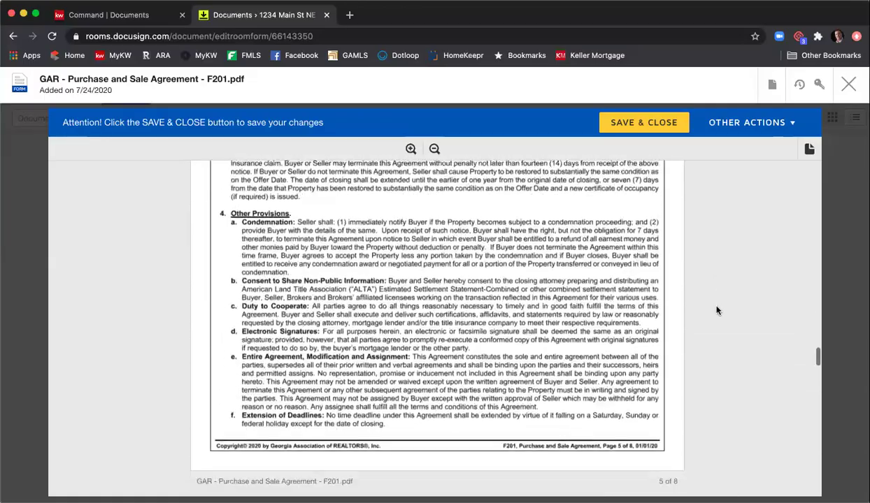
pyautogui.scroll(-5, 717, 309)
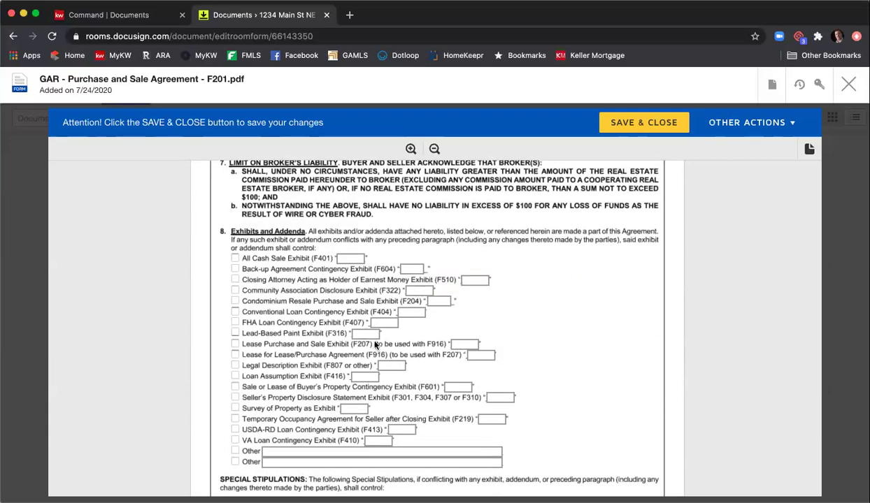
pyautogui.click(235, 398)
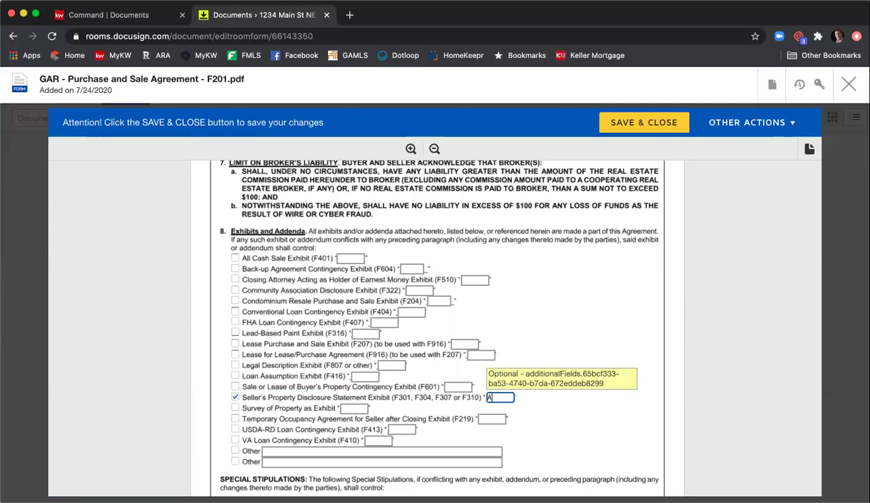
pyautogui.click(499, 397)
pyautogui.write('A')
pyautogui.click(235, 290)
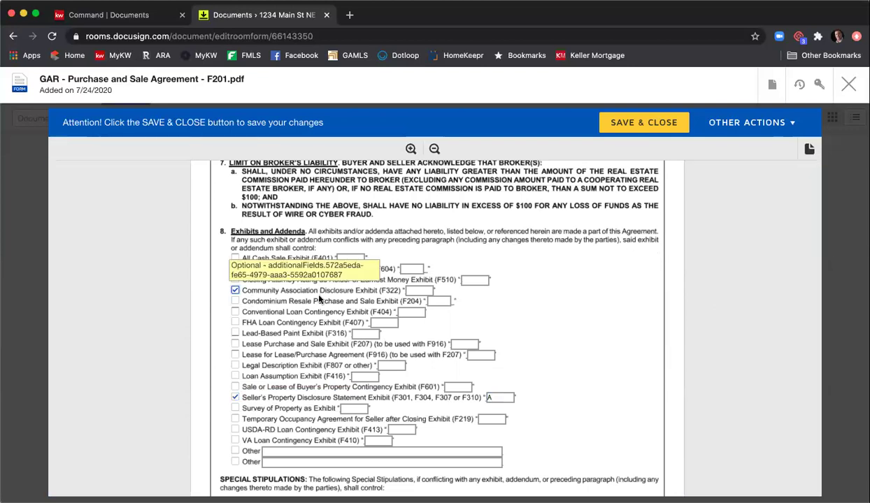
pyautogui.click(419, 290)
pyautogui.write('B')
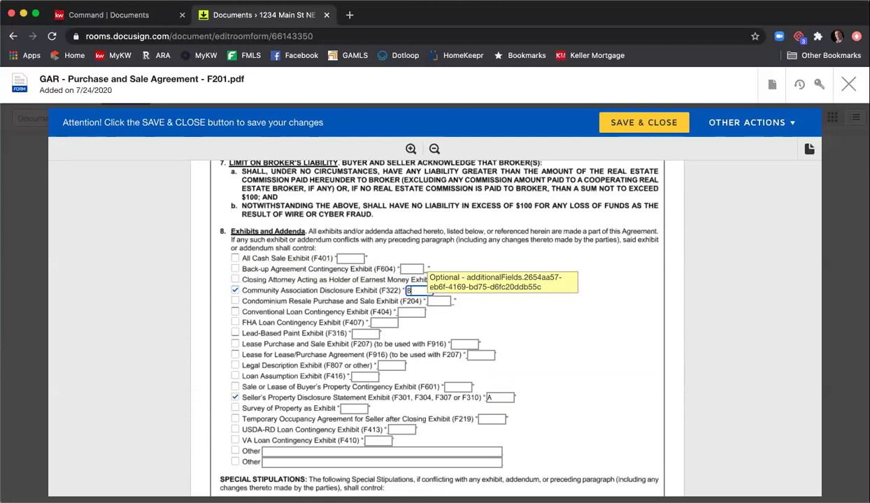
# - Type 'Special Stip 1', 'Special Stip 2' and 'Special Stip 3' on separate lines
pyautogui.scroll(-1, 569, 305)
pyautogui.scroll(-1, 570, 306)
pyautogui.click(447, 411)
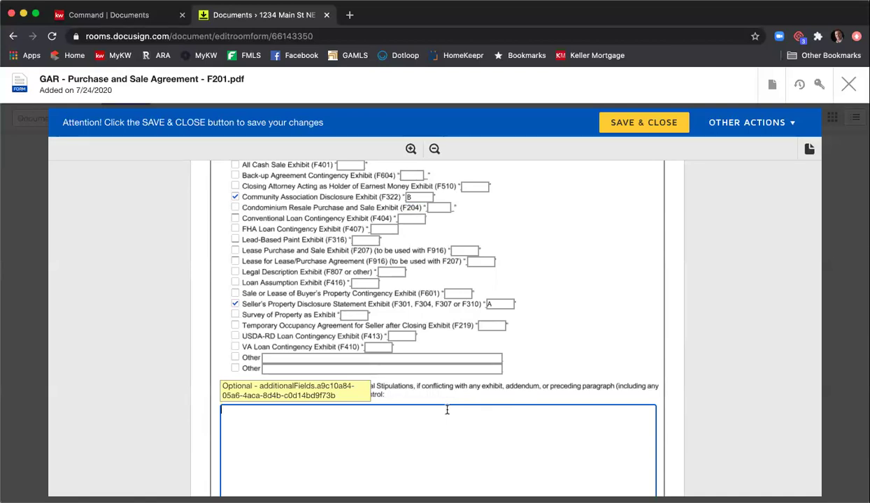
pyautogui.write('Special Stup')
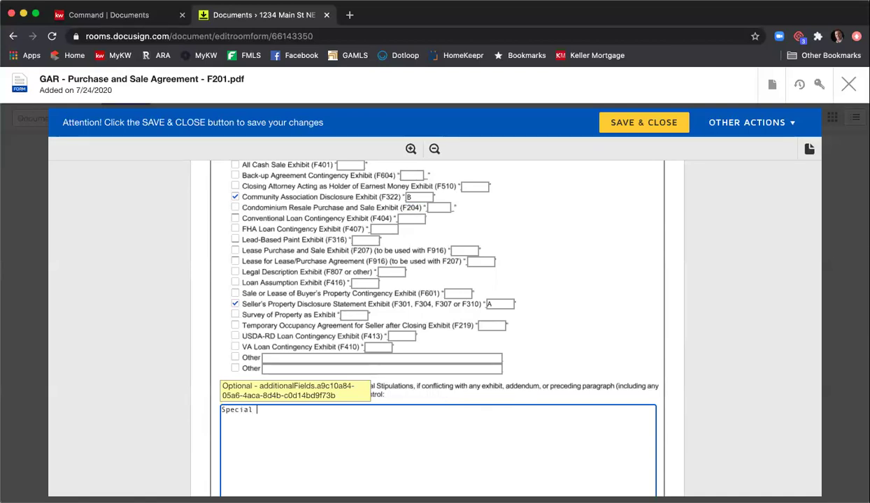
pyautogui.press('BackSpace')
pyautogui.press('BackSpace')
pyautogui.write('ip 1')
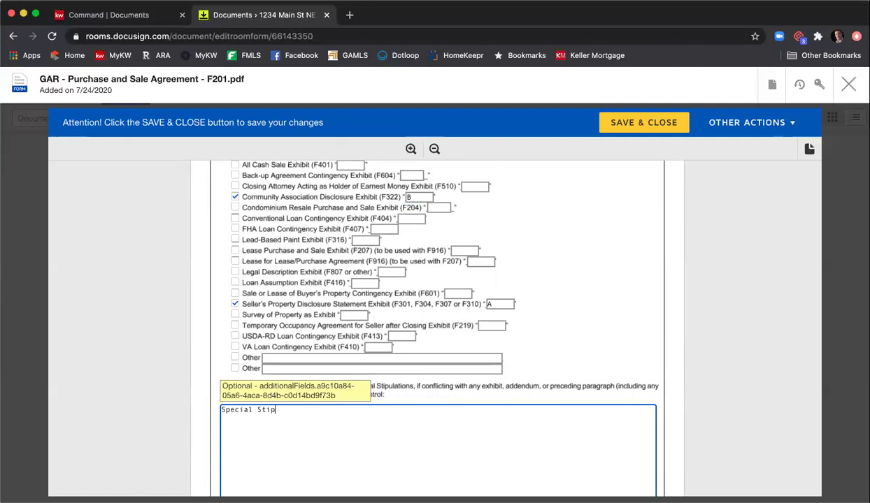
pyautogui.press('Return')
pyautogui.press('Return')
pyautogui.write('Spc')
pyautogui.write('cial S')
pyautogui.press('BackSpace')
pyautogui.press('BackSpace')
pyautogui.write('ip 2')
pyautogui.press('Return')
pyautogui.write('Special Stu')
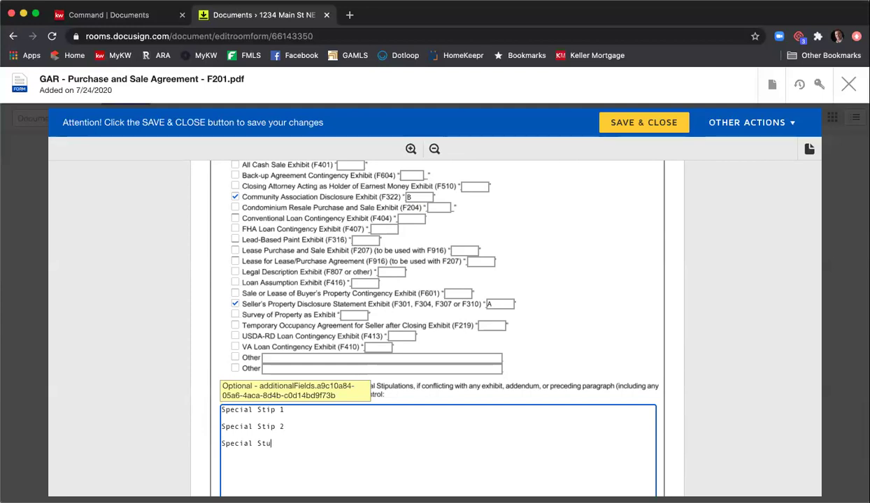
pyautogui.press('BackSpace')
pyautogui.write('ip 3')
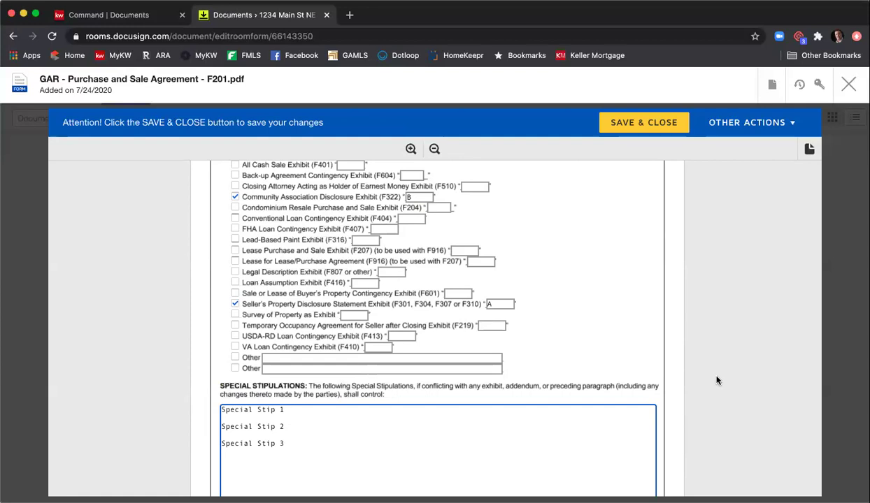
pyautogui.scroll(-3, 665, 335)
pyautogui.scroll(-2, 666, 335)
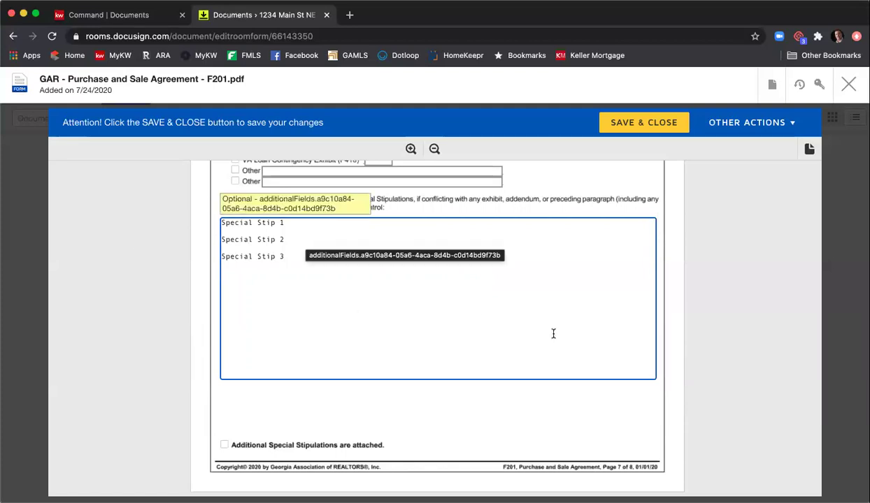
pyautogui.scroll(-5, 702, 293)
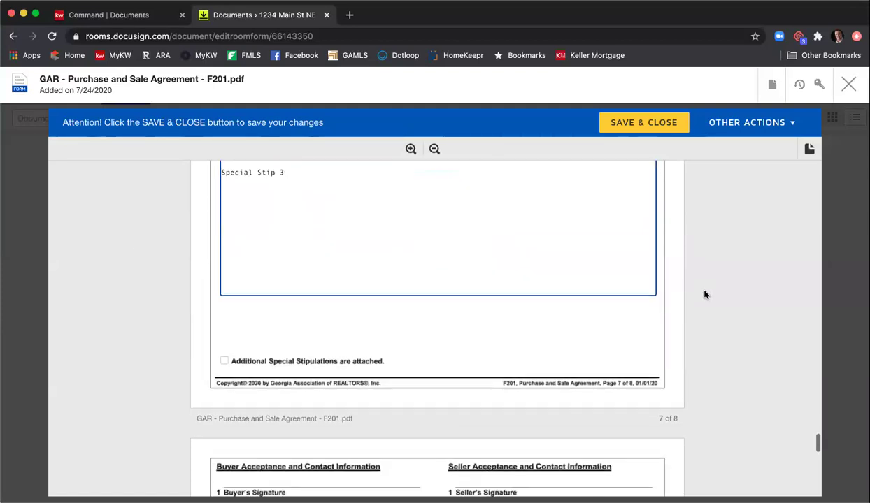
pyautogui.scroll(-3, 704, 296)
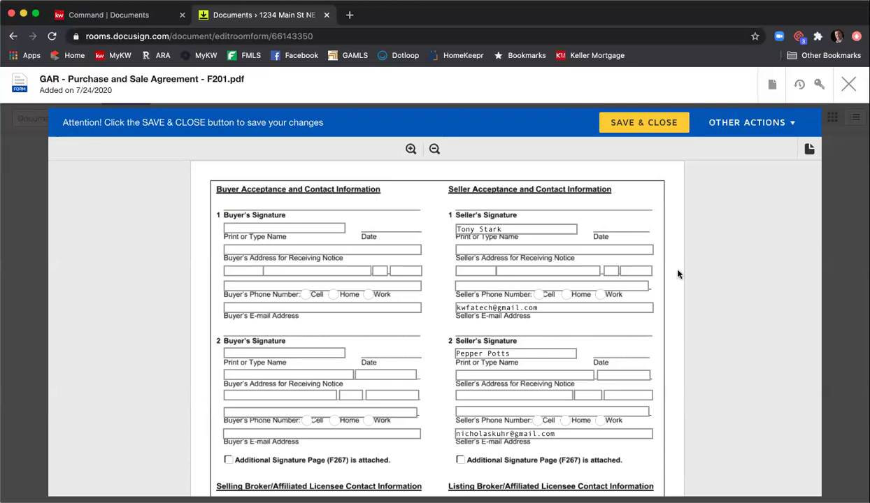
# - Enter the listing licensee's GA license number, fax number, and REALTOR Membership Atlanta
pyautogui.scroll(-5, 668, 269)
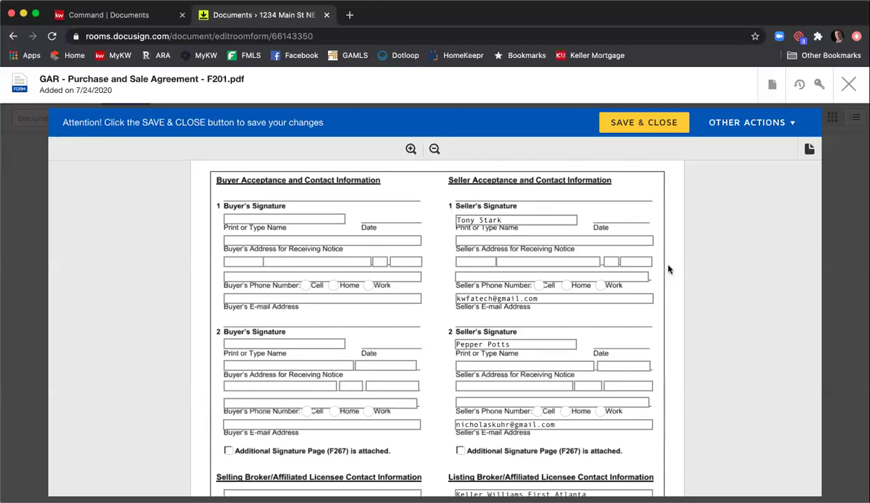
pyautogui.scroll(1, 643, 335)
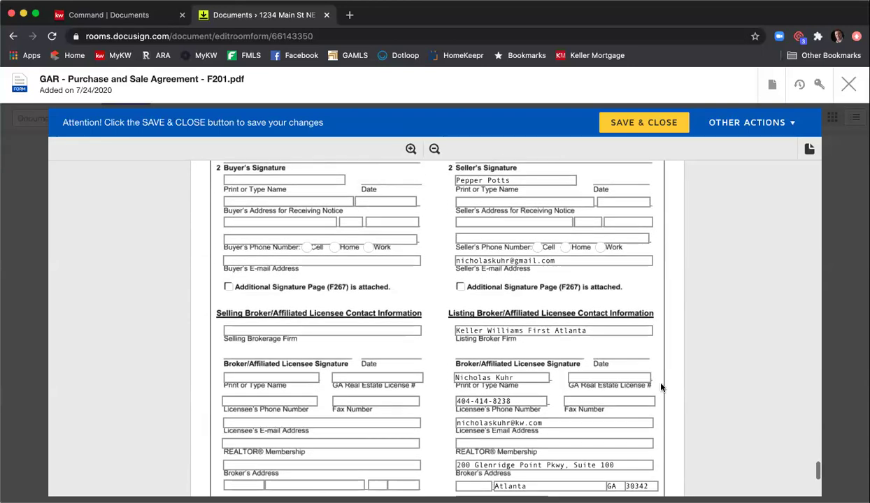
pyautogui.scroll(-2, 642, 372)
pyautogui.click(583, 307)
pyautogui.write('379844')
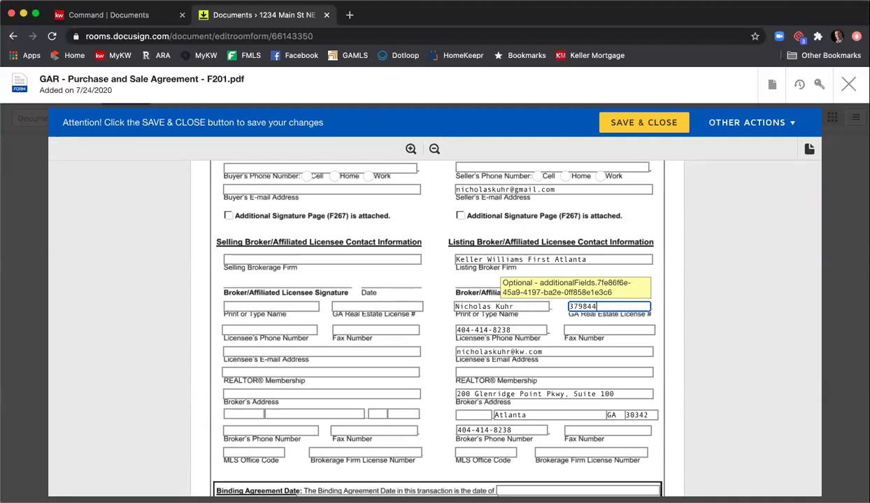
pyautogui.click(596, 328)
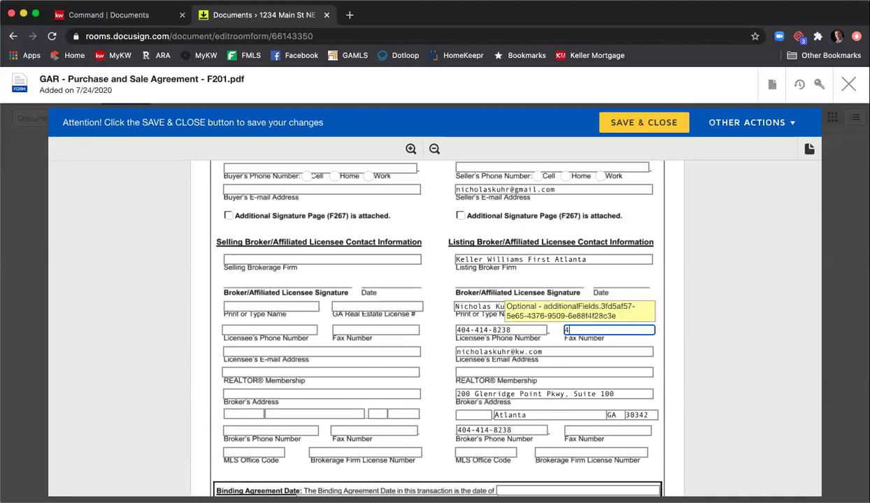
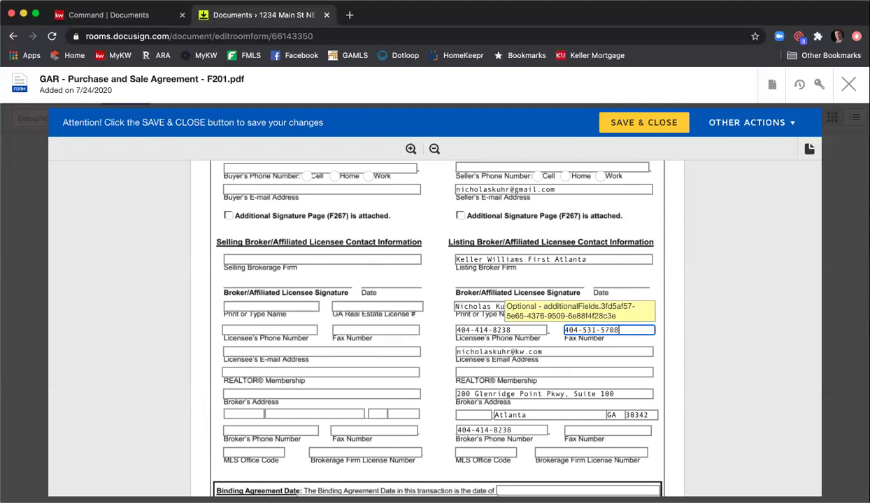
pyautogui.click(559, 370)
pyautogui.write('Atlanta')
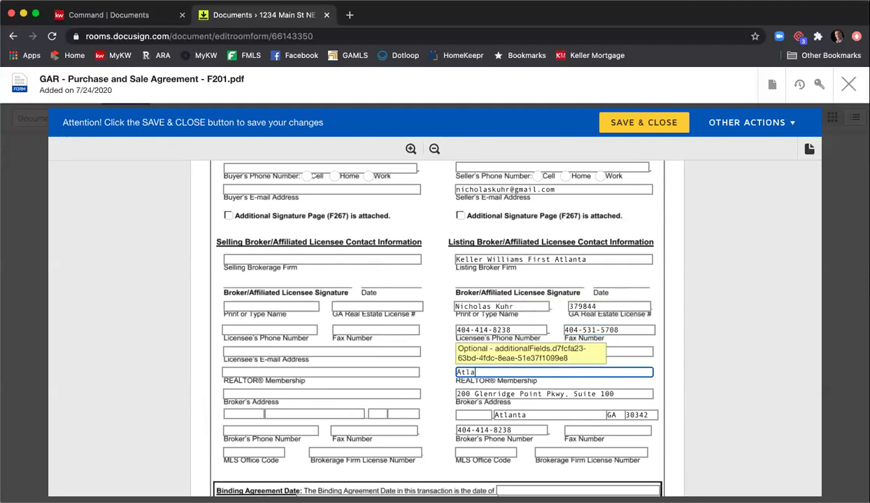
# - Enter the broker's fax number, MLS Office Code KWFA01, and the brokerage firm license number
pyautogui.click(600, 430)
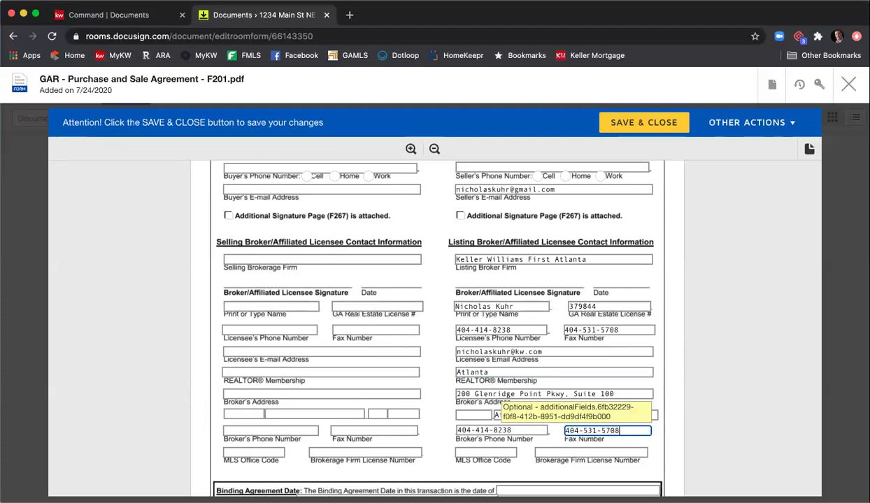
pyautogui.click(486, 452)
pyautogui.write('KWFA01')
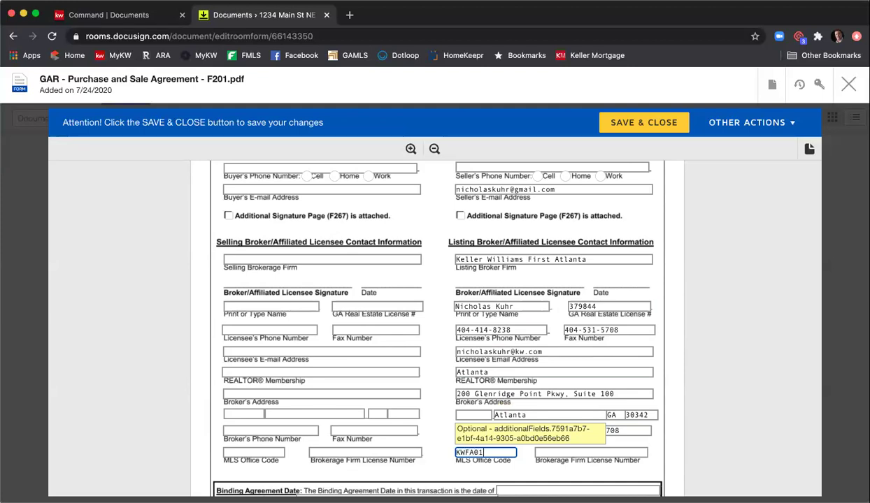
pyautogui.press('Tab')
pyautogui.write('H-')
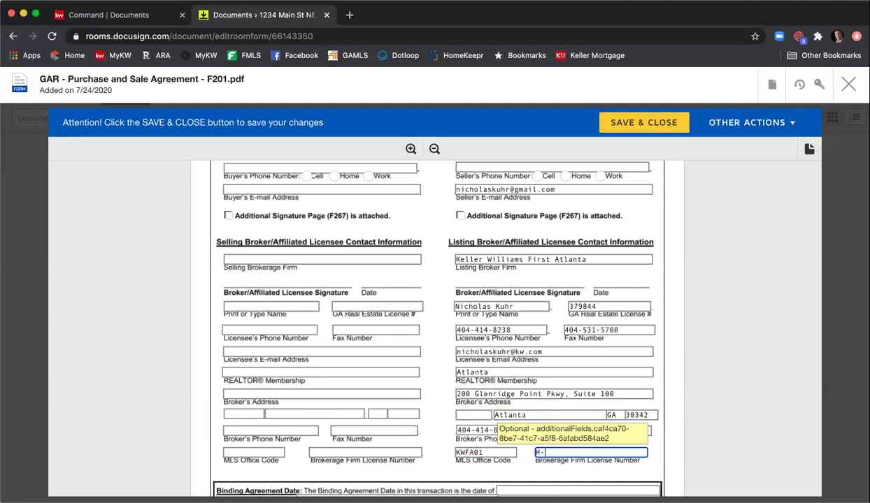
pyautogui.write('33313')
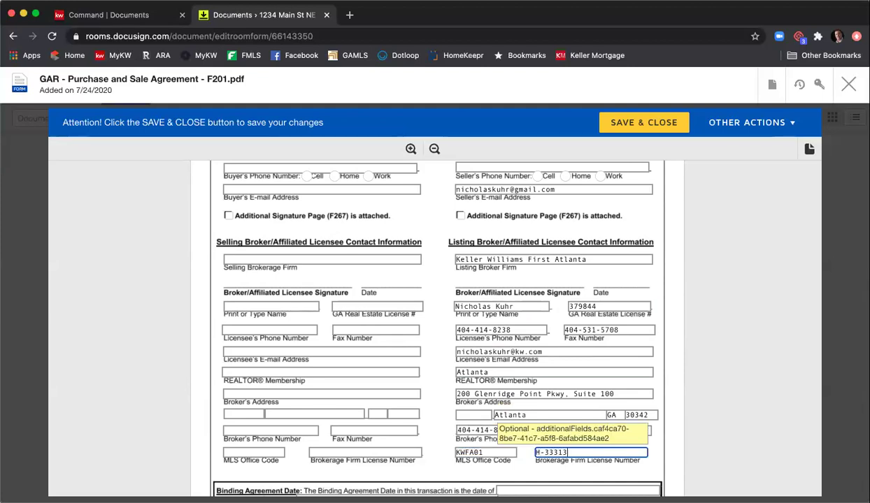
pyautogui.click(171, 337)
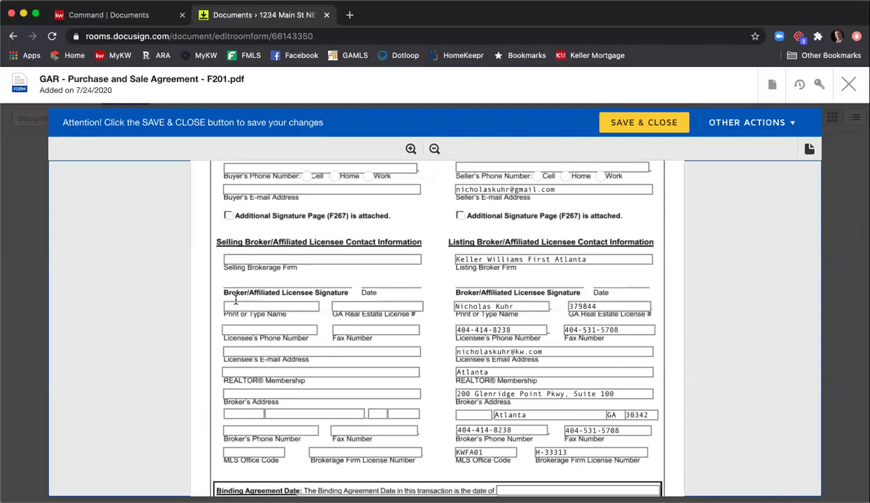
# - Enter the selling licensee's printed name and GA license number, leaving the phone field blank
pyautogui.click(250, 306)
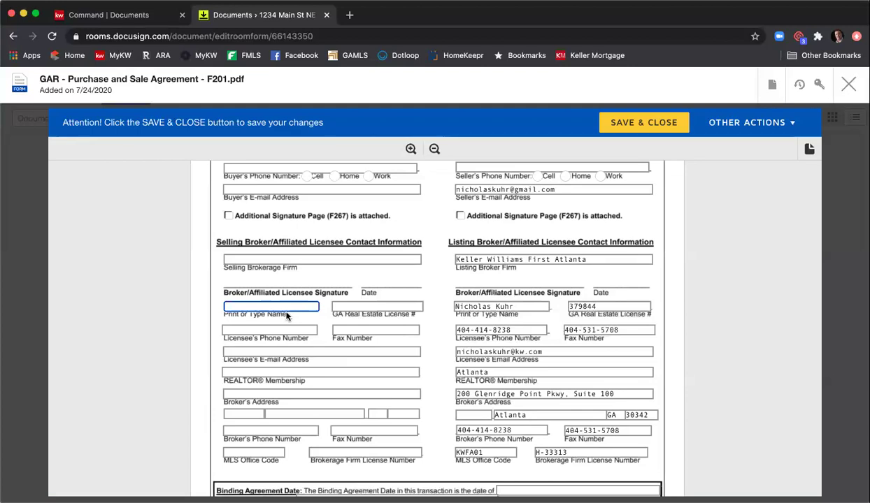
pyautogui.write('Patty Agent')
pyautogui.press('Tab')
pyautogui.write('12346')
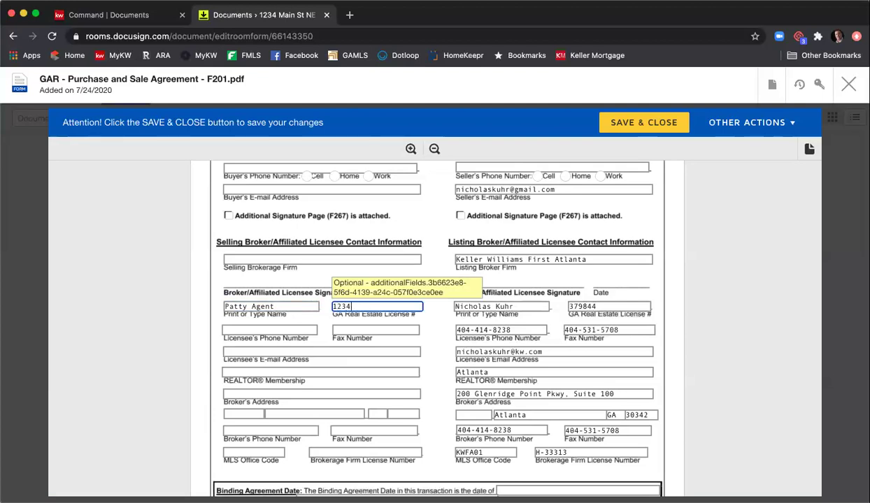
pyautogui.click(285, 328)
pyautogui.write('13-')
pyautogui.press('BackSpace')
pyautogui.press('BackSpace')
pyautogui.press('BackSpace')
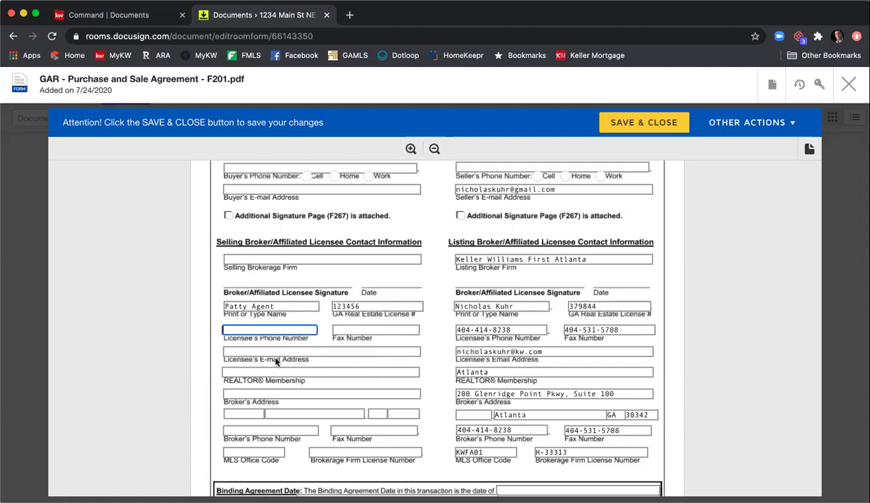
pyautogui.scroll(-2, 280, 357)
pyautogui.scroll(-3, 283, 353)
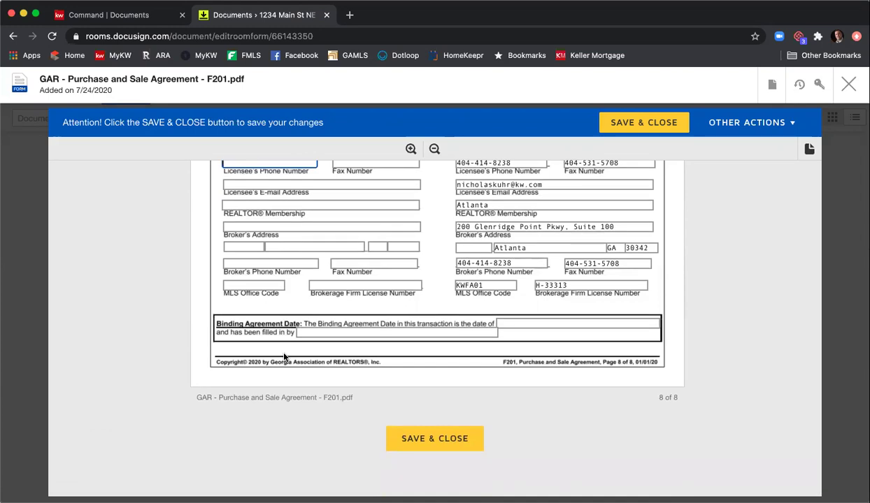
pyautogui.scroll(5, 284, 357)
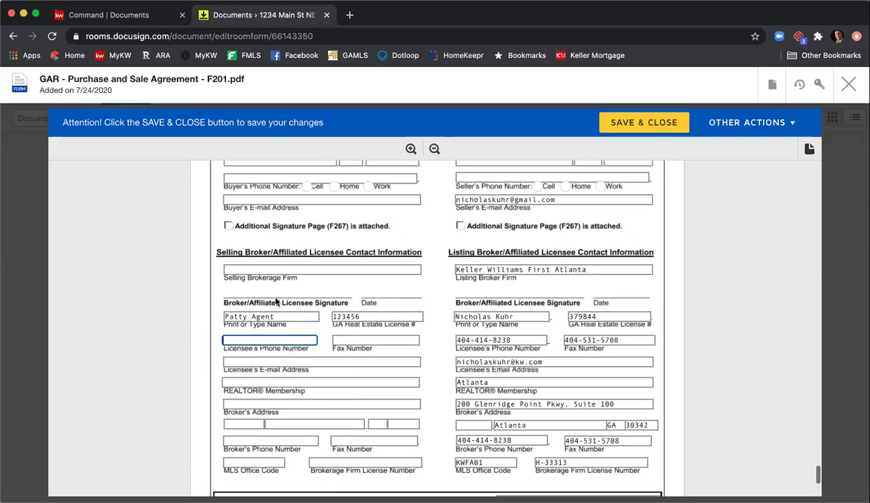
pyautogui.scroll(1, 259, 336)
pyautogui.click(264, 362)
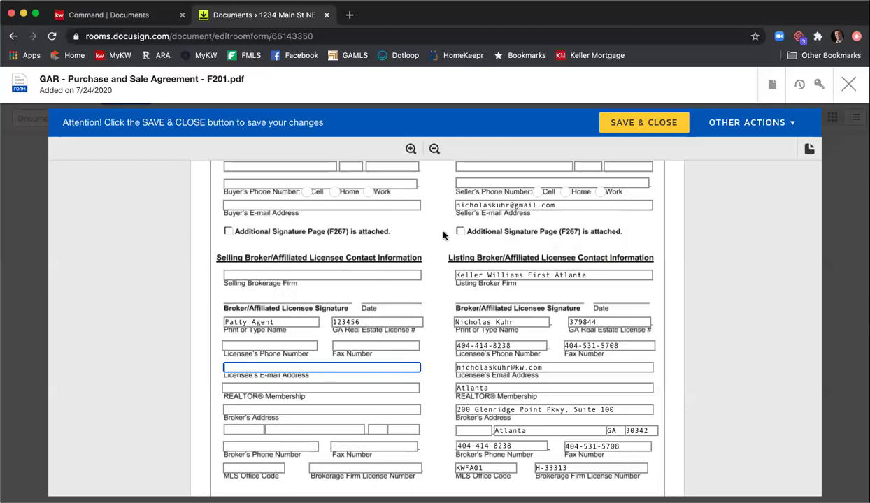
pyautogui.scroll(-3, 430, 225)
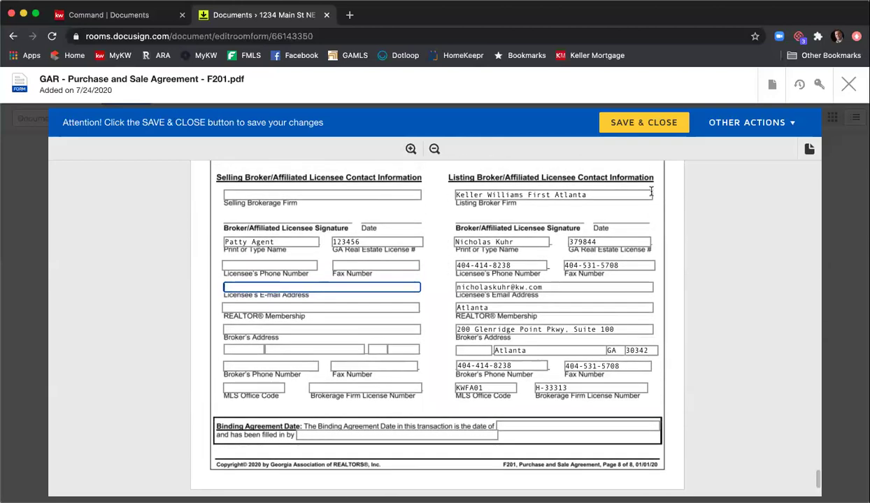
# - Save and close the F201 form, then scroll to the top of the Documents list
pyautogui.click(628, 123)
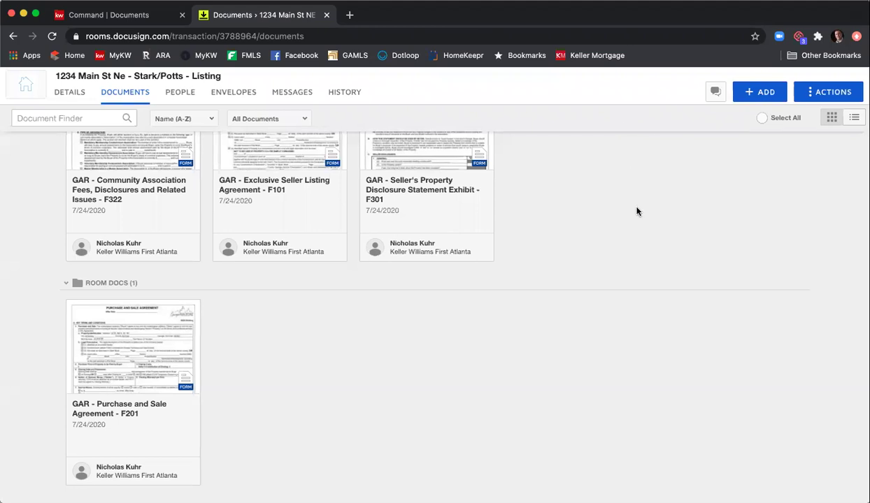
pyautogui.scroll(2, 636, 251)
pyautogui.scroll(1, 637, 251)
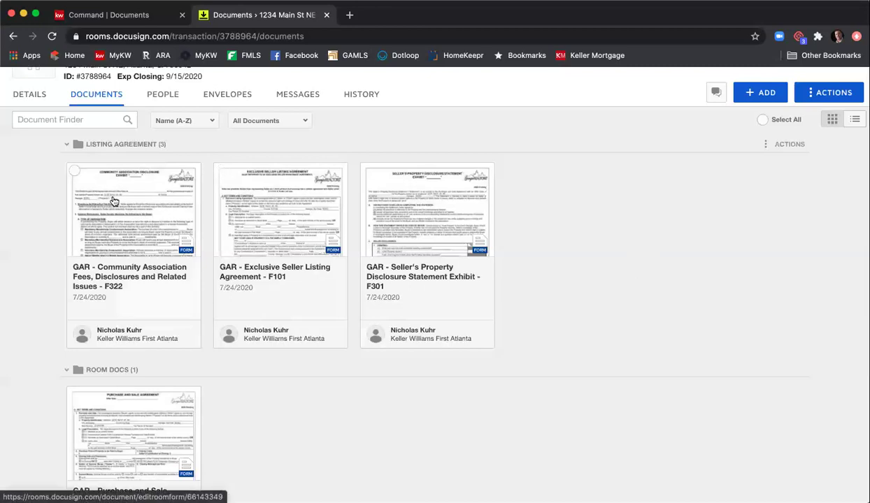
# - Check Community Association Fees, Exclusive Seller Listing, Seller's Disclosure and Purchase and Sale, then view Envelopes
pyautogui.click(74, 171)
pyautogui.click(221, 173)
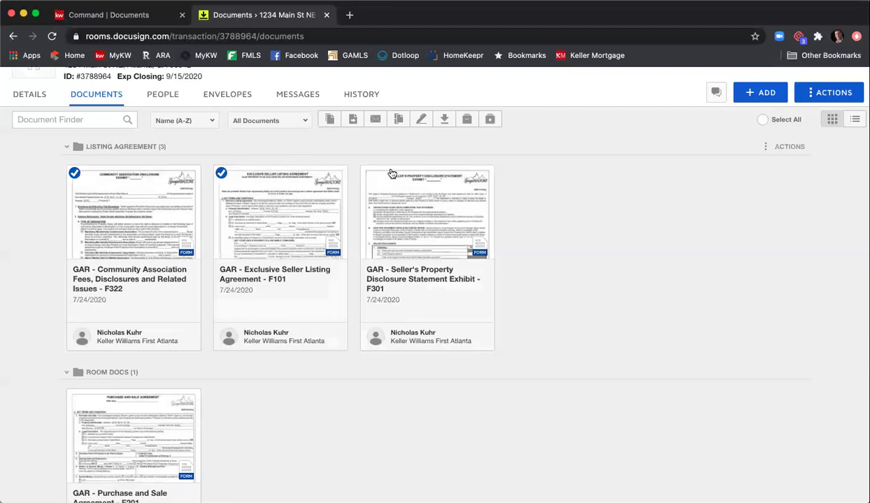
pyautogui.click(368, 173)
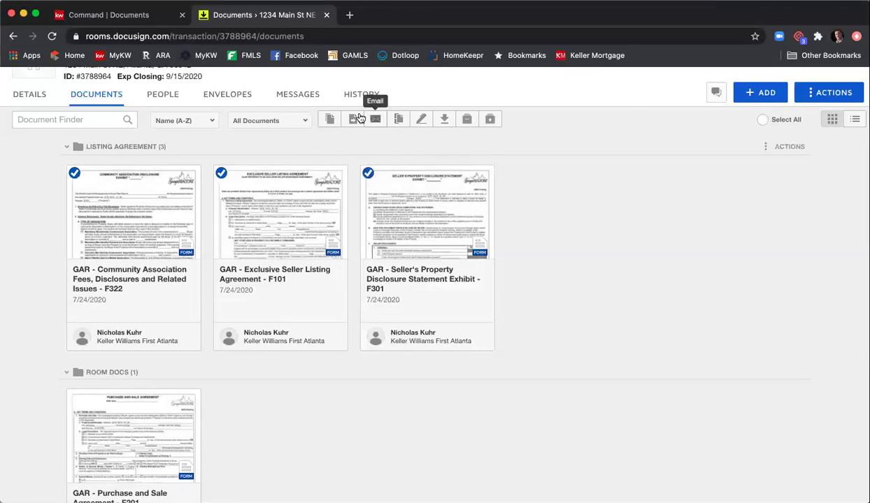
pyautogui.moveTo(79, 419)
pyautogui.click(74, 397)
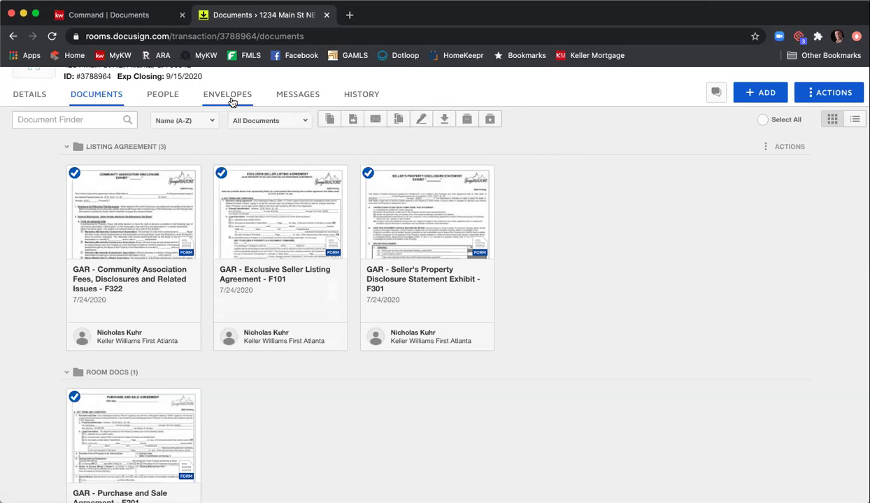
pyautogui.scroll(2, 231, 102)
pyautogui.click(227, 140)
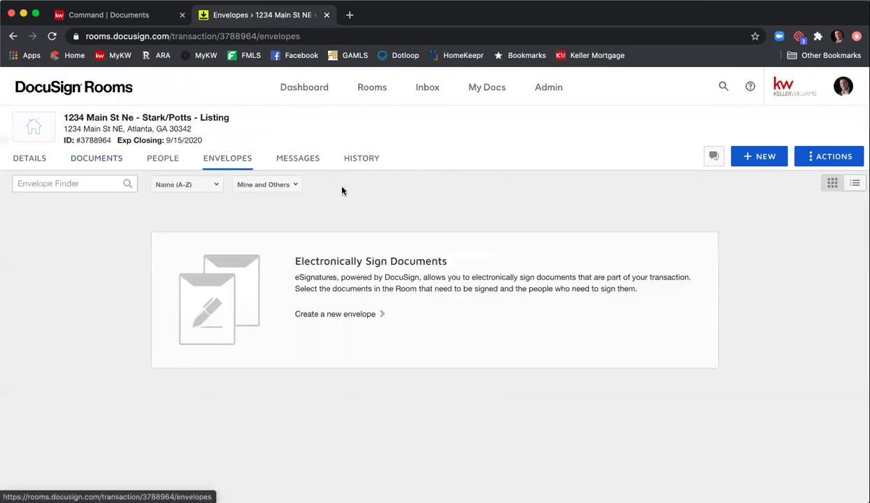
# - Create a new envelope and replace its name with '1234 Main St - ELA & PSA'
pyautogui.click(756, 158)
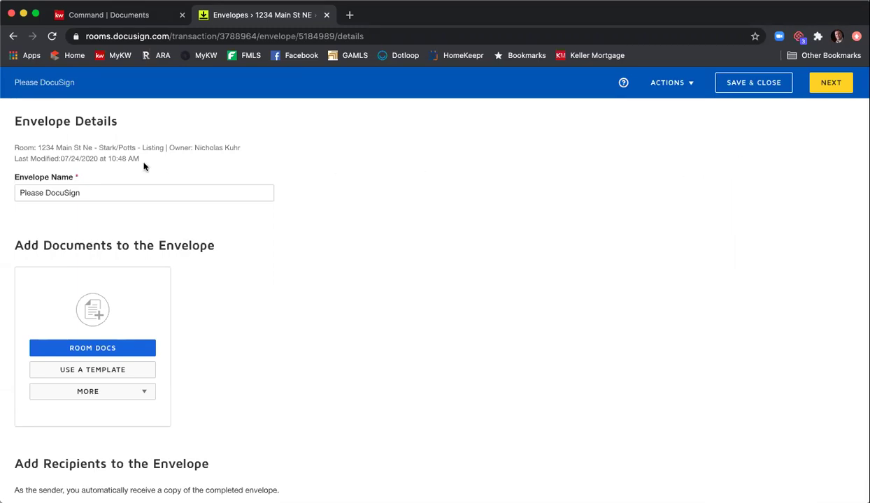
pyautogui.click(139, 187)
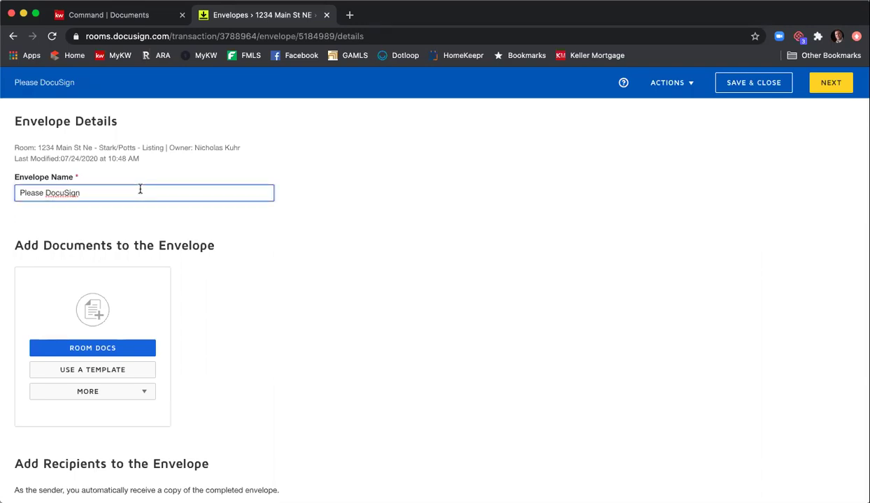
pyautogui.press('super+a')
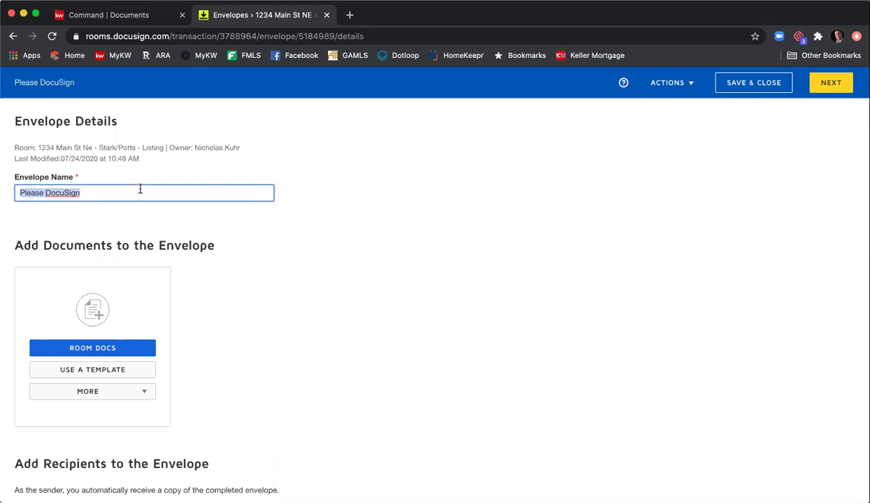
pyautogui.write('1234 ')
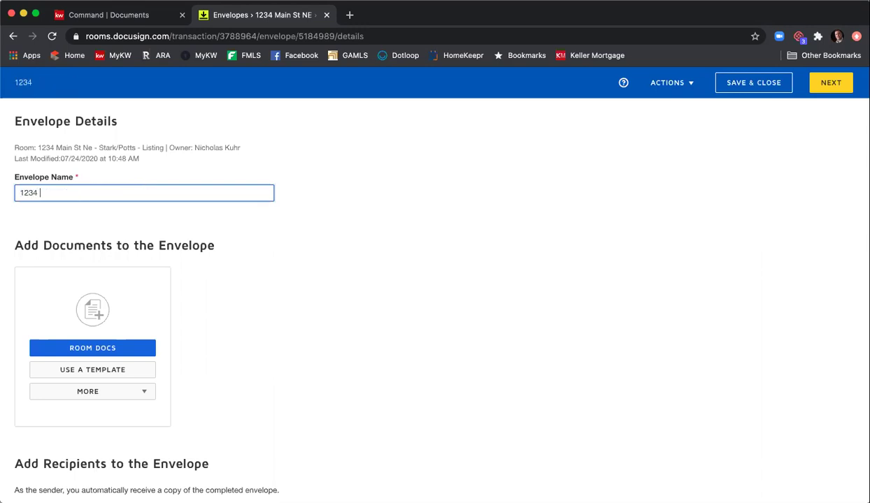
pyautogui.write('Main St - ELA &')
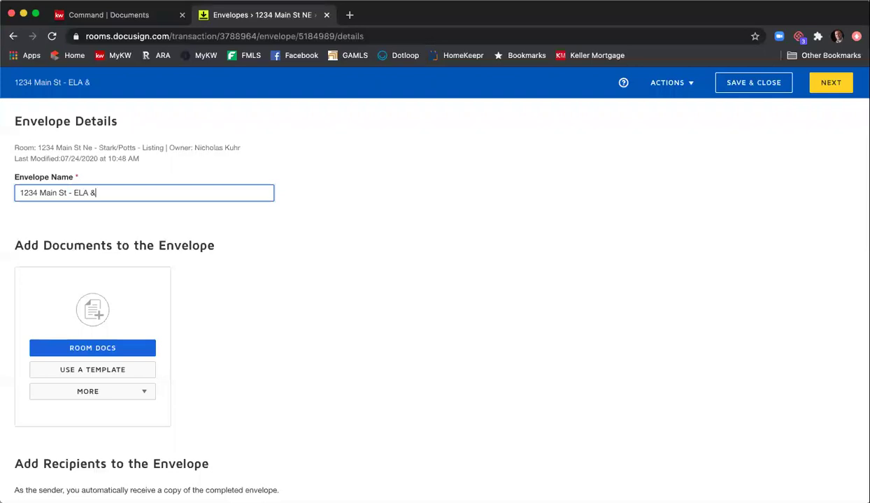
pyautogui.write(' PSA')
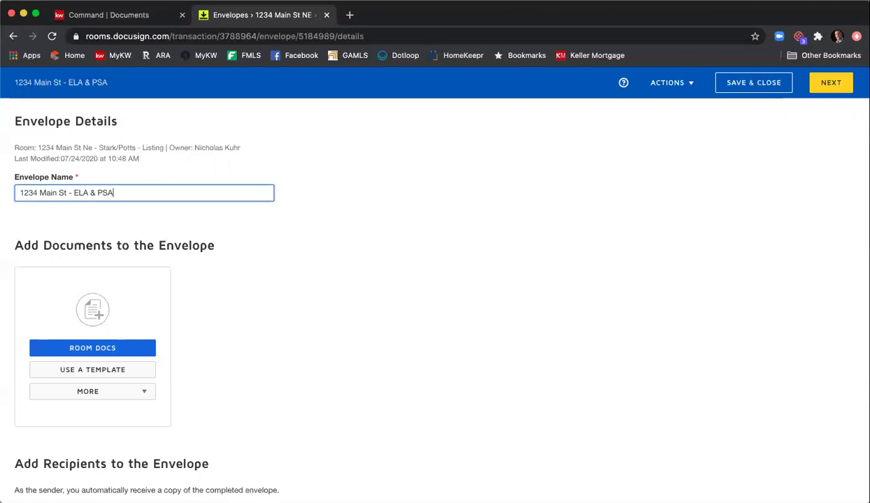
pyautogui.scroll(-1, 309, 299)
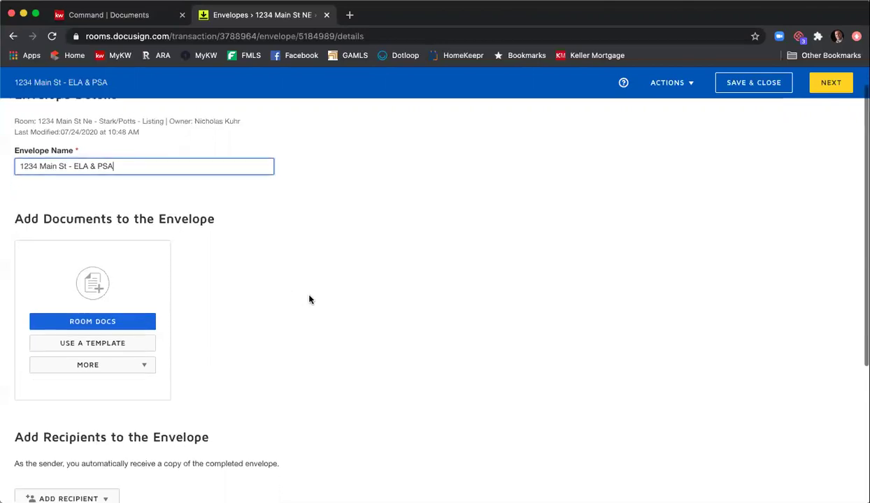
pyautogui.scroll(-1, 310, 299)
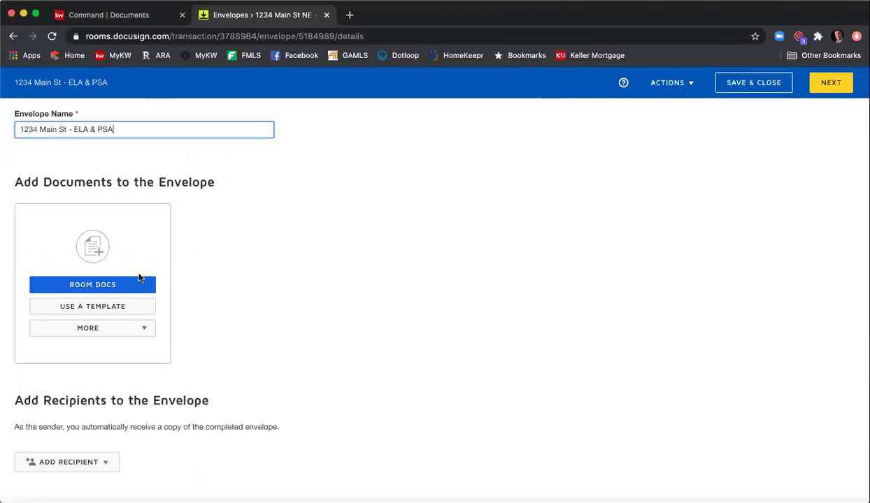
# - Add room documents F322, F101, F201 and F301 to the envelope
pyautogui.click(96, 288)
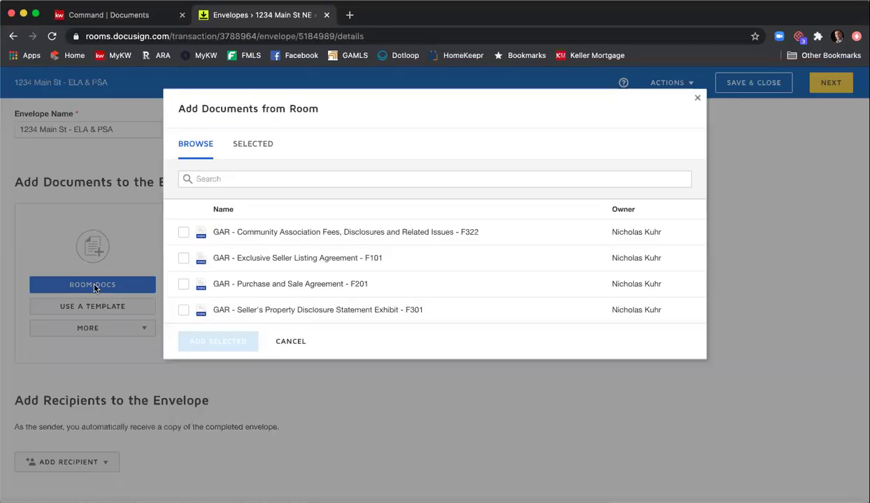
pyautogui.click(184, 235)
pyautogui.click(184, 256)
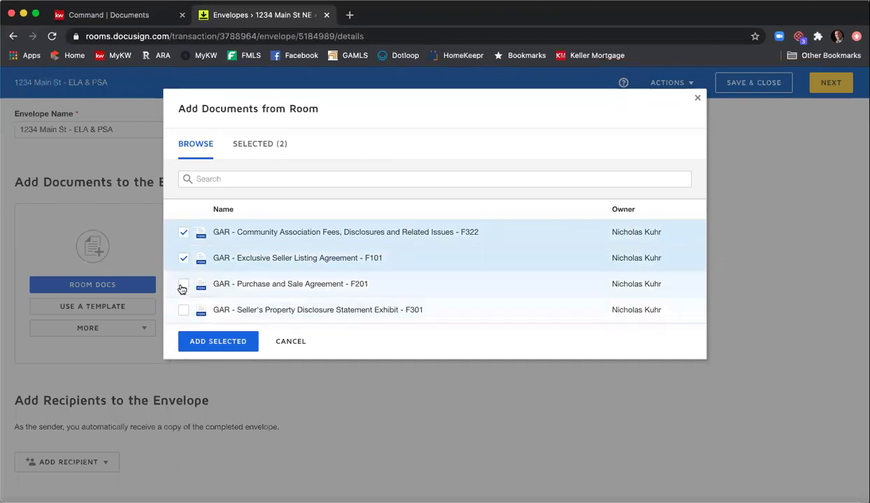
pyautogui.click(183, 285)
pyautogui.click(183, 310)
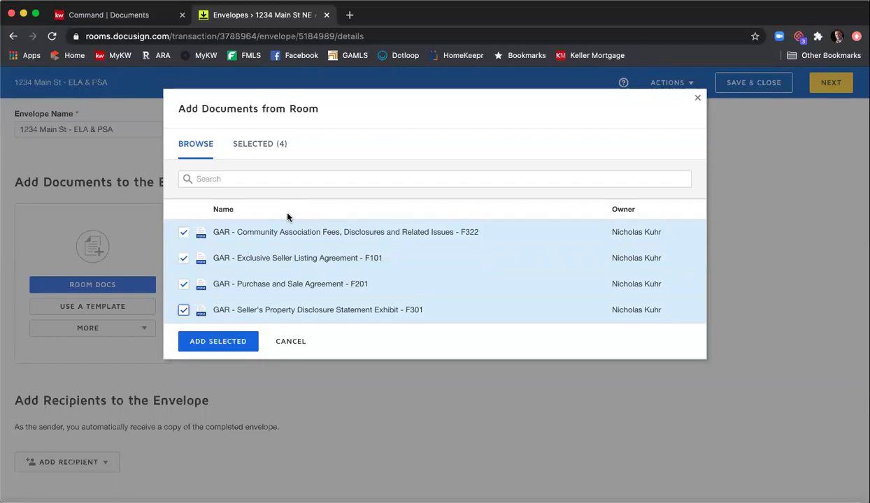
pyautogui.click(217, 343)
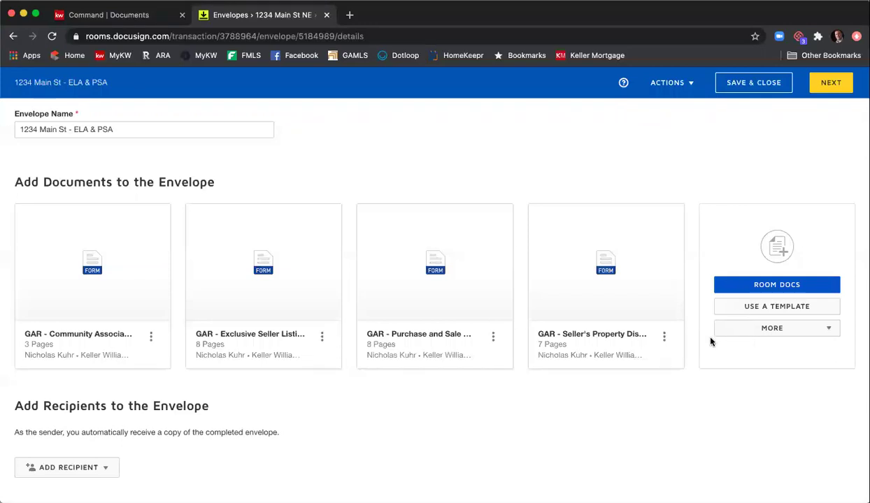
# - Add the shared buyer affiliated marketing disclosure and Buyer - Wire Fraud Disclosure templates
pyautogui.click(757, 308)
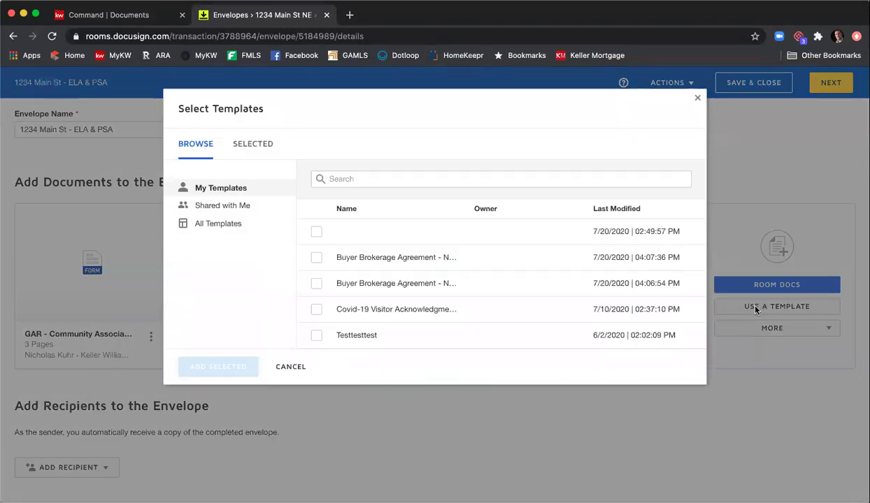
pyautogui.click(252, 213)
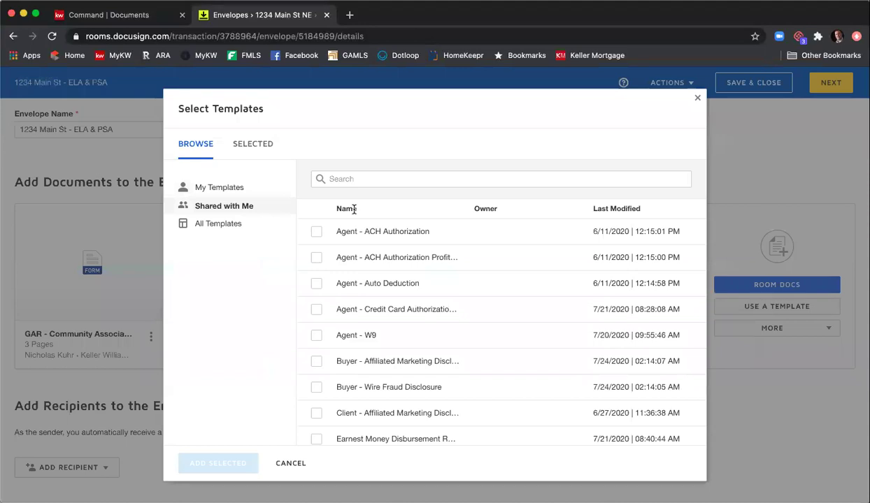
pyautogui.scroll(-1, 388, 257)
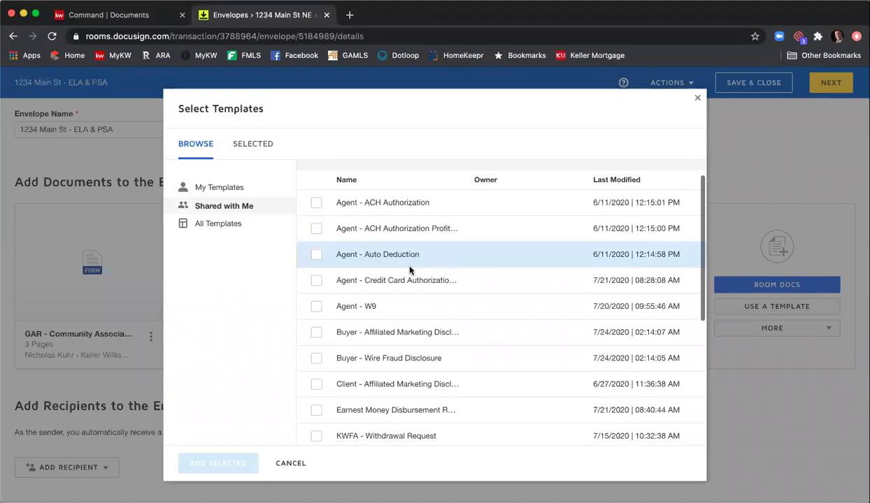
pyautogui.click(316, 334)
pyautogui.click(316, 358)
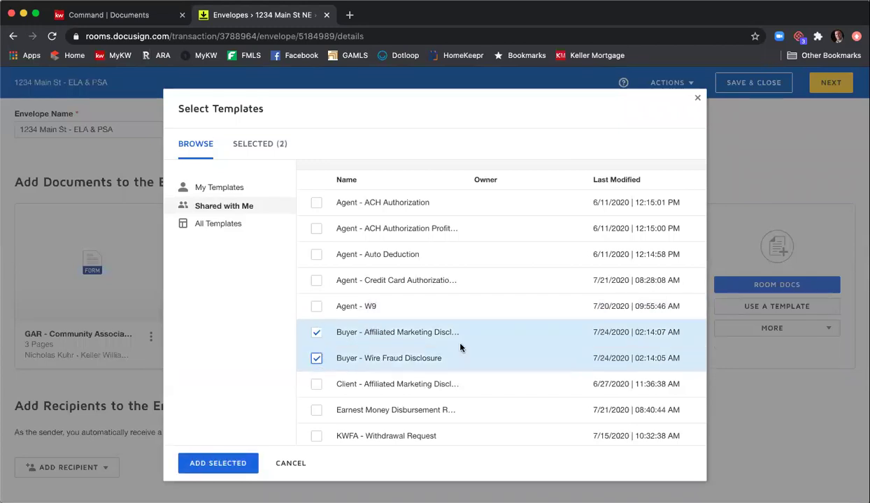
pyautogui.scroll(-5, 462, 349)
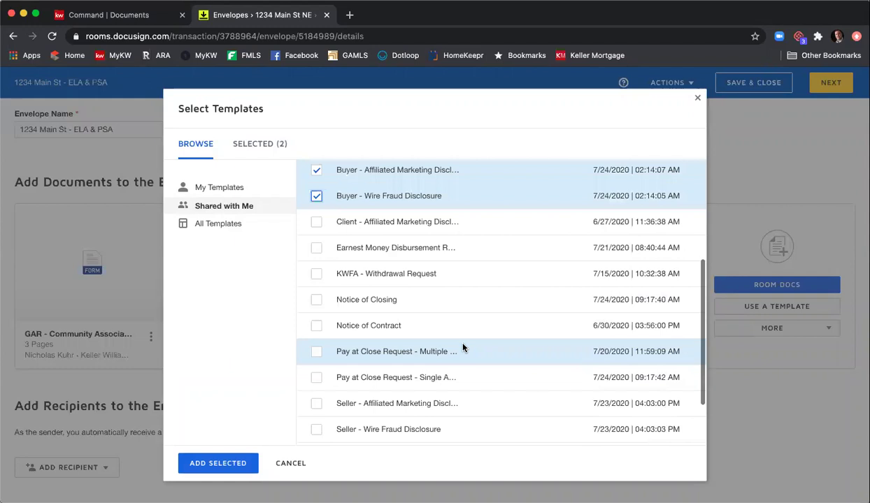
pyautogui.scroll(-2, 462, 347)
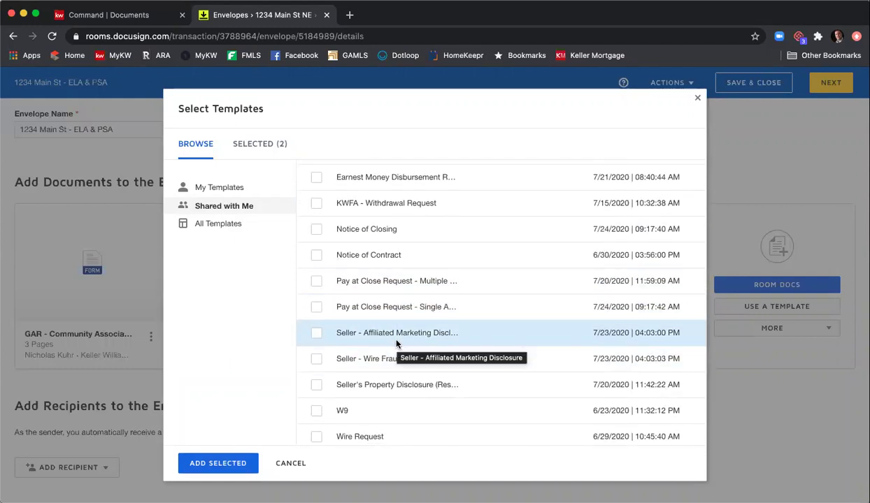
pyautogui.scroll(8, 396, 344)
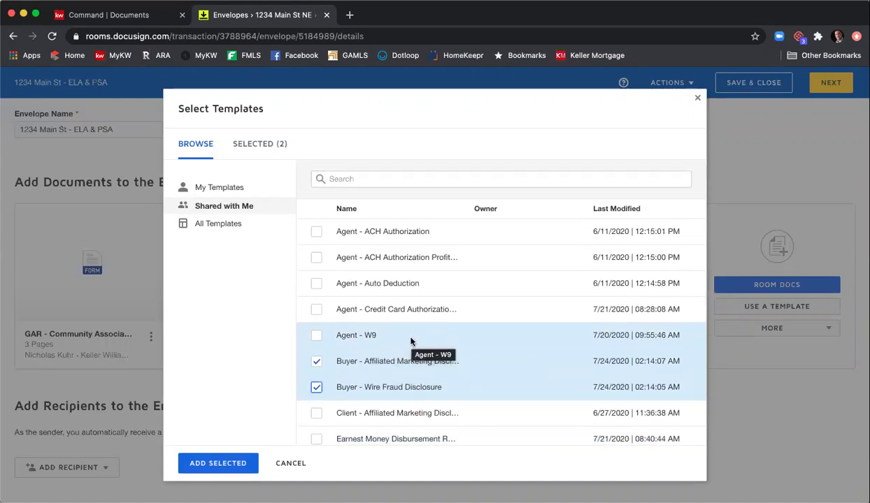
pyautogui.scroll(-2, 412, 343)
pyautogui.click(238, 461)
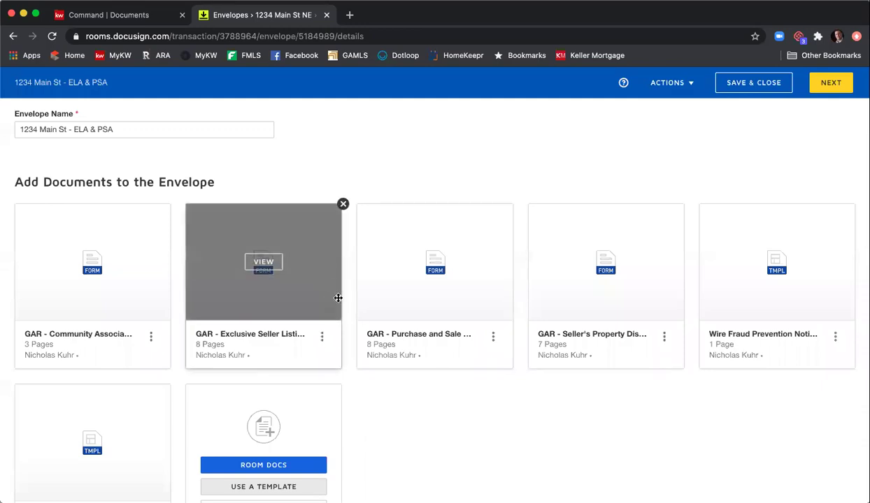
# - Drag listing agreement first, property disclosure second, and both templates ahead of Purchase and Sale
pyautogui.moveTo(307, 283); pyautogui.dragTo(134, 279)
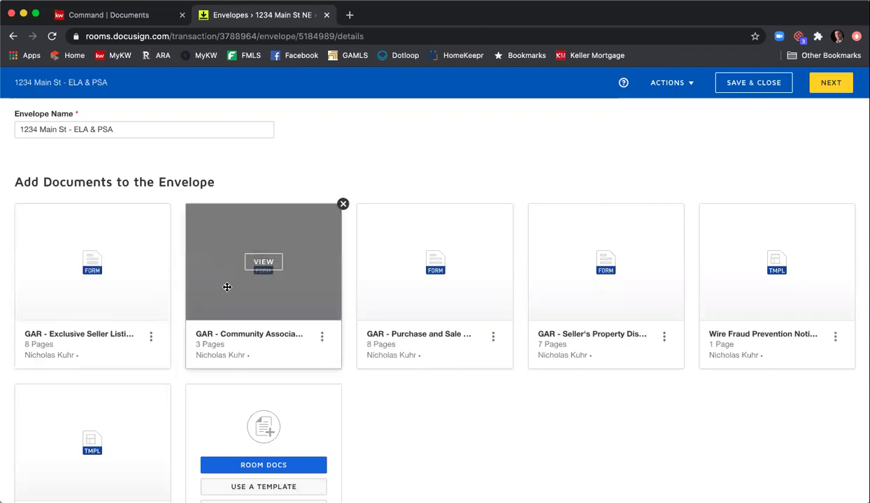
pyautogui.scroll(-2, 156, 319)
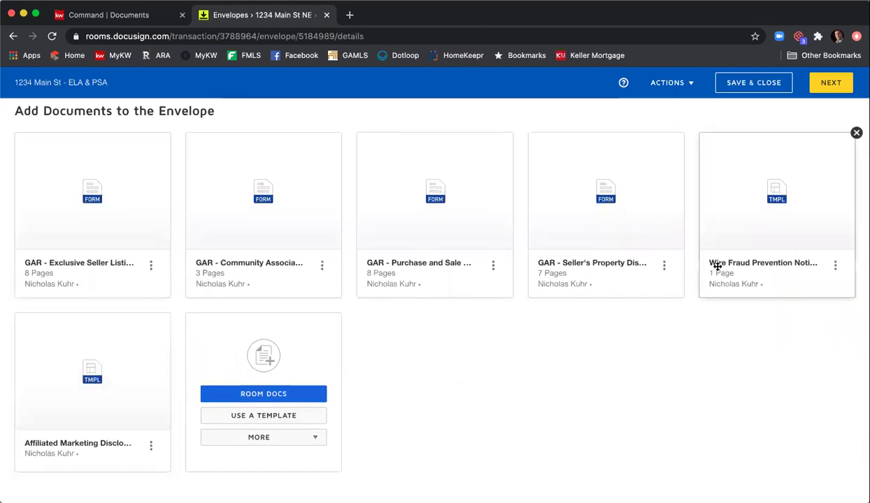
pyautogui.moveTo(662, 230); pyautogui.dragTo(305, 234)
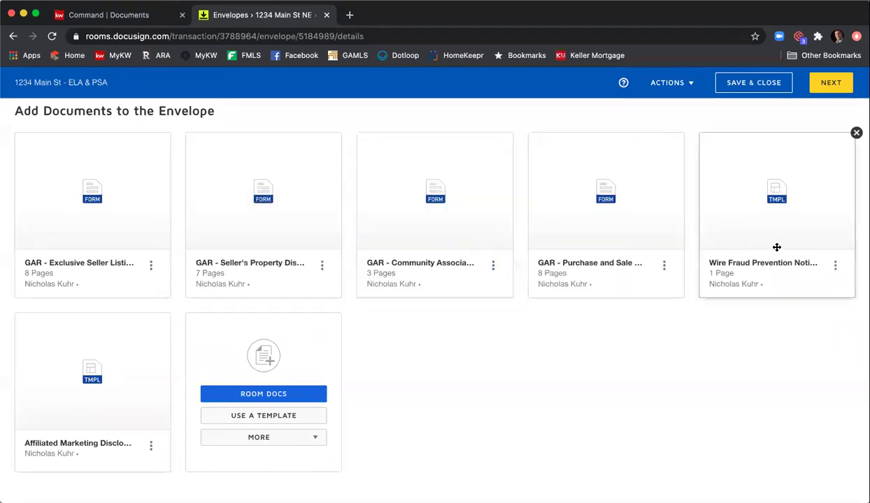
pyautogui.moveTo(760, 236); pyautogui.dragTo(601, 189)
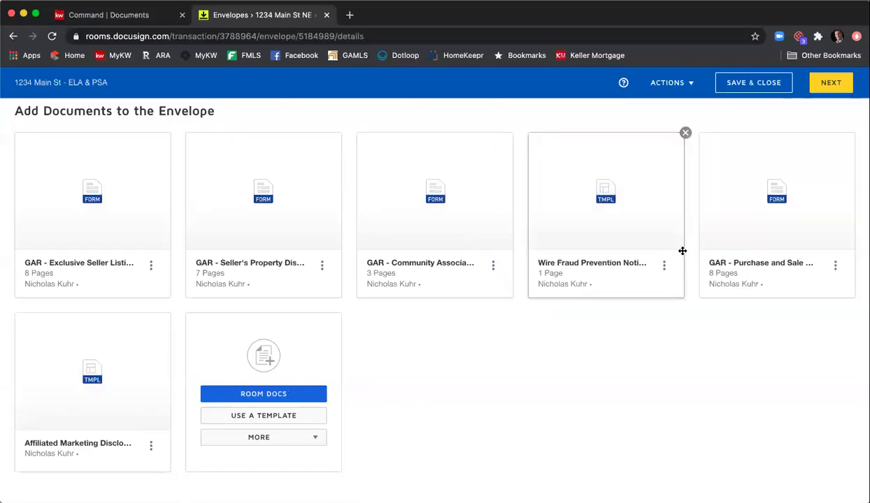
pyautogui.moveTo(82, 408); pyautogui.dragTo(596, 245)
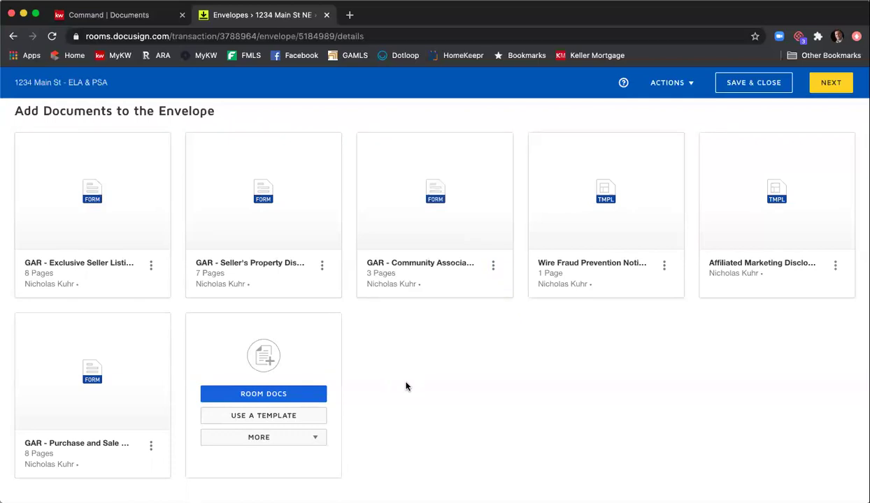
# - Open the ADD RECIPIENT dropdown to show Pre-Tagged Roles, Room Participants and Email Address
pyautogui.scroll(1, 407, 387)
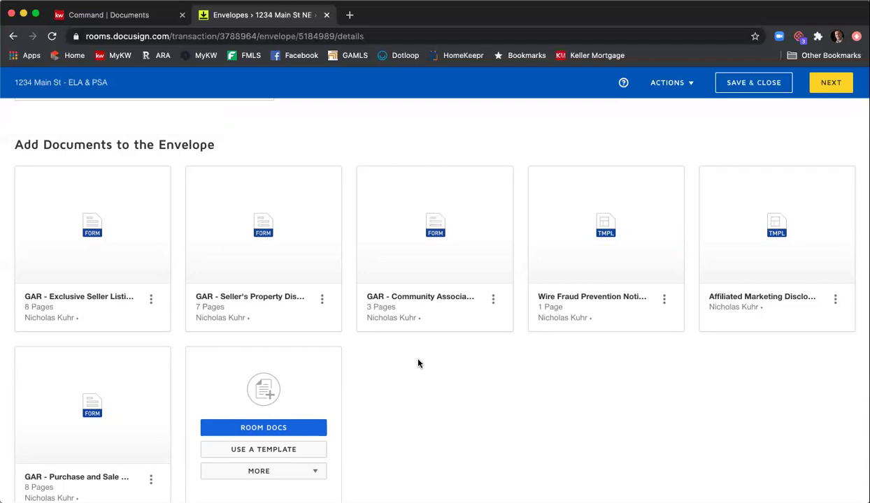
pyautogui.scroll(-6, 424, 363)
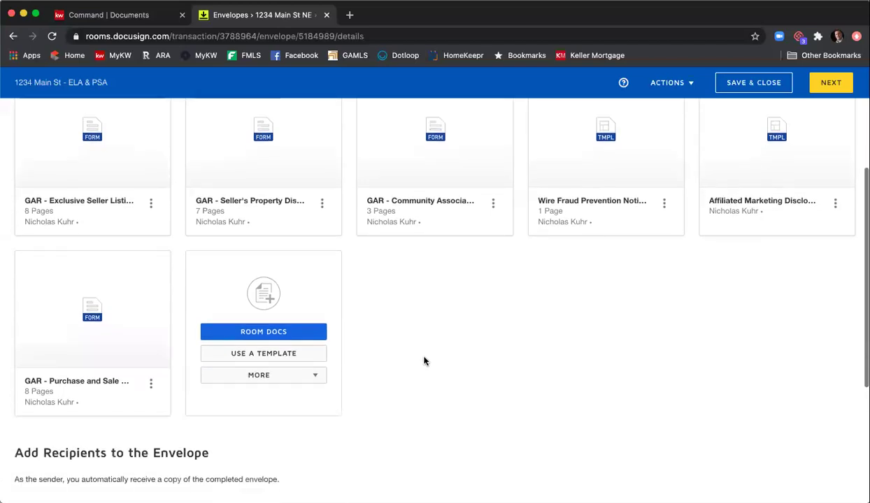
pyautogui.scroll(-3, 424, 362)
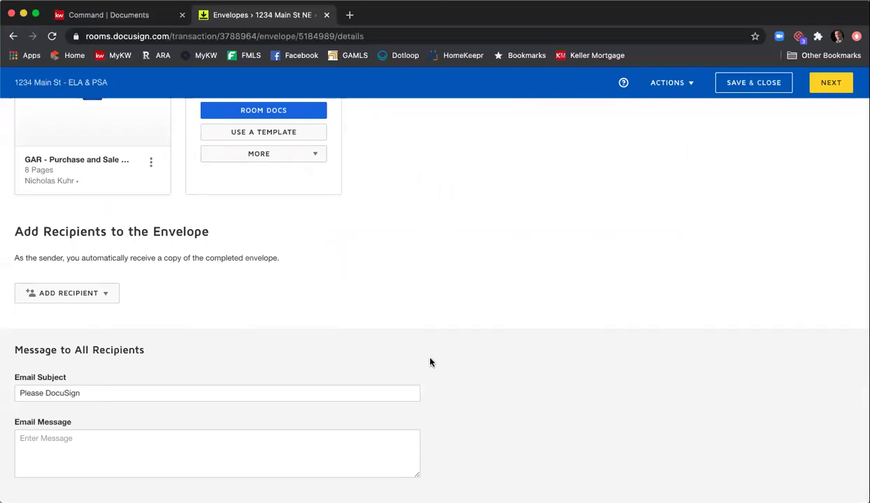
pyautogui.click(107, 297)
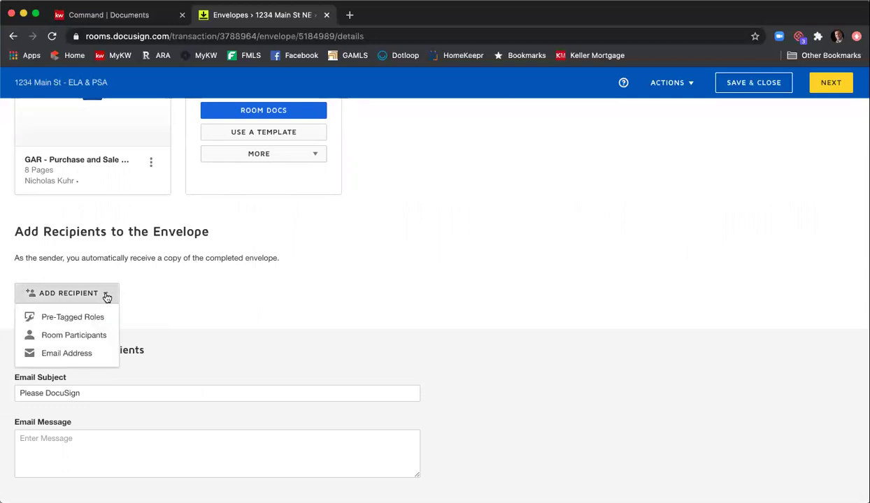
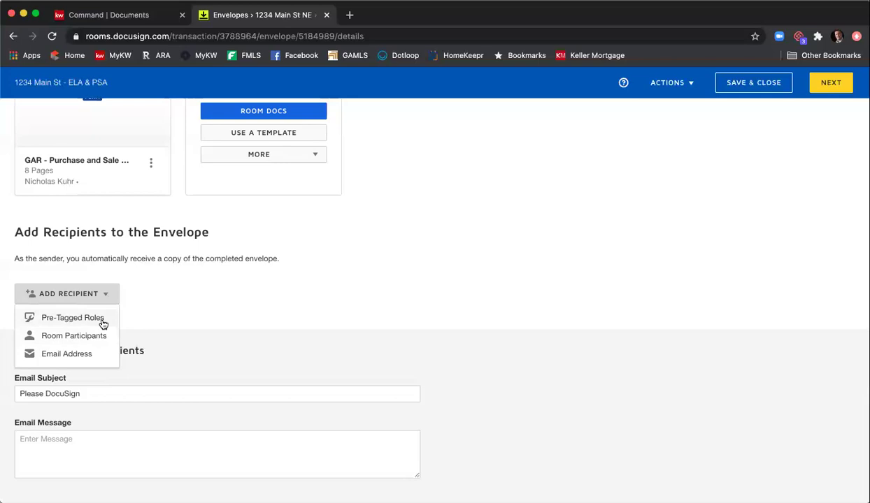
# - Add the Seller One, Seller Two and Listing Agent pre-tagged roles, each assigned to its contact
pyautogui.click(102, 320)
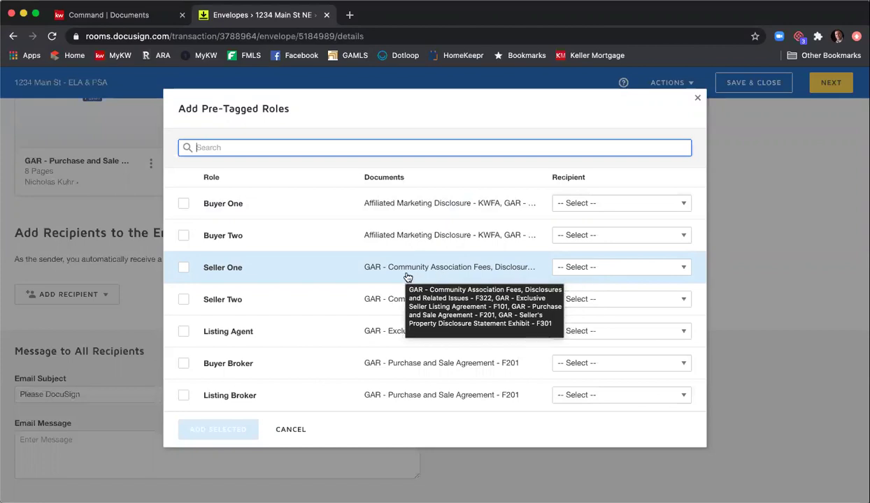
pyautogui.click(579, 268)
pyautogui.scroll(-3, 596, 309)
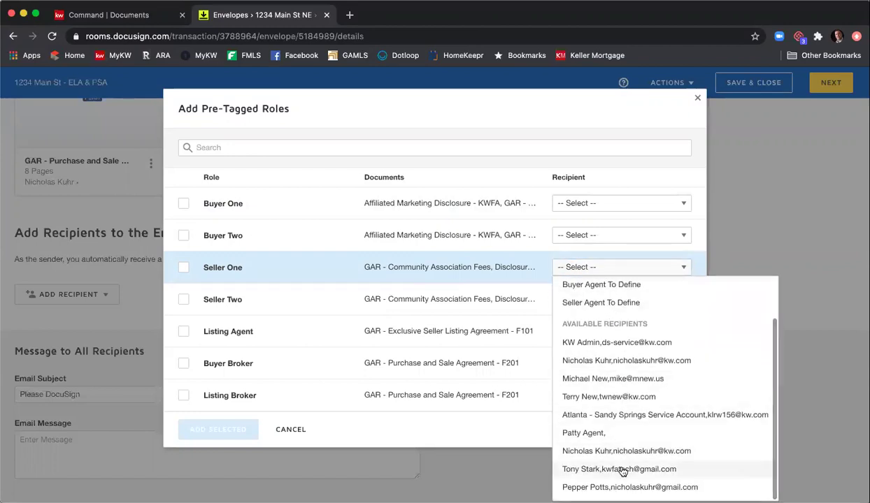
pyautogui.click(619, 468)
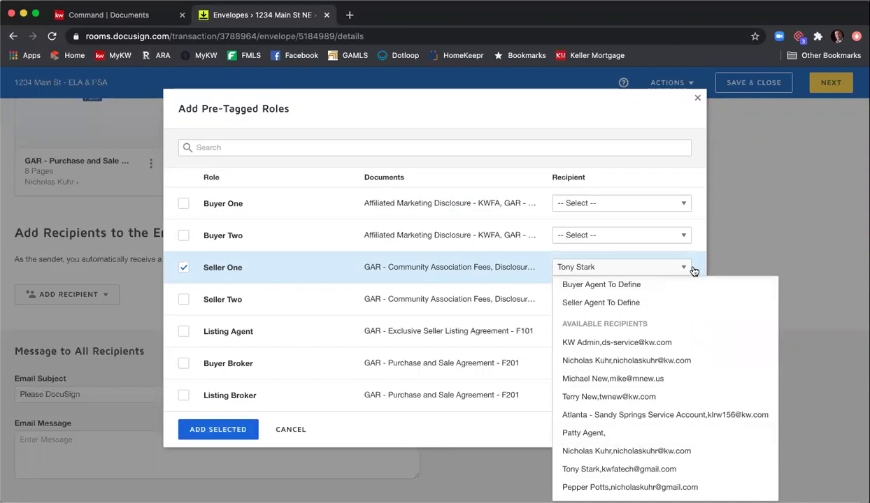
pyautogui.click(472, 274)
pyautogui.click(589, 300)
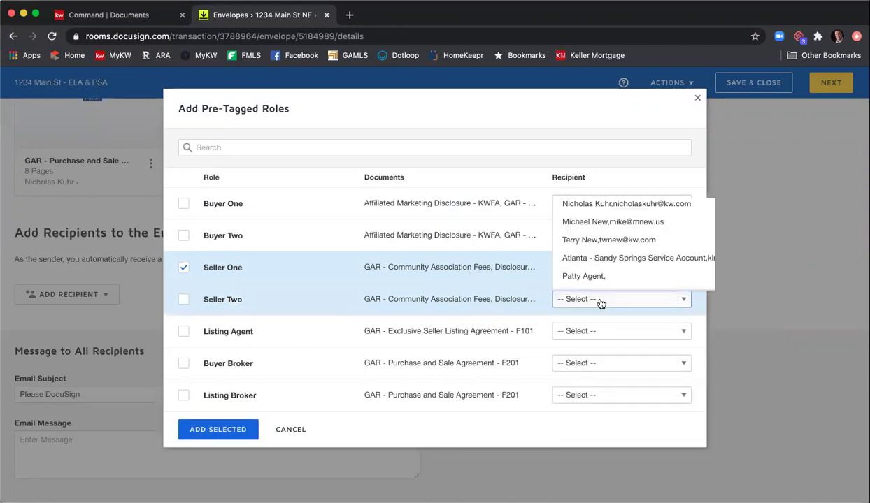
pyautogui.scroll(-2, 611, 248)
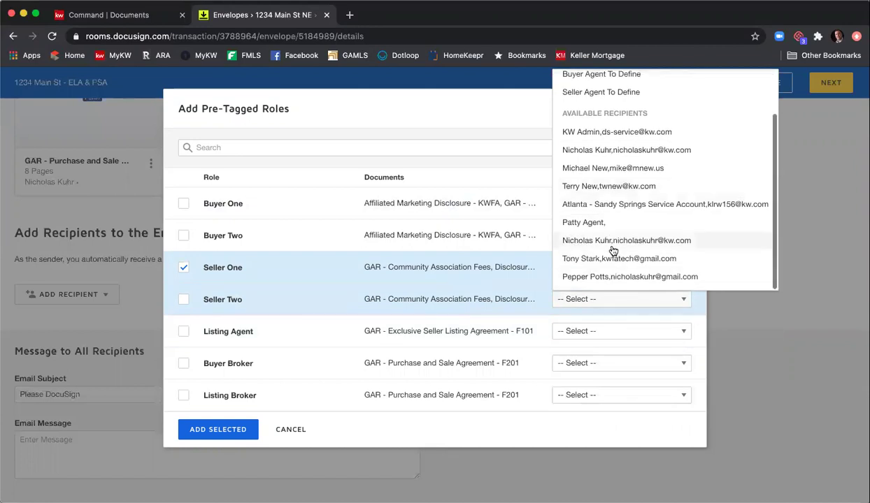
pyautogui.click(631, 278)
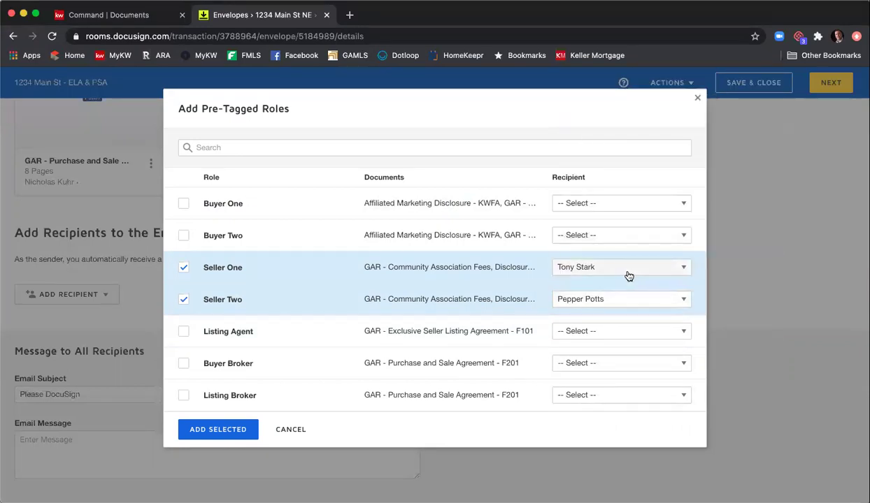
pyautogui.click(594, 330)
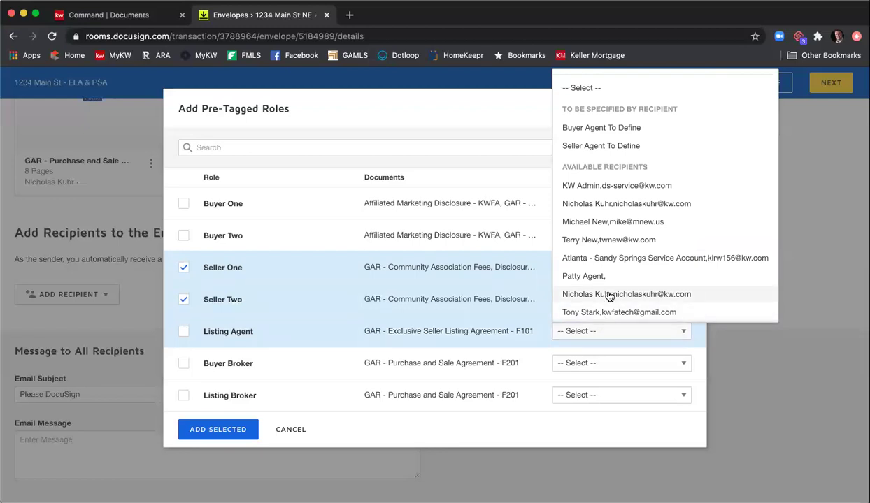
pyautogui.scroll(-1, 631, 280)
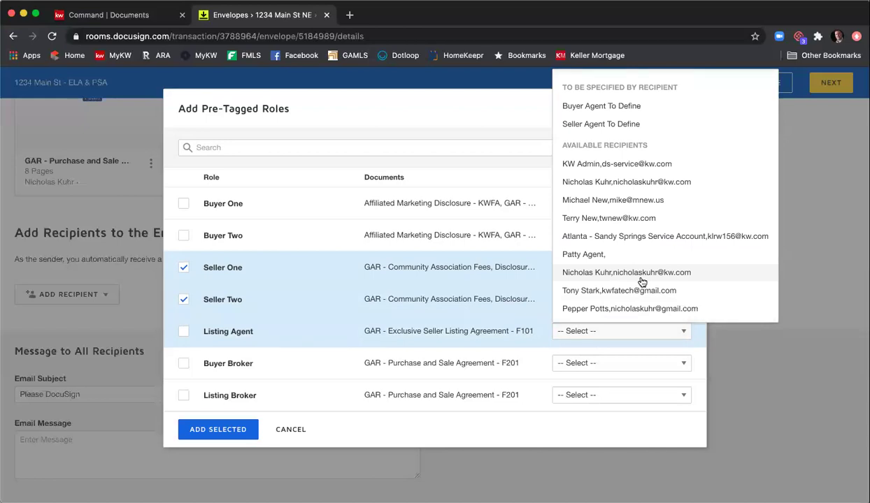
pyautogui.click(641, 276)
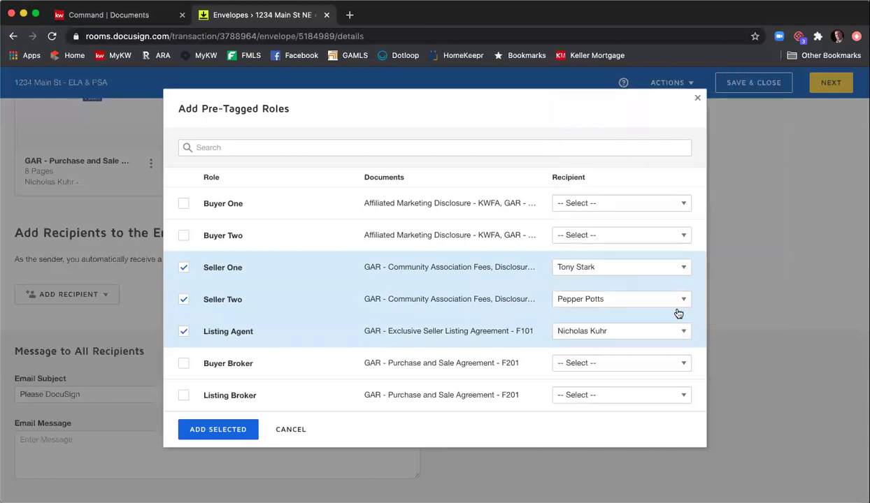
pyautogui.click(230, 431)
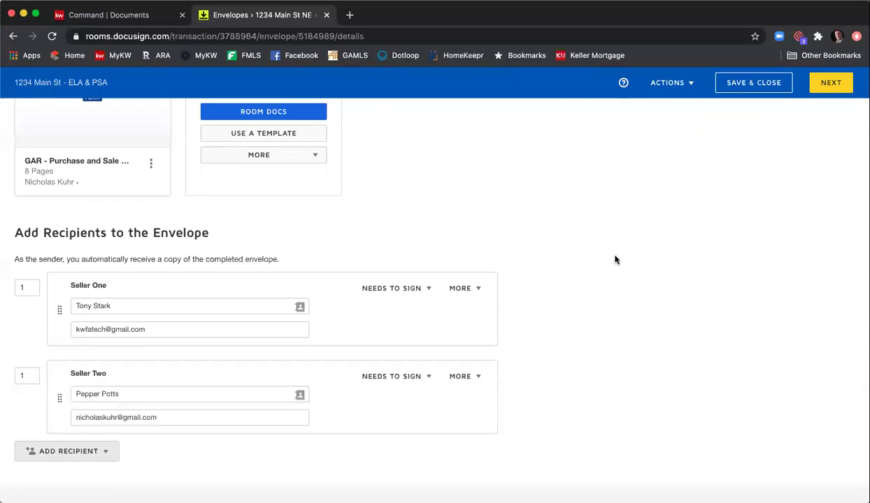
pyautogui.scroll(-2, 615, 260)
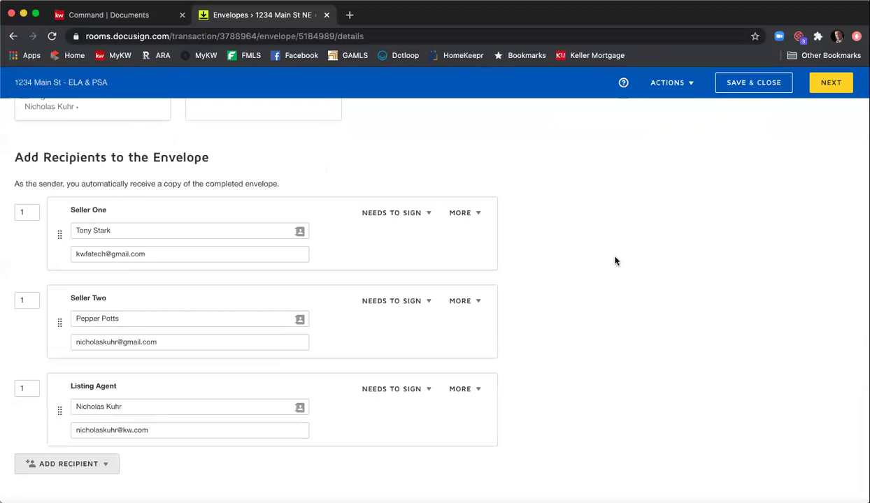
pyautogui.scroll(-2, 616, 260)
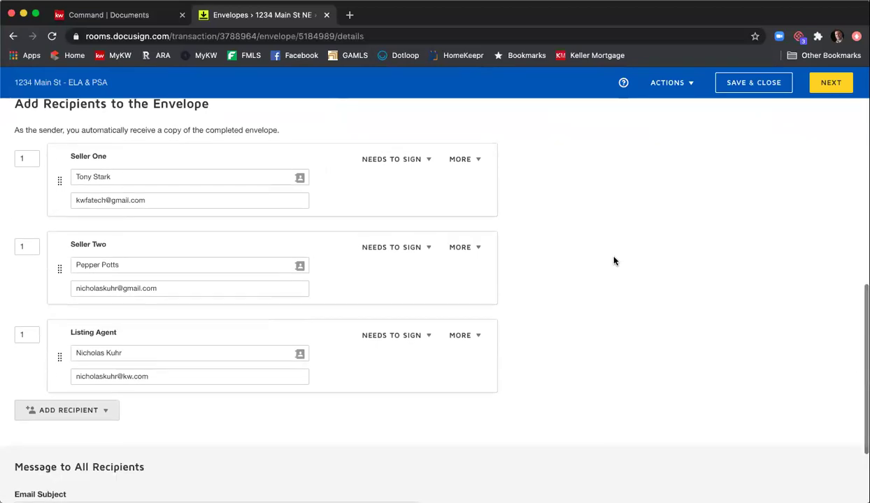
pyautogui.scroll(1, 614, 261)
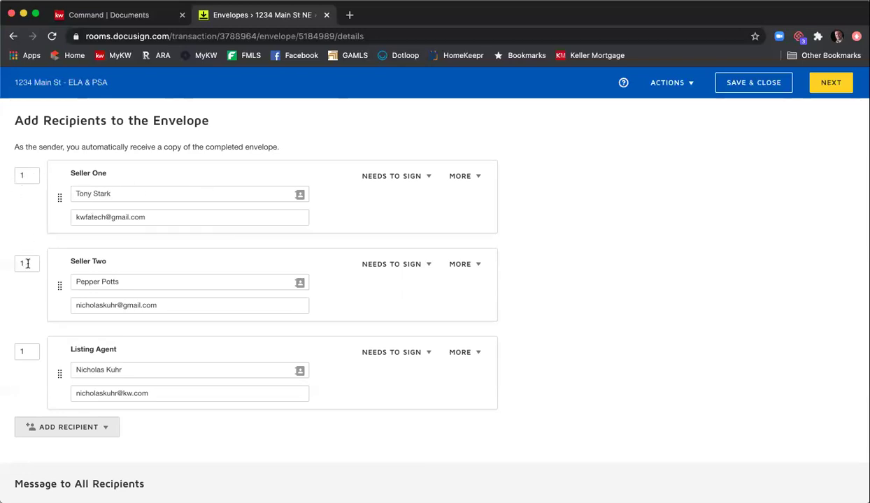
# - Set routing order 2 for Seller Two and 3 for the Listing Agent, after Seller One at 1
pyautogui.moveTo(28, 263); pyautogui.dragTo(3, 265)
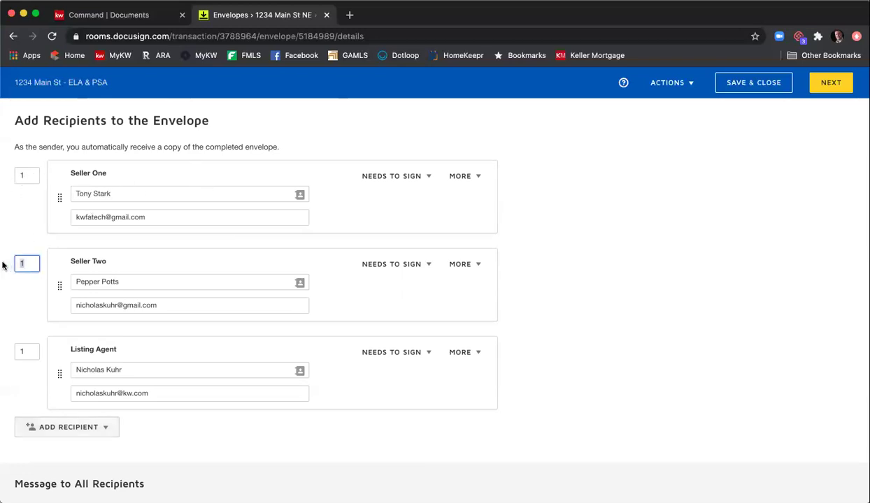
pyautogui.write('2')
pyautogui.click(28, 351)
pyautogui.write('3')
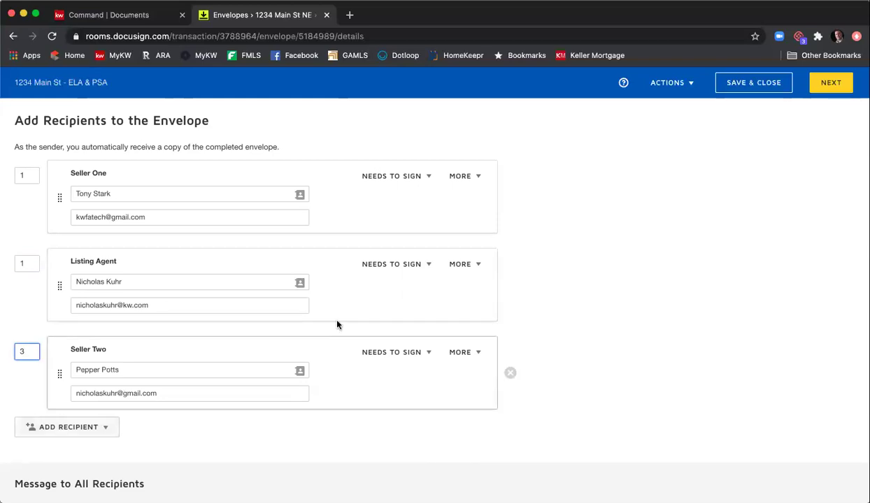
pyautogui.doubleClick(21, 351)
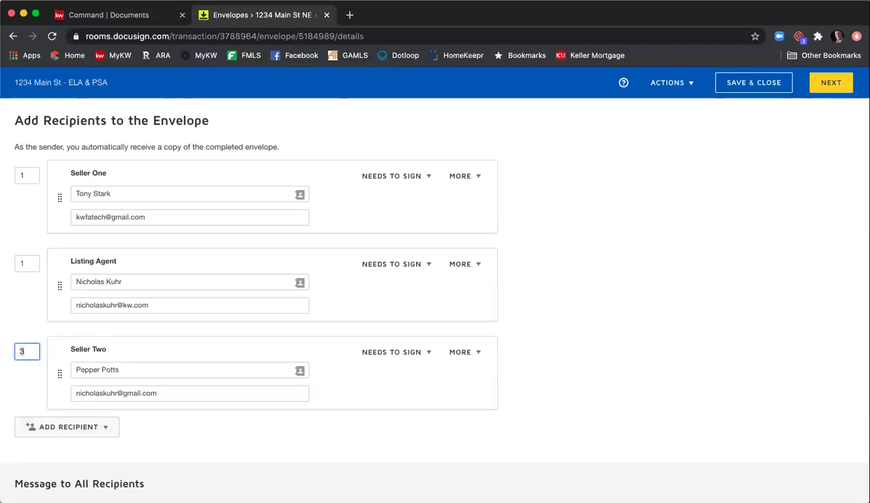
pyautogui.doubleClick(28, 262)
pyautogui.write('3')
pyautogui.click(641, 330)
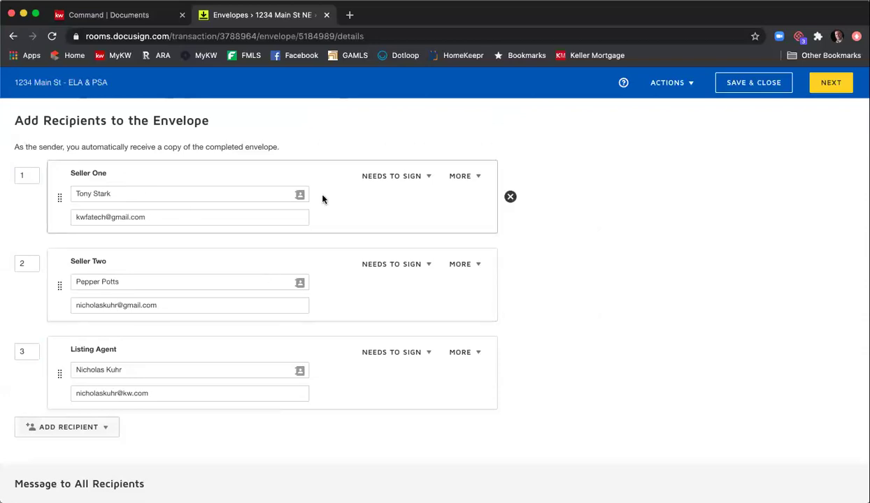
# - Expand Seller One's Needs to Sign dropdown and its MORE options
pyautogui.click(428, 178)
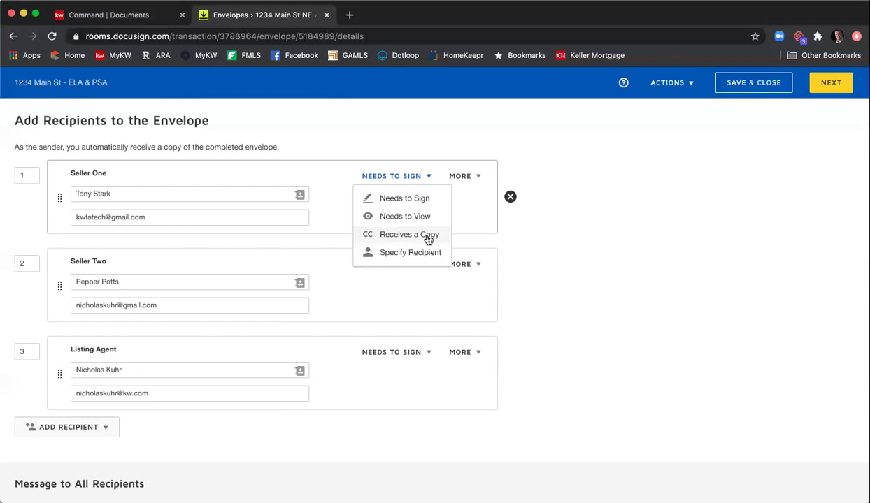
pyautogui.click(478, 177)
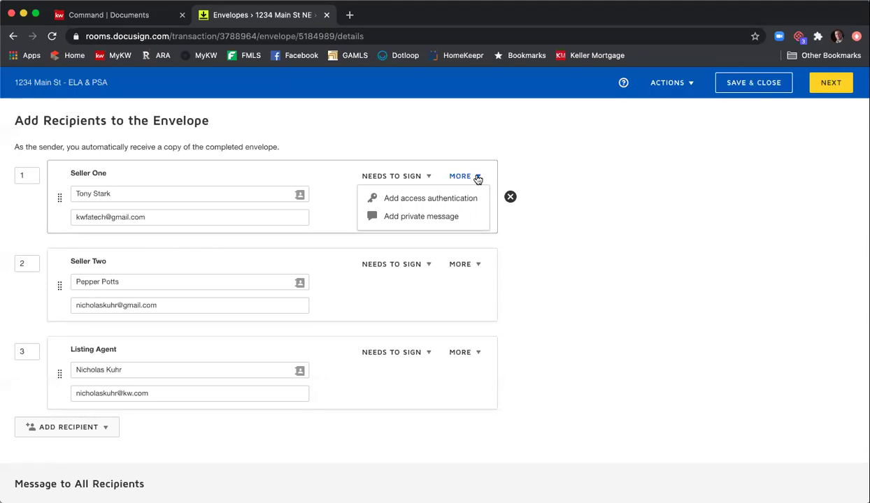
# - Enter a trial access code for Seller One, then discard the access authentication
pyautogui.click(439, 198)
pyautogui.click(119, 259)
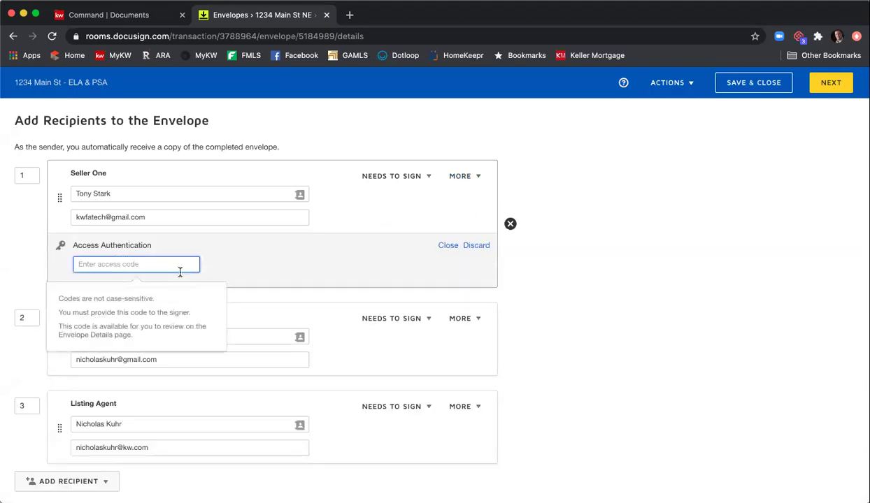
pyautogui.write('123456')
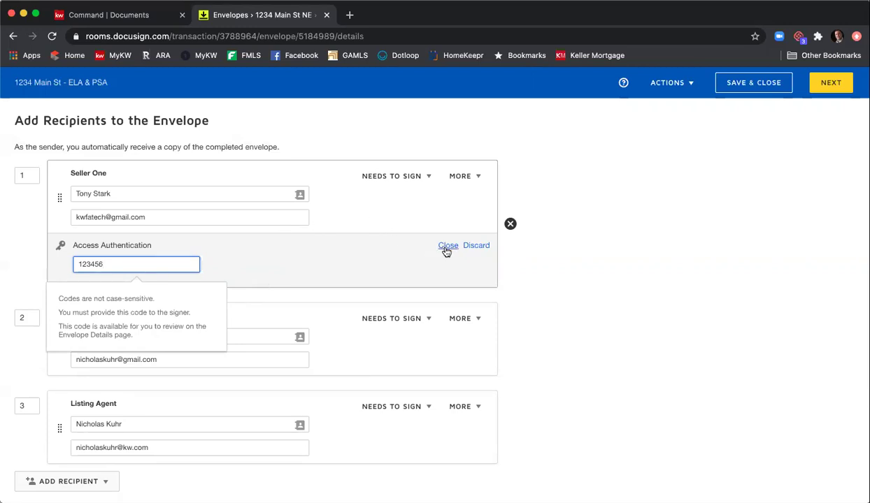
pyautogui.click(367, 266)
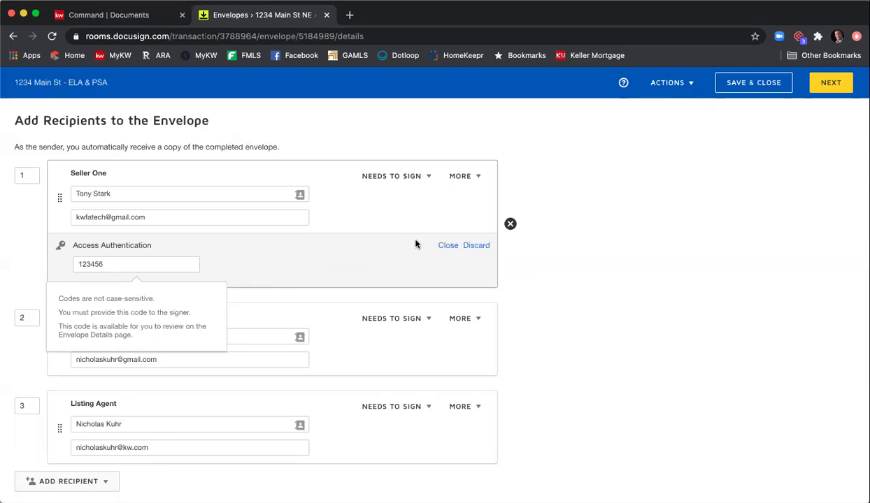
pyautogui.click(486, 246)
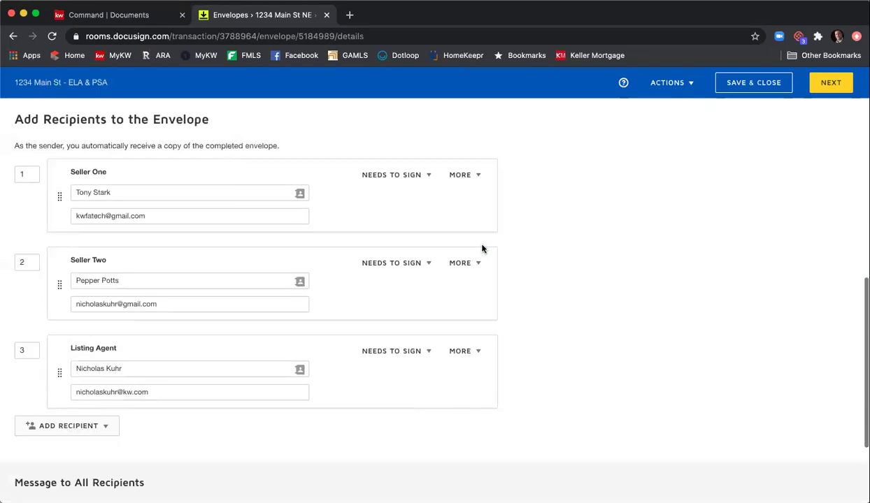
# - Write Seller One's private message requesting all SPD and CAD fields be filled, ending 'Thank you!'
pyautogui.click(474, 179)
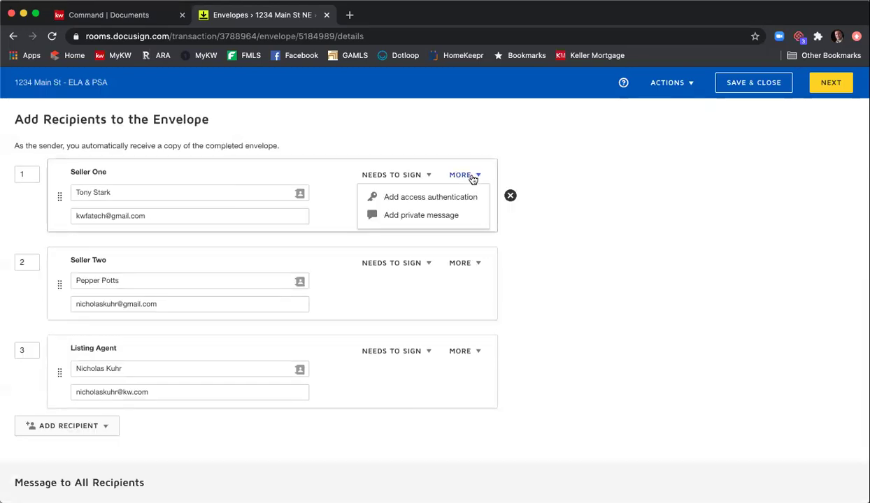
pyautogui.click(441, 223)
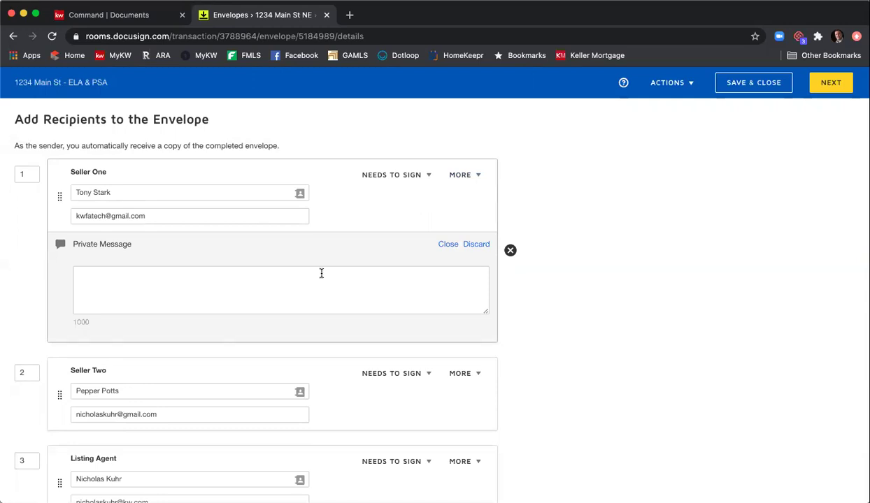
pyautogui.click(270, 285)
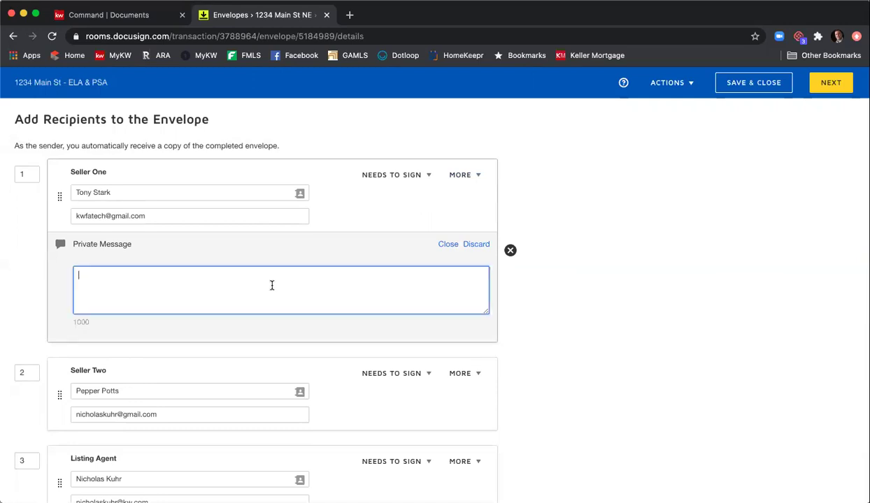
pyautogui.write('Hi Tony, please be sure to')
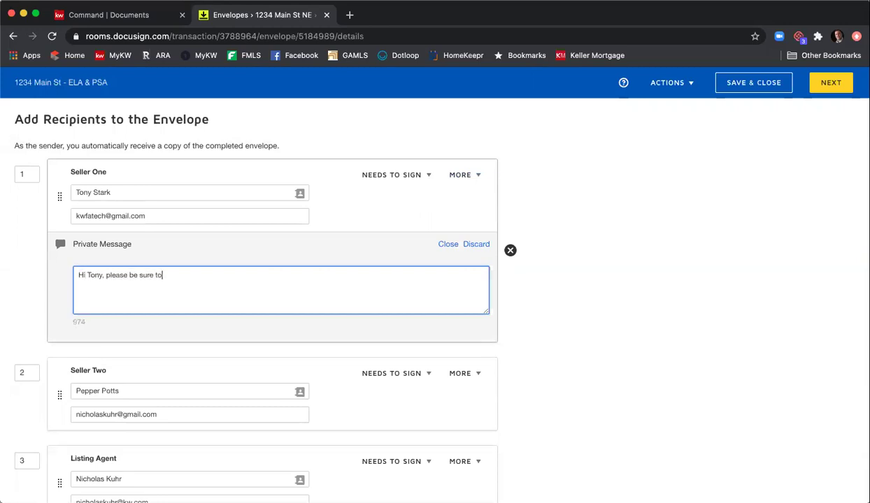
pyautogui.write(' fill in all of the fields in the SPD and ')
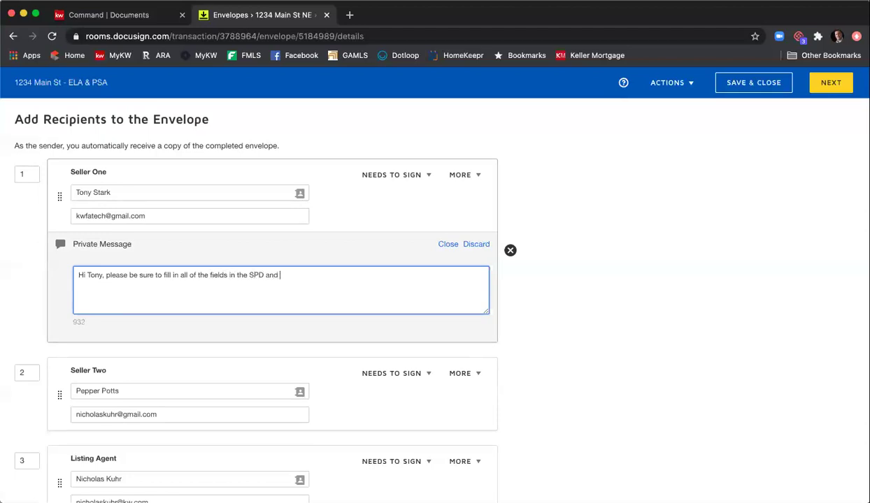
pyautogui.write('CAD before clicking finish')
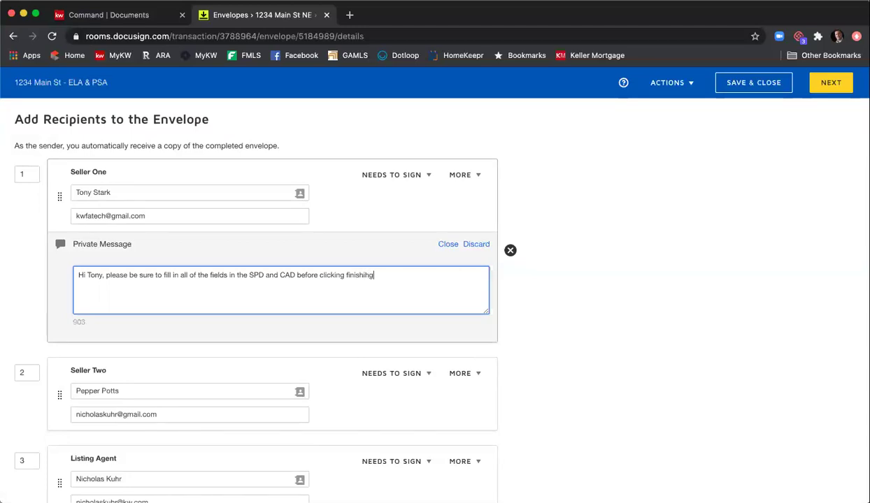
pyautogui.press('BackSpace')
pyautogui.write('.  Thank you!')
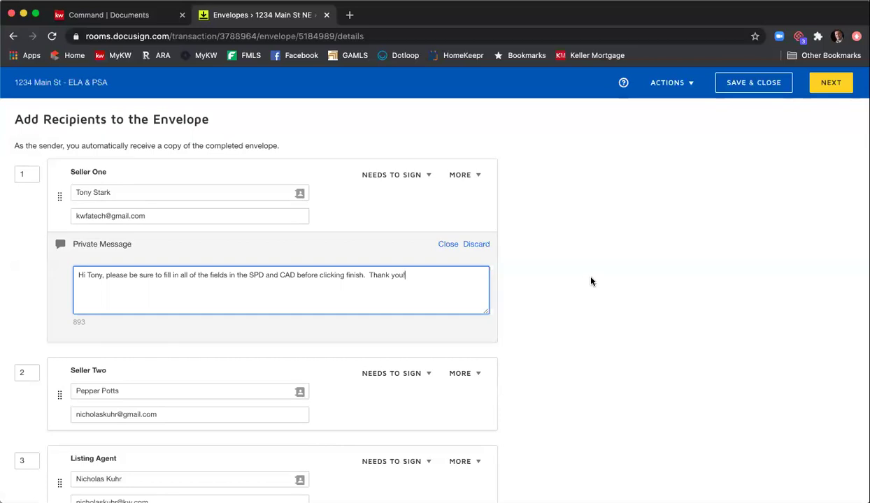
pyautogui.scroll(-3, 589, 283)
pyautogui.scroll(-3, 592, 283)
pyautogui.scroll(2, 310, 330)
pyautogui.scroll(-2, 316, 332)
# - Append ' - 1234 Main St ELA & PSA' to the email subject
pyautogui.click(298, 389)
pyautogui.write('- 12')
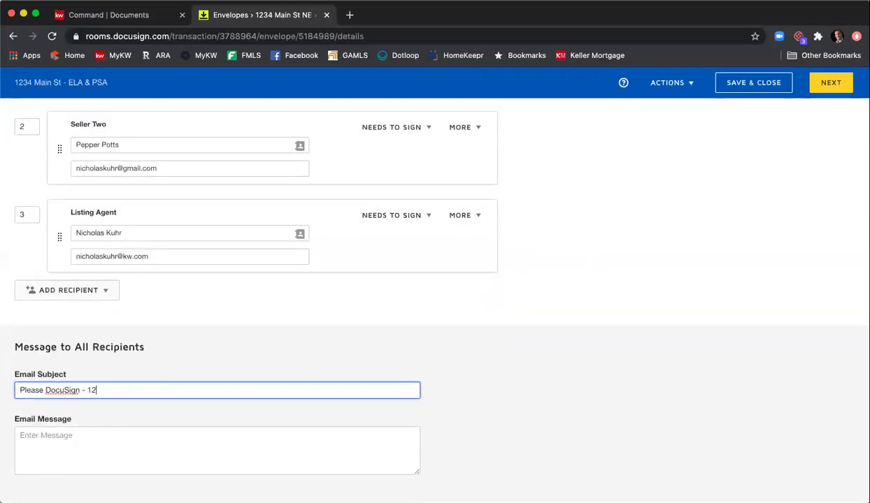
pyautogui.write('34 Main St ELA & PSA')
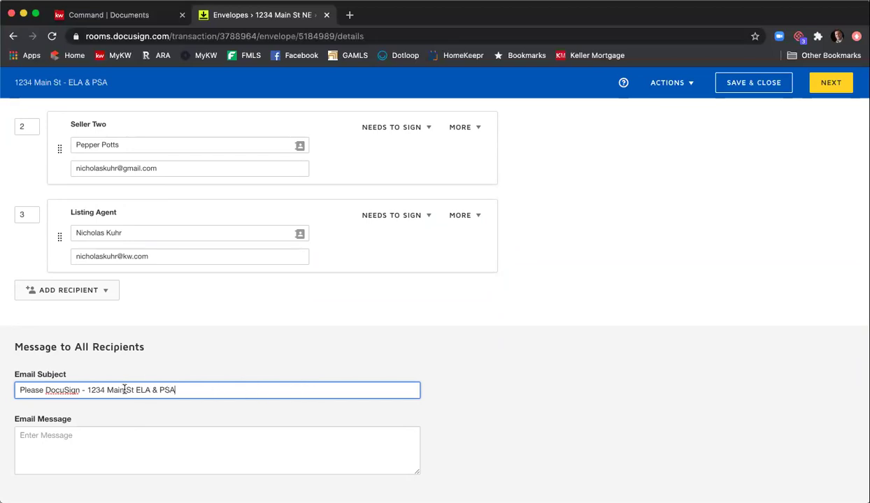
pyautogui.click(195, 418)
# - Write the all-recipient message greeting both sellers, asking them to review and sign, with a sign-off
pyautogui.click(194, 433)
pyautogui.write('Hi P')
pyautogui.press('BackSpace')
pyautogui.write('Tony & Pepper,')
pyautogui.press('Return')
pyautogui.write('Please review and sing a')
pyautogui.press('BackSpace')
pyautogui.press('BackSpace')
pyautogui.press('BackSpace')
pyautogui.press('BackSpace')
pyautogui.write('ng at your earliest conven')
pyautogui.write('ience.')
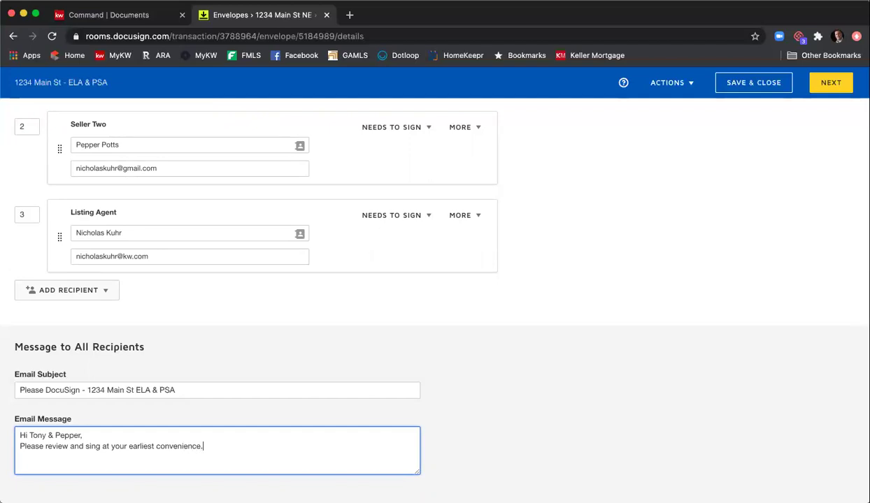
pyautogui.press('Return')
pyautogui.write('Thank you,')
pyautogui.press('Return')
pyautogui.write('Nick')
pyautogui.scroll(8, 592, 396)
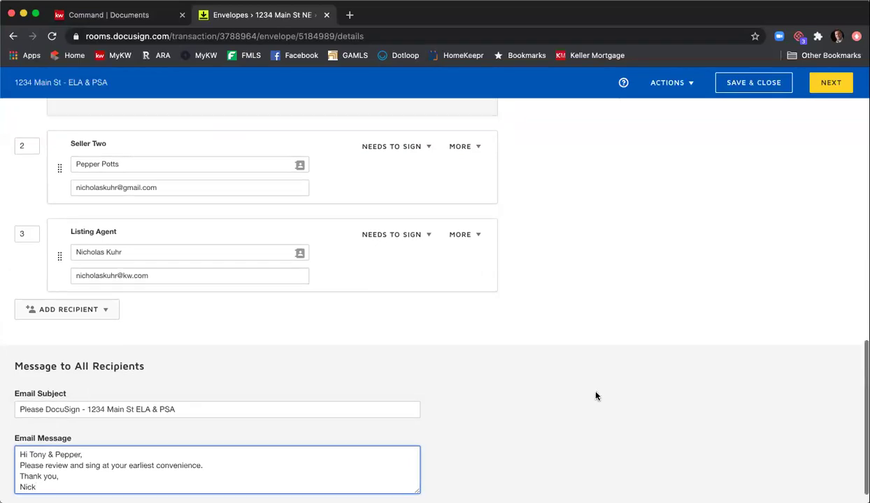
pyautogui.scroll(4, 625, 403)
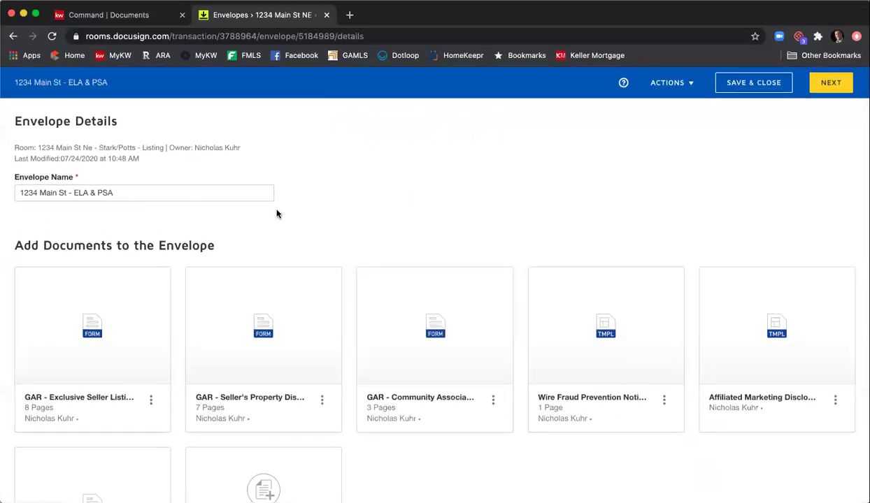
pyautogui.scroll(-5, 278, 213)
pyautogui.scroll(-4, 540, 268)
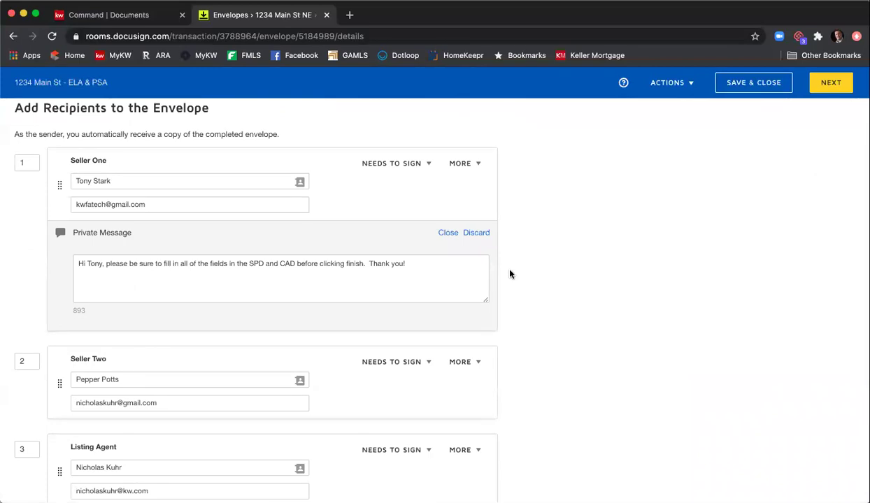
pyautogui.scroll(-5, 618, 272)
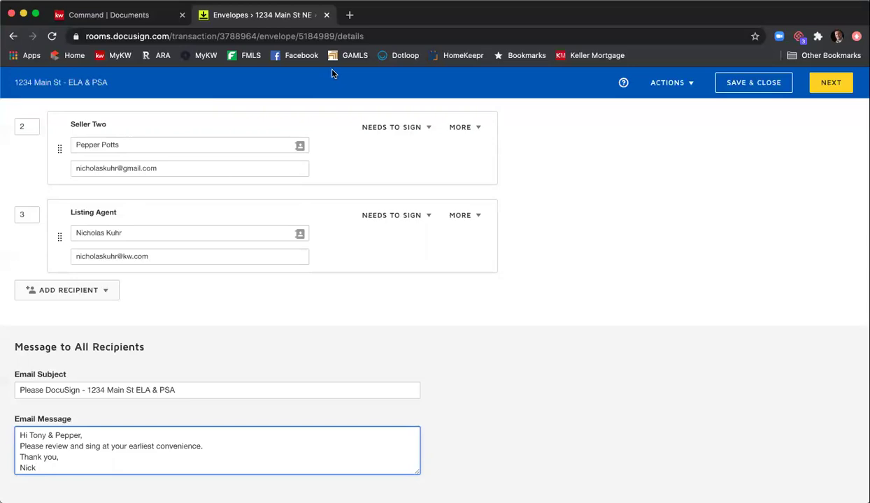
# - Continue to the Add Fields page for the envelope's documents
pyautogui.click(822, 87)
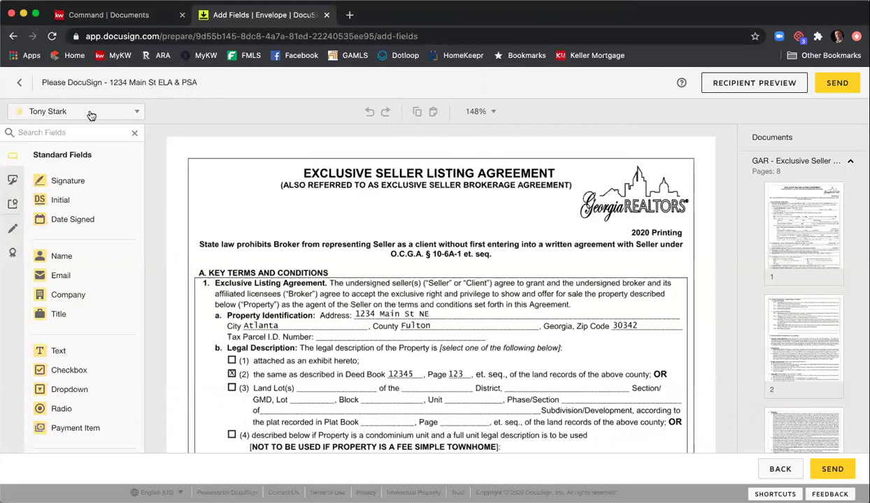
# - Switch the field recipient dropdown through the second seller, ending on the listing agent
pyautogui.click(138, 112)
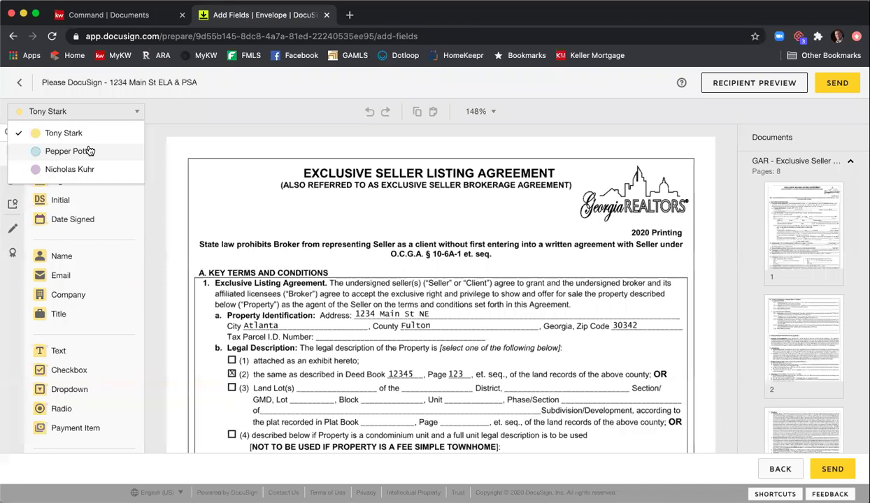
pyautogui.click(156, 142)
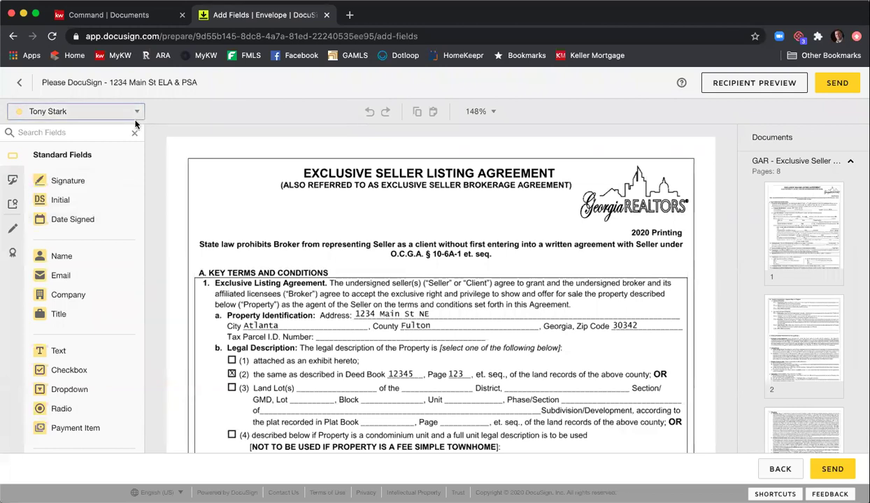
pyautogui.click(104, 112)
pyautogui.click(100, 151)
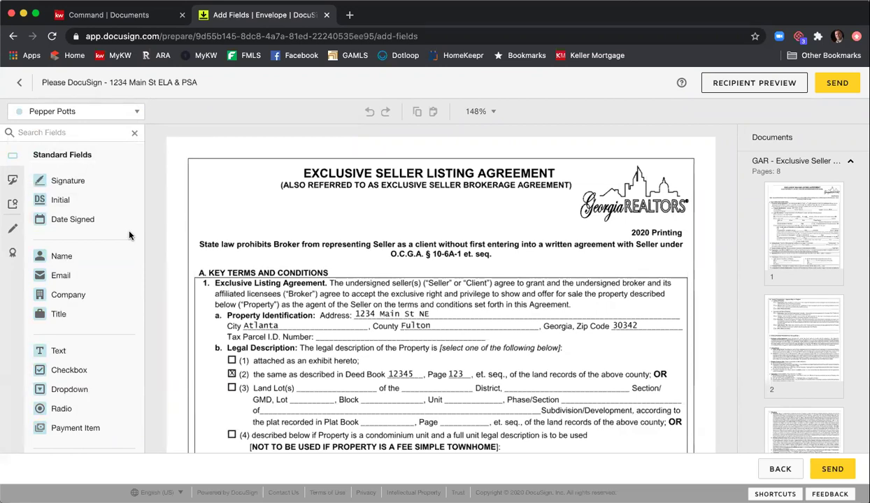
pyautogui.click(83, 112)
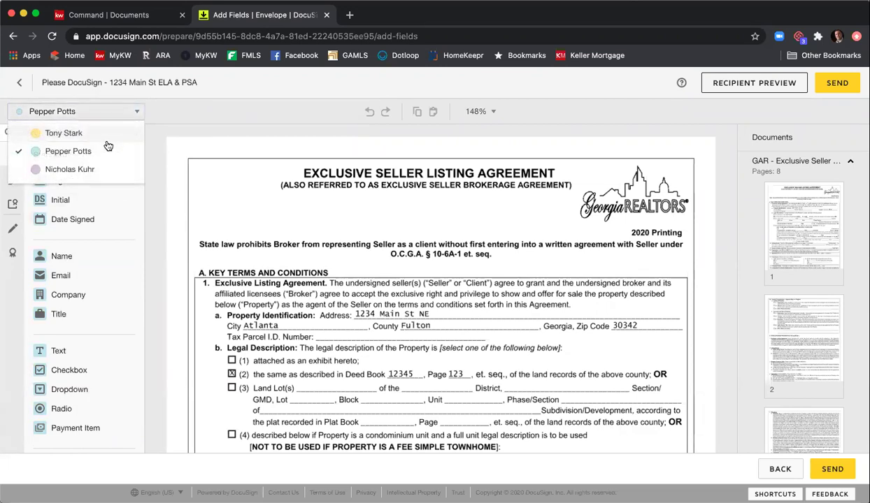
pyautogui.click(100, 169)
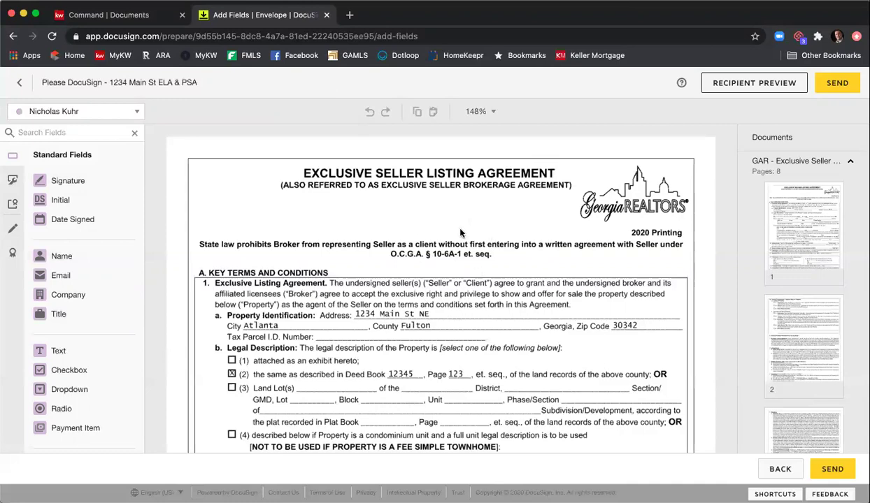
# - Collapse and re-expand the GAR - Exclusive Seller thumbnails and scroll down to page 8
pyautogui.scroll(-5, 461, 232)
pyautogui.scroll(3, 462, 224)
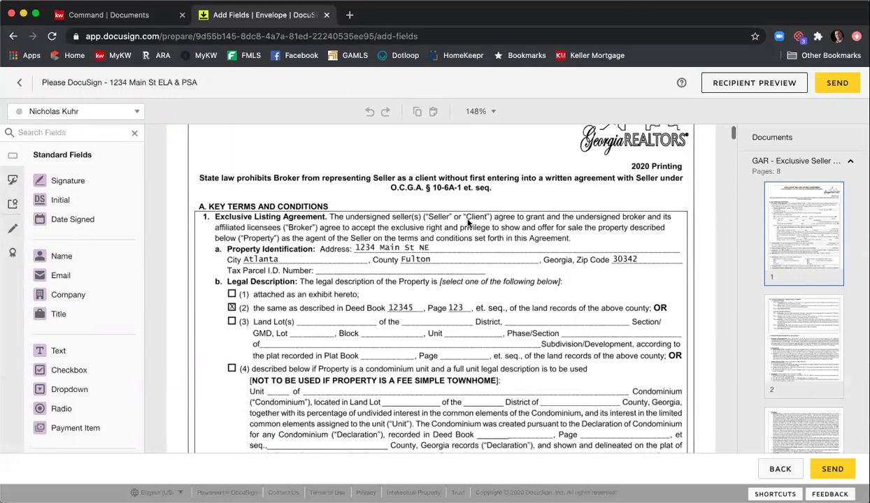
pyautogui.click(835, 164)
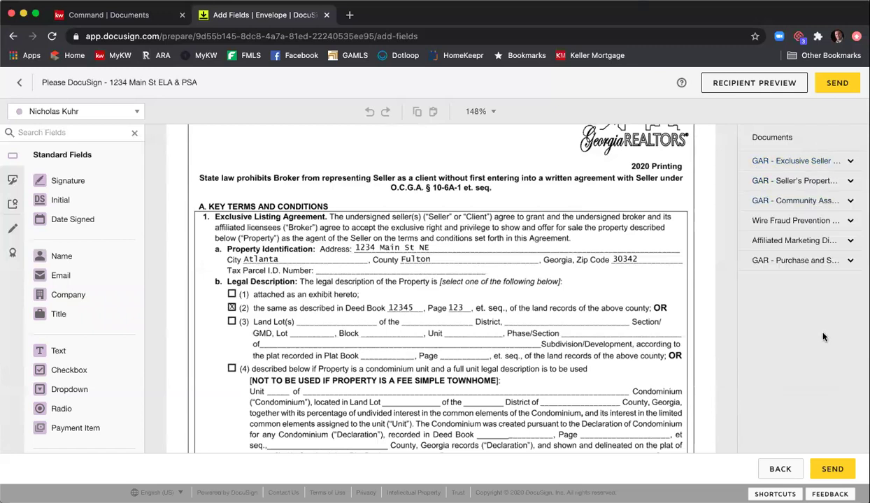
pyautogui.click(793, 164)
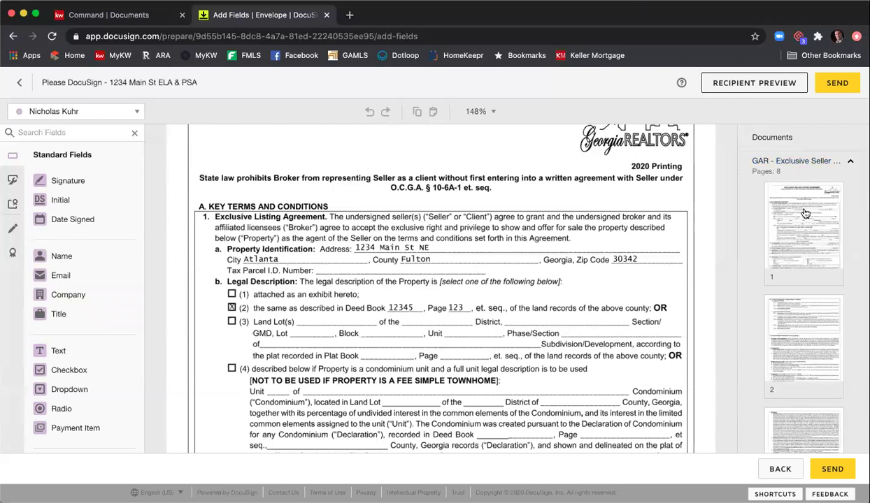
pyautogui.scroll(-5, 806, 213)
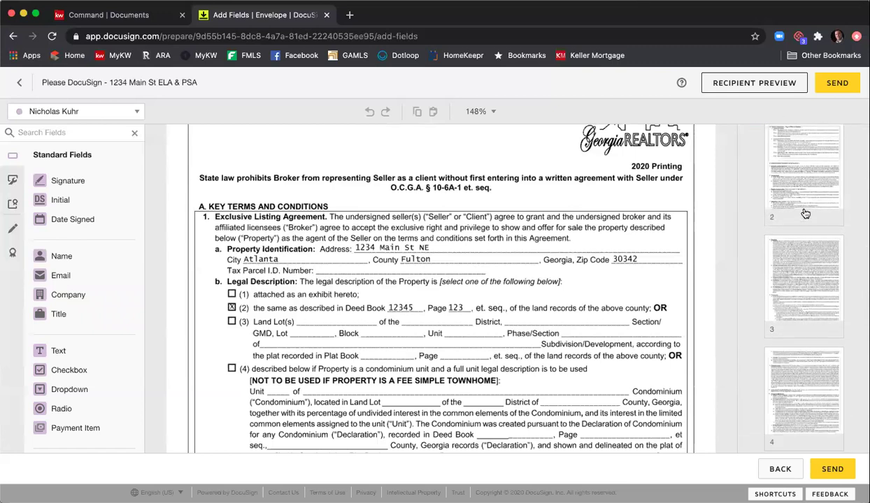
pyautogui.scroll(-5, 805, 213)
pyautogui.scroll(-5, 805, 213)
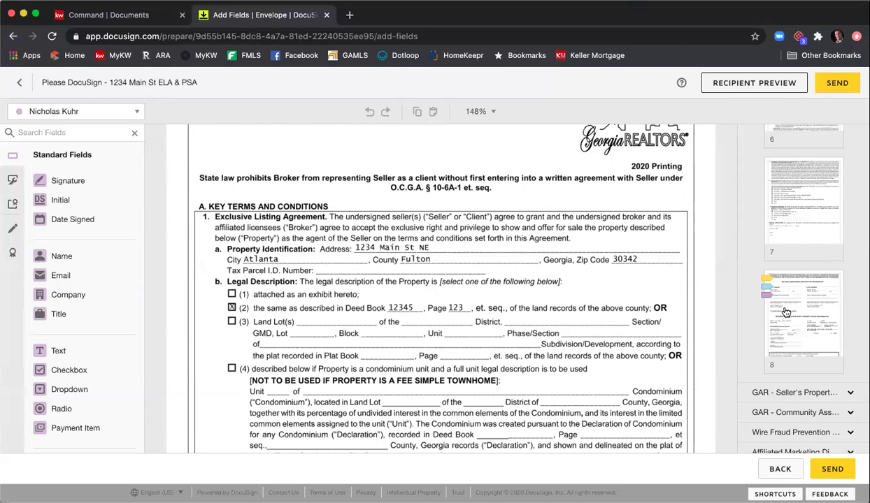
# - Open page 8 of the listing agreement and review its seller, broker and receipt sections
pyautogui.click(786, 312)
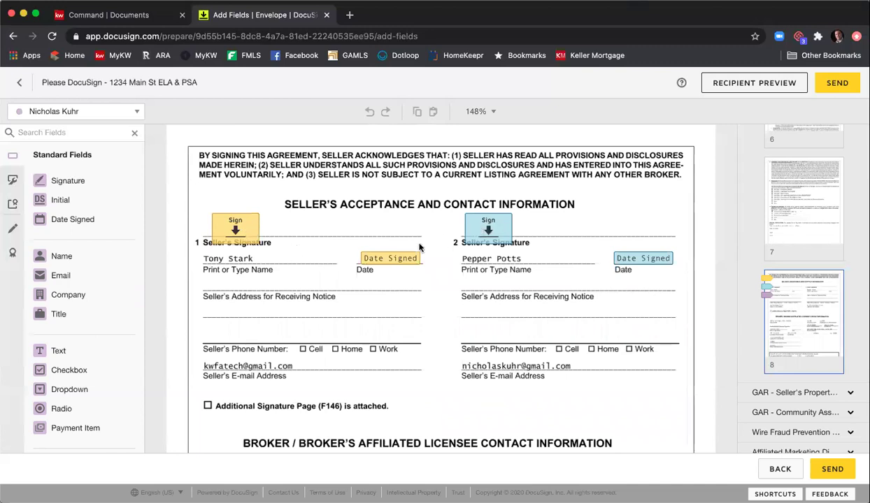
pyautogui.scroll(-5, 412, 243)
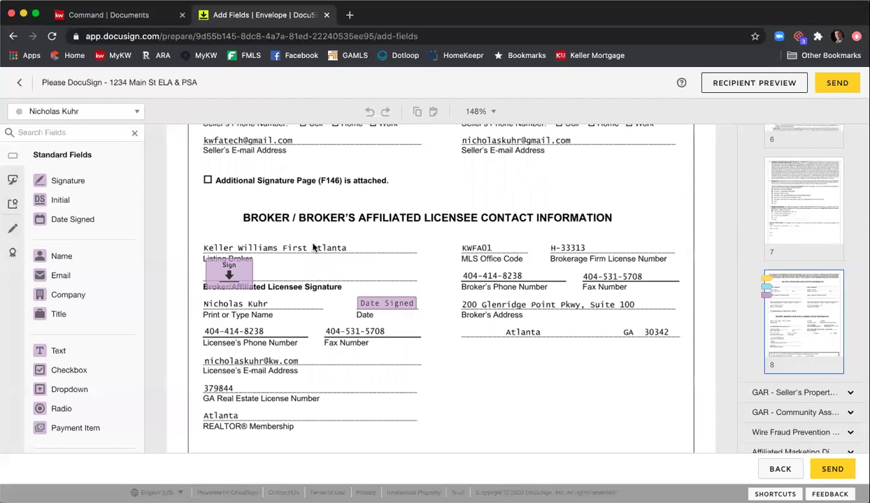
pyautogui.scroll(5, 314, 248)
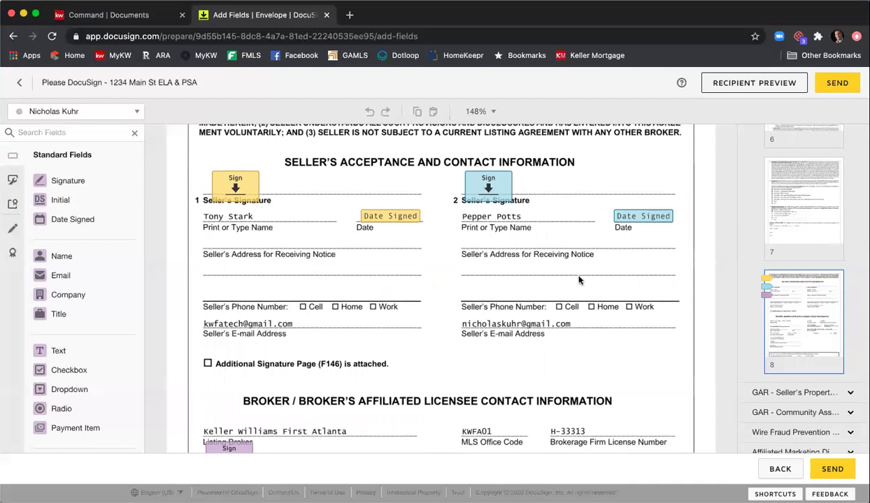
pyautogui.scroll(-10, 584, 276)
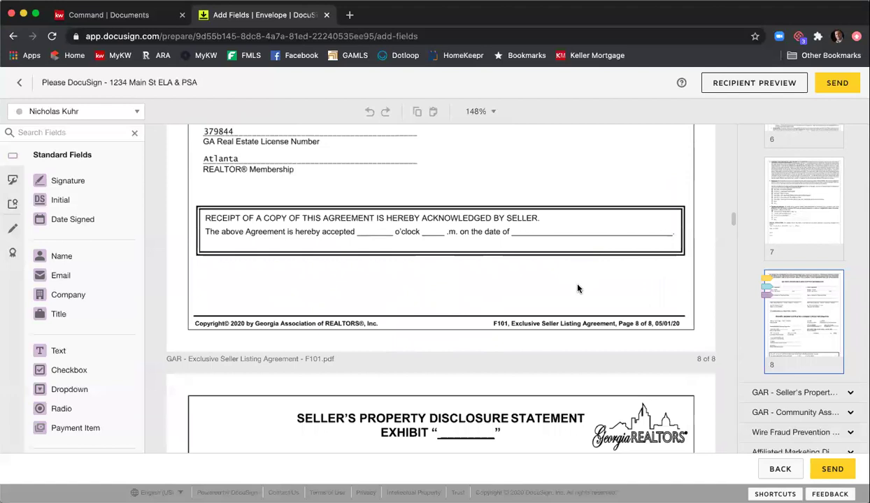
pyautogui.scroll(3, 577, 279)
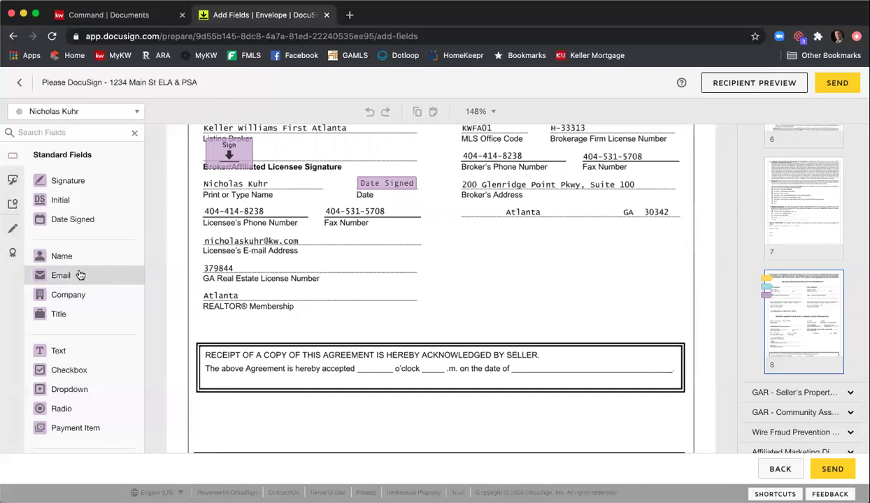
# - Add a Date Signed field on the receipt date line and two resized text fields around 'o'clock'
pyautogui.moveTo(81, 229); pyautogui.dragTo(546, 368)
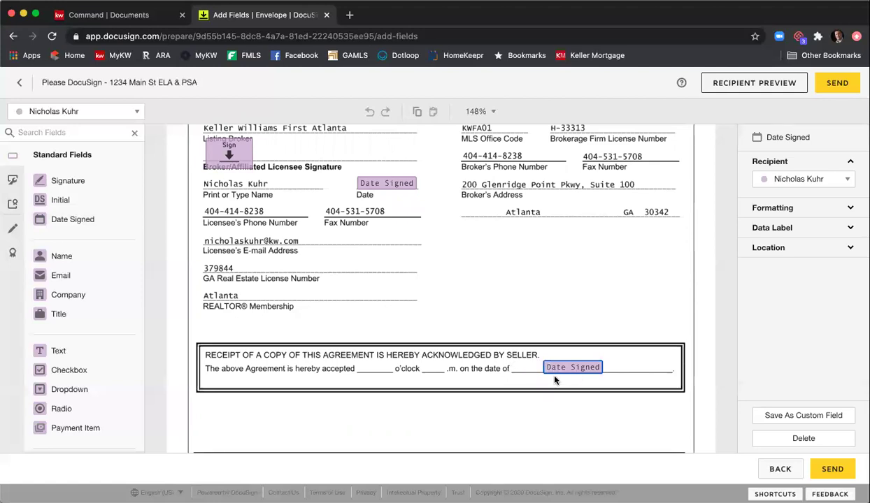
pyautogui.moveTo(42, 352); pyautogui.dragTo(358, 360)
pyautogui.moveTo(421, 357); pyautogui.dragTo(389, 359)
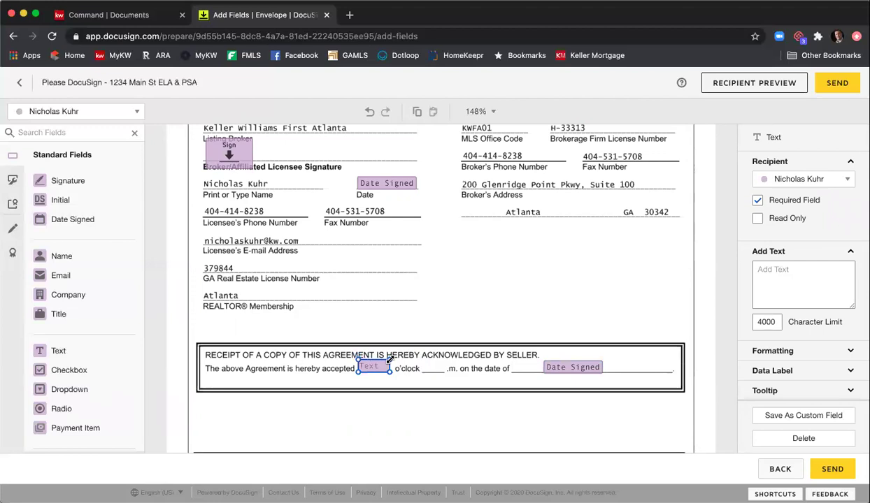
pyautogui.moveTo(63, 349); pyautogui.dragTo(415, 358)
pyautogui.moveTo(492, 357); pyautogui.dragTo(446, 358)
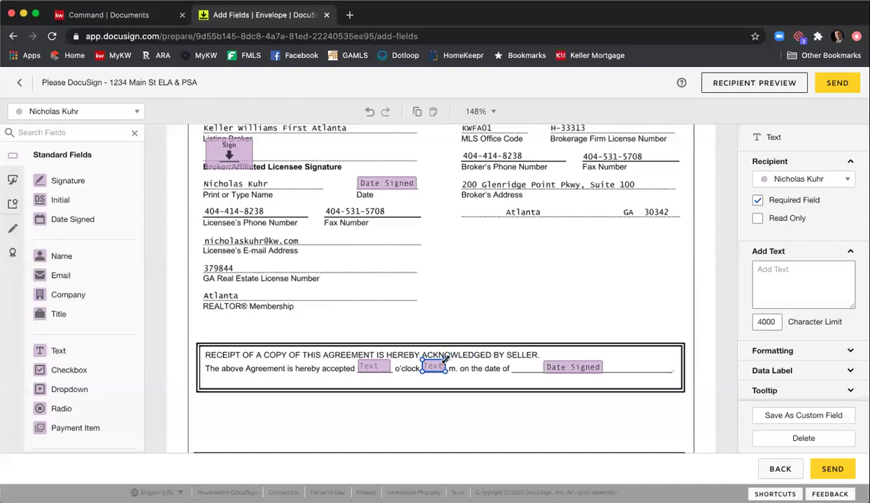
pyautogui.click(450, 328)
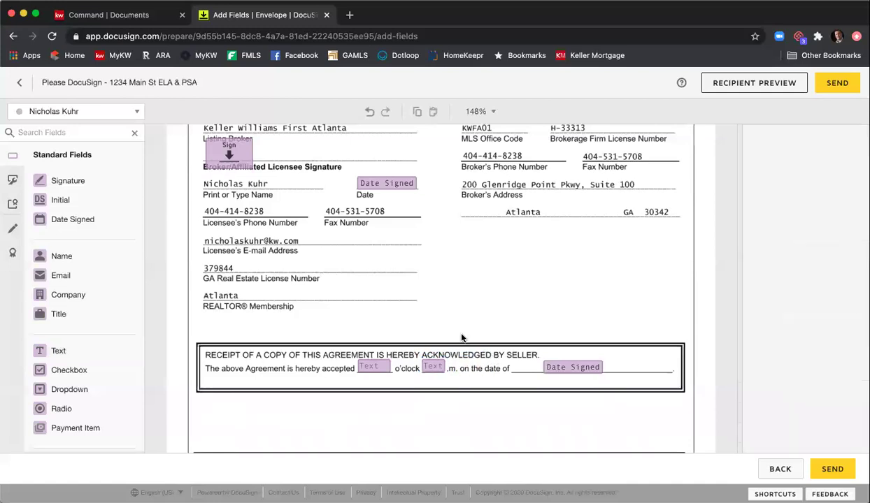
pyautogui.click(374, 371)
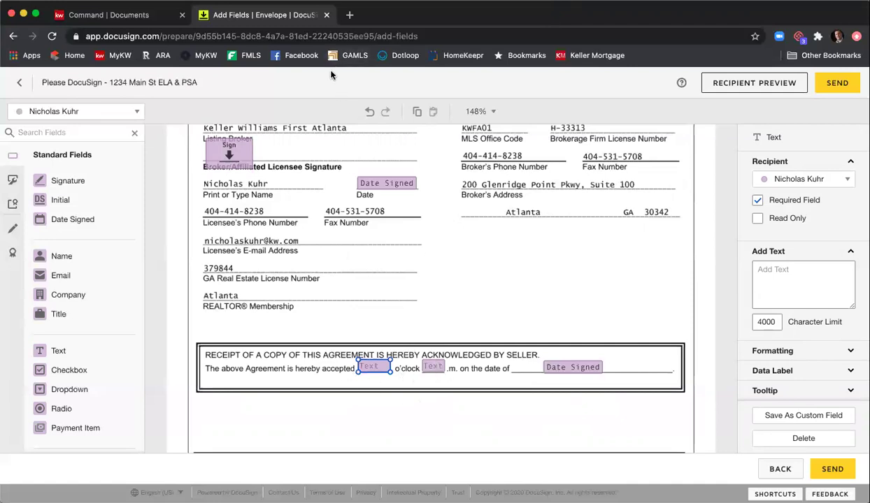
# - Deselect the o'clock field and scroll down to the Seller's Property Disclosure Statement
pyautogui.click(482, 281)
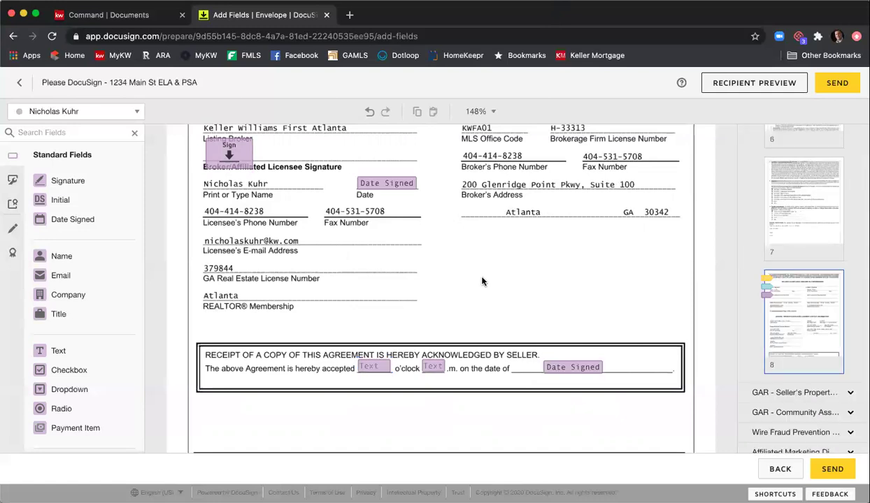
pyautogui.scroll(-5, 481, 282)
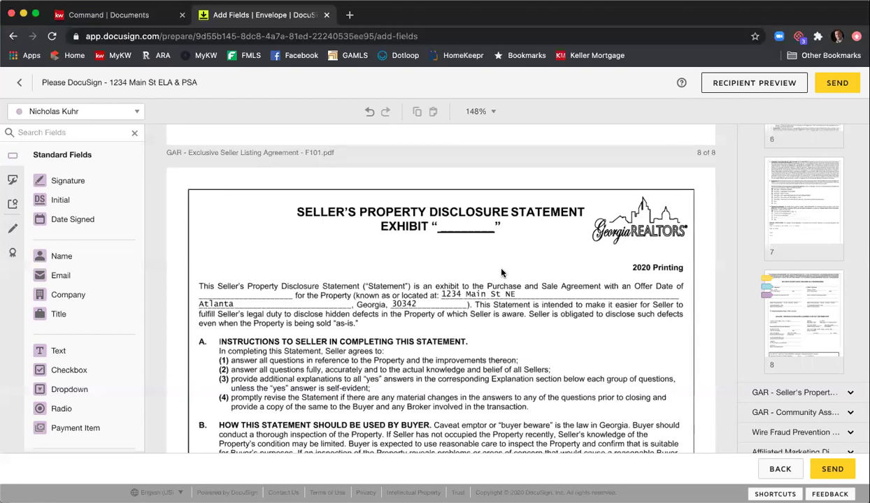
# - Check which recipient the disclosure's year-built answer field is assigned to
pyautogui.scroll(-3, 489, 267)
pyautogui.scroll(-5, 490, 264)
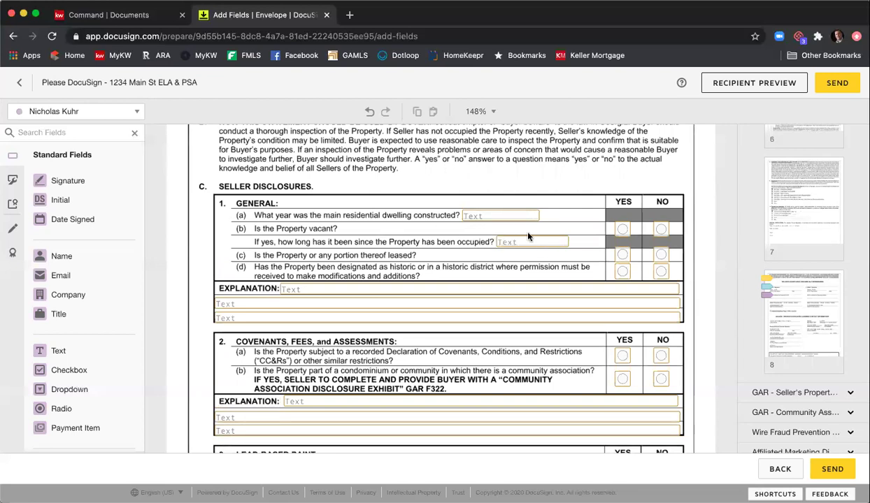
pyautogui.click(487, 222)
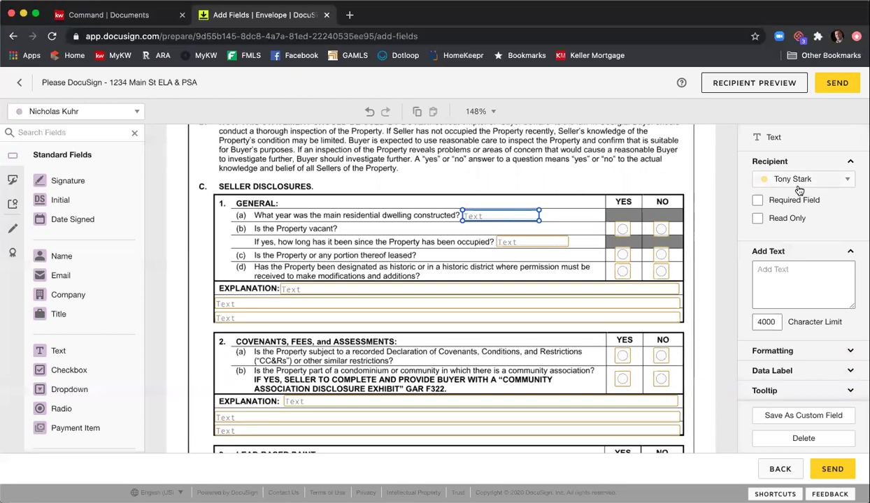
pyautogui.click(569, 183)
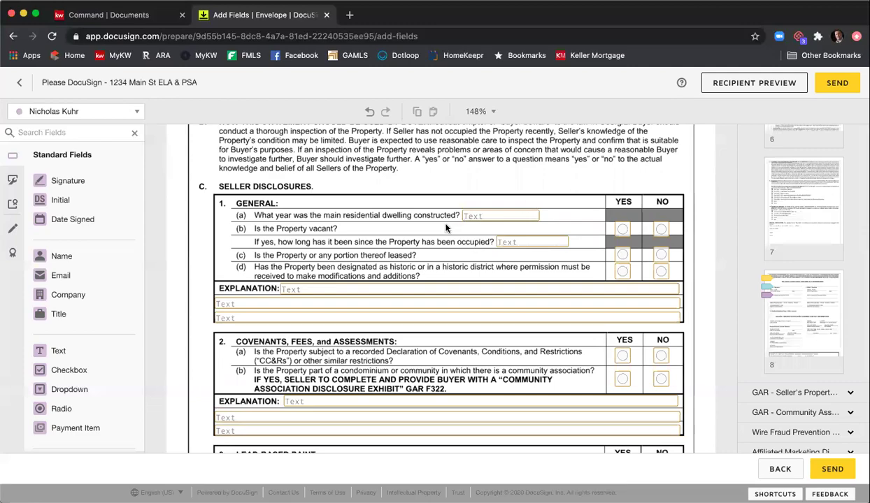
# - Check the recipient of the roof-repair yes/no radio group
pyautogui.scroll(-3, 443, 238)
pyautogui.scroll(-6, 443, 238)
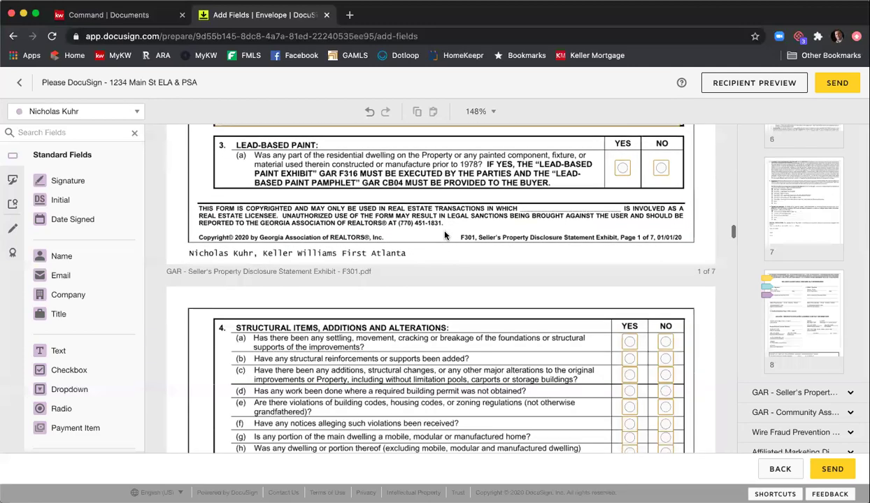
pyautogui.scroll(-8, 444, 237)
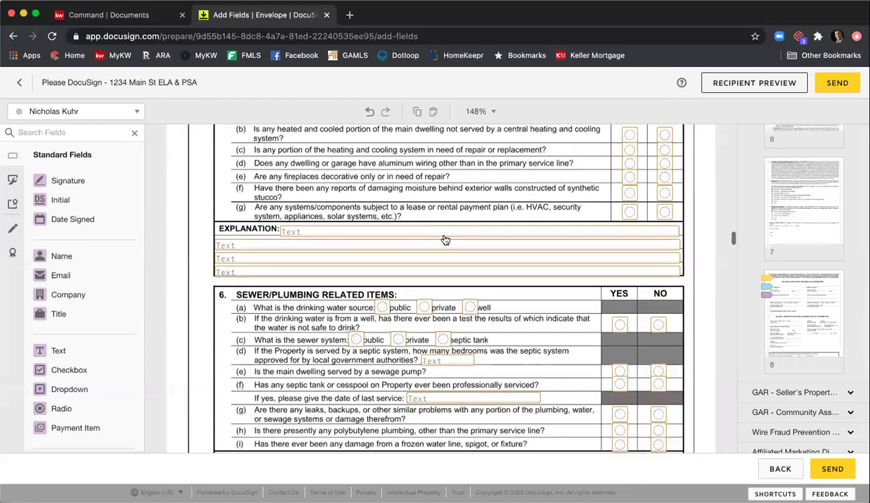
pyautogui.scroll(-3, 445, 239)
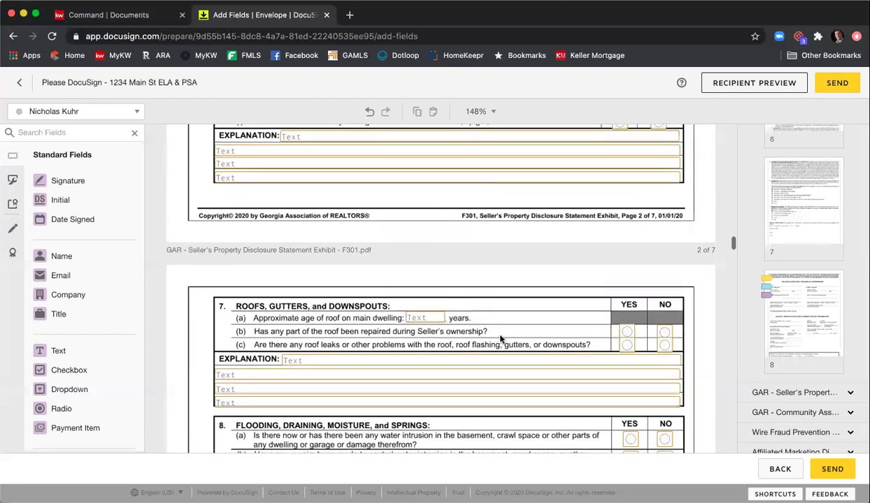
pyautogui.scroll(-2, 500, 340)
pyautogui.scroll(2, 580, 301)
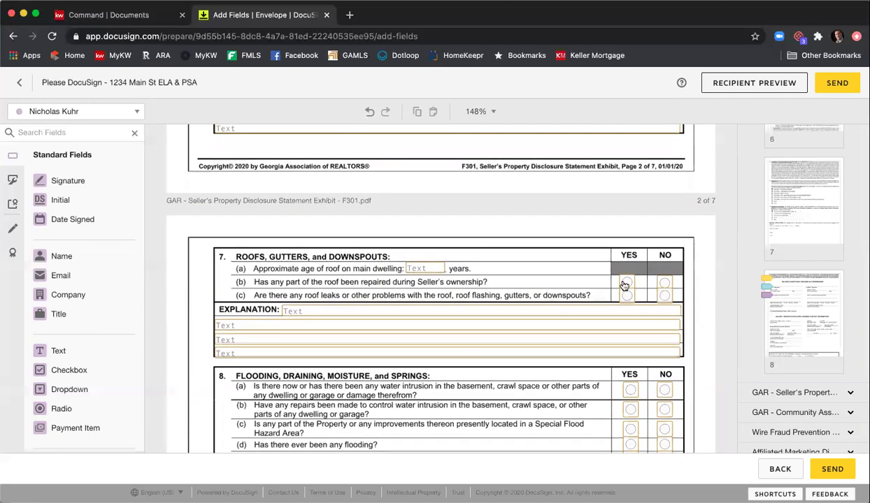
pyautogui.click(624, 283)
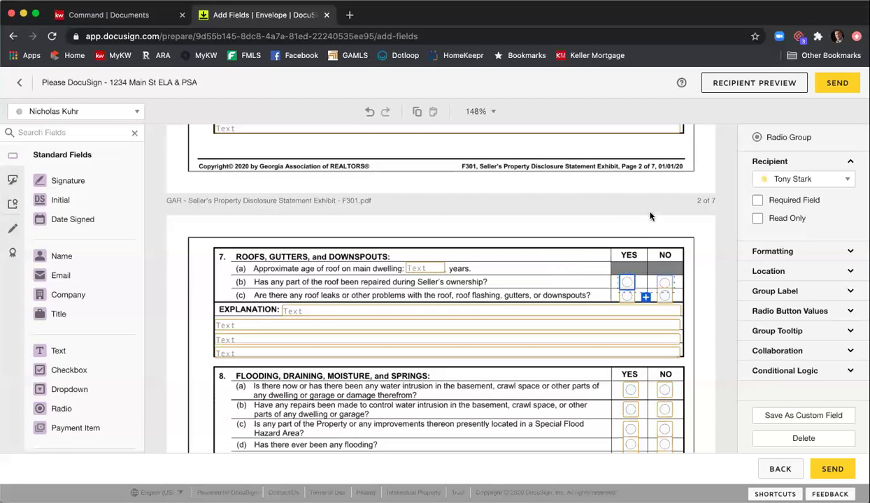
# - Scroll through the remaining disclosure and association exhibits to the Wire Fraud Prevention Notice acknowledgment
pyautogui.click(693, 245)
pyautogui.scroll(-10, 562, 221)
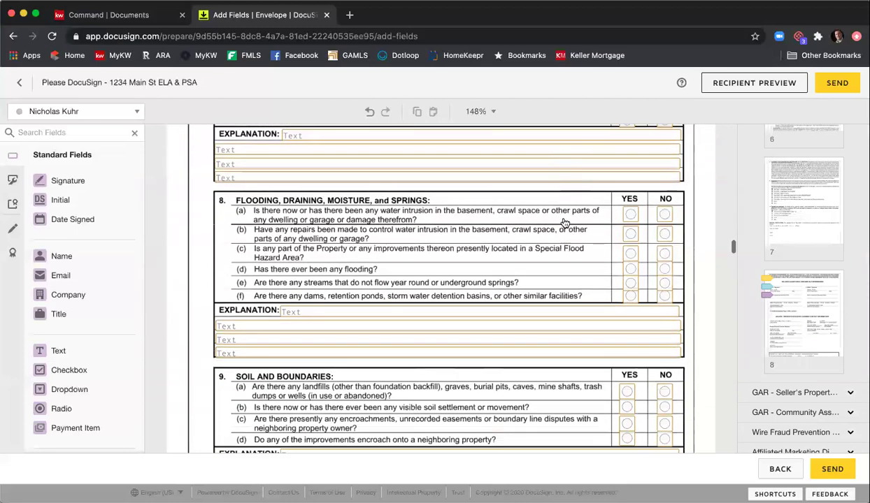
pyautogui.scroll(-10, 564, 225)
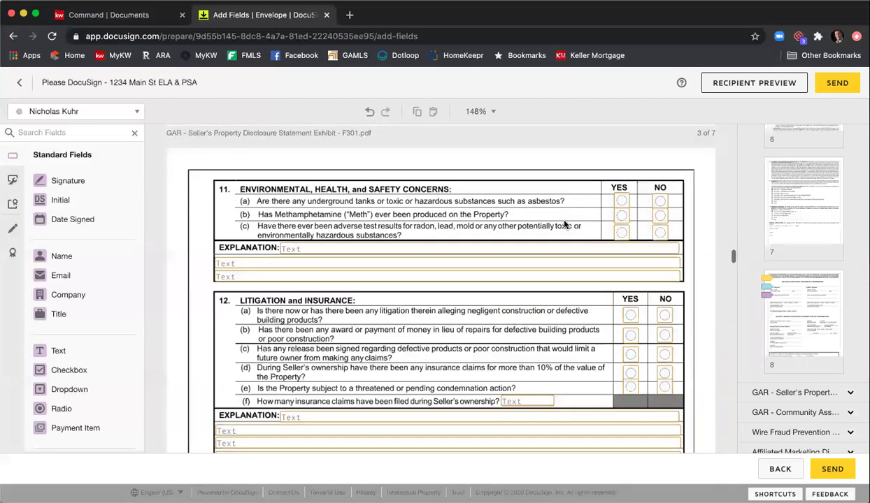
pyautogui.scroll(-15, 565, 225)
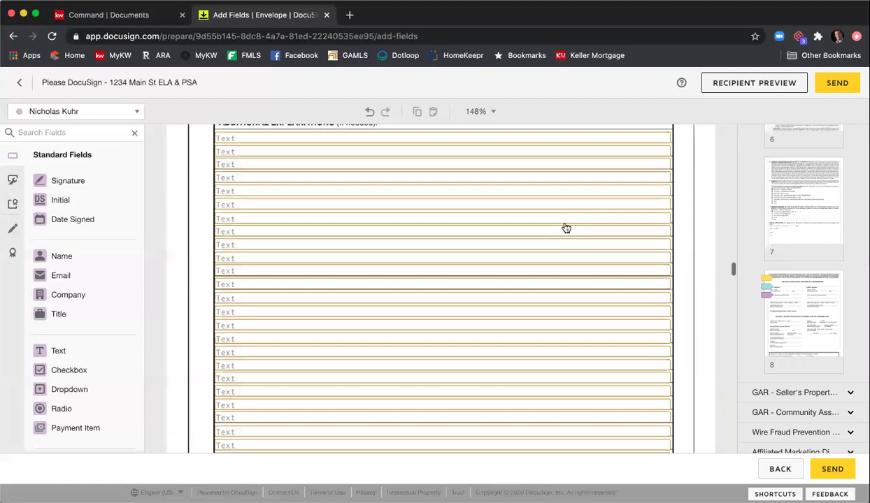
pyautogui.scroll(-10, 564, 228)
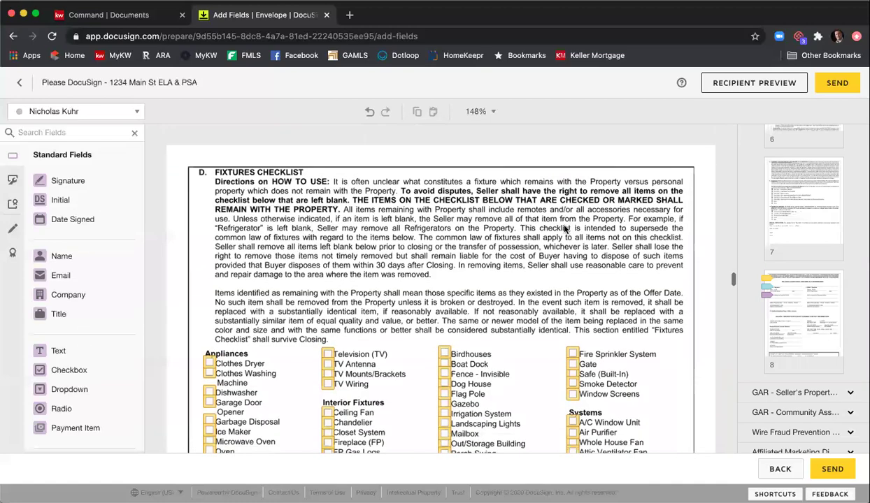
pyautogui.scroll(-10, 526, 250)
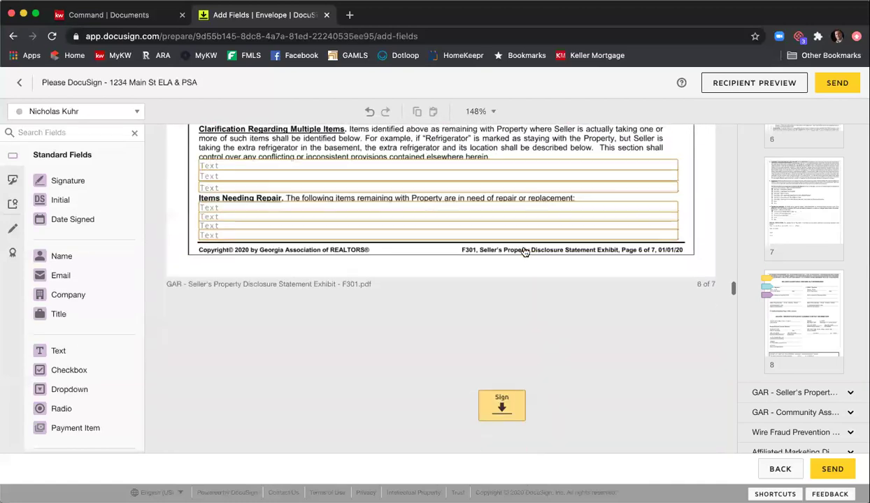
pyautogui.scroll(-1, 536, 251)
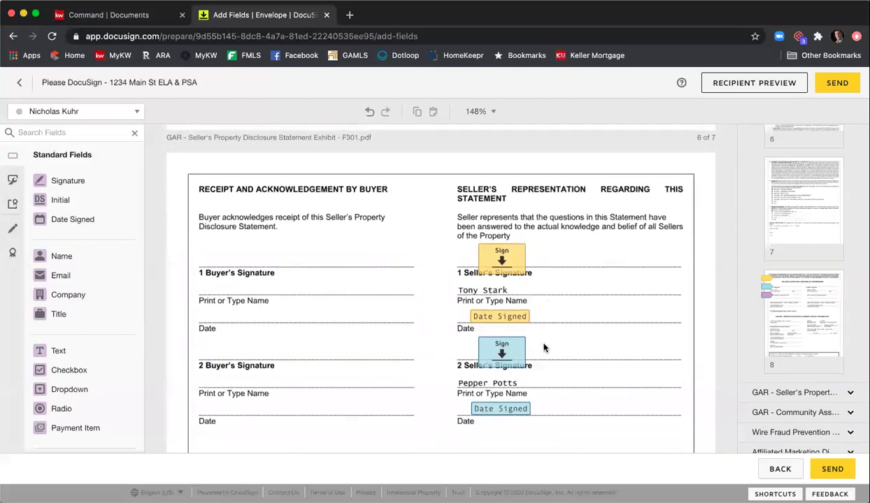
pyautogui.scroll(-15, 404, 265)
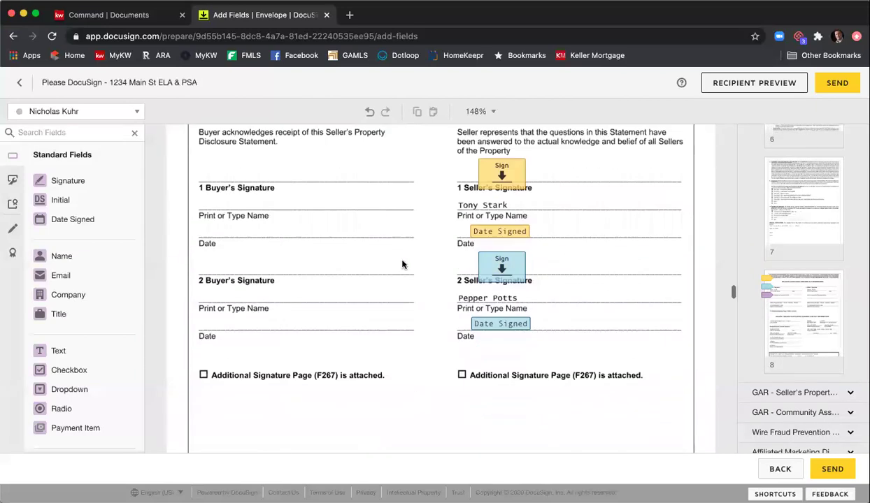
pyautogui.scroll(-5, 402, 265)
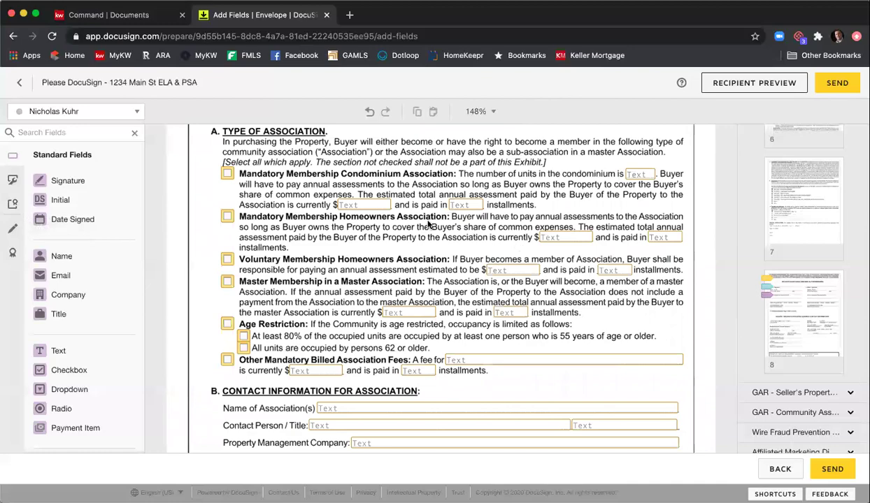
pyautogui.scroll(-15, 423, 222)
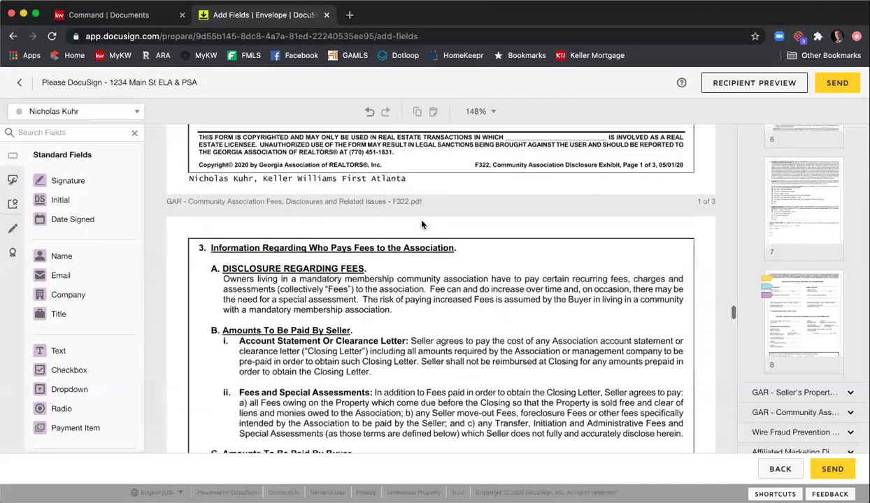
pyautogui.scroll(-20, 422, 224)
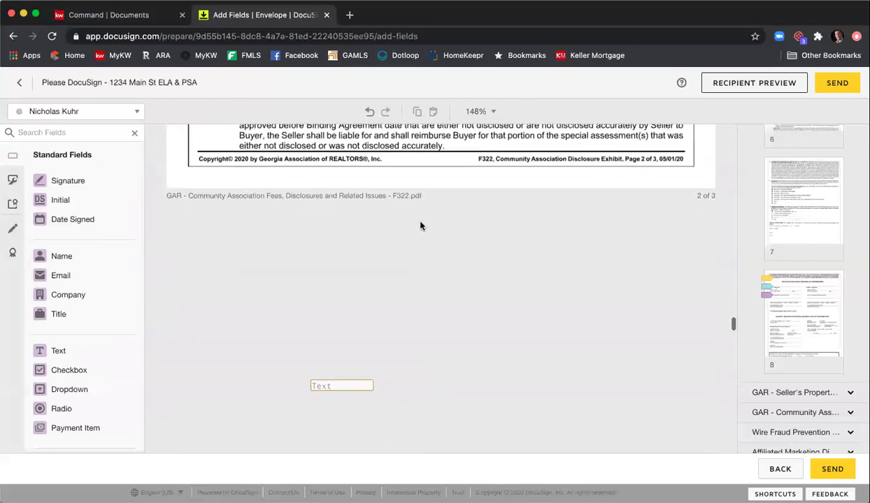
pyautogui.scroll(-15, 420, 226)
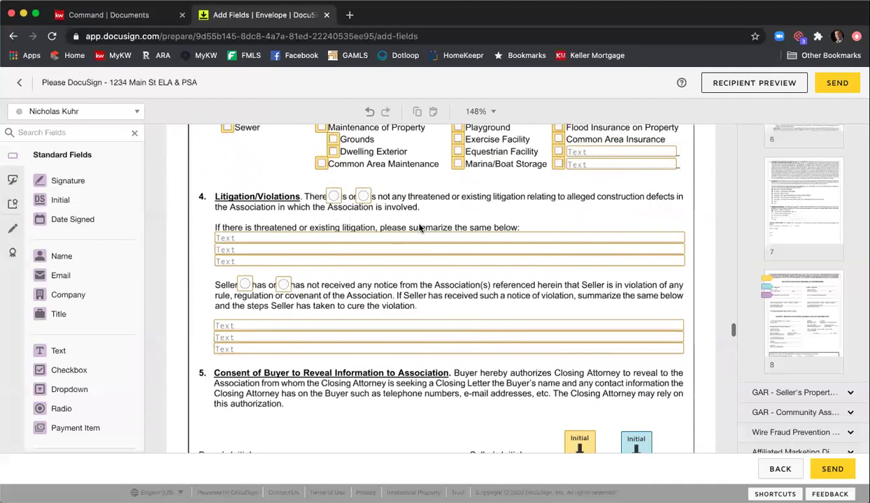
pyautogui.scroll(-2, 420, 229)
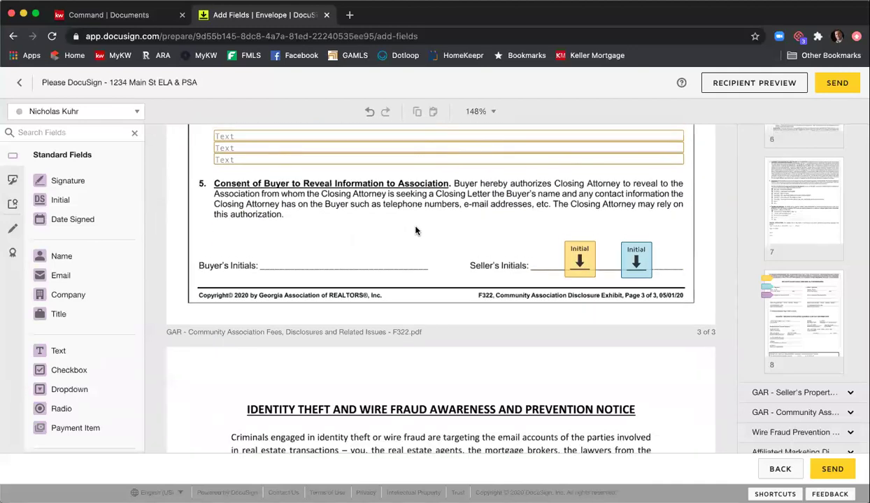
pyautogui.scroll(-10, 468, 255)
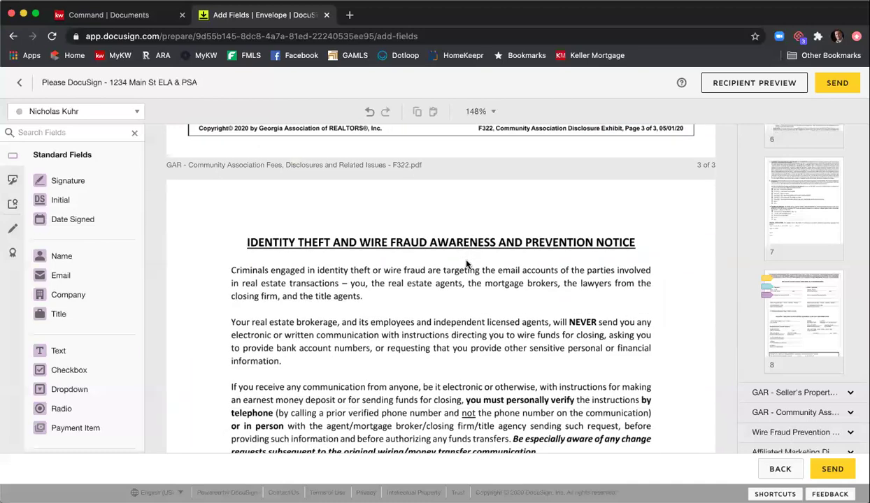
pyautogui.scroll(-15, 468, 258)
pyautogui.scroll(-8, 468, 265)
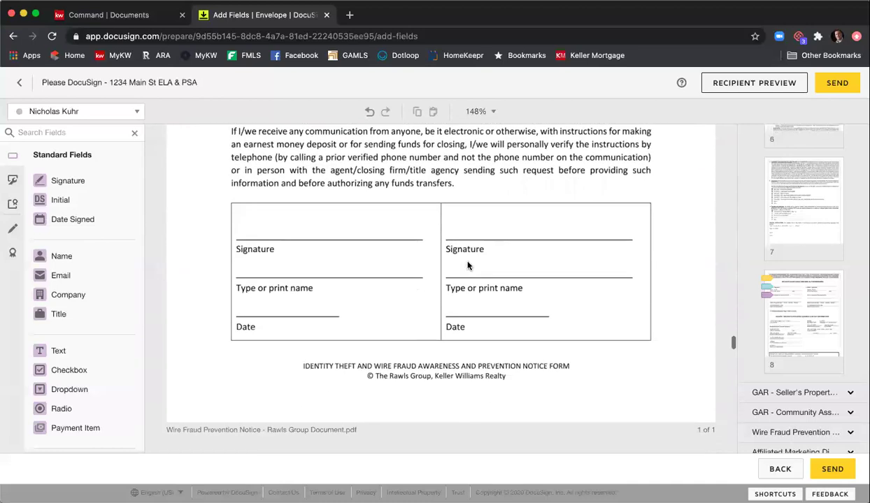
pyautogui.scroll(4, 419, 253)
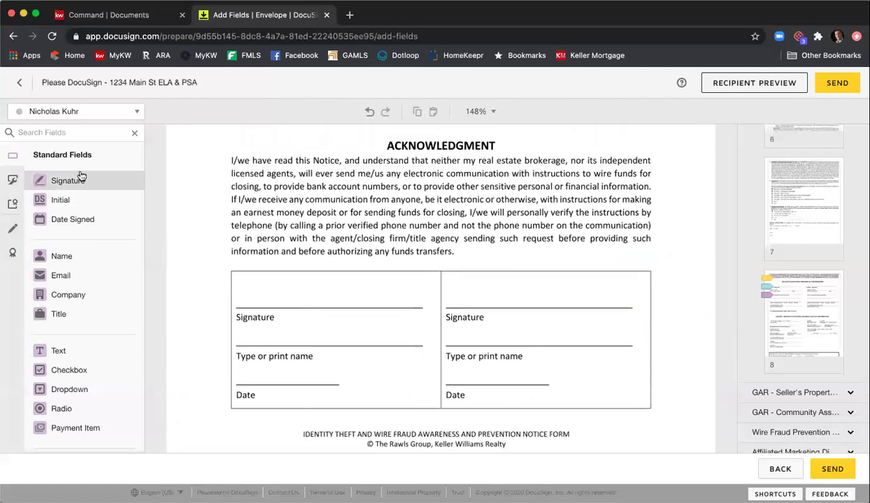
# - For the first seller, add Signature, Full Name and Date Signed fields to the left acknowledgment block
pyautogui.click(79, 120)
pyautogui.click(77, 133)
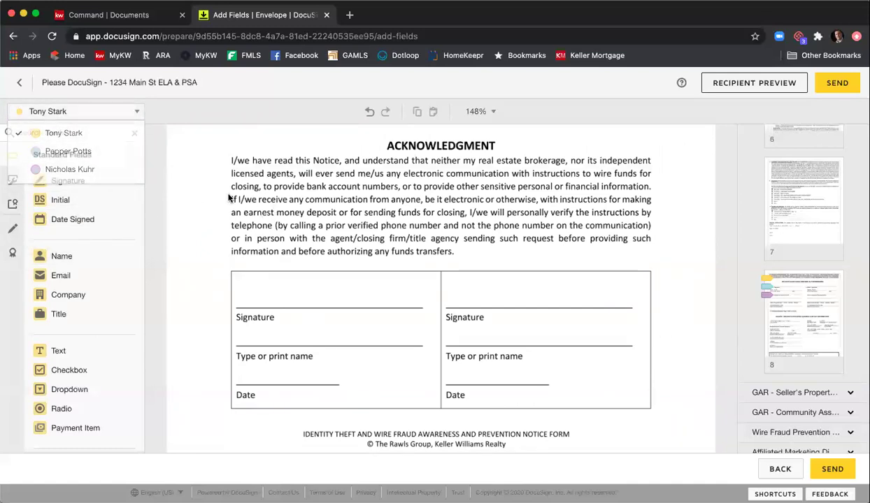
pyautogui.moveTo(68, 180)
pyautogui.mouseDown()
pyautogui.moveTo(301, 286)
pyautogui.moveTo(239, 287)
pyautogui.mouseUp()
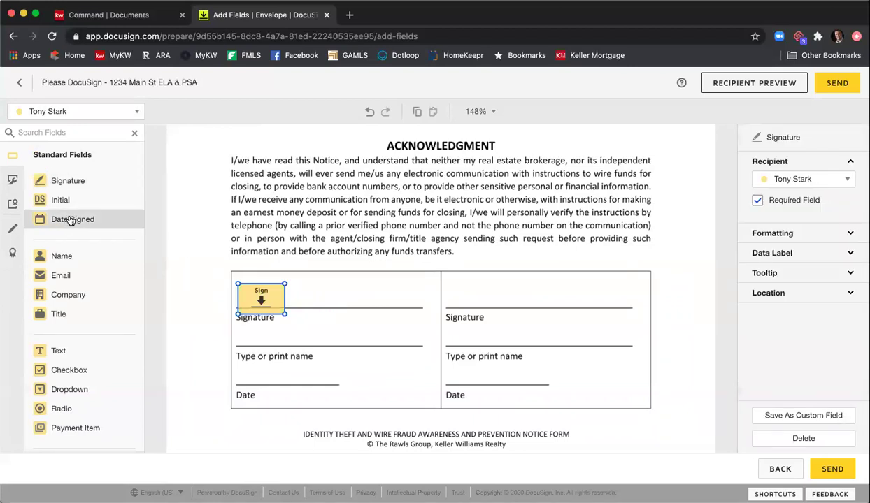
pyautogui.moveTo(44, 256)
pyautogui.mouseDown()
pyautogui.moveTo(243, 321)
pyautogui.moveTo(246, 339)
pyautogui.mouseUp()
pyautogui.moveTo(93, 220); pyautogui.dragTo(240, 379)
# - For the second seller, add Signature, Full Name and Date Signed fields to the right block
pyautogui.click(134, 111)
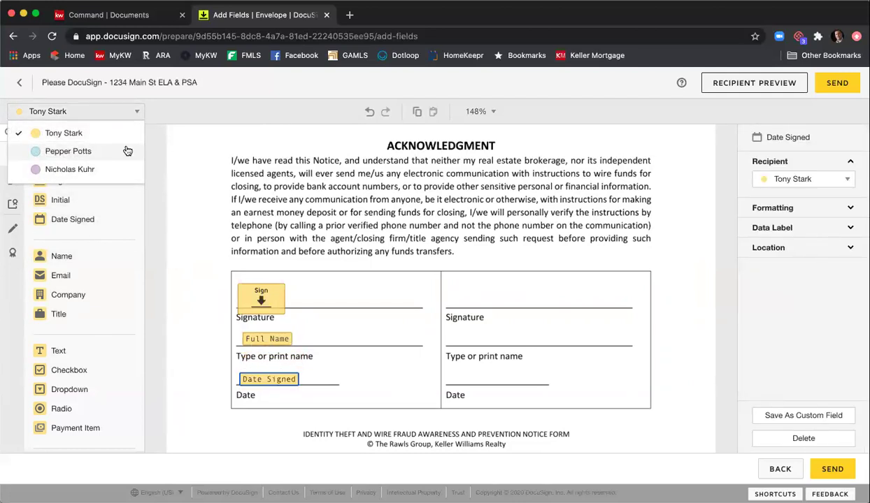
pyautogui.click(127, 151)
pyautogui.moveTo(63, 180)
pyautogui.mouseDown()
pyautogui.moveTo(475, 264)
pyautogui.moveTo(464, 287)
pyautogui.moveTo(452, 289)
pyautogui.mouseUp()
pyautogui.moveTo(450, 346)
pyautogui.mouseDown()
pyautogui.moveTo(460, 345)
pyautogui.moveTo(453, 338)
pyautogui.mouseUp()
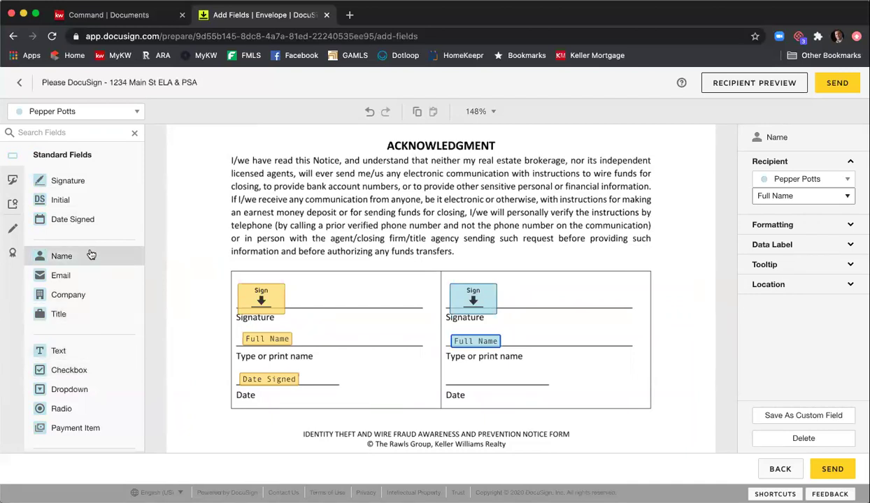
pyautogui.moveTo(84, 223); pyautogui.dragTo(452, 377)
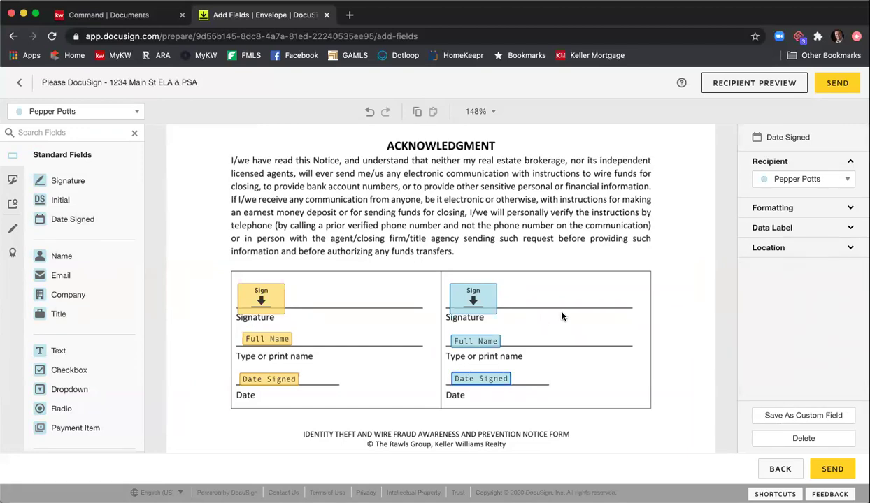
# - Deselect the new date field and scroll back up through the documents
pyautogui.click(588, 301)
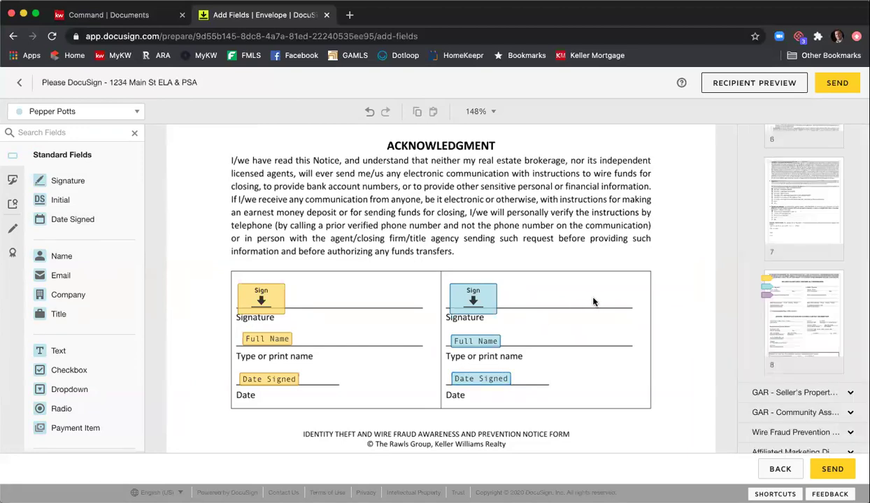
pyautogui.scroll(-10, 591, 302)
pyautogui.scroll(-10, 595, 304)
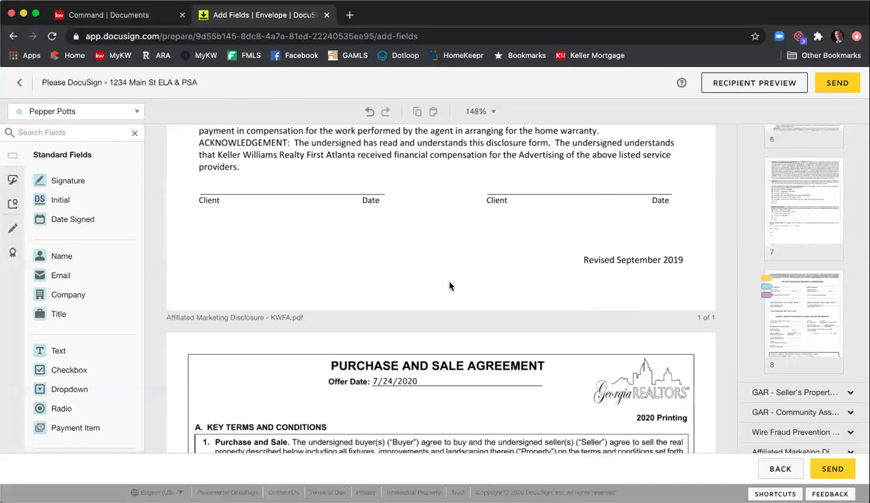
pyautogui.scroll(2, 450, 285)
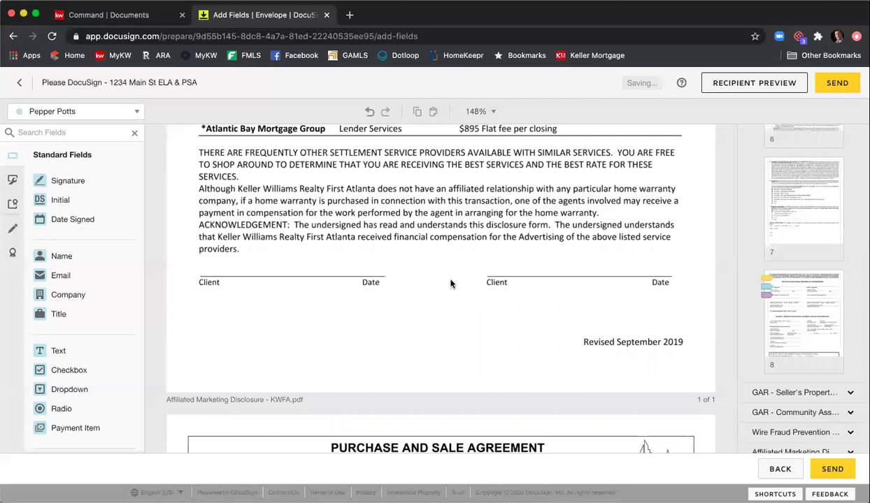
pyautogui.scroll(20, 450, 283)
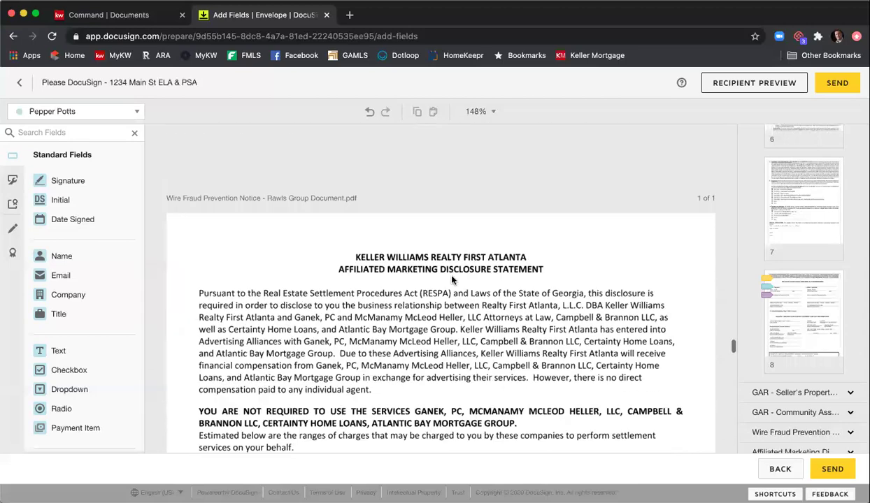
pyautogui.scroll(-5, 452, 280)
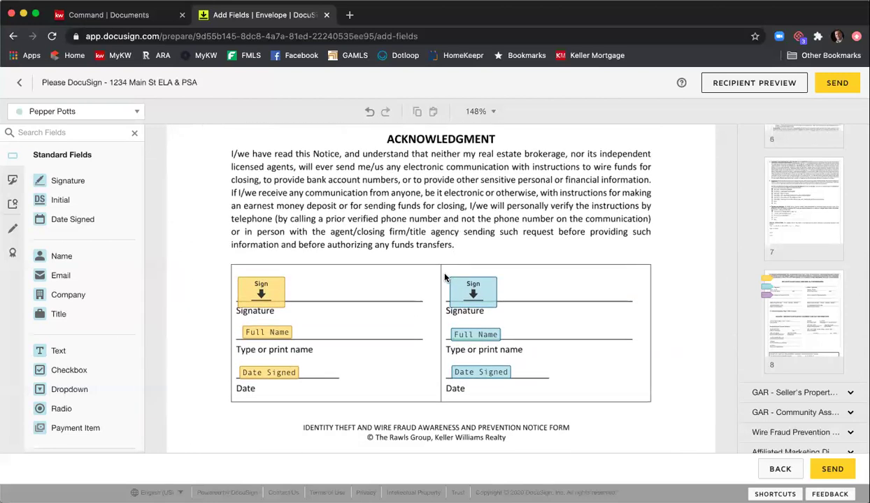
pyautogui.scroll(5, 445, 276)
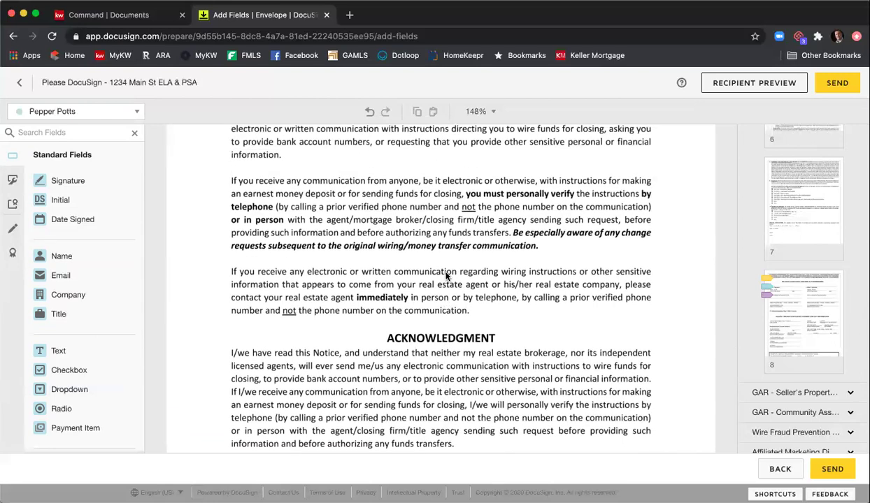
pyautogui.scroll(3, 446, 277)
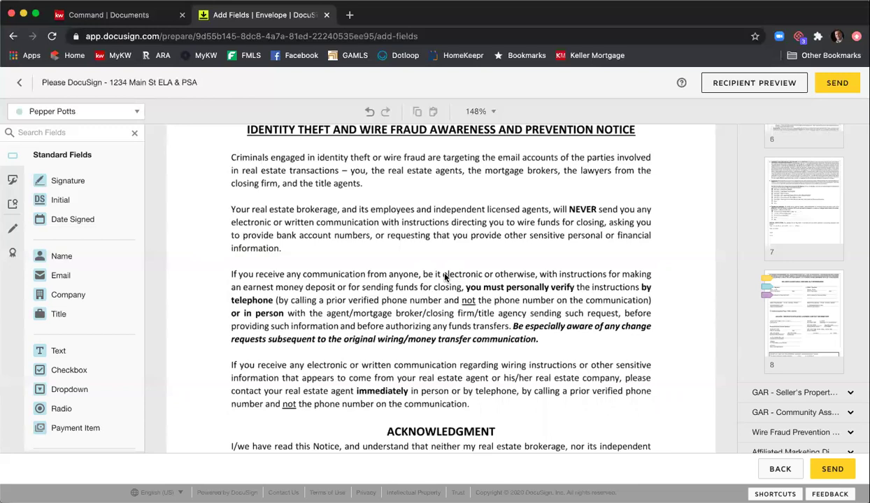
pyautogui.scroll(8, 445, 276)
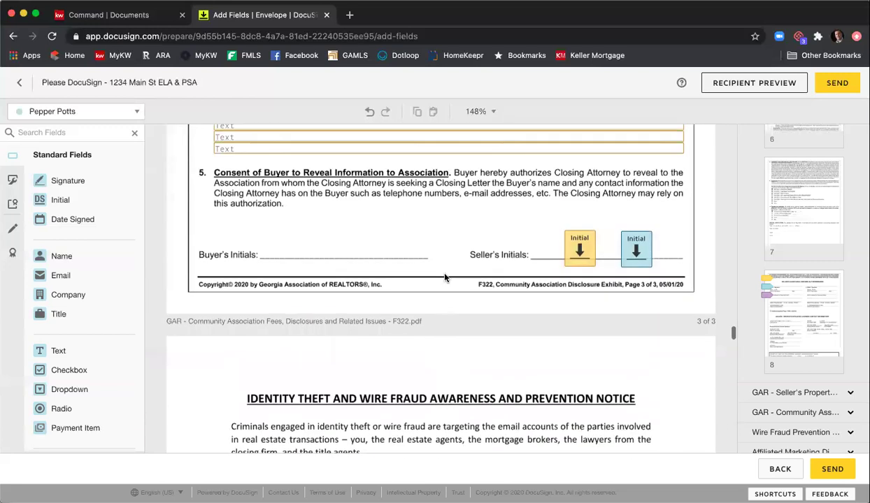
# - Jump to page 1 of the Seller's Property Disclosure Statement Exhibit and select the year-built field
pyautogui.click(795, 392)
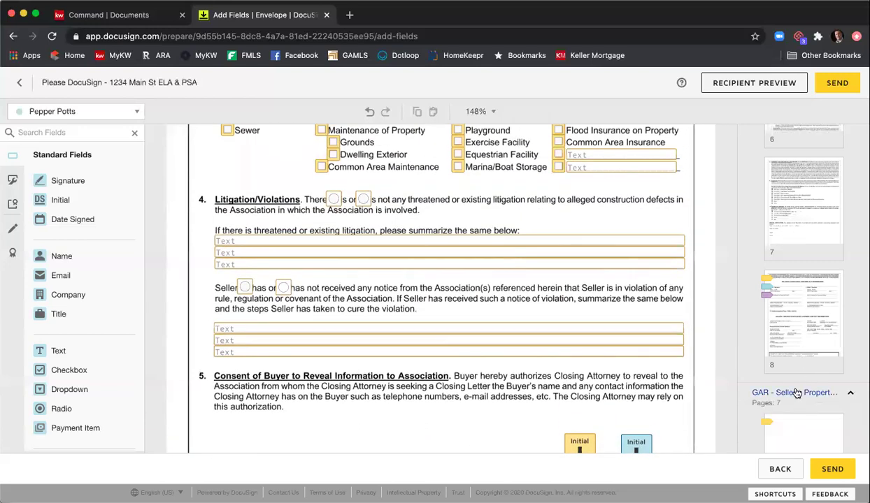
pyautogui.scroll(-4, 810, 359)
pyautogui.click(807, 231)
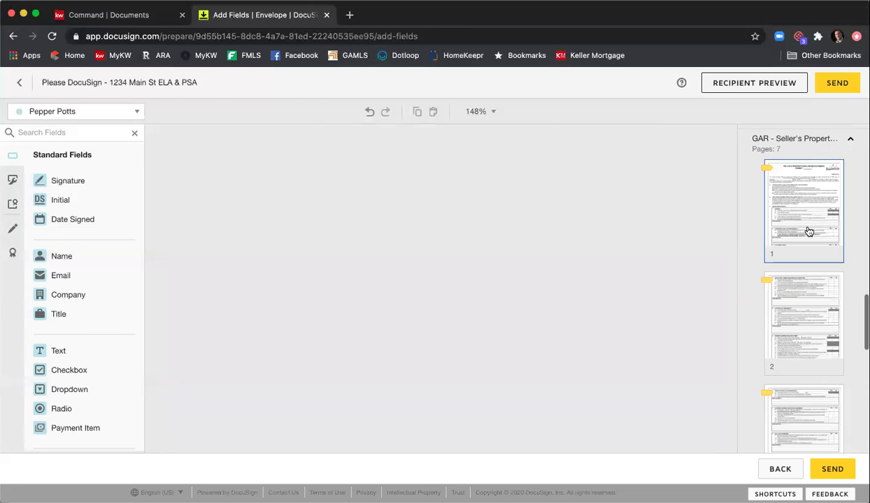
pyautogui.scroll(-5, 477, 275)
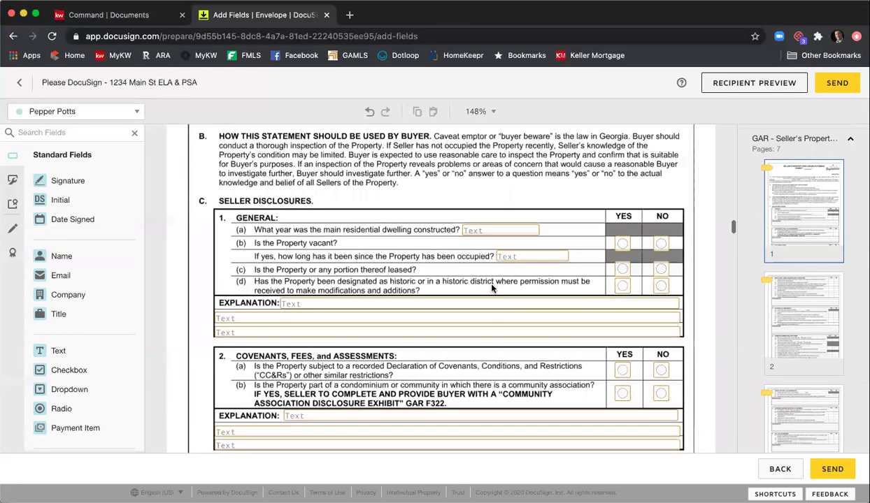
pyautogui.click(489, 232)
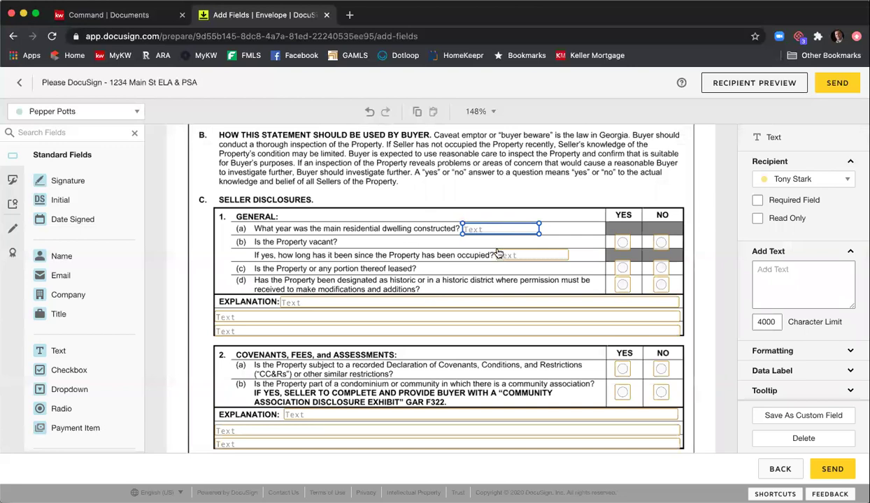
# - Make the year-built text field required
pyautogui.click(758, 201)
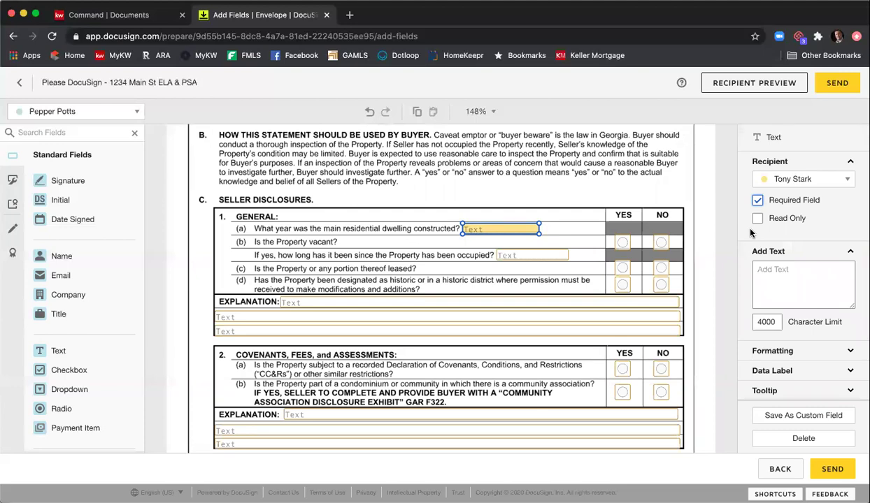
pyautogui.click(664, 178)
pyautogui.scroll(-10, 663, 182)
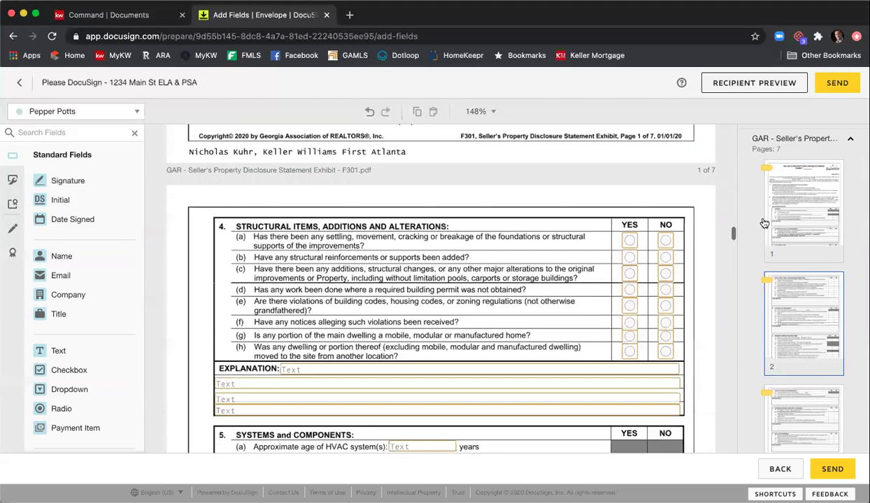
pyautogui.scroll(-5, 778, 233)
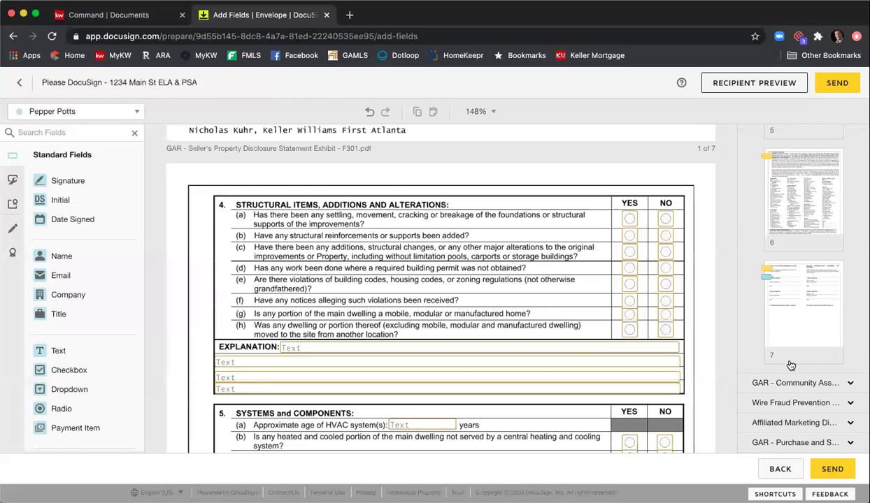
# - In the Community Association exhibit, make the Name of Association(s) field required
pyautogui.click(794, 384)
pyautogui.click(811, 316)
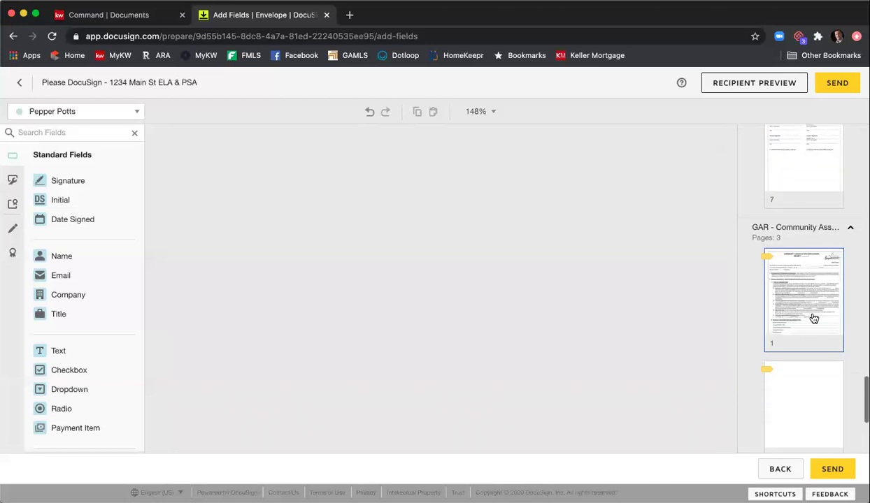
pyautogui.scroll(-5, 563, 278)
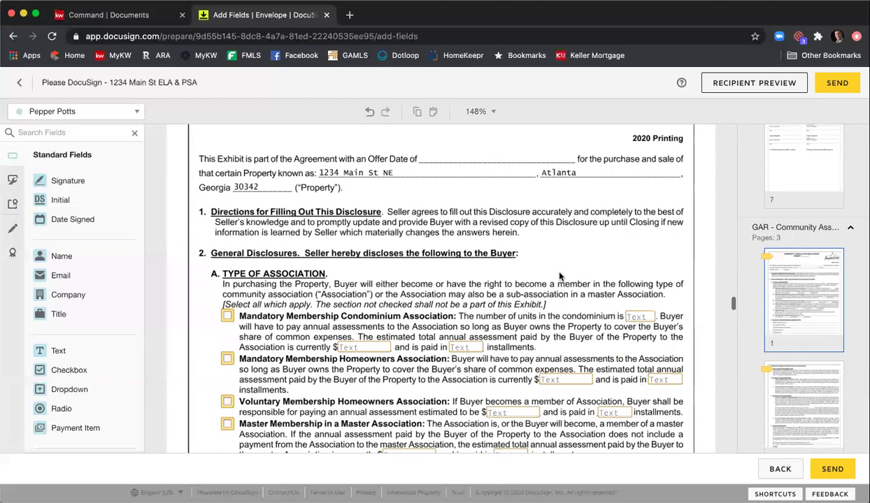
pyautogui.scroll(-1, 564, 278)
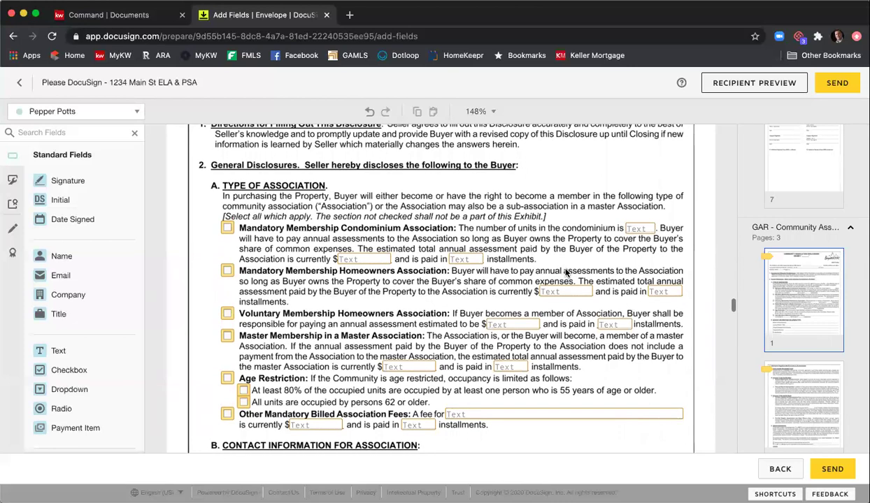
pyautogui.scroll(-5, 565, 272)
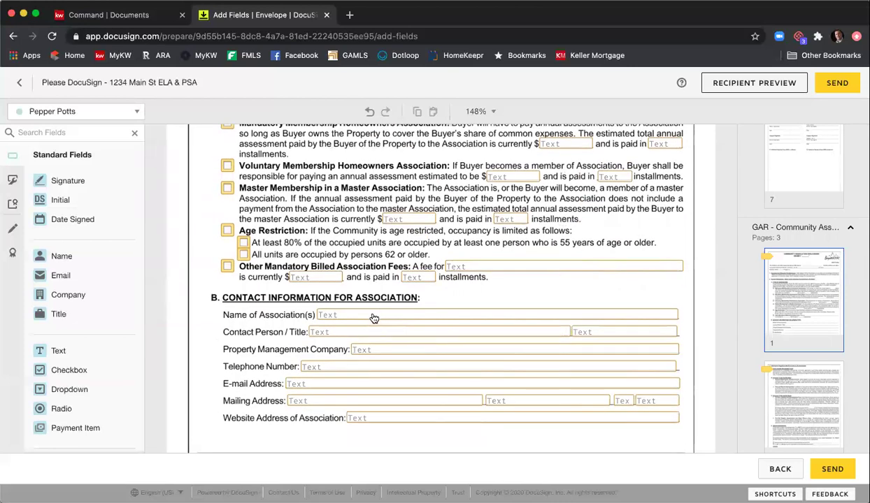
pyautogui.click(374, 318)
pyautogui.click(757, 201)
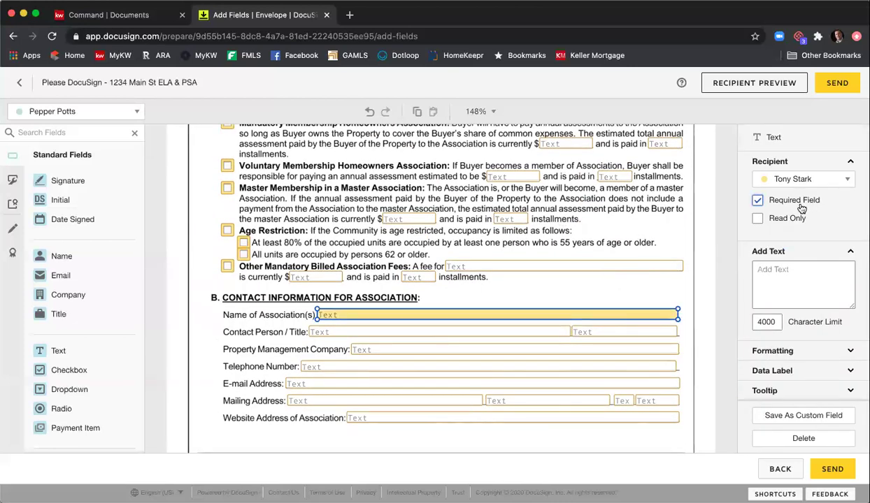
pyautogui.click(697, 243)
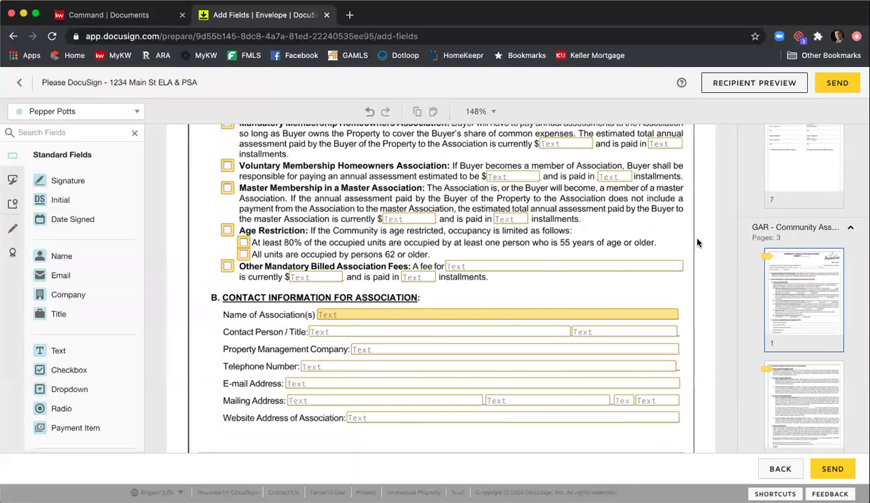
# - Scroll down to the settlement-services disclosure's Client and Date signature lines
pyautogui.scroll(-15, 697, 244)
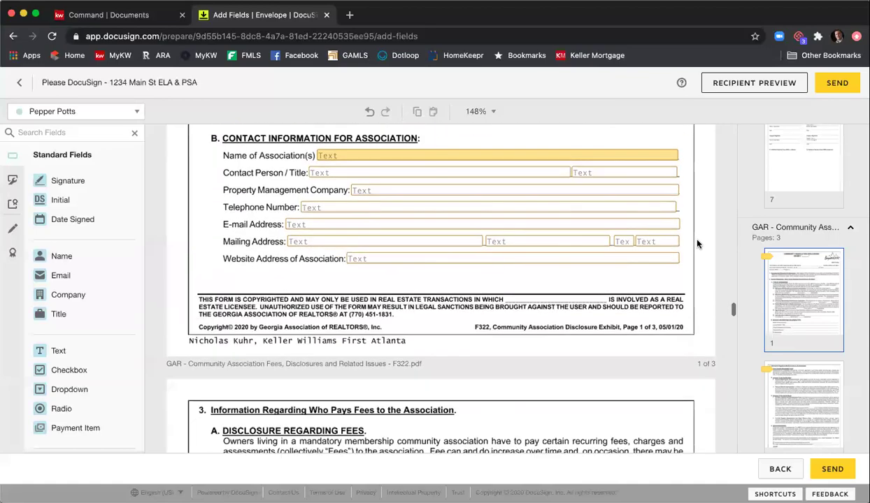
pyautogui.scroll(-15, 697, 246)
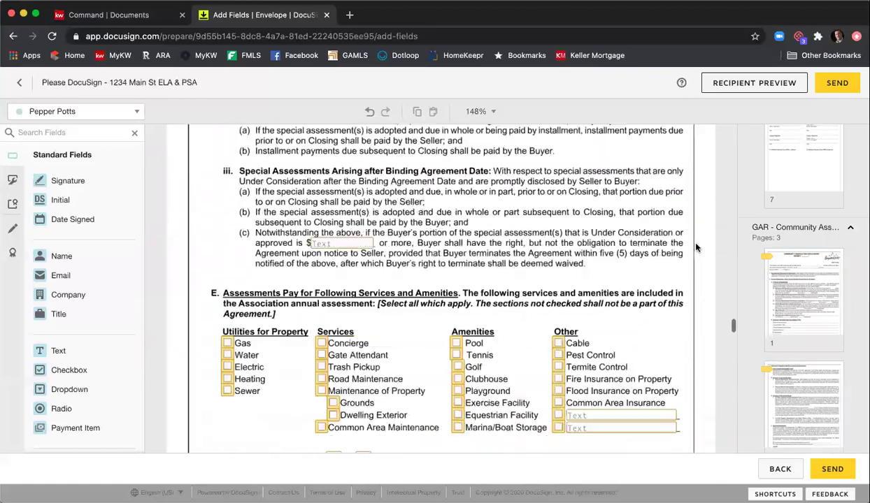
pyautogui.scroll(-15, 697, 248)
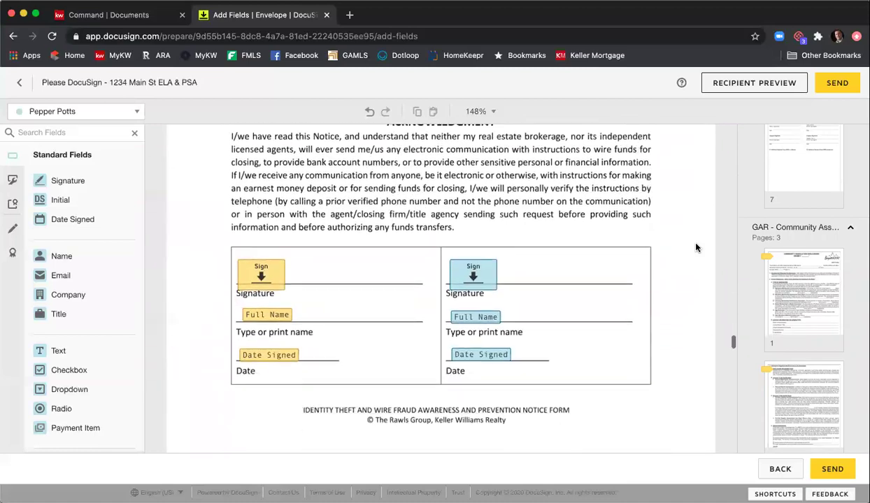
pyautogui.scroll(-10, 696, 247)
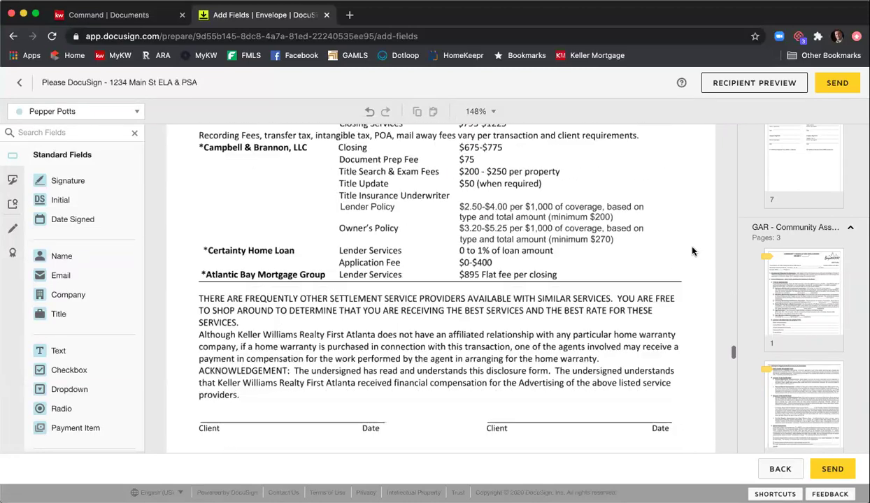
pyautogui.scroll(2, 586, 253)
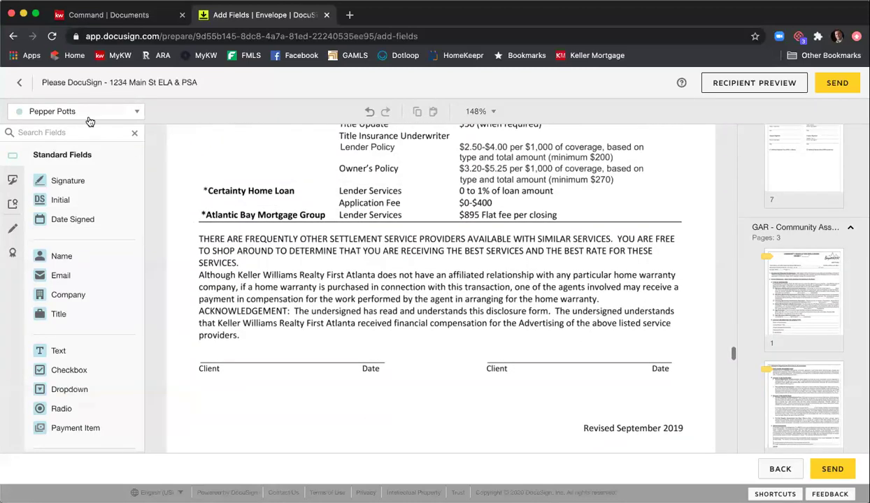
# - For the first client, add Signature and Date Signed fields on the left Client and Date lines
pyautogui.click(90, 114)
pyautogui.click(77, 132)
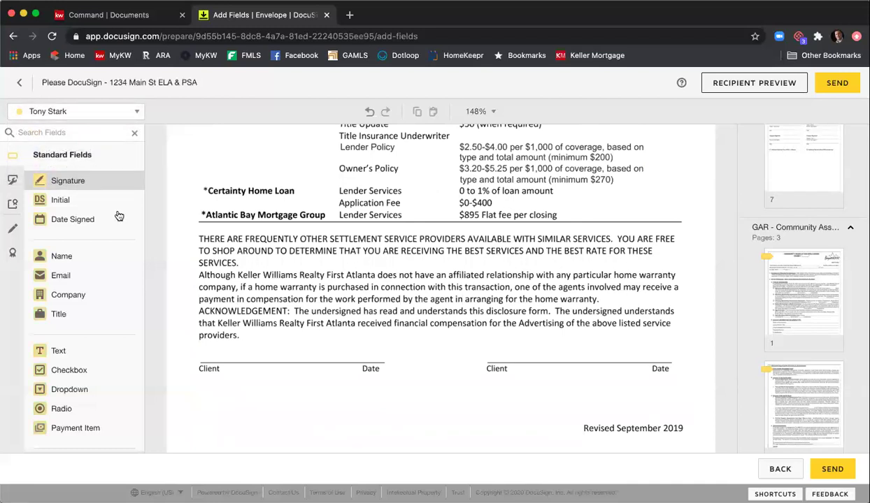
pyautogui.click(198, 340)
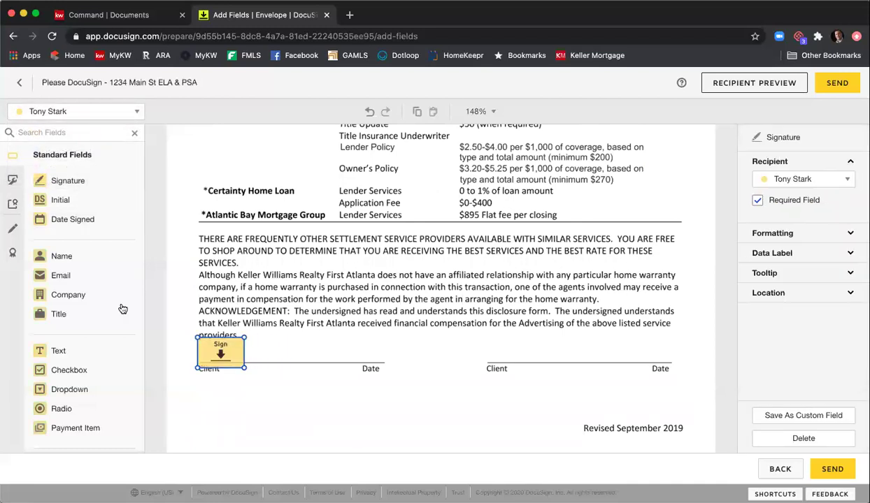
pyautogui.click(81, 221)
pyautogui.click(318, 357)
# - For the second client, add Signature and Date Signed fields on the right Client and Date lines
pyautogui.click(39, 111)
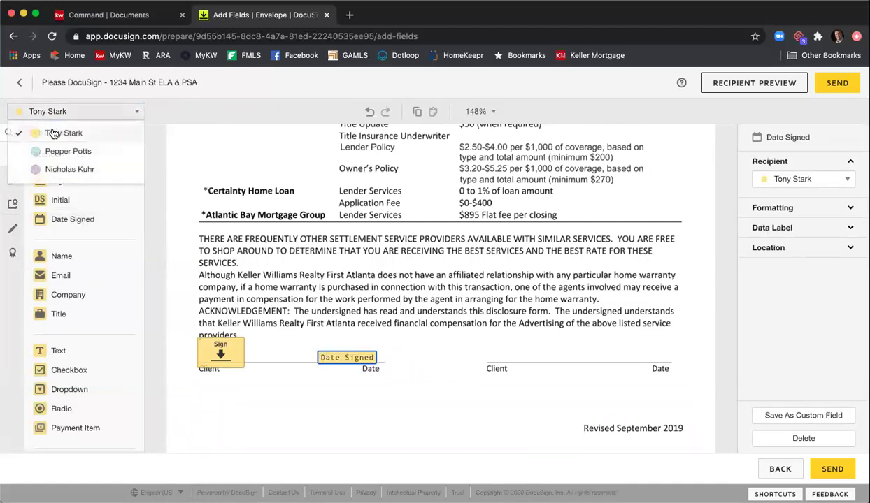
pyautogui.click(56, 151)
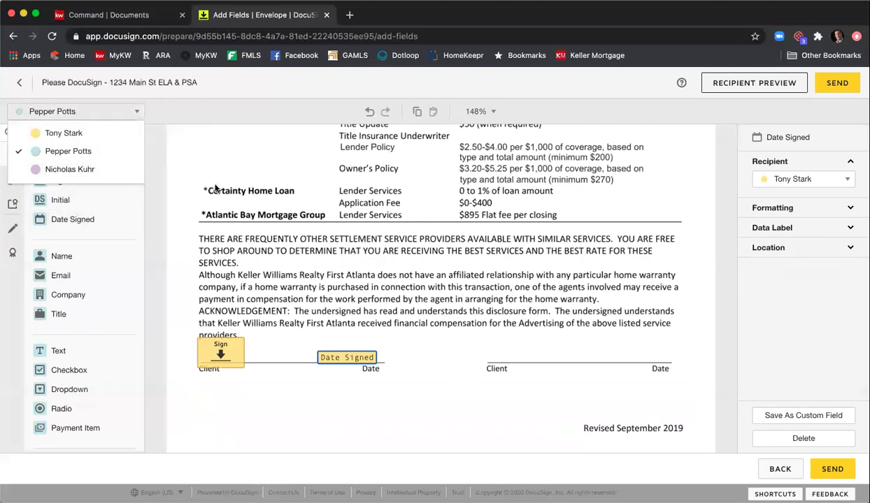
pyautogui.click(216, 189)
pyautogui.click(68, 181)
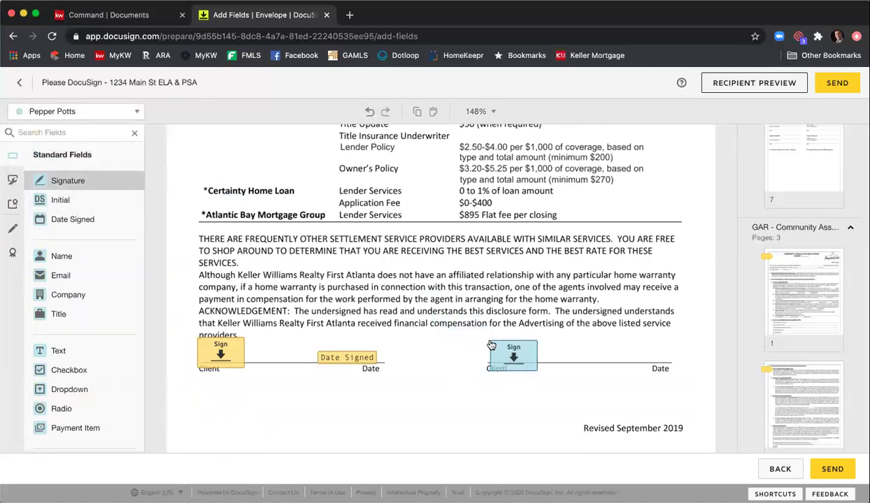
pyautogui.click(492, 346)
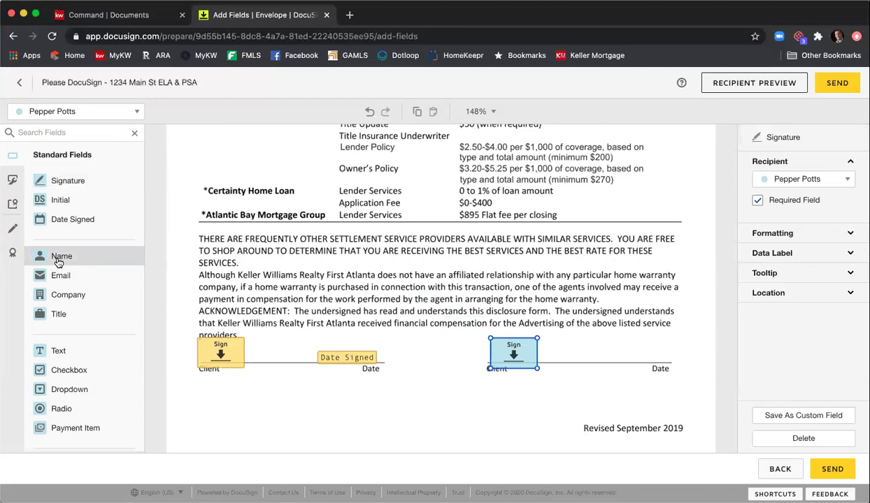
pyautogui.click(82, 220)
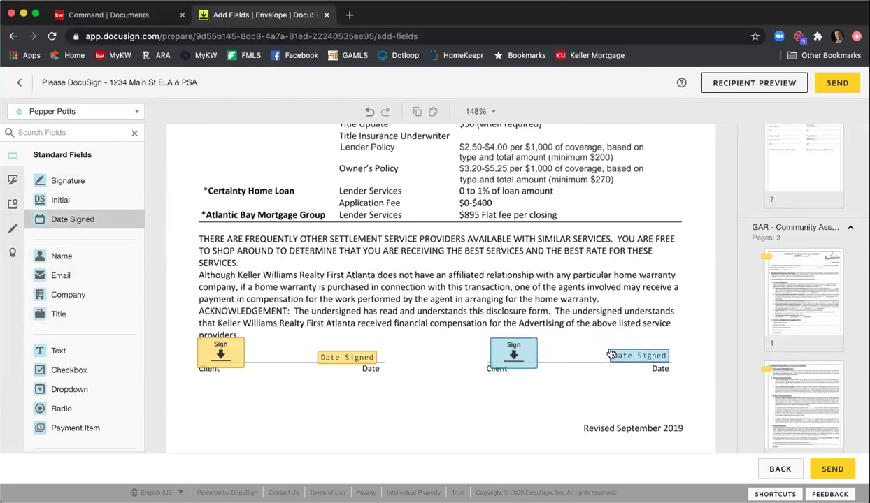
pyautogui.click(607, 355)
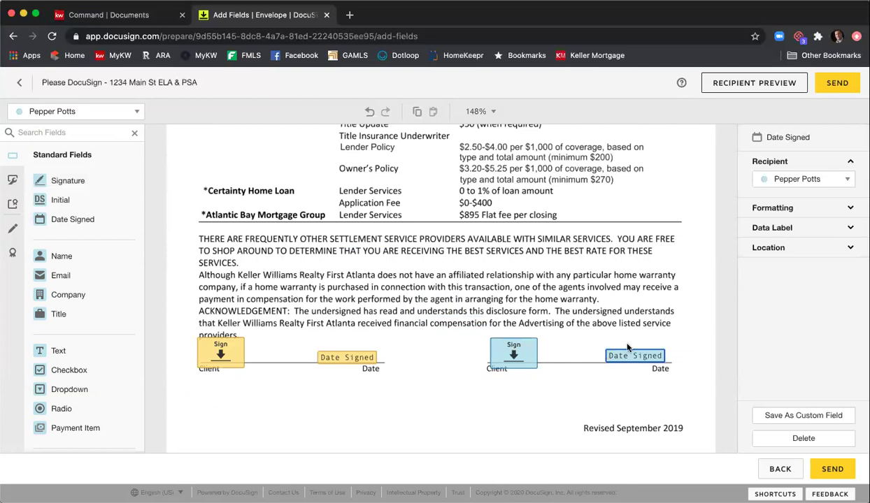
# - Make sure the right-hand signature field is assigned to the second client
pyautogui.click(519, 355)
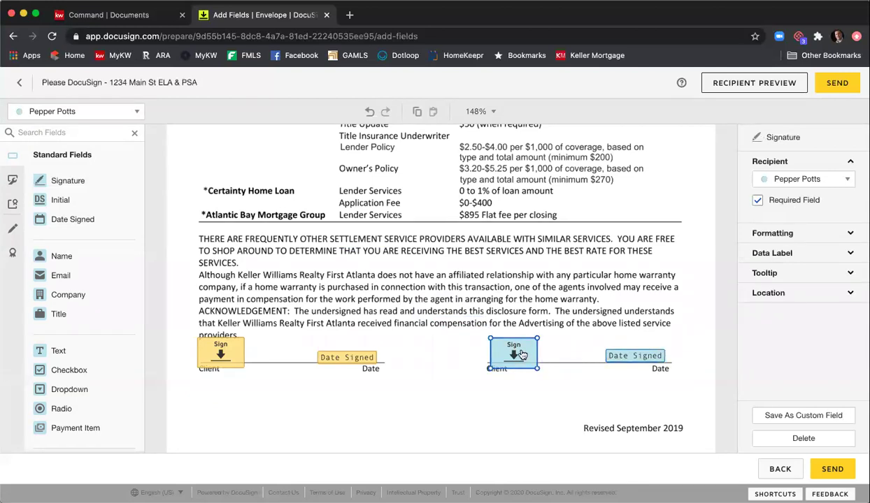
pyautogui.click(815, 179)
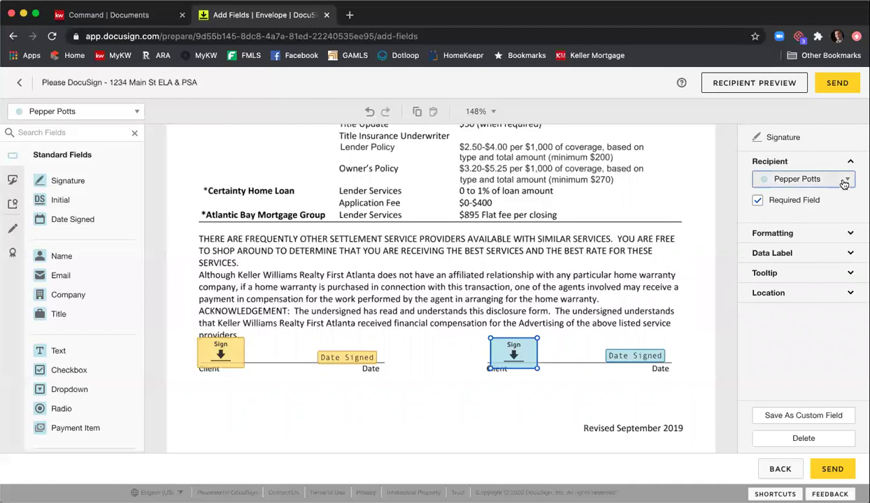
pyautogui.click(821, 202)
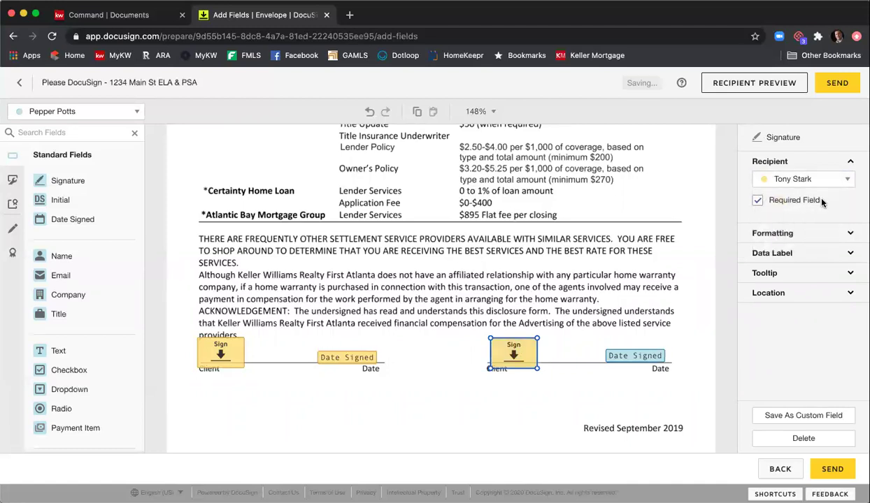
pyautogui.click(821, 183)
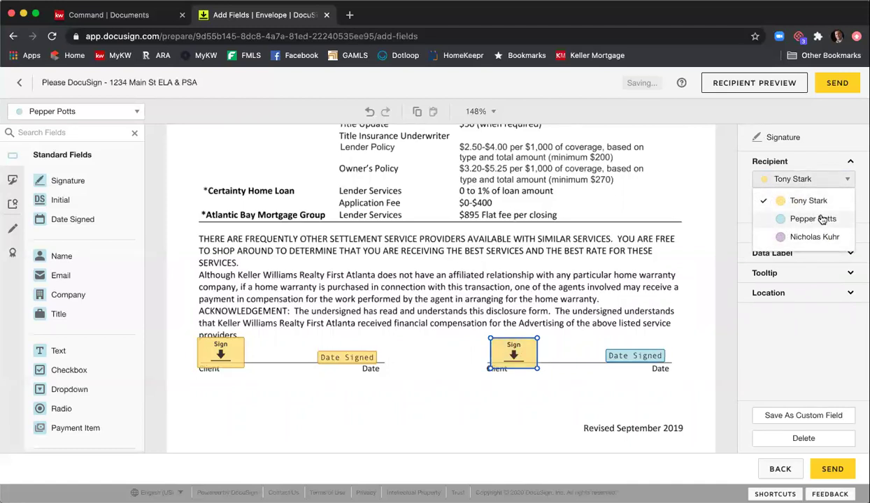
pyautogui.click(823, 220)
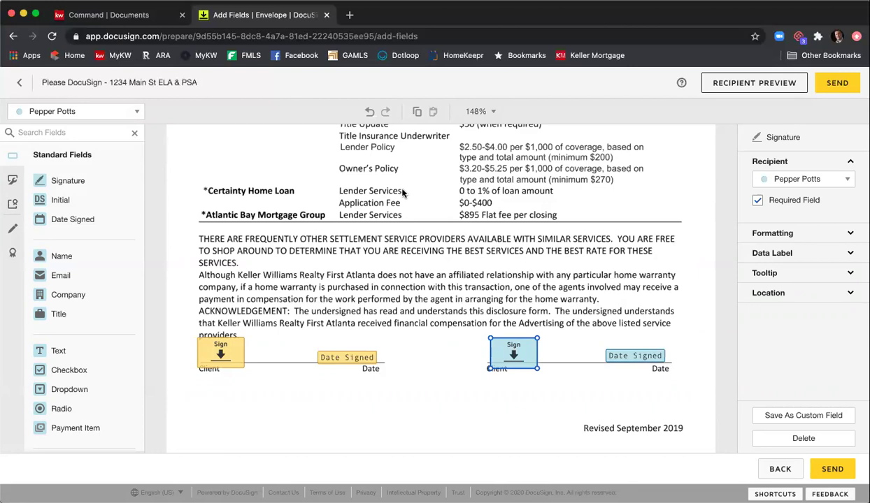
pyautogui.click(455, 212)
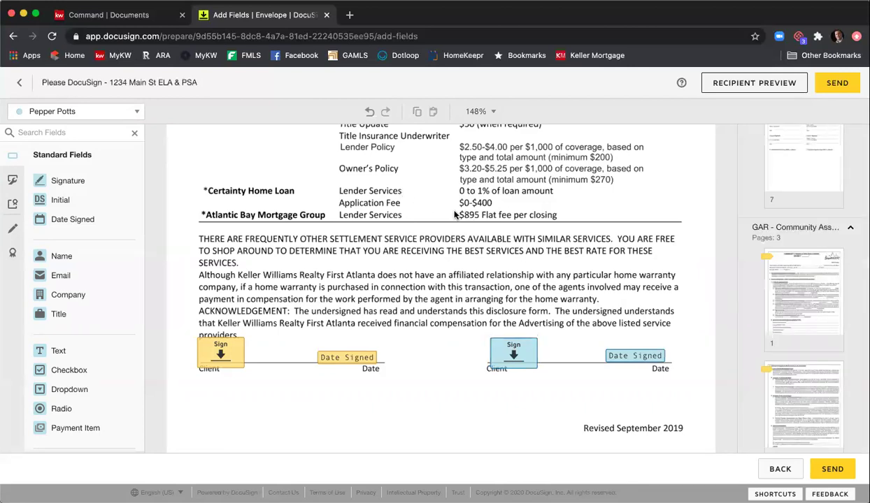
pyautogui.scroll(-3, 453, 215)
pyautogui.scroll(-3, 453, 214)
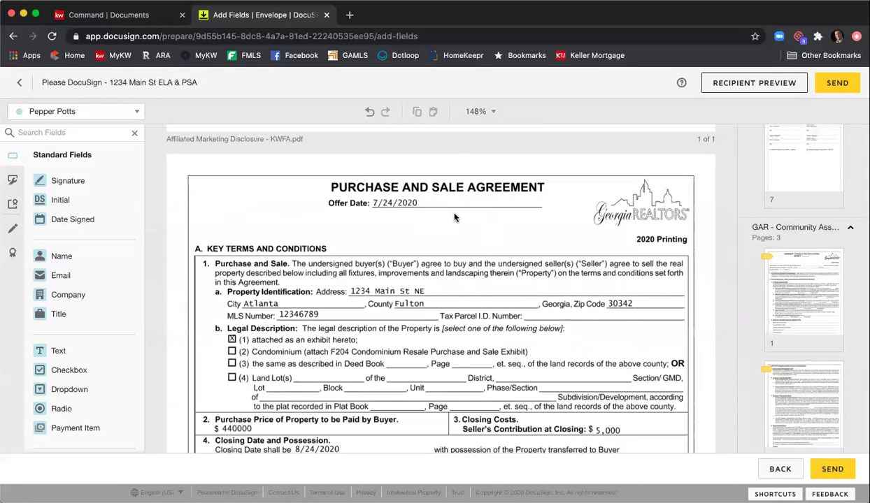
# - Scroll the Purchase and Sale Agreement down to Special Stip 1–3 on page 7
pyautogui.scroll(-2, 454, 219)
pyautogui.scroll(-1, 454, 219)
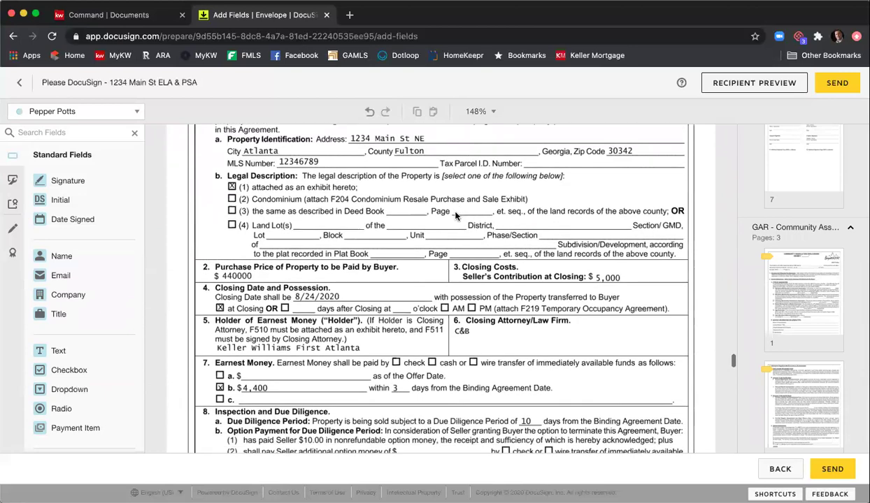
pyautogui.scroll(-1, 455, 215)
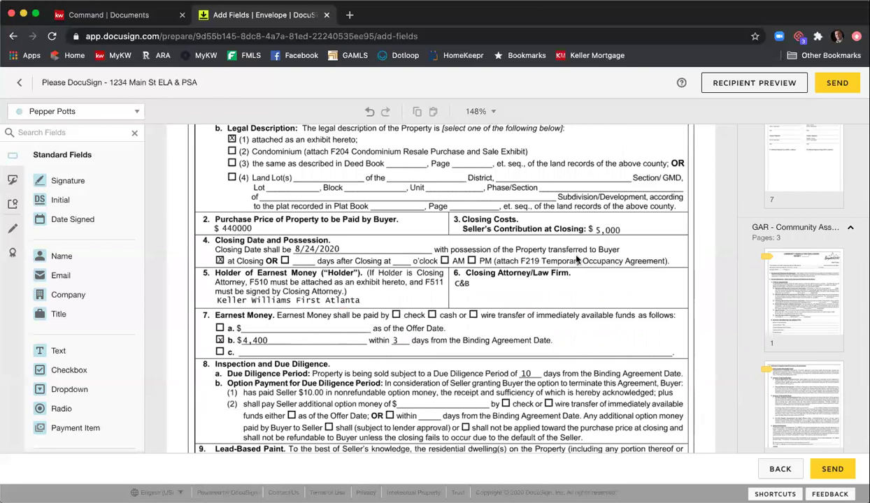
pyautogui.scroll(-7, 560, 241)
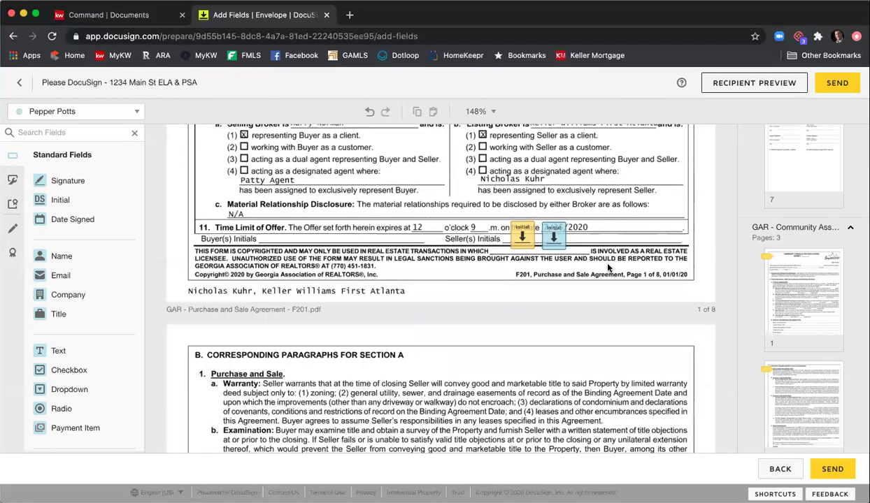
pyautogui.scroll(-15, 441, 235)
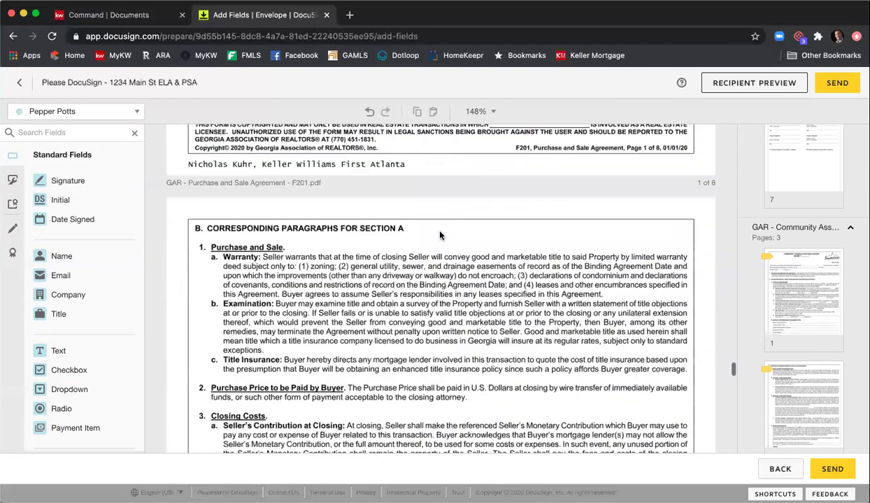
pyautogui.scroll(-10, 441, 236)
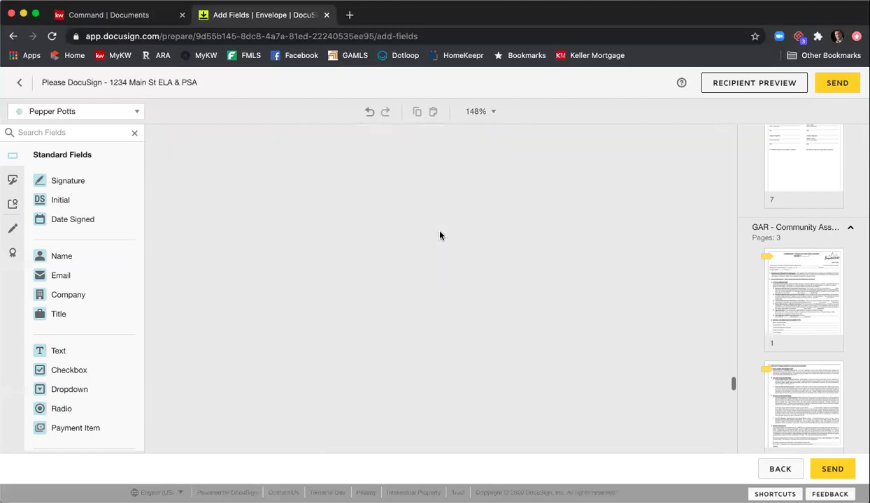
pyautogui.scroll(-15, 440, 235)
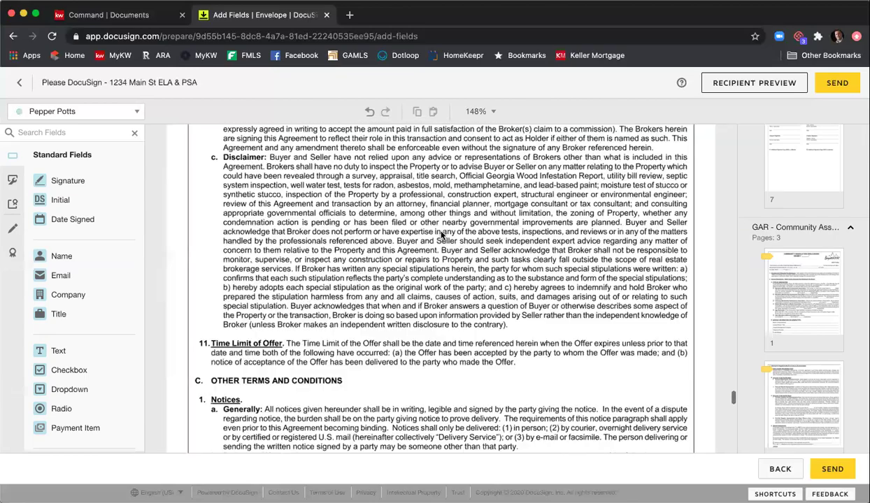
pyautogui.scroll(-15, 441, 236)
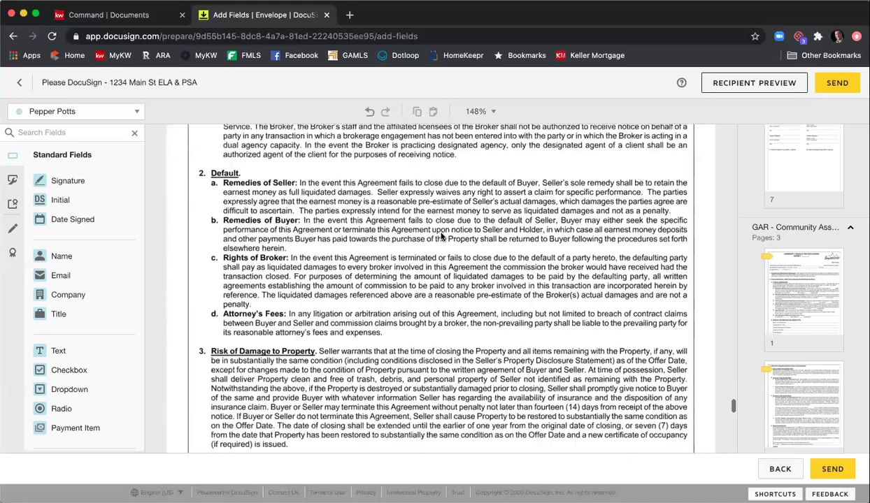
pyautogui.scroll(-15, 441, 235)
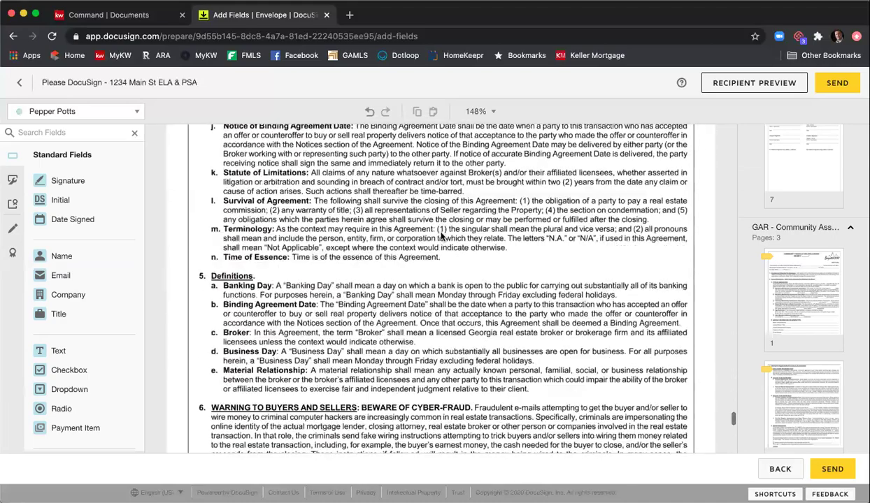
pyautogui.scroll(-5, 441, 238)
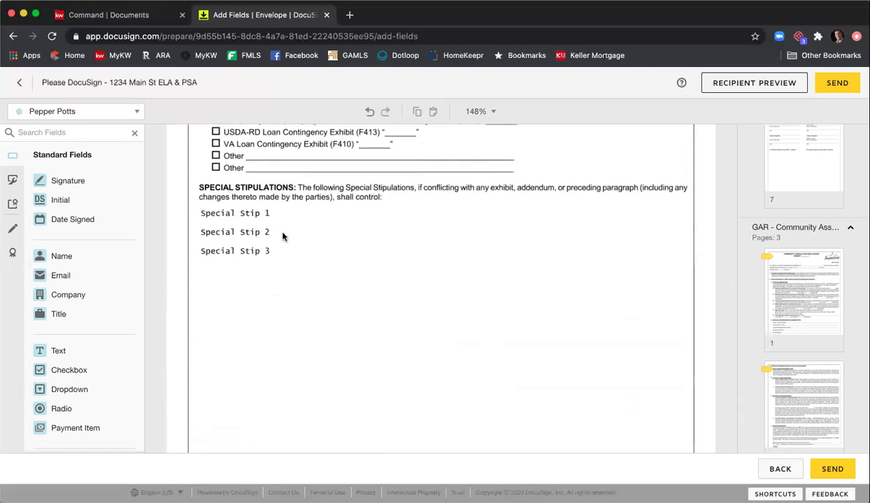
pyautogui.scroll(-2, 426, 255)
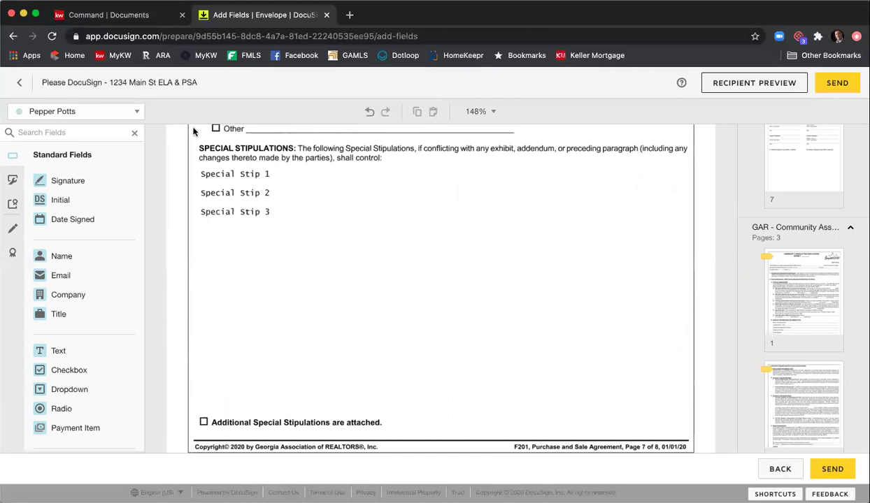
# - Switch to the third recipient and place a large text field over the blank stipulations area
pyautogui.click(138, 114)
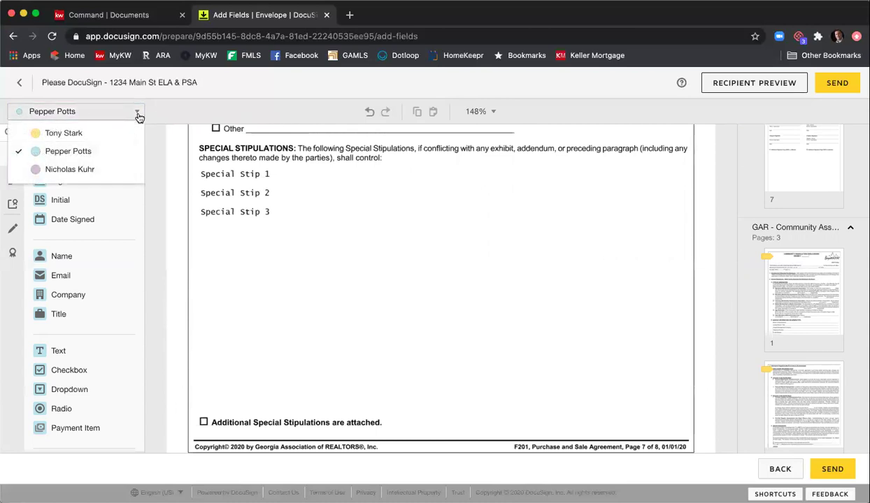
pyautogui.click(91, 167)
pyautogui.moveTo(69, 350); pyautogui.dragTo(684, 417)
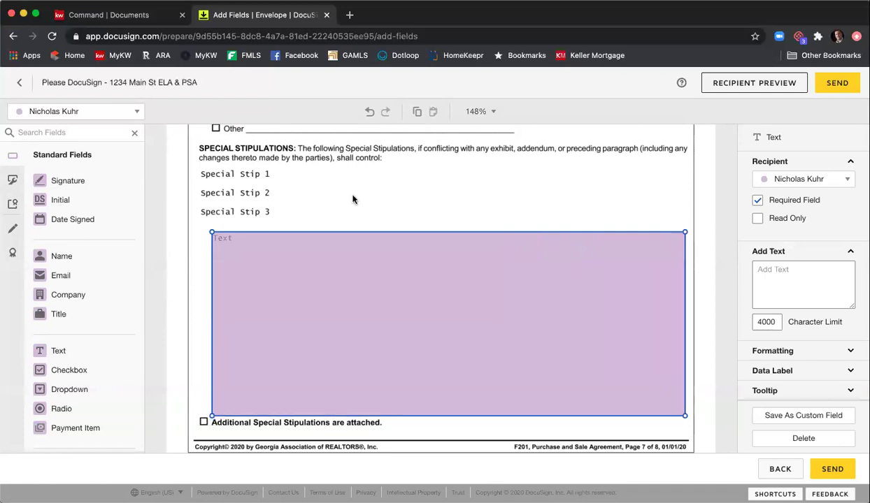
# - Fill the field with sample lines like 'Special Stip more', 'more more', 'lots more', then select all
pyautogui.click(336, 251)
pyautogui.write('Special Stupi')
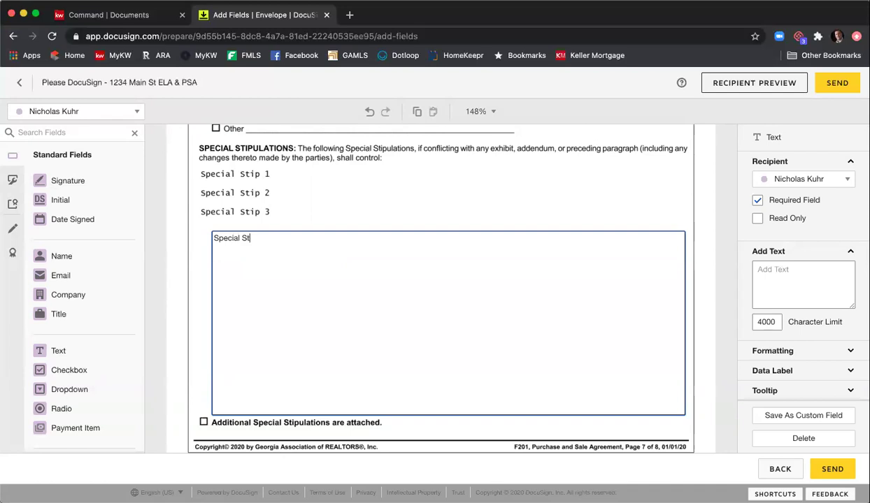
pyautogui.press('BackSpace')
pyautogui.press('BackSpace')
pyautogui.write('ip  ')
pyautogui.write('more')
pyautogui.press('Return')
pyautogui.press('Return')
pyautogui.write('more')
pyautogui.press('Return')
pyautogui.write('more')
pyautogui.press('Return')
pyautogui.write('m')
pyautogui.press('Return')
pyautogui.write('ore')
pyautogui.press('Return')
pyautogui.press('Return')
pyautogui.press('Return')
pyautogui.write('more more')
pyautogui.press('Return')
pyautogui.press('Return')
pyautogui.write('lots more')
pyautogui.press('Return')
pyautogui.write('event m')
pyautogui.press('BackSpace')
pyautogui.press('BackSpace')
pyautogui.write('more more')
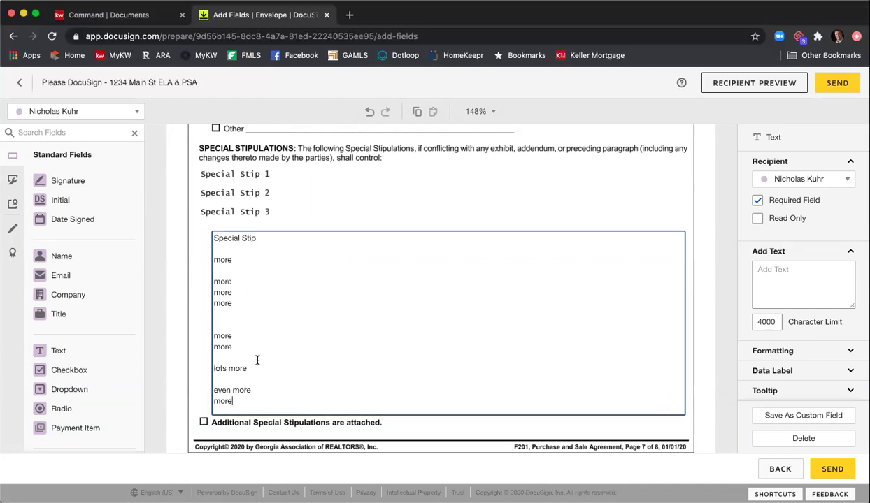
pyautogui.moveTo(226, 400); pyautogui.dragTo(207, 228)
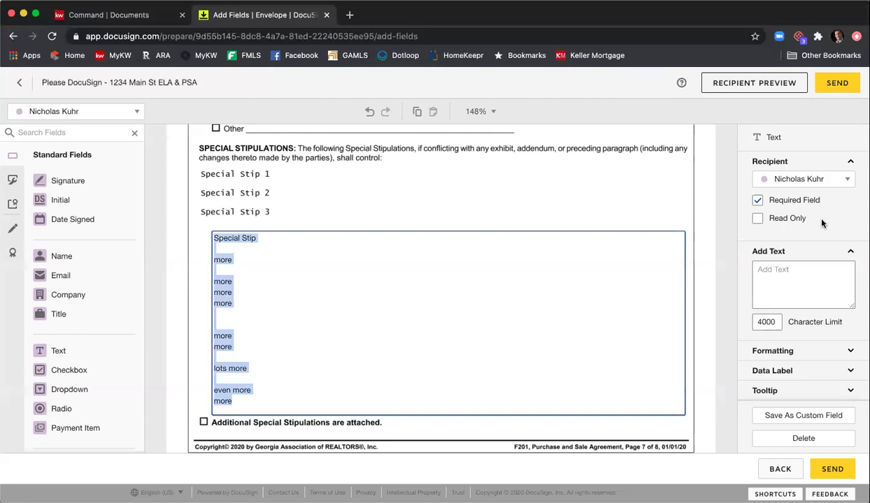
# - Set the stipulations text field's font size to 7
pyautogui.click(787, 359)
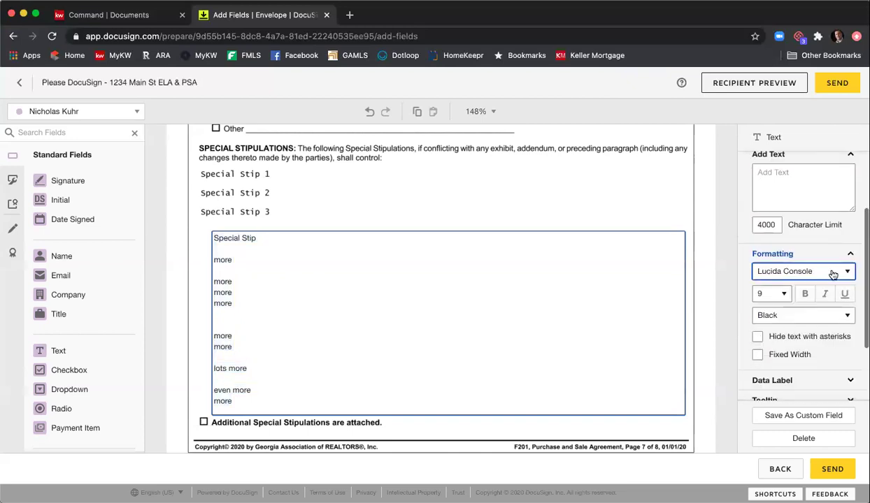
pyautogui.click(784, 264)
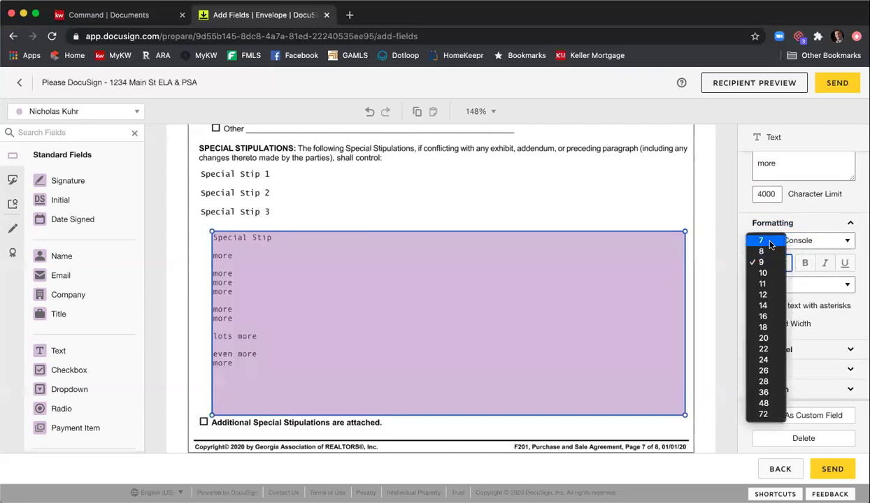
pyautogui.click(762, 241)
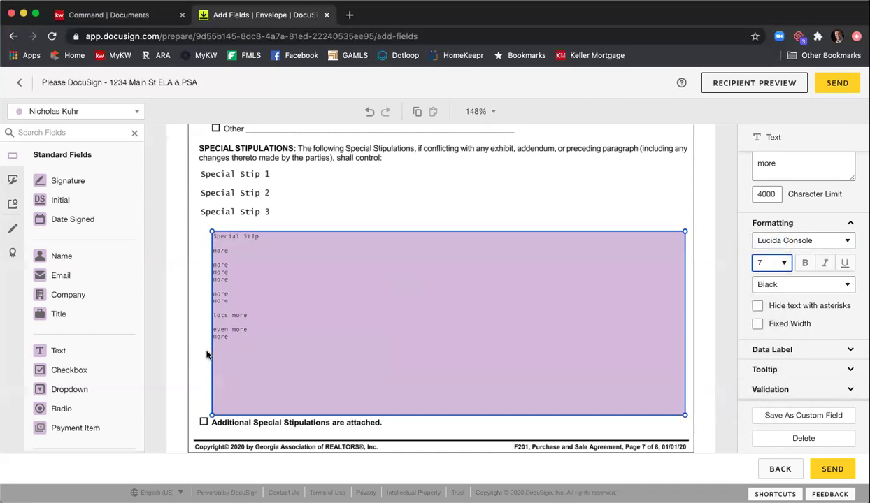
# - Make the stipulations field optional and read-only by unchecking Required Field and checking Read Only
pyautogui.click(240, 341)
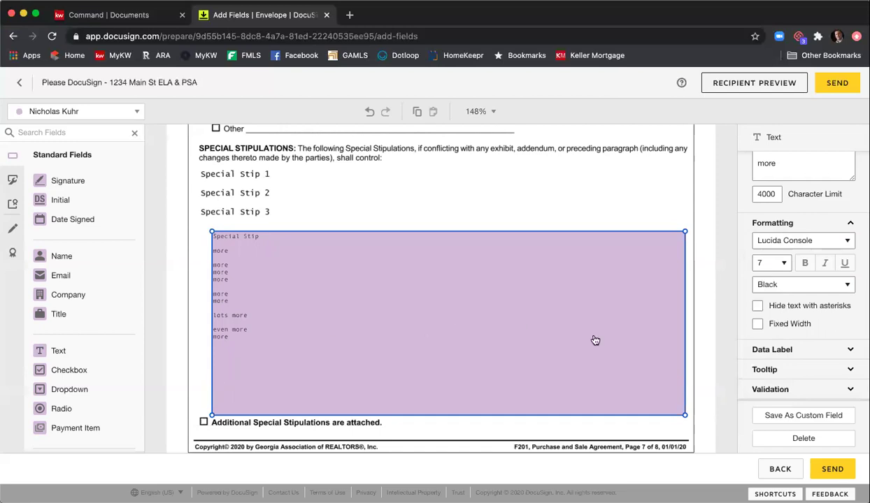
pyautogui.scroll(4, 781, 348)
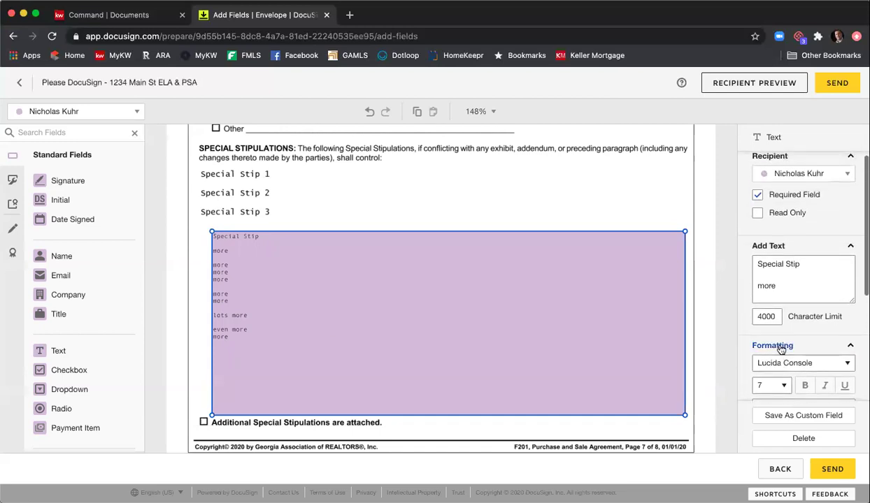
pyautogui.click(754, 198)
pyautogui.click(757, 214)
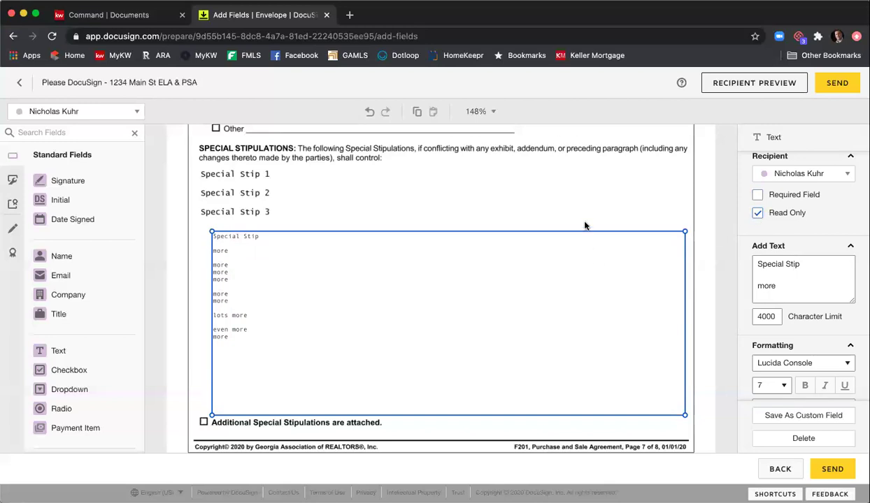
pyautogui.click(608, 215)
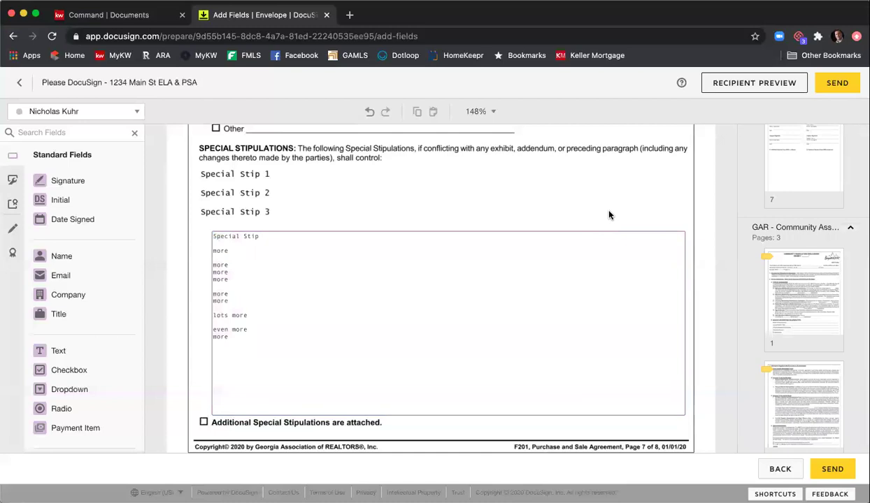
# - Draw a markup line across the first seller's e-mail address
pyautogui.scroll(-8, 615, 207)
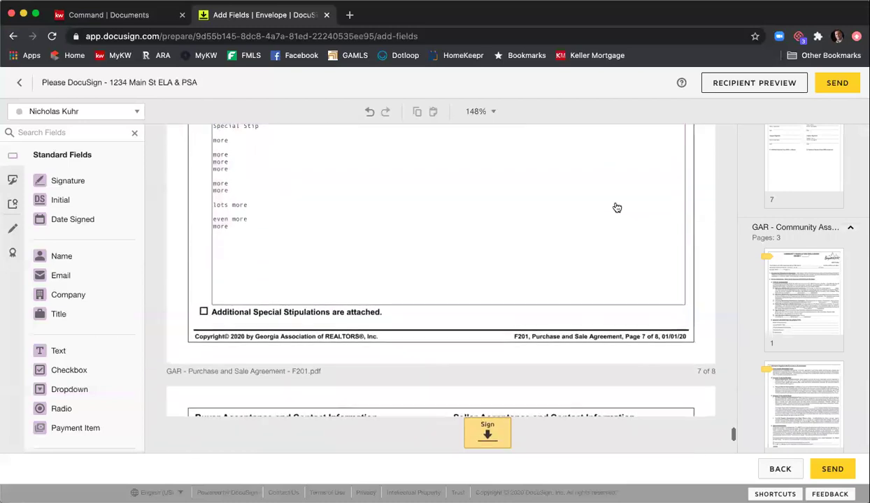
pyautogui.scroll(-4, 616, 208)
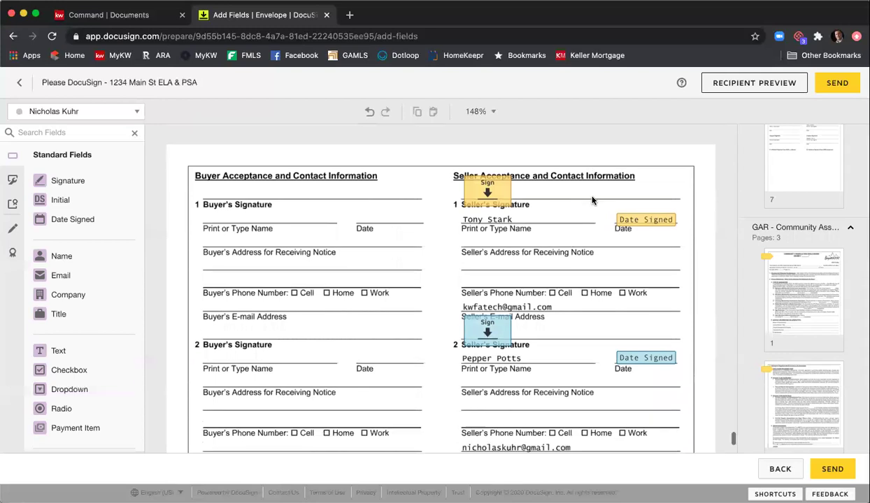
pyautogui.scroll(1, 560, 199)
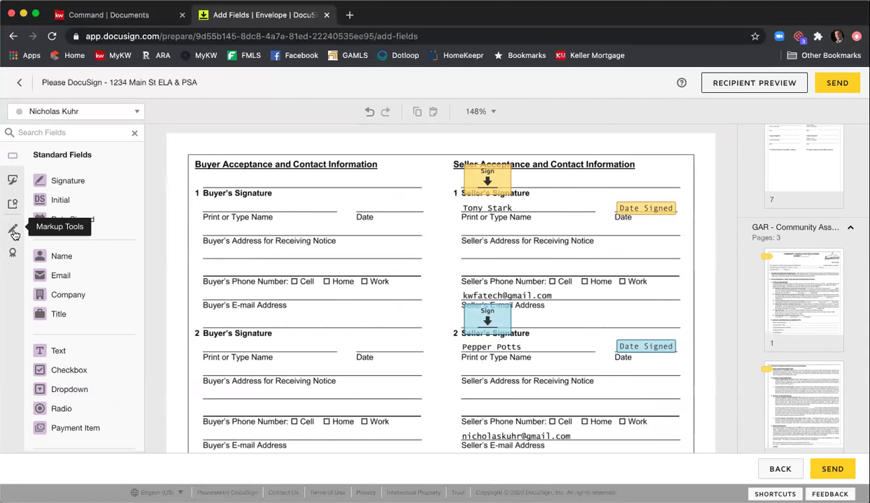
pyautogui.click(13, 231)
pyautogui.click(56, 183)
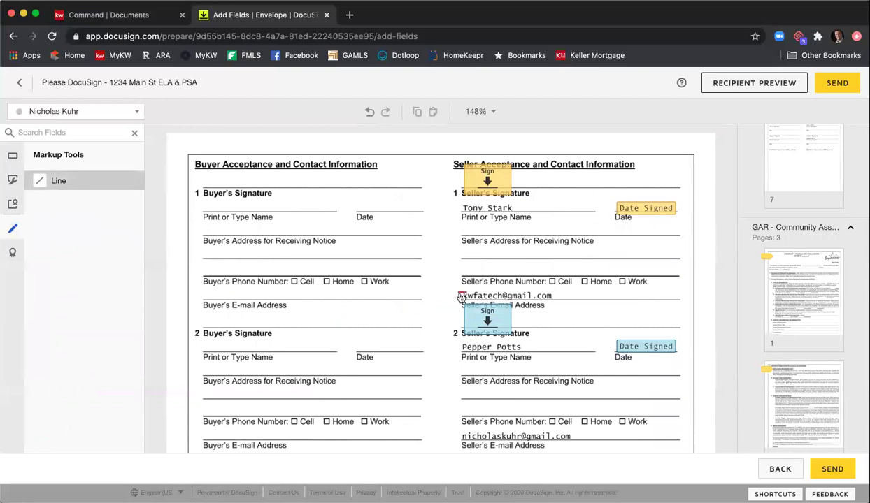
pyautogui.moveTo(462, 295); pyautogui.dragTo(552, 296)
pyautogui.click(556, 295)
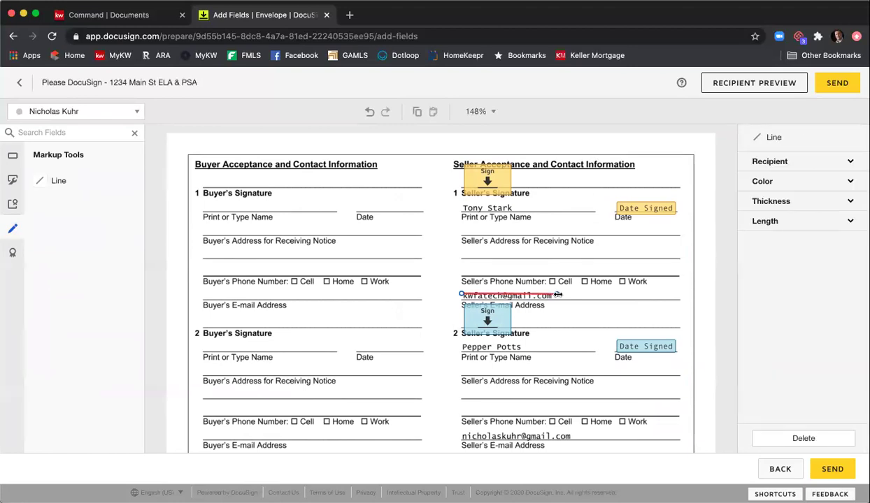
# - Make the line black with thickness 10
pyautogui.click(782, 189)
pyautogui.click(773, 198)
pyautogui.click(771, 225)
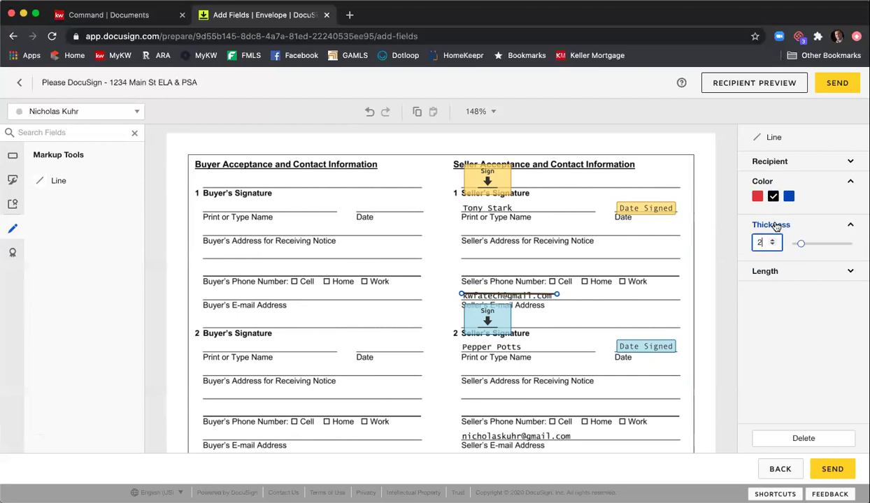
pyautogui.click(774, 241)
pyautogui.click(773, 240)
pyautogui.click(774, 241)
pyautogui.click(773, 240)
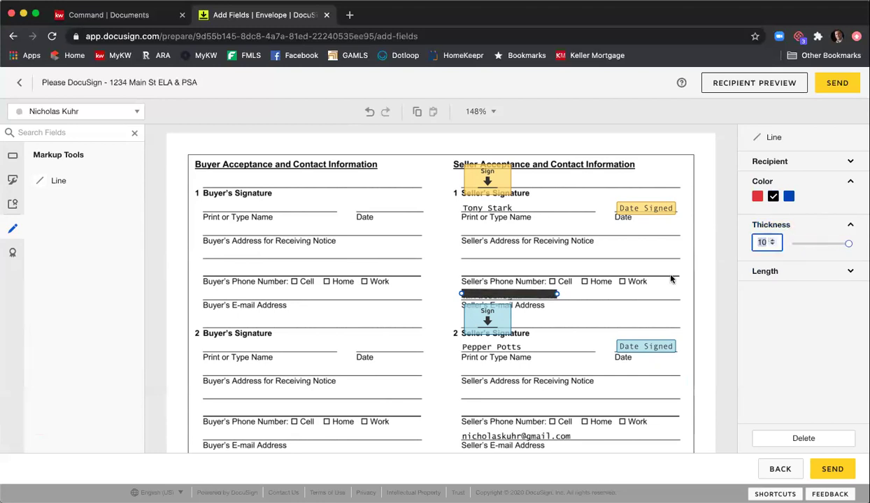
# - Adjust and stretch the black line to cover the whole first e-mail
pyautogui.click(490, 296)
pyautogui.moveTo(489, 297); pyautogui.dragTo(489, 299)
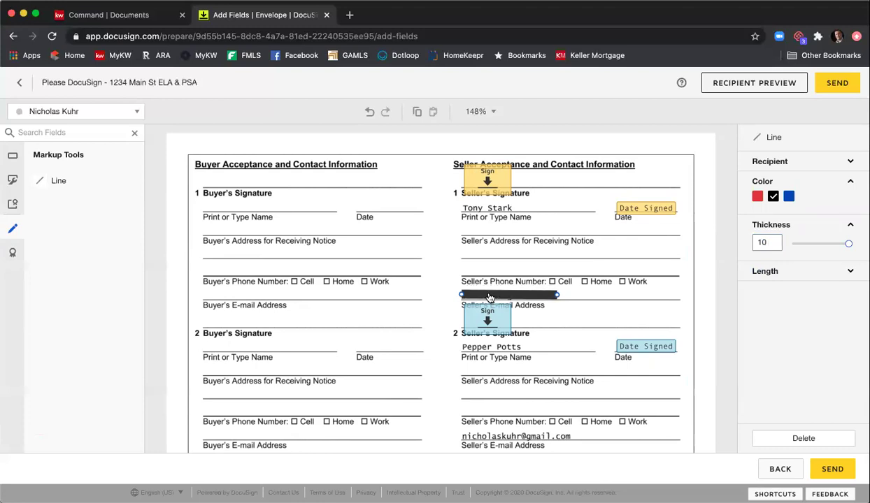
pyautogui.moveTo(556, 295); pyautogui.dragTo(554, 295)
pyautogui.moveTo(557, 294); pyautogui.dragTo(557, 296)
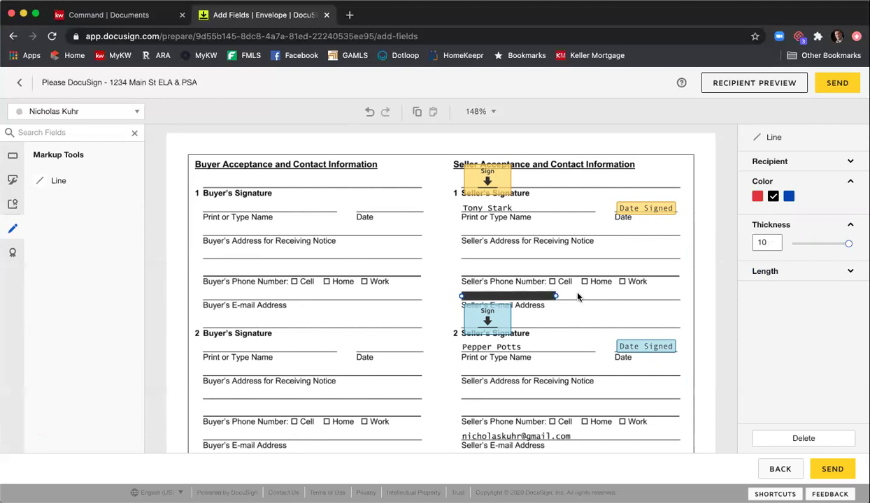
# - Copy and paste the line, moving the copy over the second seller's e-mail
pyautogui.rightClick(531, 296)
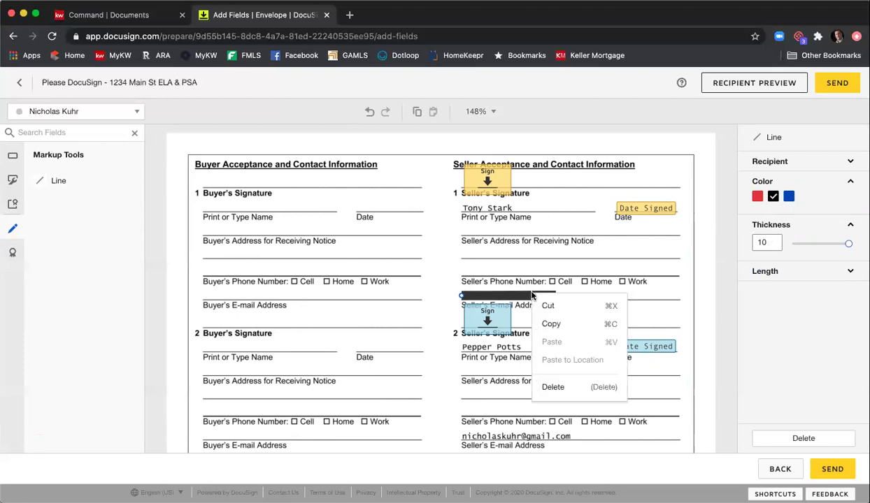
pyautogui.click(552, 324)
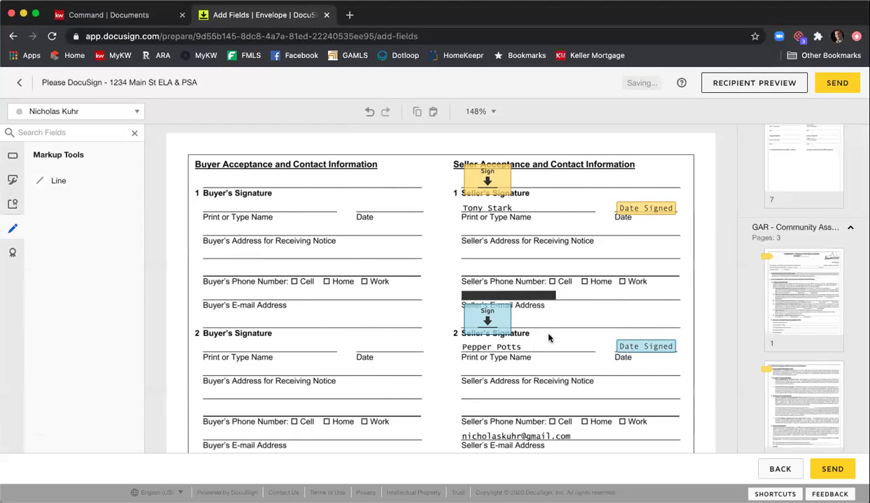
pyautogui.rightClick(549, 338)
pyautogui.click(584, 434)
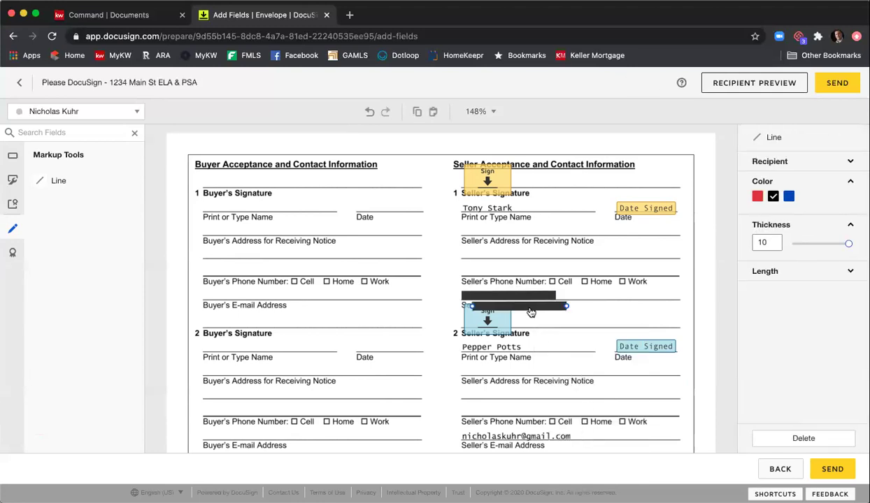
pyautogui.moveTo(530, 311); pyautogui.dragTo(574, 436)
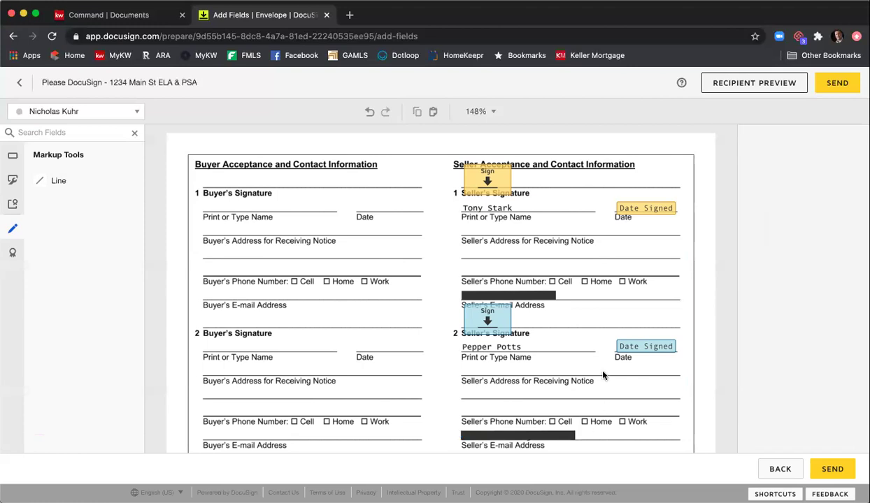
pyautogui.click(604, 372)
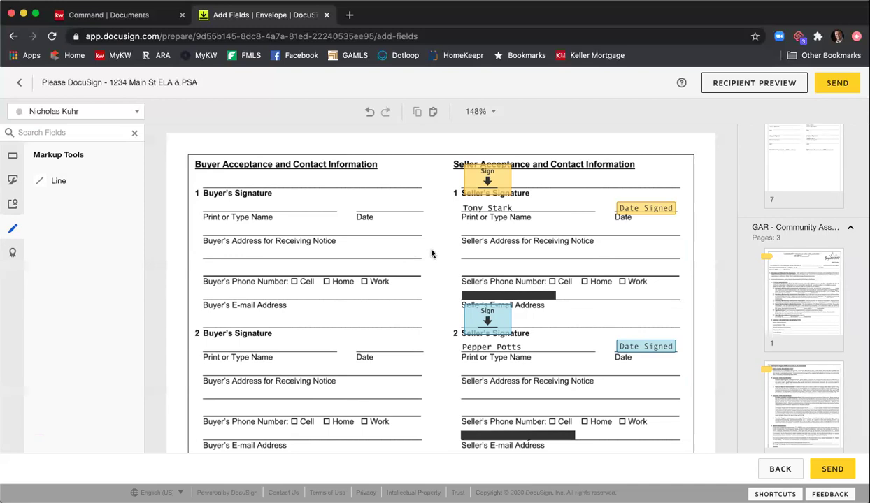
# - Place Signature and Date Signed fields on the listing broker's signature line
pyautogui.scroll(-3, 430, 255)
pyautogui.scroll(-8, 431, 255)
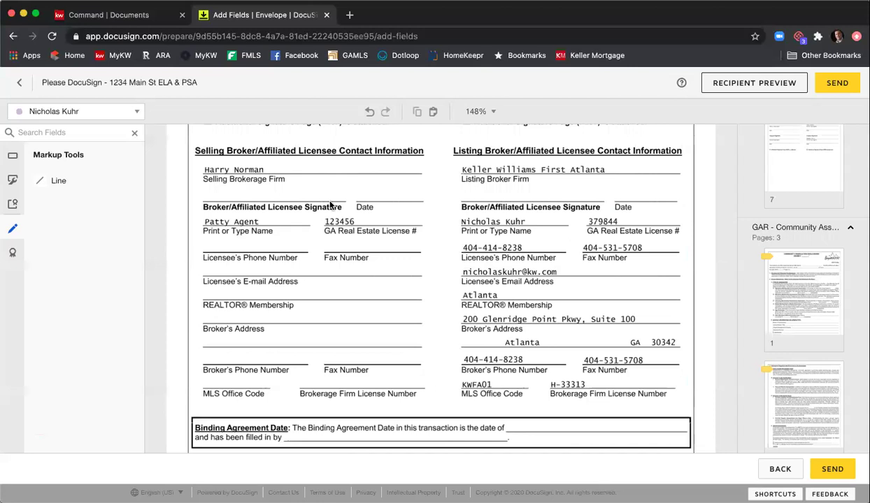
pyautogui.click(13, 157)
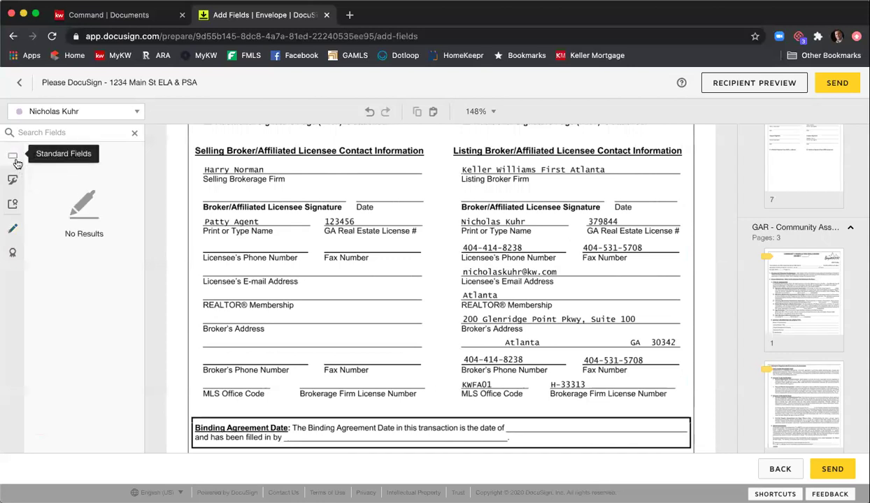
pyautogui.moveTo(70, 180)
pyautogui.mouseDown()
pyautogui.moveTo(482, 174)
pyautogui.moveTo(466, 183)
pyautogui.mouseUp()
pyautogui.moveTo(110, 219); pyautogui.dragTo(614, 195)
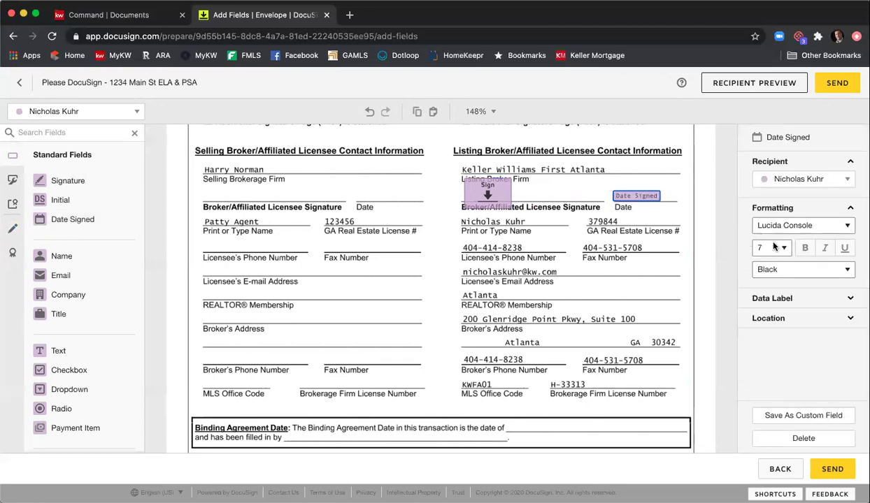
# - Set the date signed field to font size 9 and open the Recipient Preview
pyautogui.click(775, 246)
pyautogui.click(742, 266)
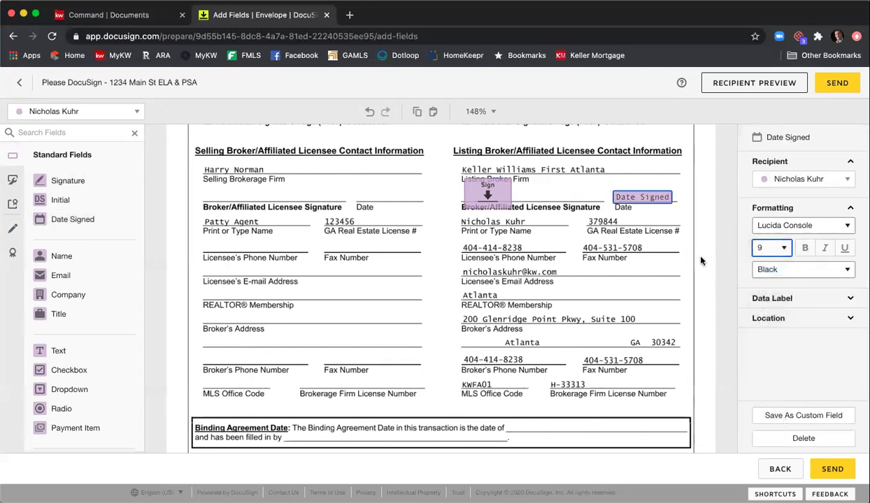
pyautogui.click(688, 258)
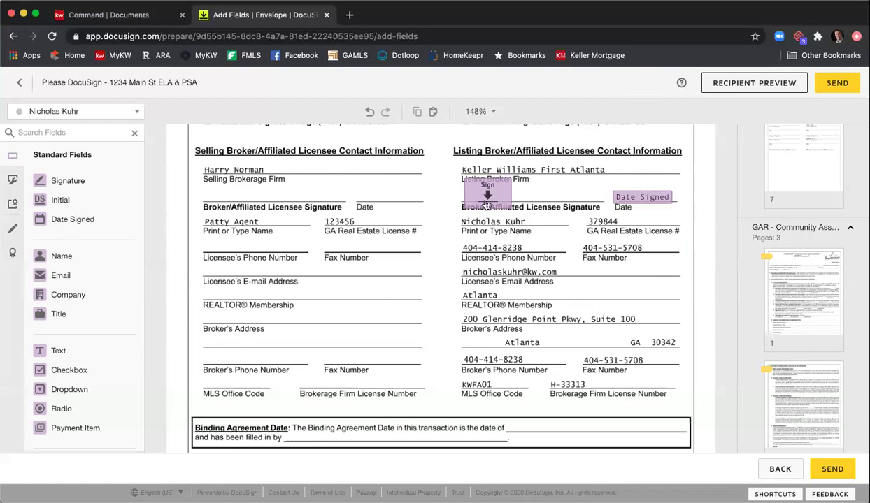
pyautogui.scroll(-2, 395, 223)
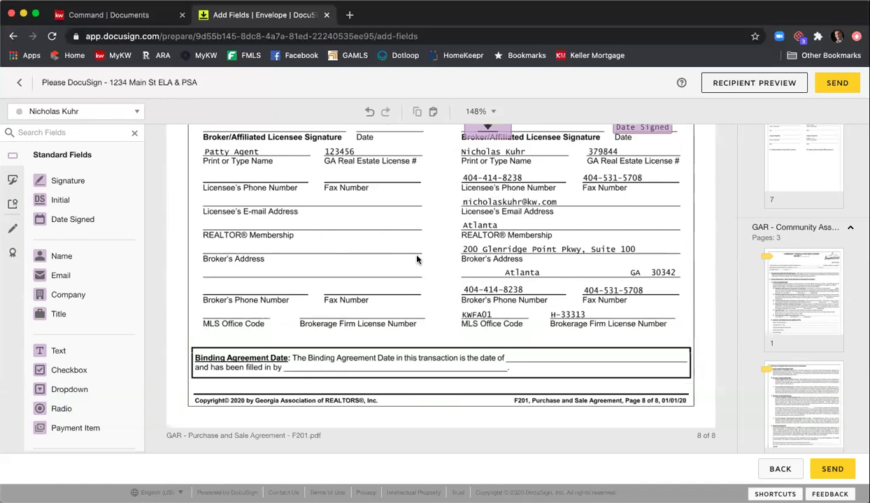
pyautogui.click(734, 85)
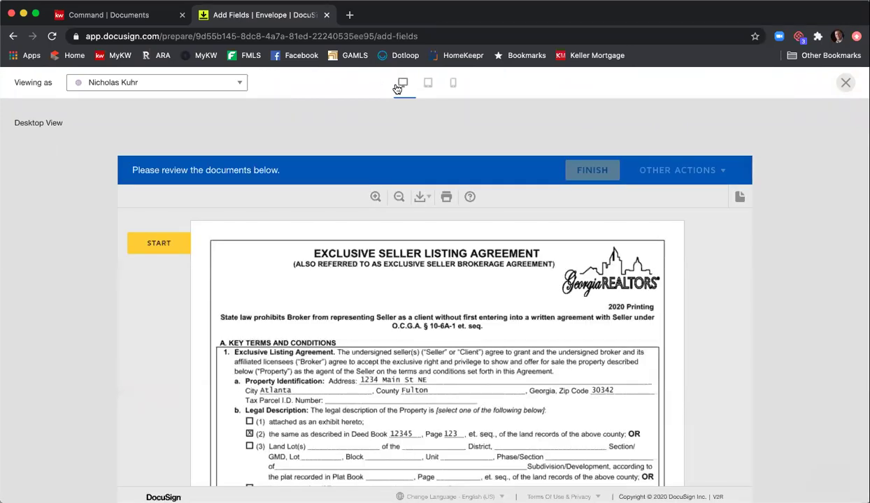
# - Switch the preview to desktop layout and view it as the first seller
pyautogui.click(427, 85)
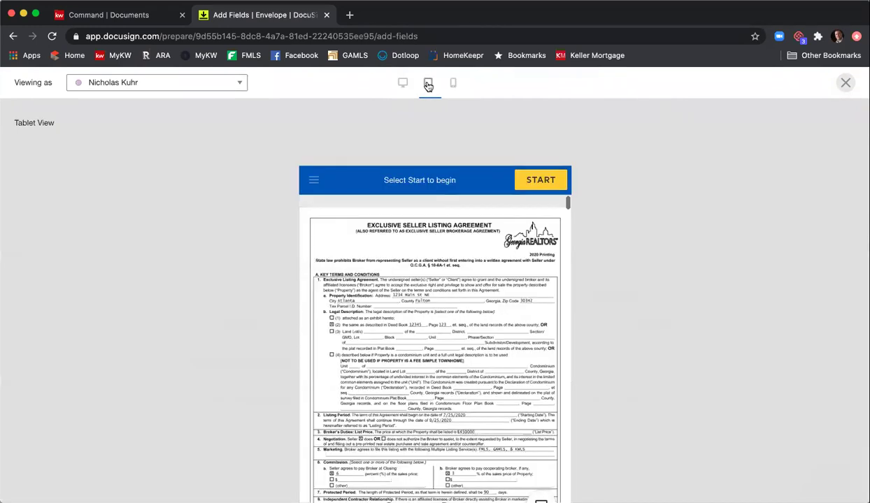
pyautogui.click(455, 84)
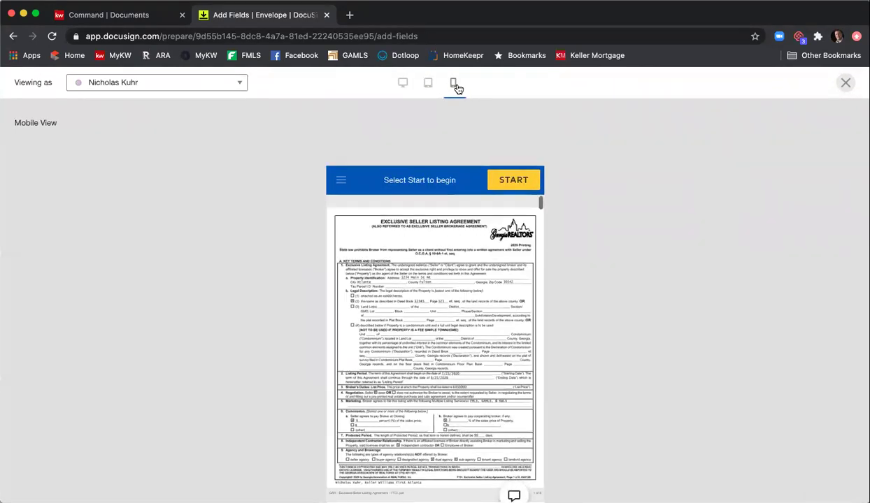
pyautogui.click(404, 84)
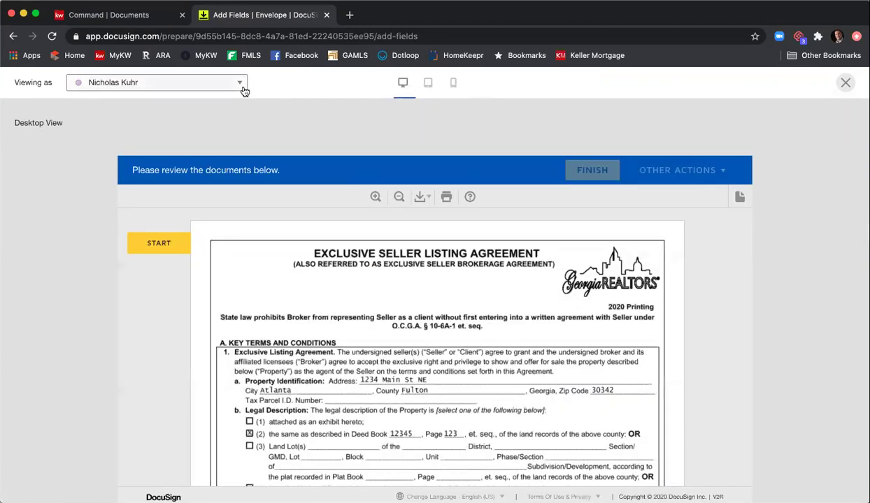
pyautogui.click(243, 88)
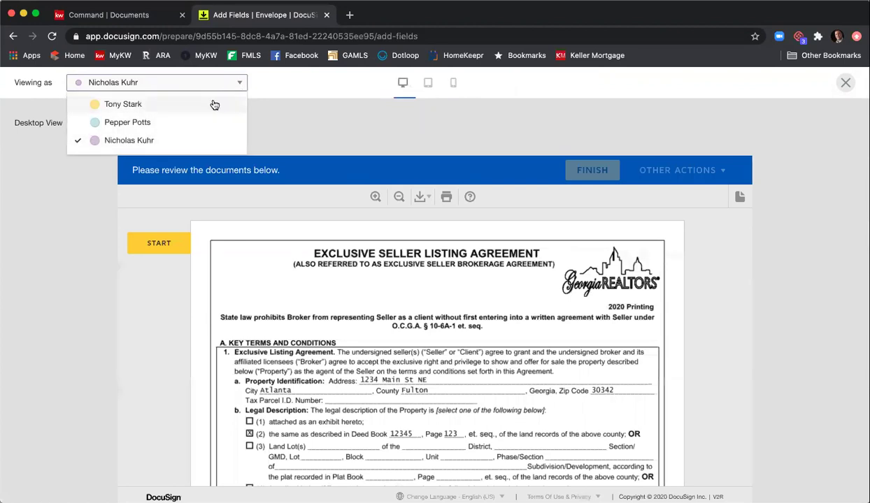
pyautogui.click(215, 105)
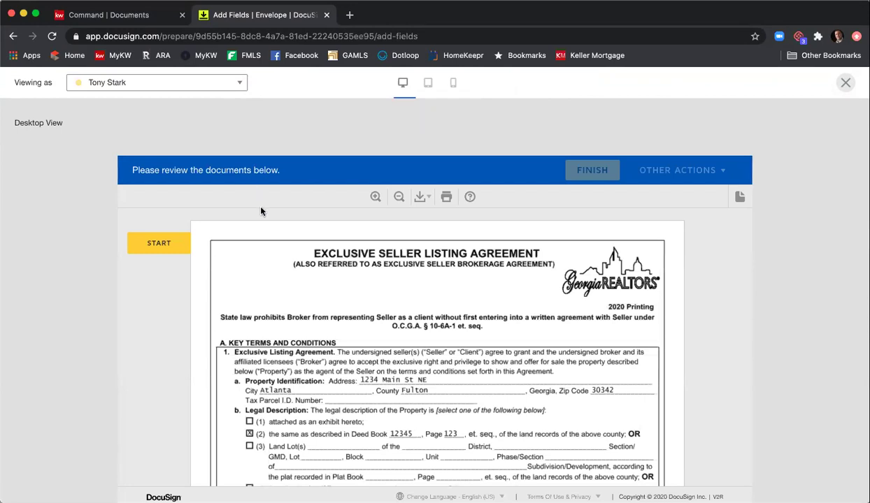
# - Start signing, enter year built 2000, and answer vacant Yes, leased No, historic Yes
pyautogui.click(161, 243)
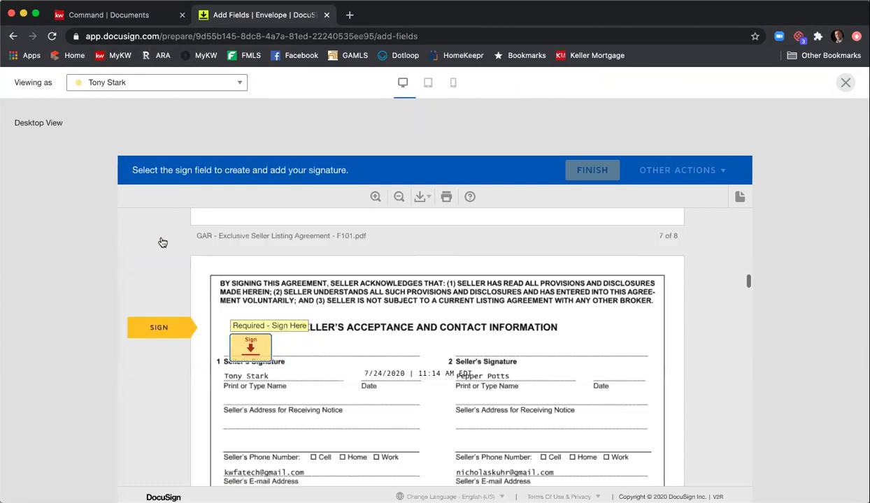
pyautogui.click(250, 347)
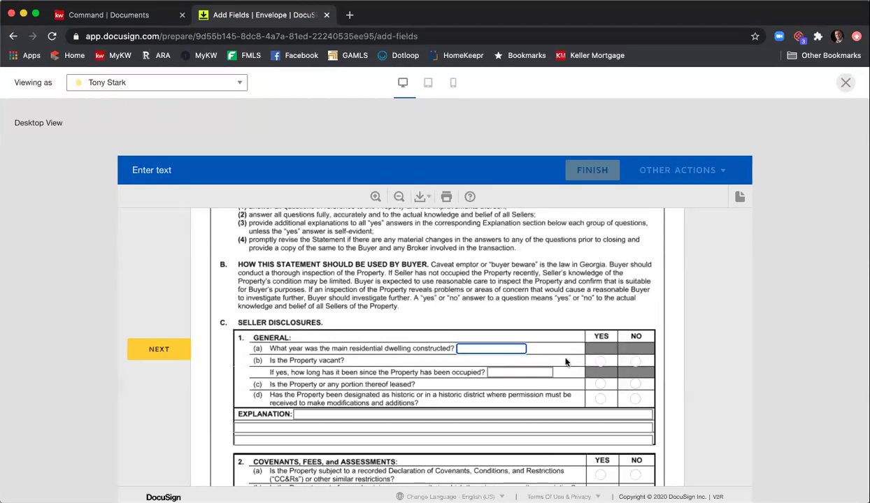
pyautogui.write('2000')
pyautogui.click(600, 362)
pyautogui.click(636, 385)
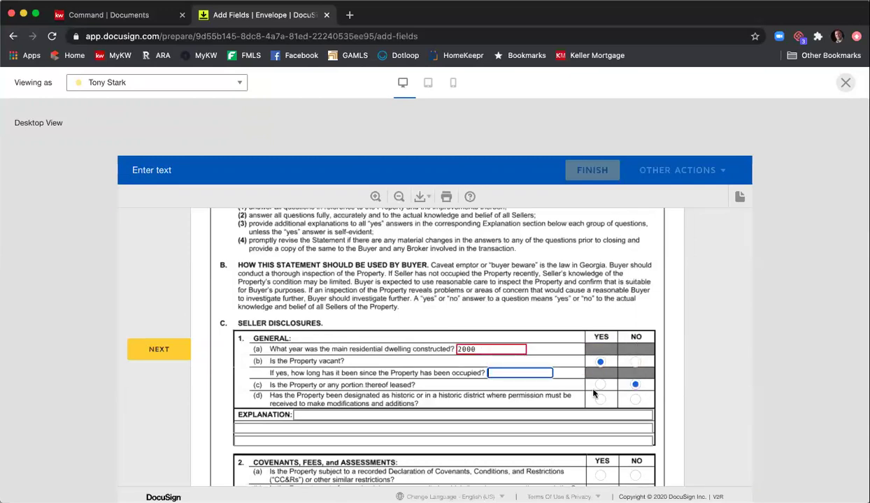
pyautogui.click(600, 399)
pyautogui.scroll(-2, 494, 369)
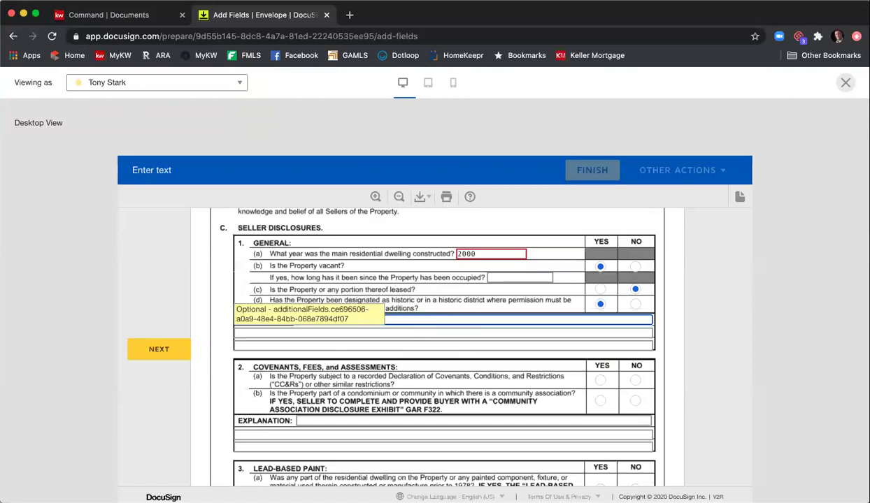
# - Tick Mandatory Membership Condominium Association on the association exhibit
pyautogui.click(307, 319)
pyautogui.scroll(-4, 701, 304)
pyautogui.scroll(1, 701, 304)
pyautogui.click(158, 350)
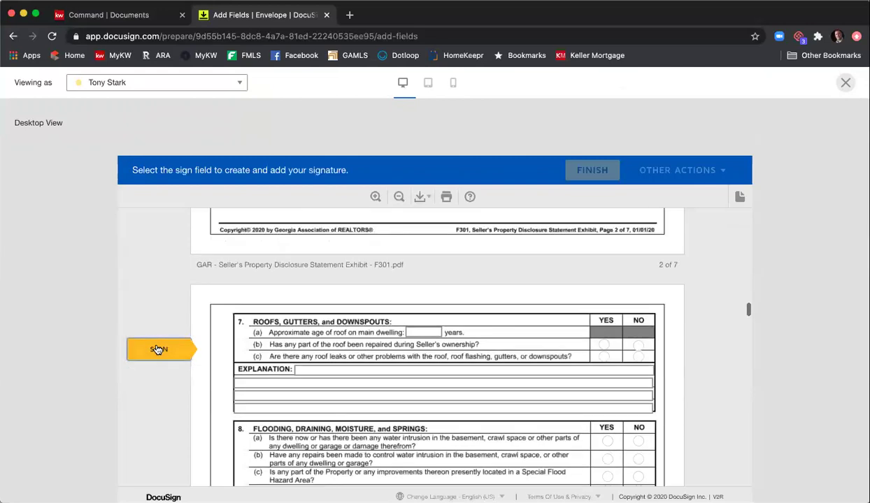
pyautogui.click(479, 347)
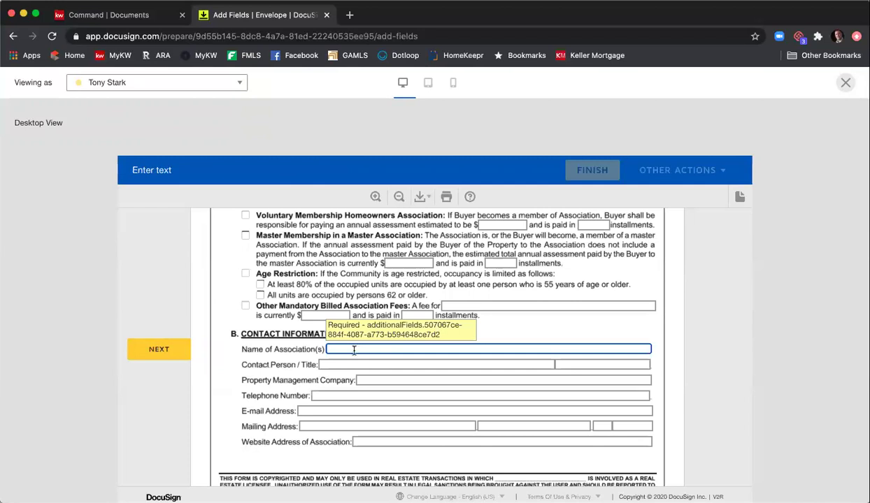
pyautogui.scroll(1, 353, 342)
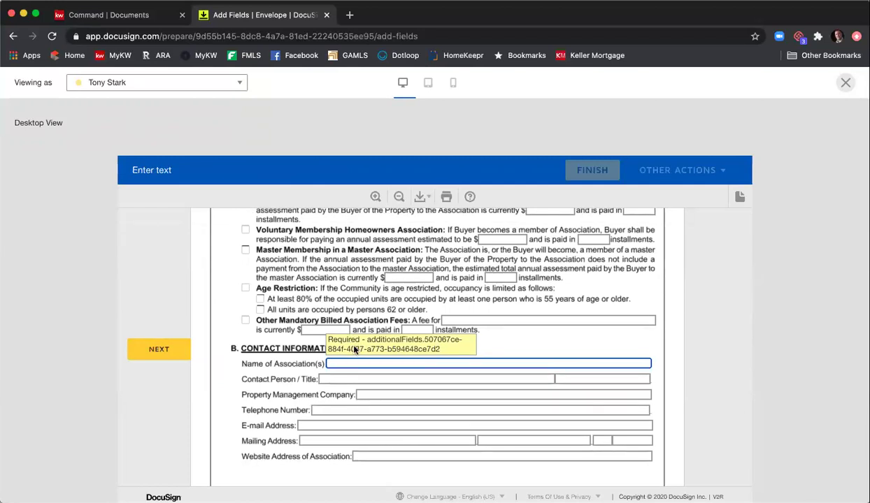
pyautogui.scroll(2, 354, 342)
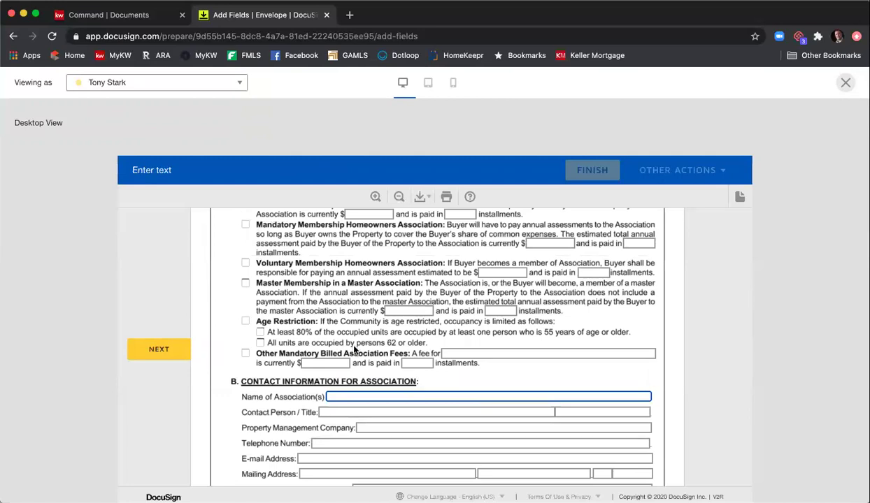
pyautogui.scroll(6, 344, 335)
pyautogui.click(246, 321)
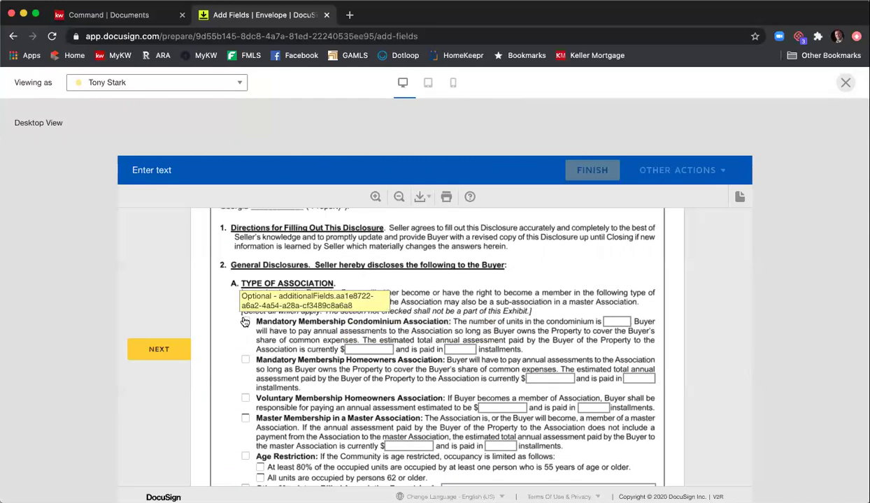
# - Enter an annual assessment of 1000 payable in 2 installments
pyautogui.click(377, 349)
pyautogui.write('1000')
pyautogui.press('Tab')
pyautogui.write('3')
pyautogui.press('BackSpace')
pyautogui.write('2')
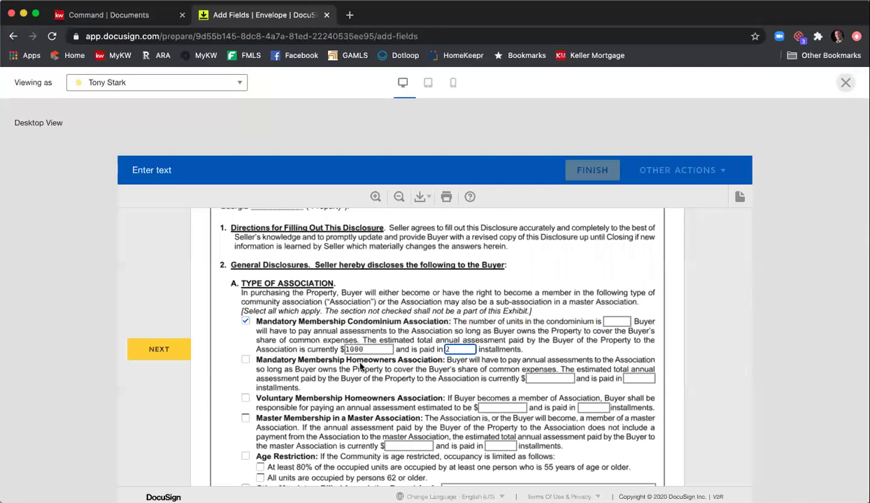
# - Fill Name of Association(s) with 'text text' and Contact Person / Title with 'text'
pyautogui.scroll(-4, 353, 349)
pyautogui.click(355, 406)
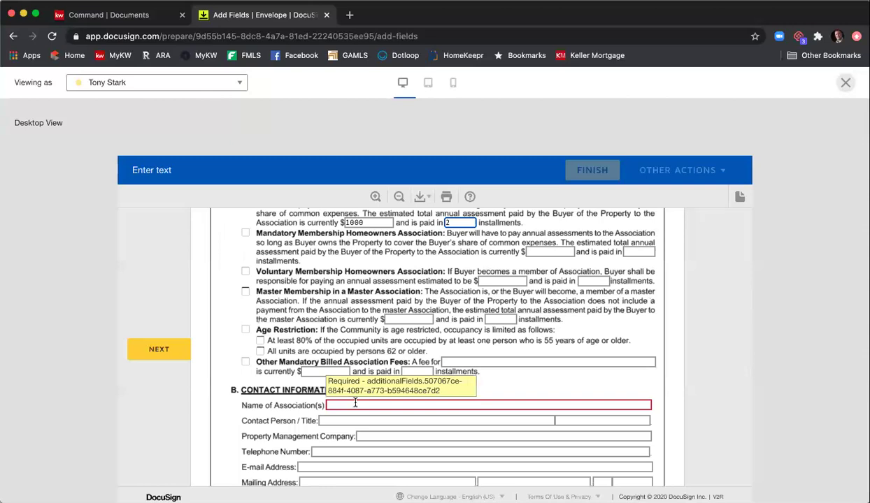
pyautogui.write('text text')
pyautogui.press('Tab')
pyautogui.write('text')
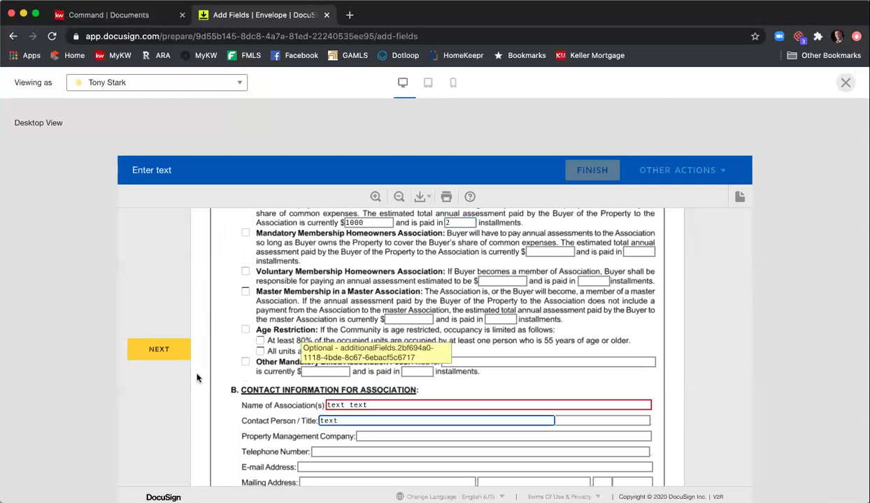
# - Add all seller initials and signatures across the documents, then finish the preview
pyautogui.click(180, 354)
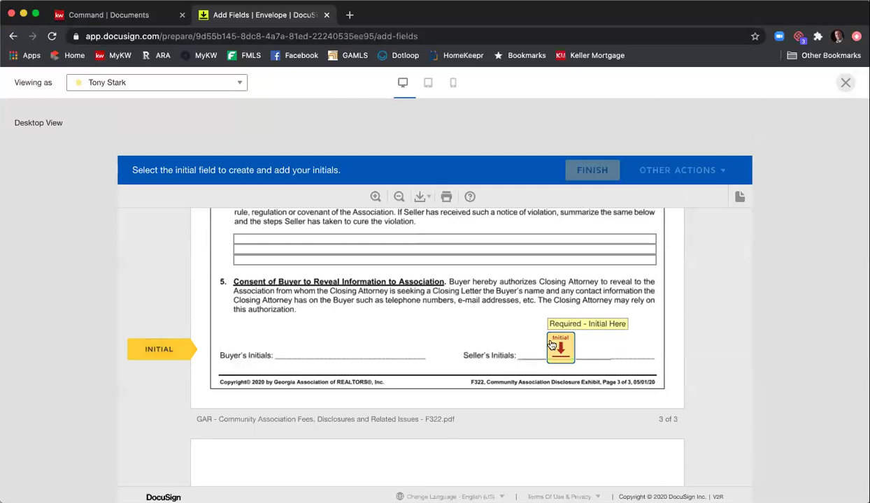
pyautogui.click(559, 347)
pyautogui.click(260, 345)
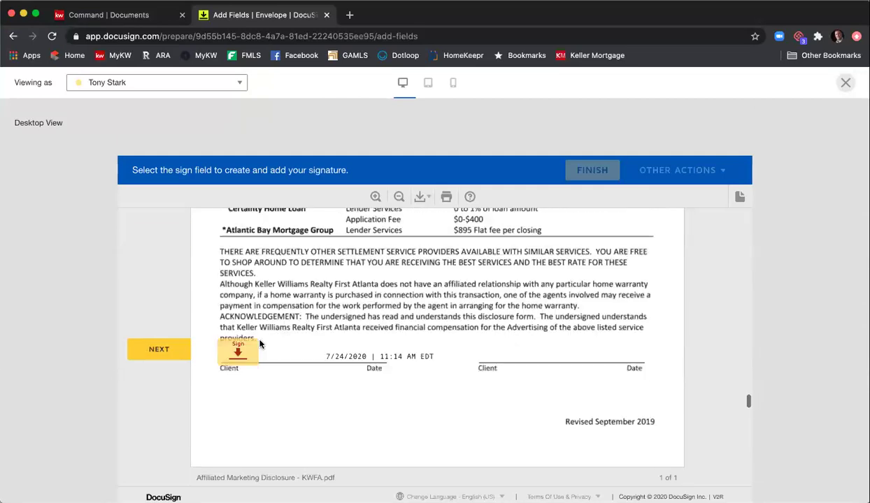
pyautogui.click(253, 347)
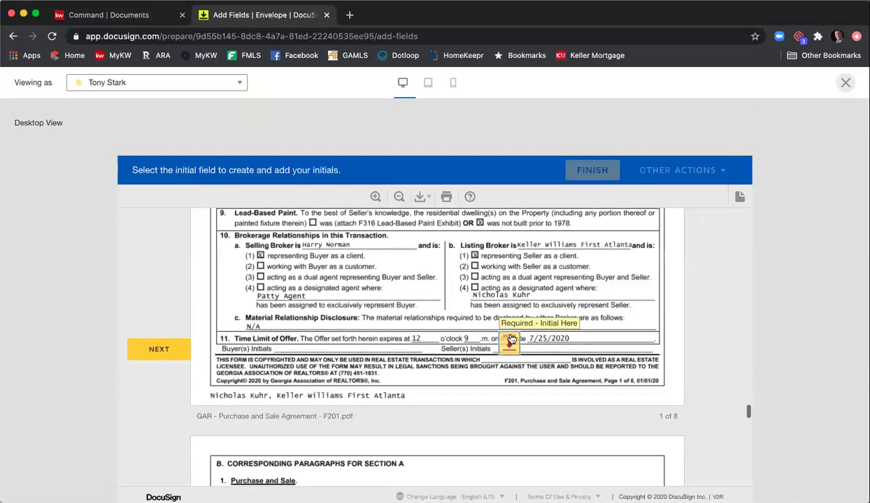
pyautogui.click(508, 343)
pyautogui.click(483, 344)
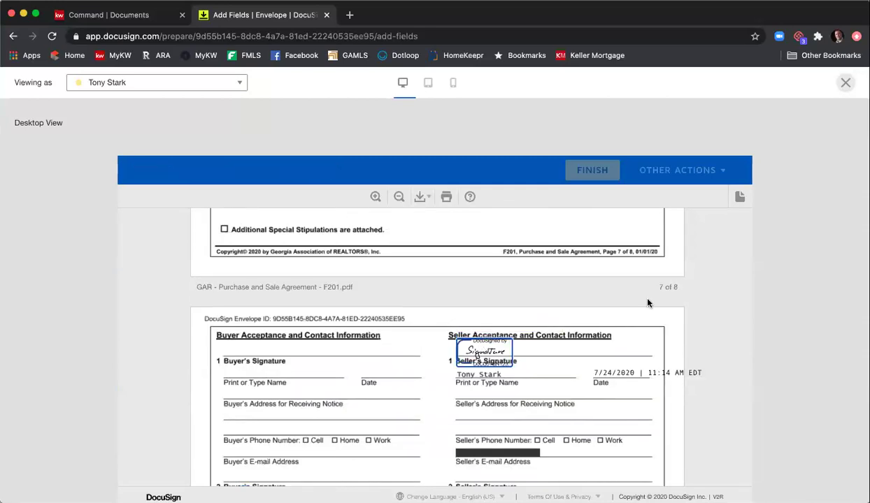
pyautogui.click(601, 170)
# - Close the preview, send the 1234 Main St ELA & PSA envelope, and open a new tab
pyautogui.click(843, 88)
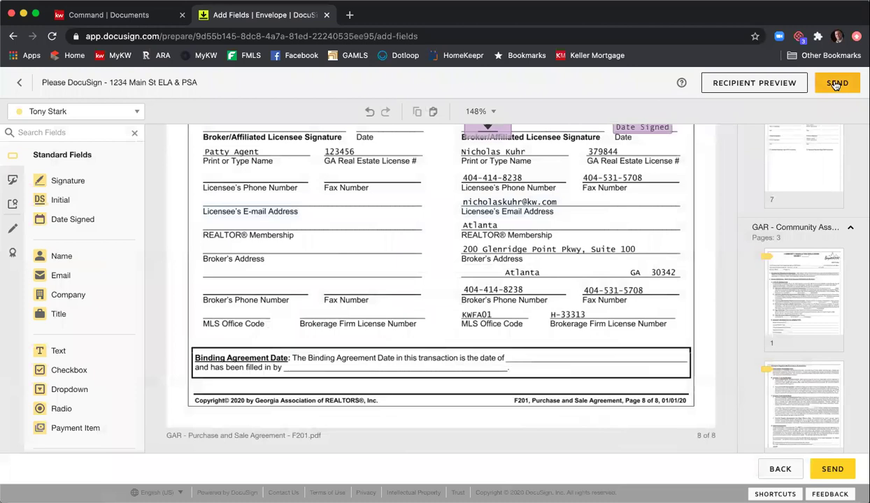
pyautogui.click(835, 84)
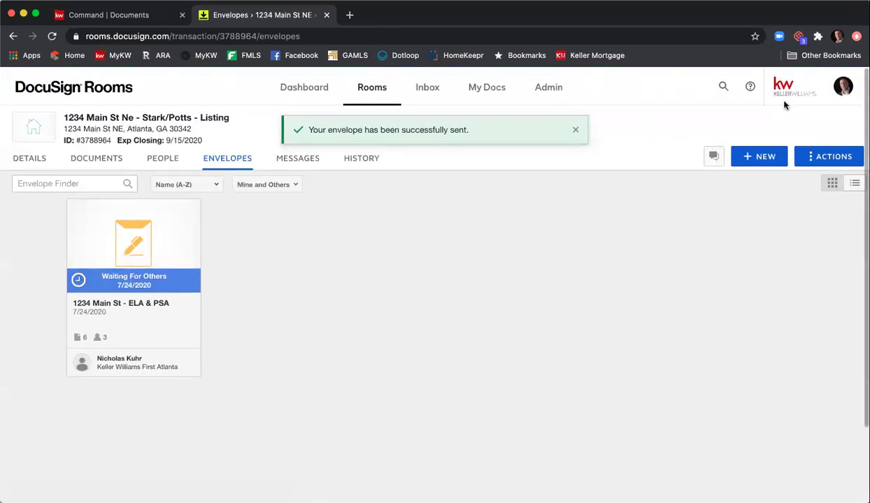
pyautogui.click(350, 15)
# - Go to Gmail, refresh the inbox, and dismiss the mail error notice
pyautogui.write('gmail')
pyautogui.press('Return')
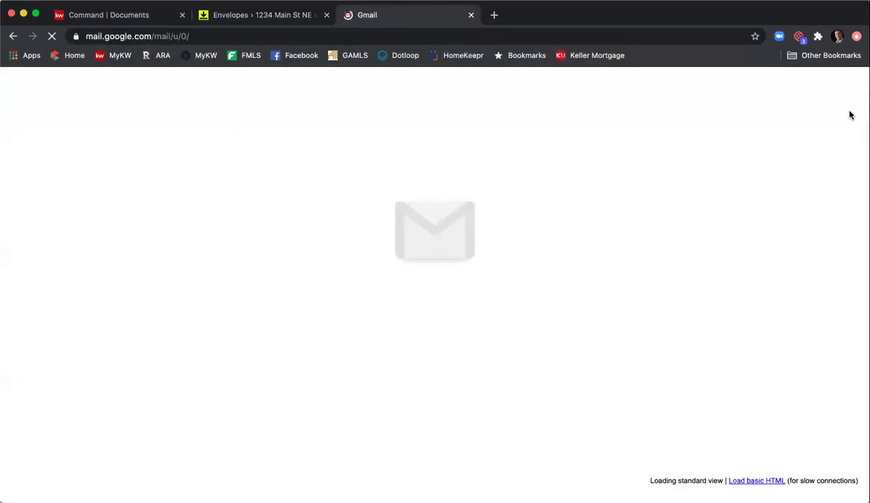
pyautogui.click(851, 88)
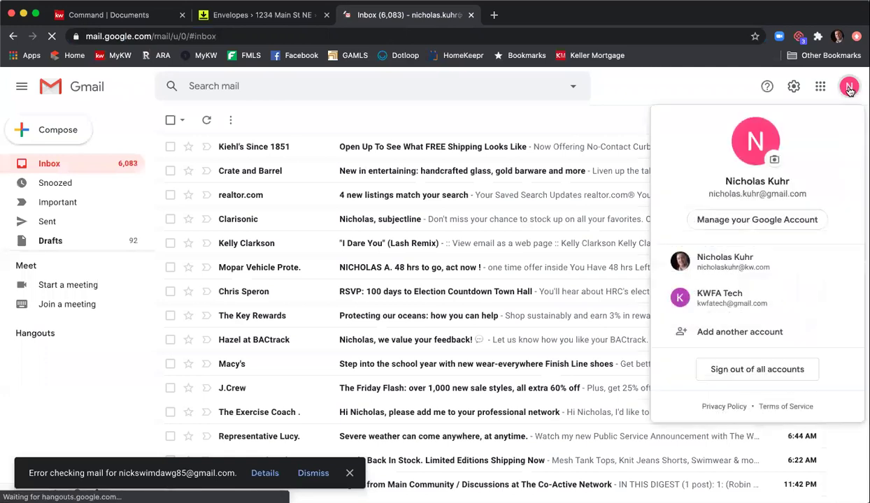
pyautogui.click(574, 114)
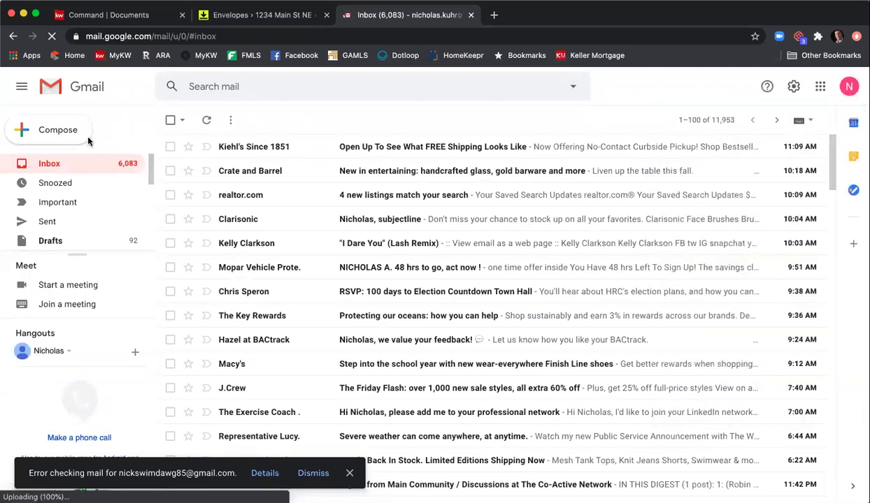
pyautogui.click(57, 163)
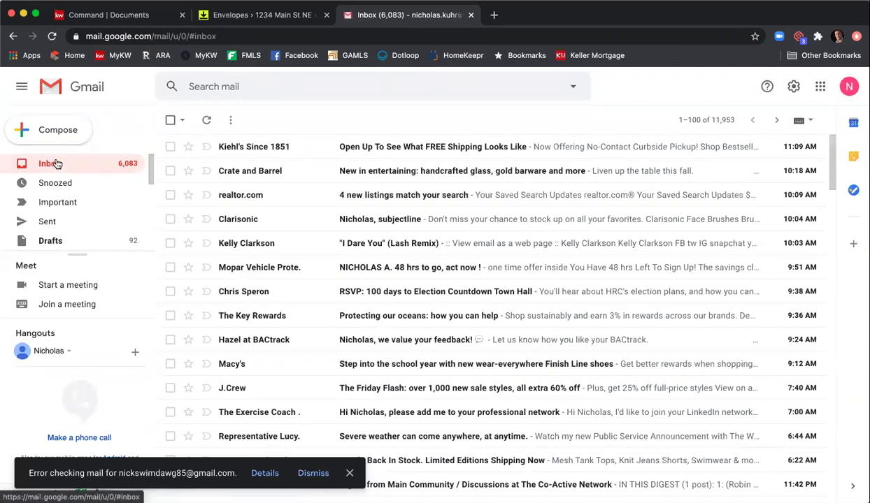
pyautogui.click(57, 163)
pyautogui.click(318, 473)
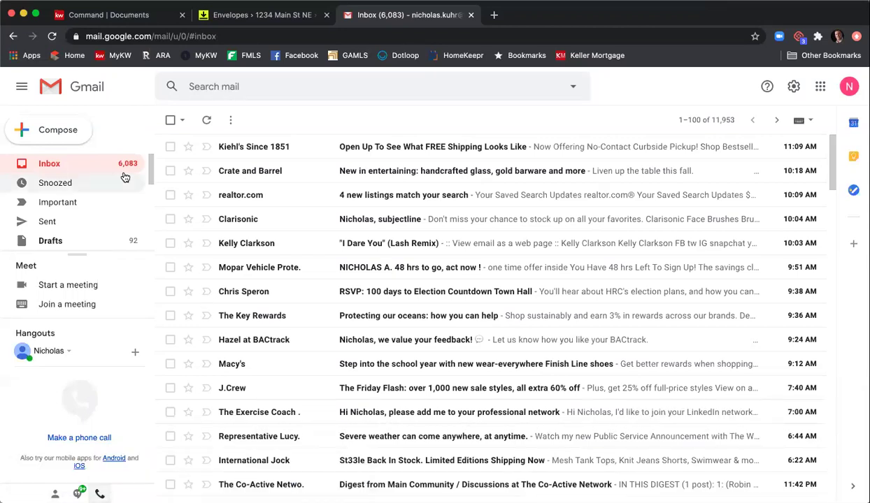
pyautogui.click(73, 163)
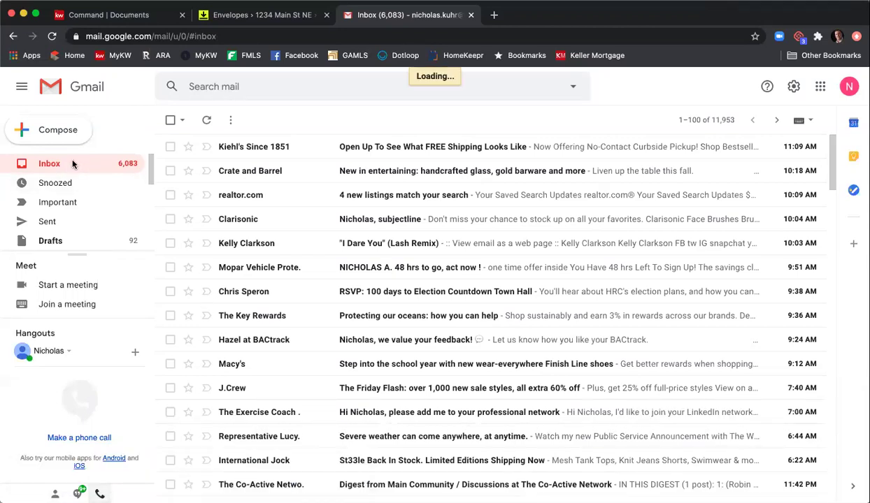
# - Switch to the other Gmail account's inbox
pyautogui.click(494, 15)
pyautogui.click(615, 14)
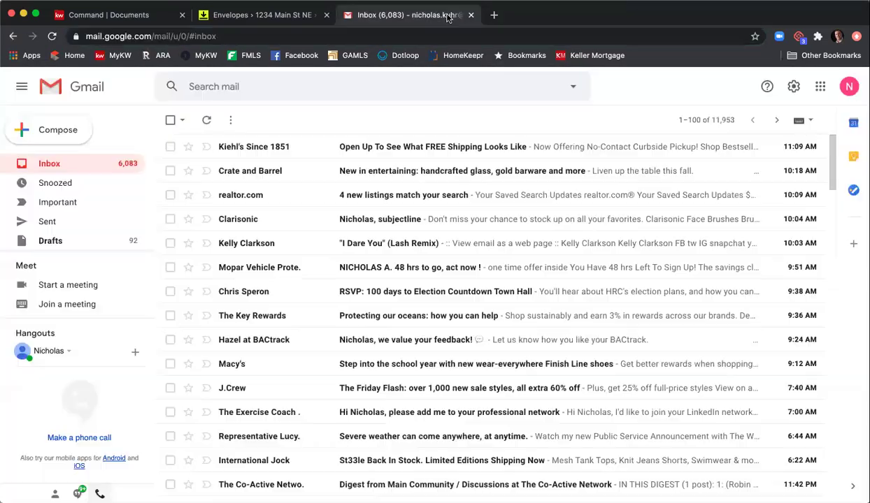
pyautogui.click(857, 92)
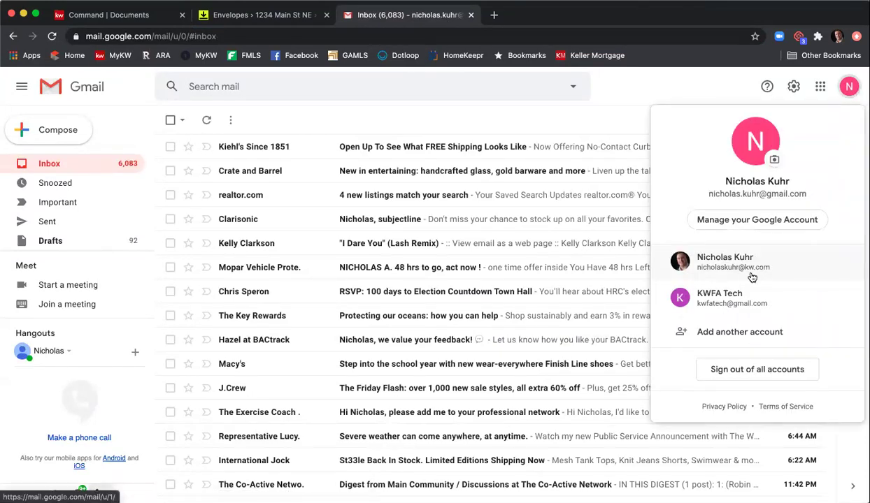
pyautogui.click(749, 294)
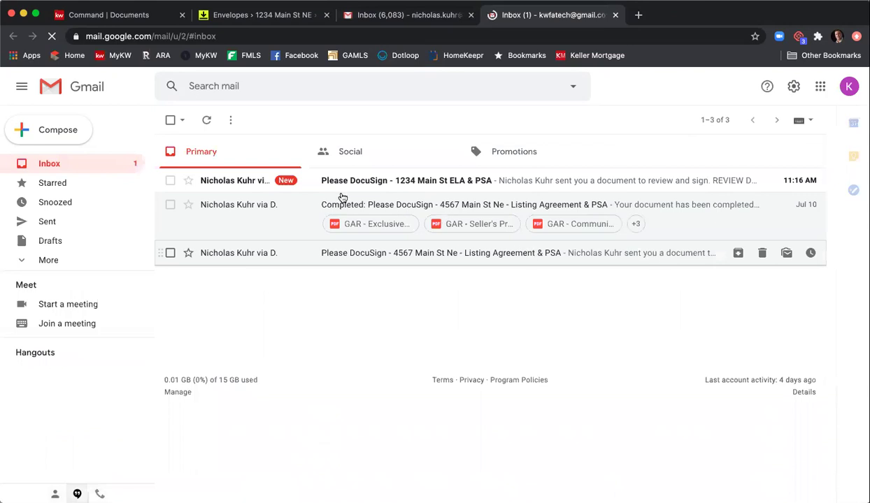
# - Open the 'Please DocuSign - 1234 Main St' email and launch REVIEW DOCUMENTS
pyautogui.click(455, 183)
pyautogui.scroll(-5, 349, 260)
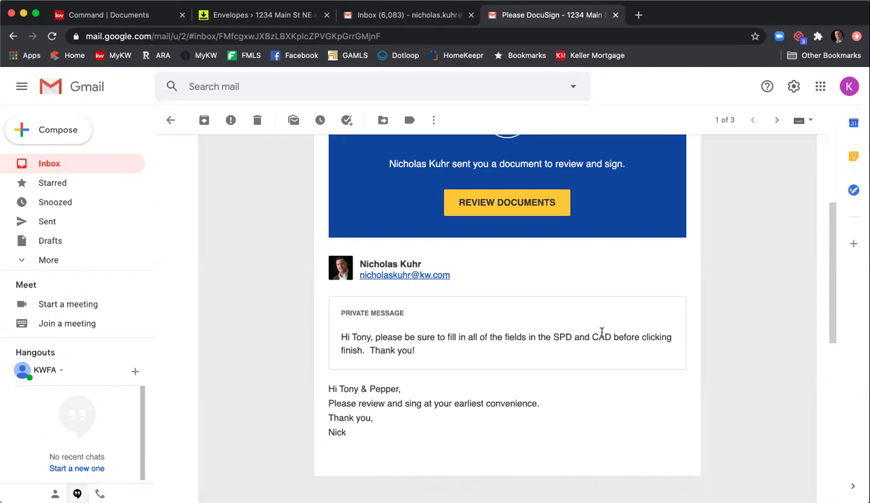
pyautogui.scroll(2, 467, 289)
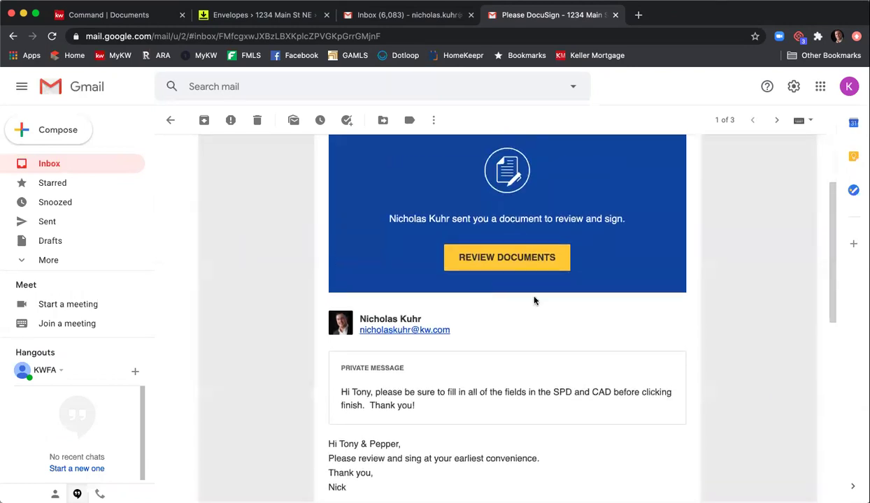
pyautogui.click(529, 262)
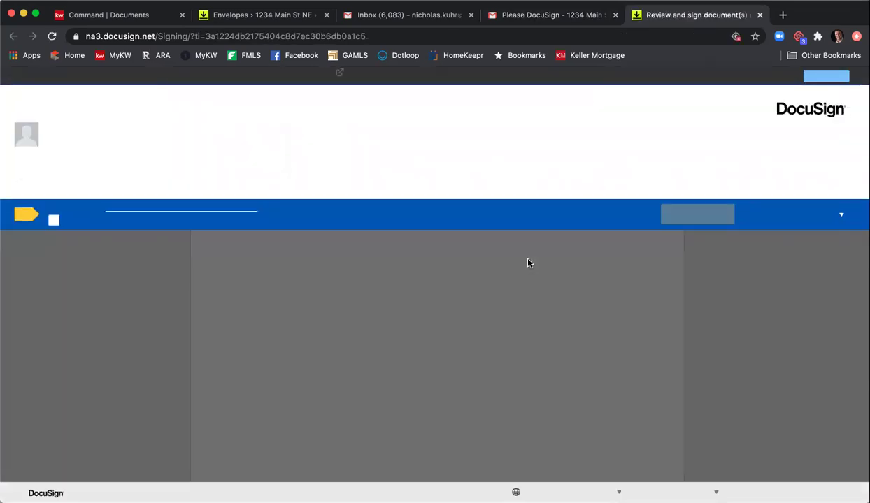
# - Accept the electronic records consent and sign the listing agreement with the preset signature style
pyautogui.click(53, 222)
pyautogui.click(688, 218)
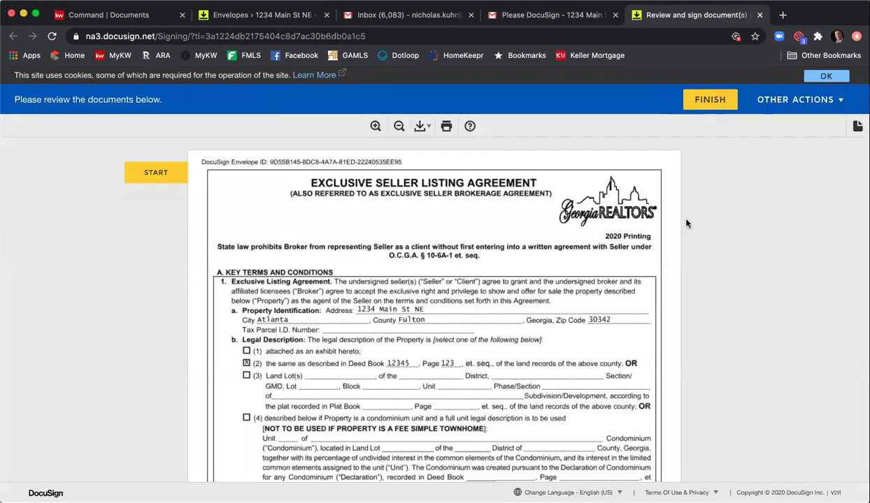
pyautogui.click(147, 172)
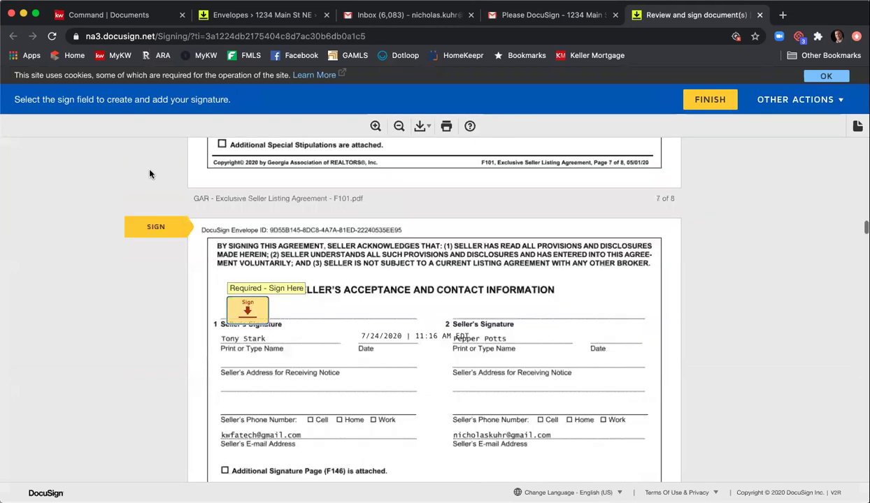
pyautogui.click(244, 310)
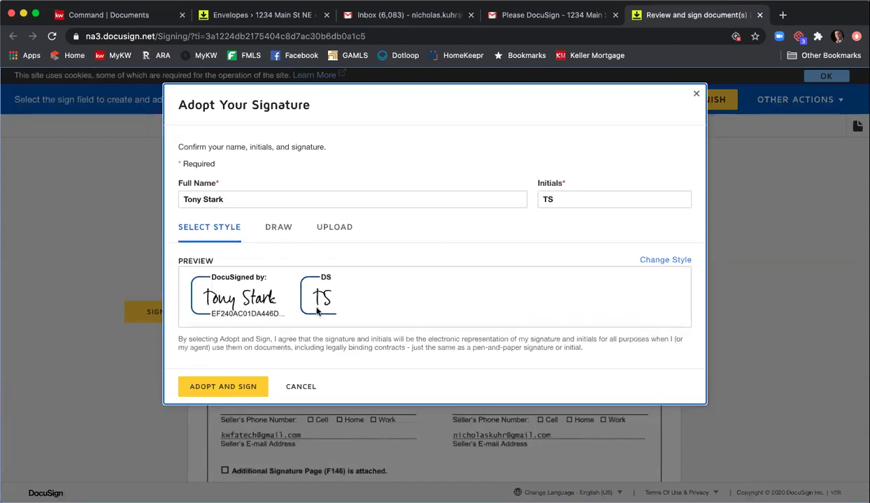
pyautogui.click(283, 235)
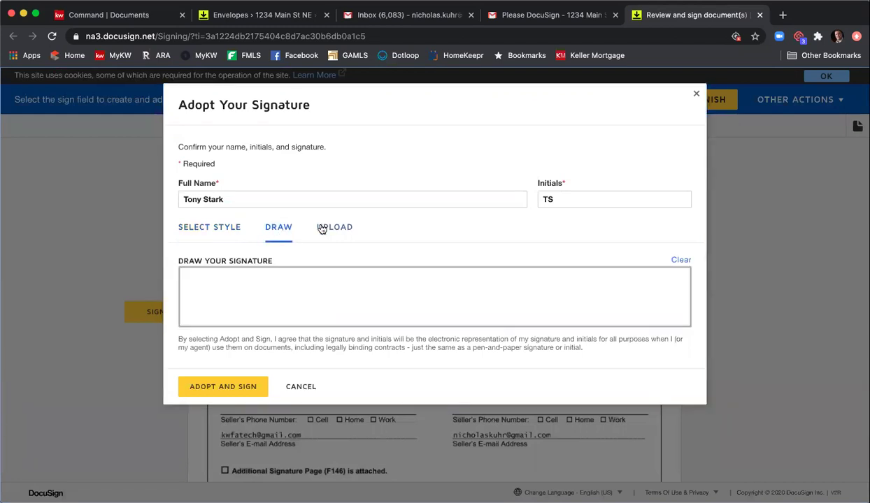
pyautogui.click(340, 228)
pyautogui.click(232, 235)
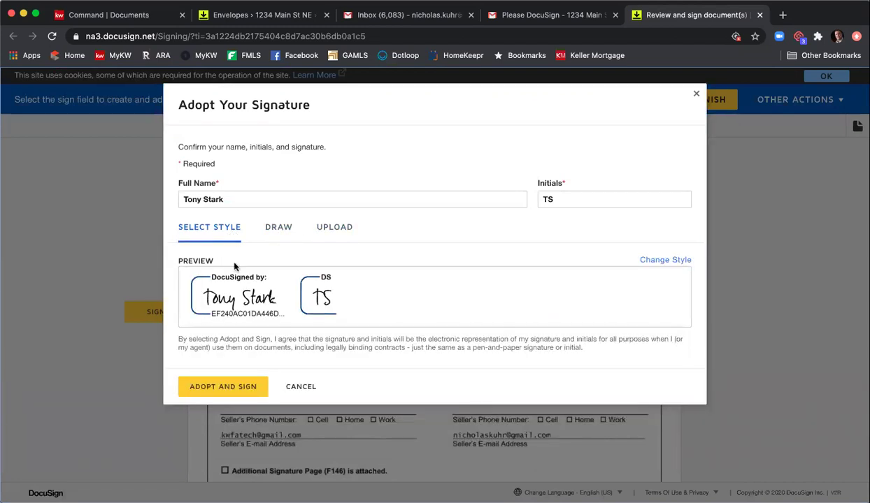
pyautogui.click(225, 388)
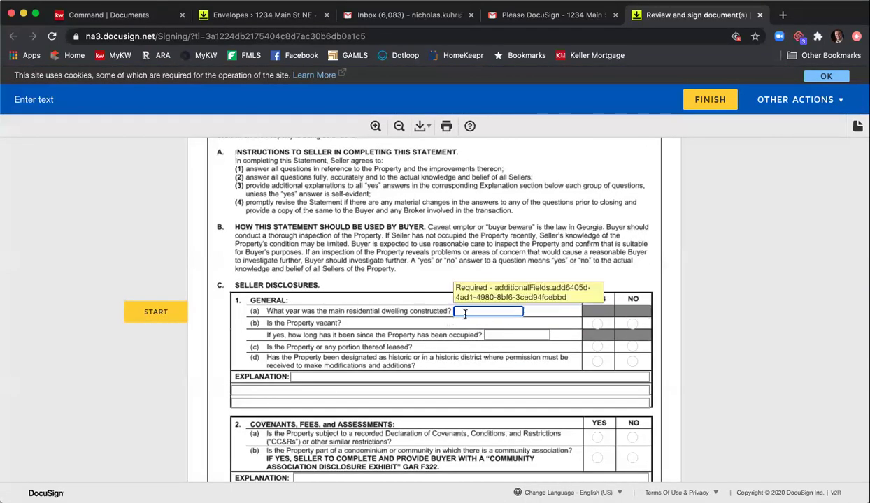
# - Enter year built 2000, answer vacant yes, leased no, historic yes, and explain 'Info info'
pyautogui.write('200')
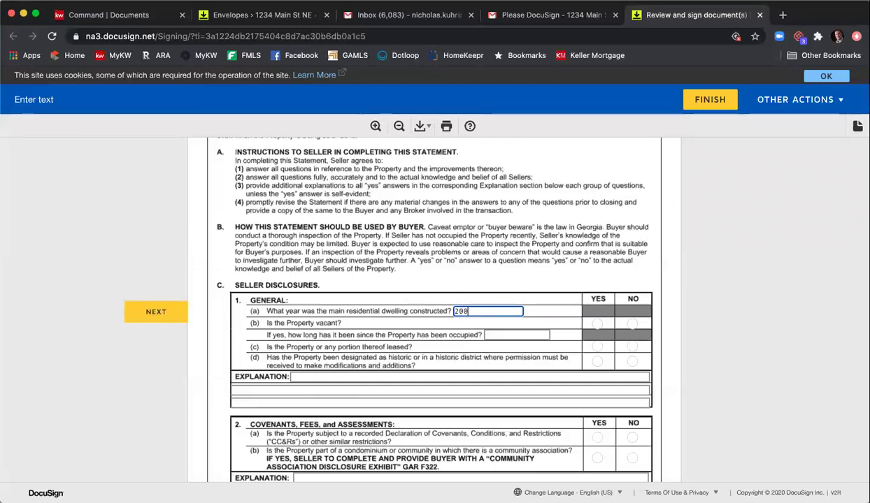
pyautogui.write('0')
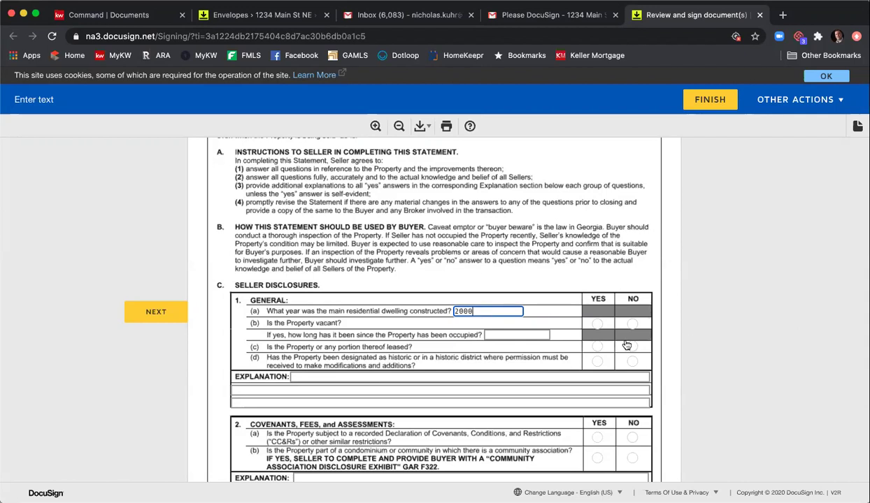
pyautogui.click(597, 323)
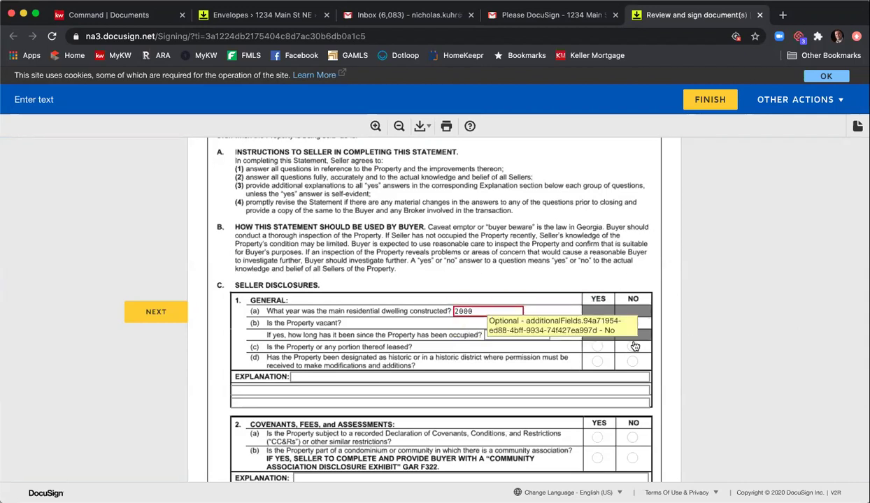
pyautogui.click(632, 346)
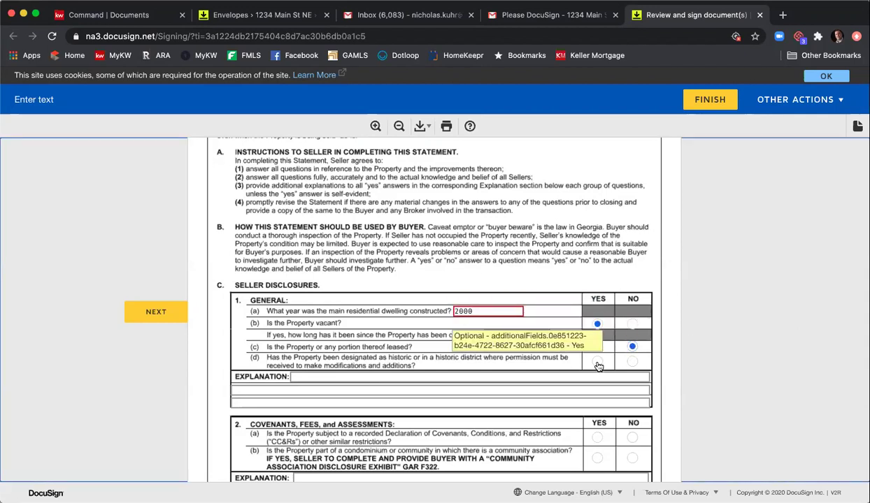
pyautogui.click(599, 366)
pyautogui.scroll(-1, 587, 356)
pyautogui.click(500, 312)
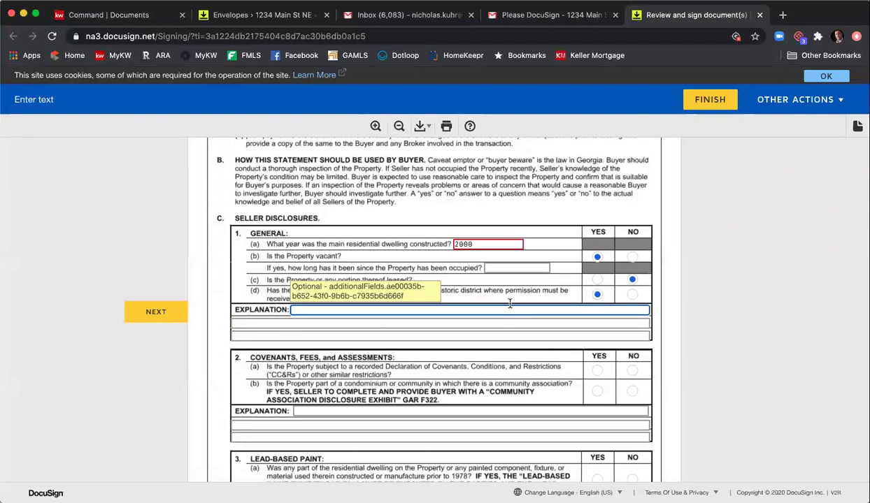
pyautogui.write('Info info info')
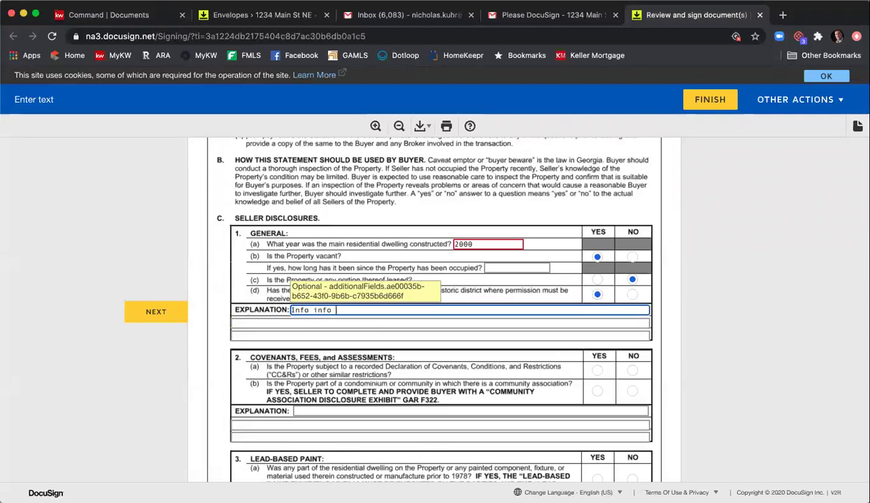
# - Answer yes to covenants and assessments and no to lead-based paint
pyautogui.click(597, 392)
pyautogui.scroll(-1, 608, 402)
pyautogui.click(631, 408)
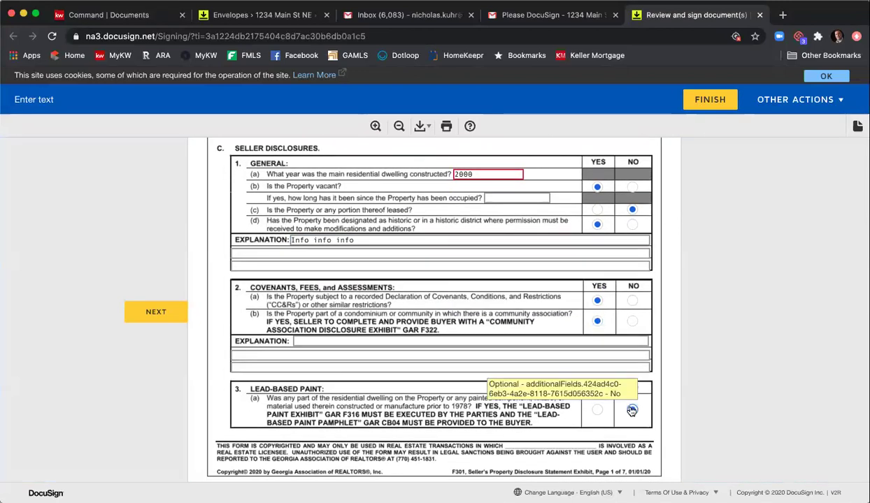
pyautogui.scroll(-2, 615, 405)
pyautogui.scroll(-3, 602, 405)
# - Answer the structural questions (reinforcements yes, alterations, code violations, mobile home no, relocated yes) and explain 'info'
pyautogui.click(604, 348)
pyautogui.click(635, 362)
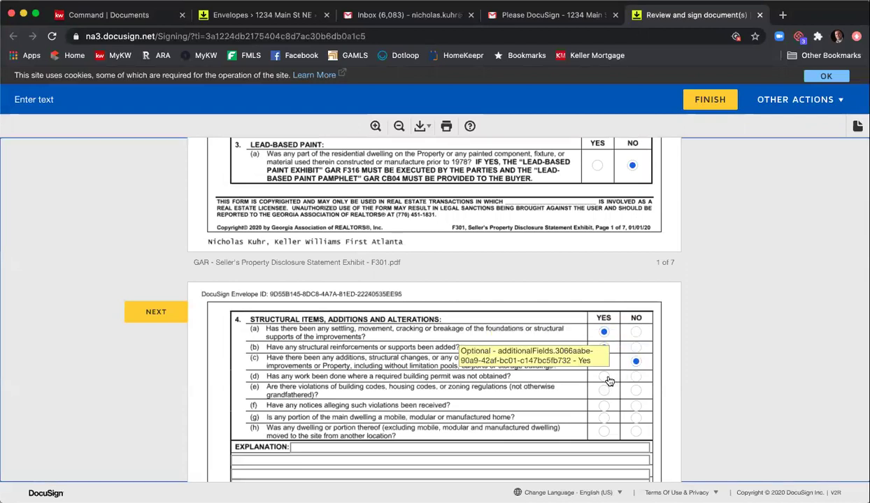
pyautogui.click(635, 390)
pyautogui.click(635, 417)
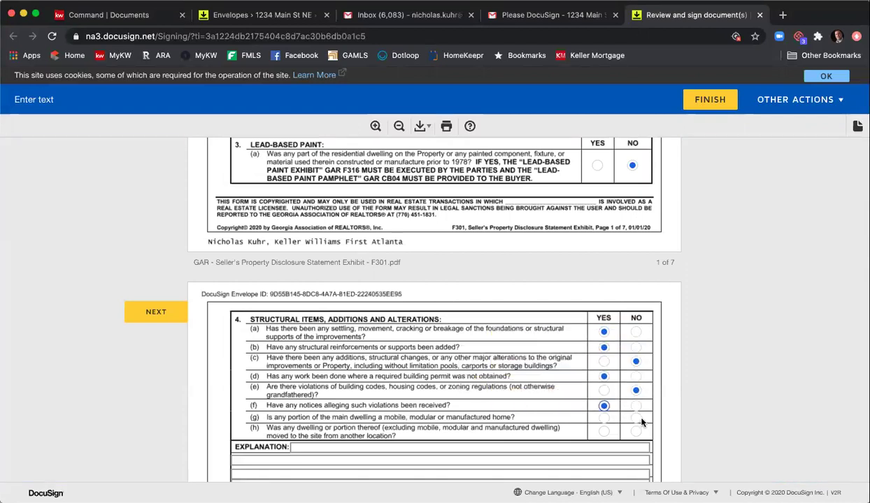
pyautogui.click(599, 432)
pyautogui.scroll(-3, 546, 365)
pyautogui.click(421, 297)
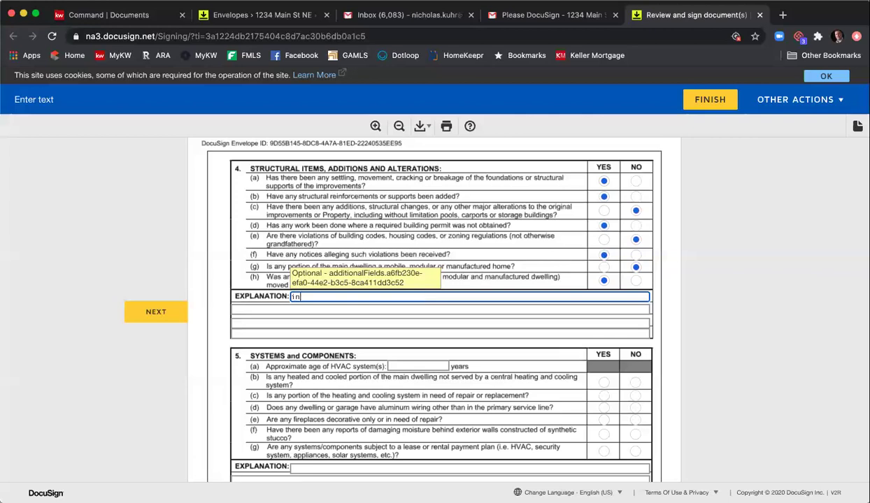
pyautogui.press('Tab')
pyautogui.press('Tab')
pyautogui.write('info')
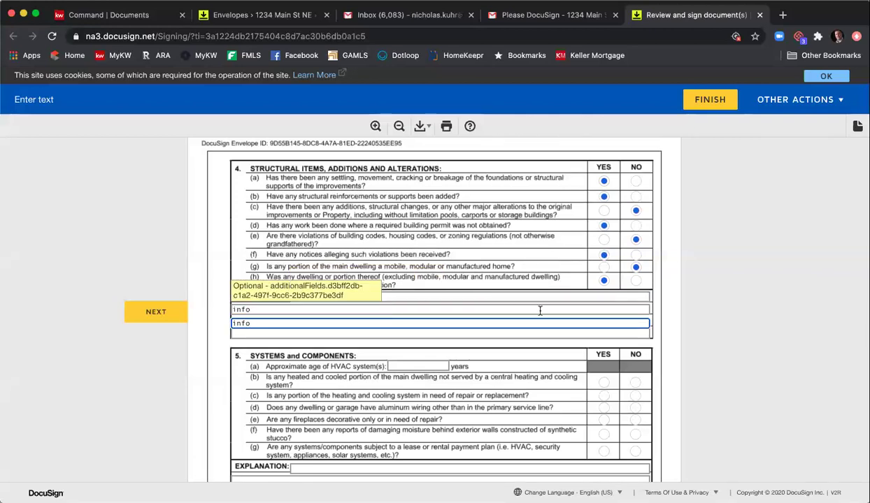
pyautogui.press('Tab')
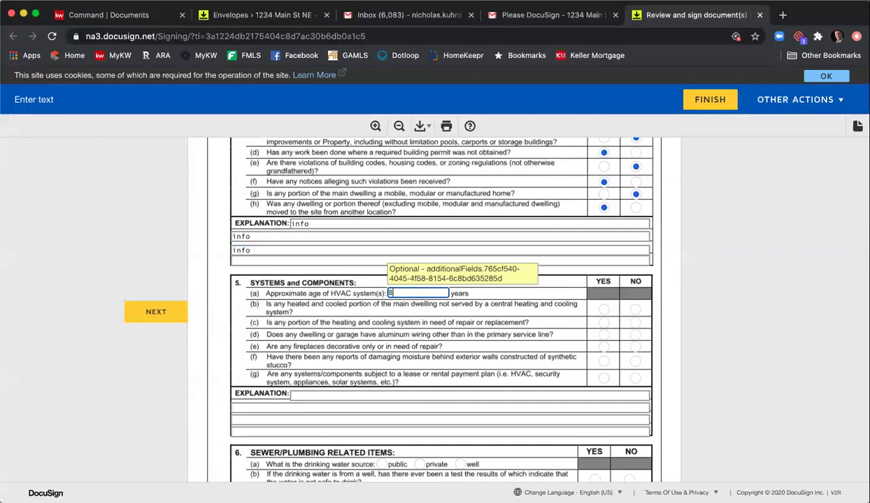
# - Answer systems questions: central heating yes, repairs no, fireplaces no, moisture damage yes, leased systems no
pyautogui.click(603, 309)
pyautogui.click(635, 325)
pyautogui.click(635, 346)
pyautogui.click(605, 363)
pyautogui.click(634, 378)
pyautogui.scroll(-3, 610, 381)
pyautogui.scroll(-1, 614, 379)
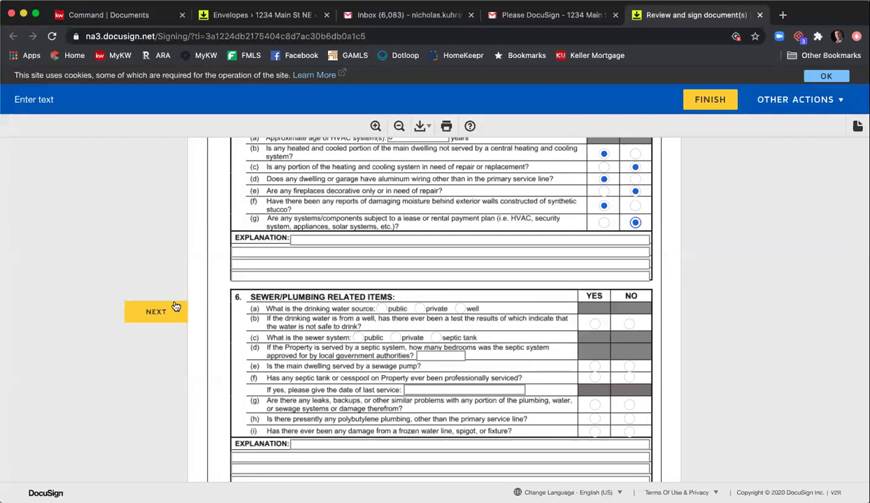
pyautogui.click(154, 311)
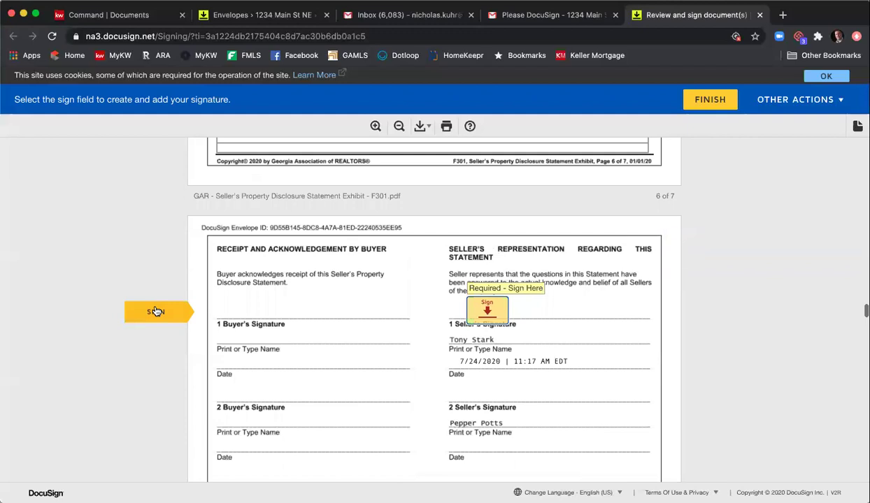
# - Sign the disclosure, then tick Condominium Association and enter a 1000 assessment amount
pyautogui.click(479, 311)
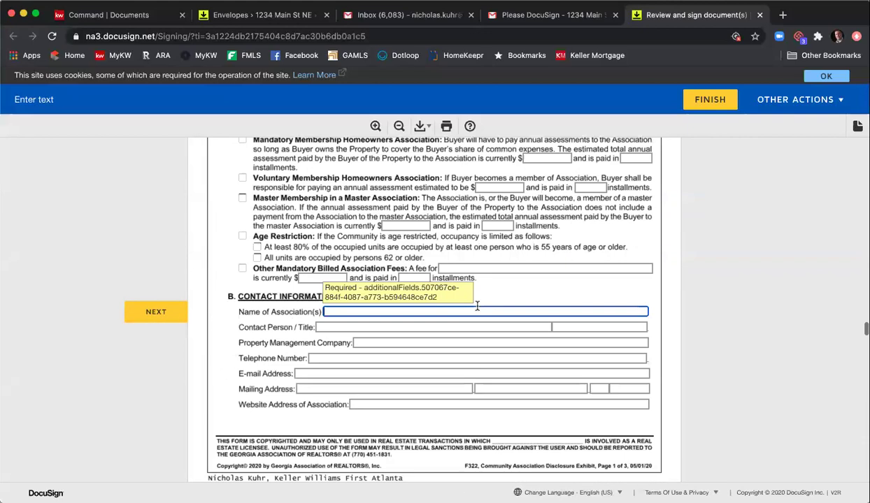
pyautogui.scroll(3, 394, 307)
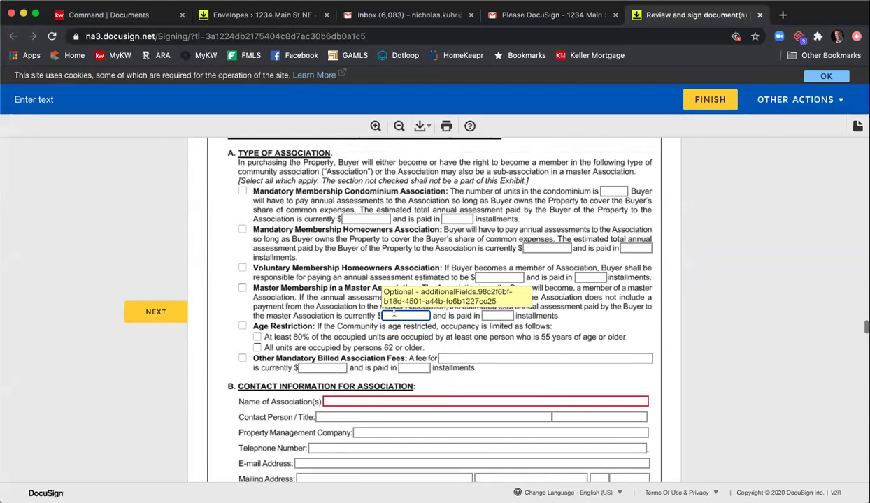
pyautogui.scroll(3, 394, 313)
pyautogui.click(242, 288)
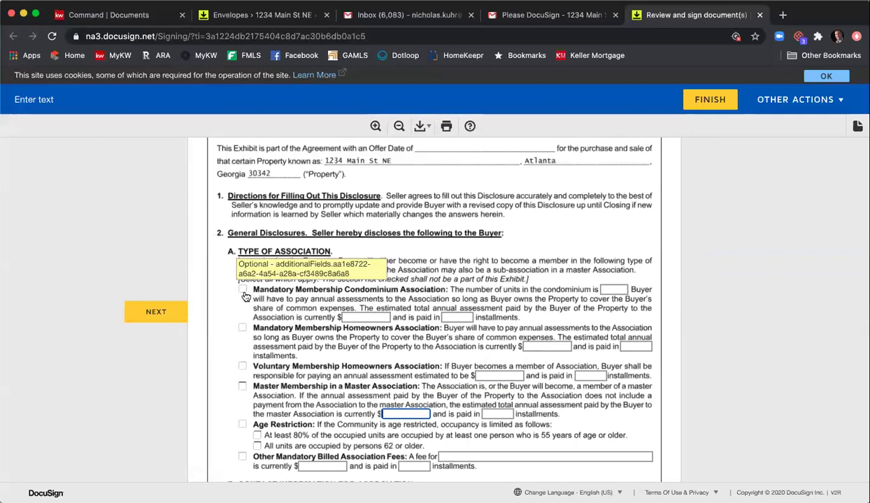
pyautogui.click(371, 318)
pyautogui.write('1000')
pyautogui.press('Tab')
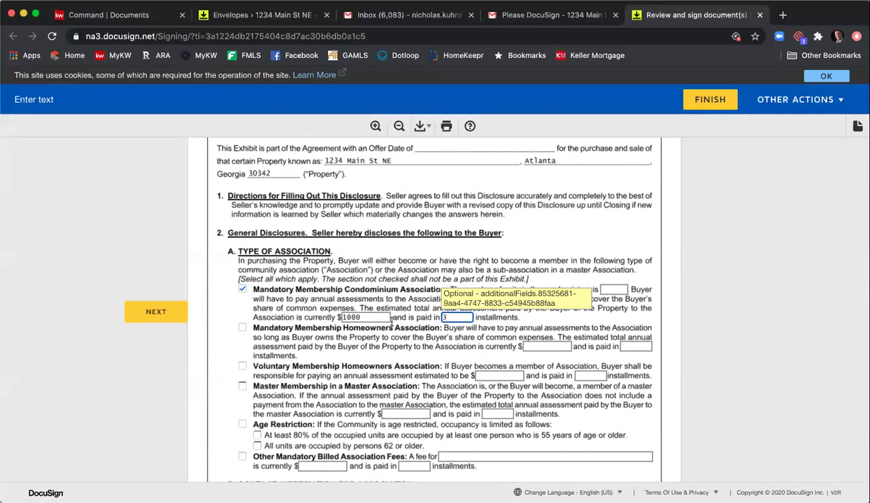
pyautogui.click(615, 290)
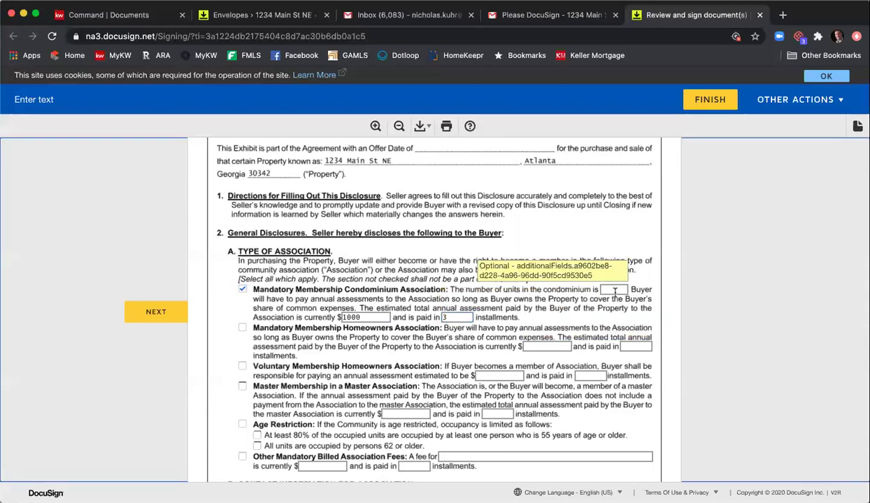
pyautogui.scroll(-1, 306, 246)
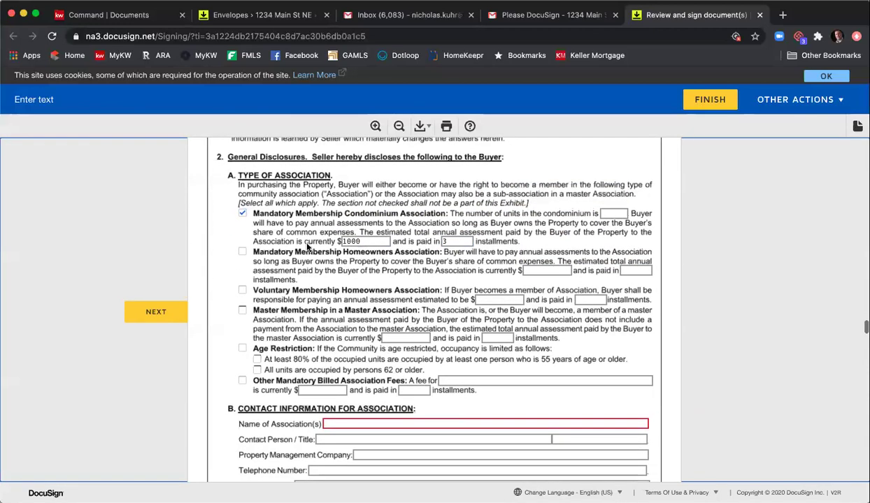
pyautogui.scroll(3, 431, 254)
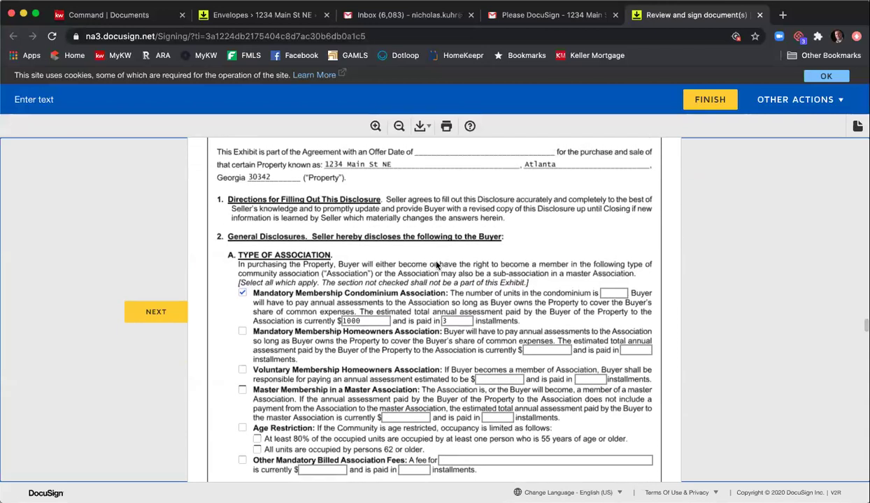
pyautogui.scroll(-2, 406, 284)
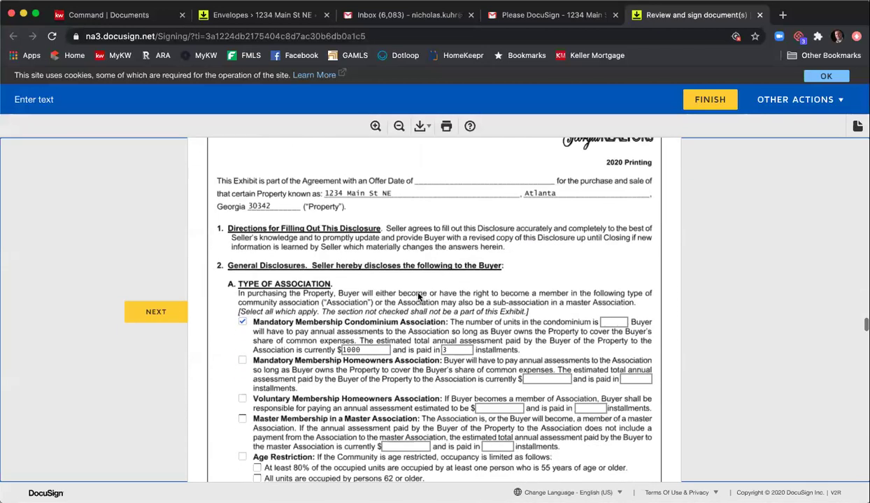
# - Switch to Mandatory Homeowners Association, moving the 1000 amount from the condominium fields
pyautogui.click(242, 277)
pyautogui.click(242, 316)
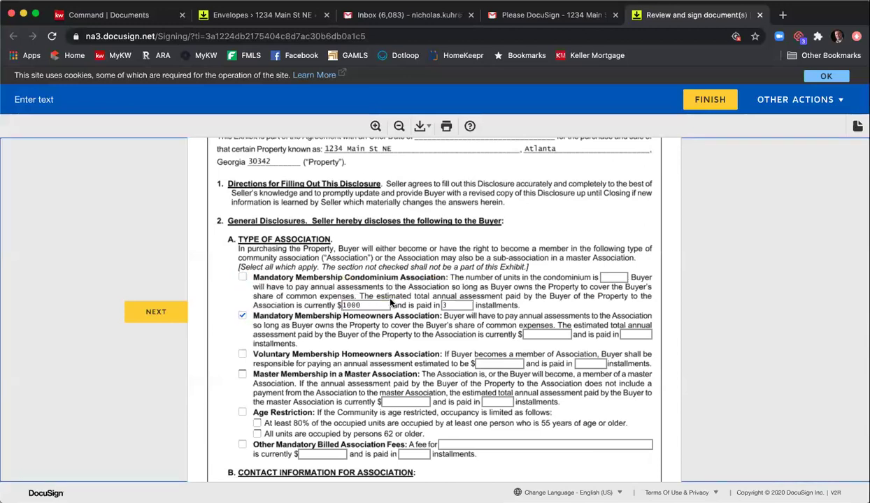
pyautogui.doubleClick(378, 305)
pyautogui.press('BackSpace')
pyautogui.press('Tab')
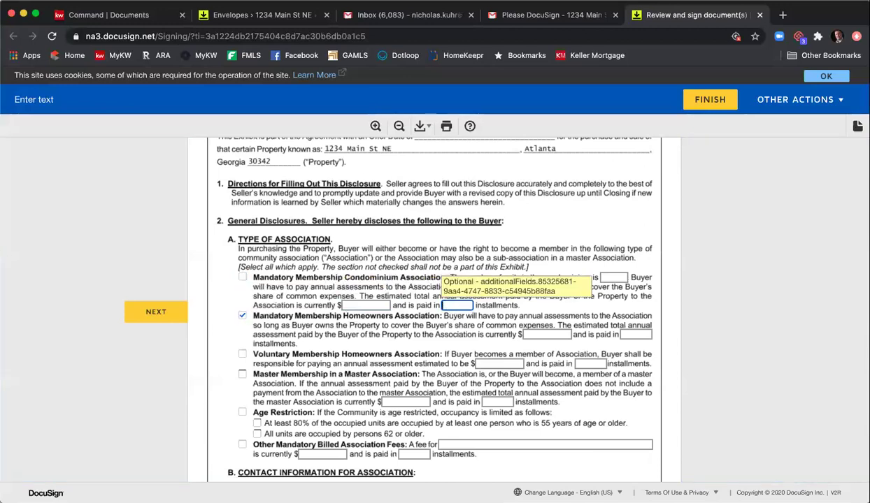
pyautogui.click(537, 334)
pyautogui.write('100')
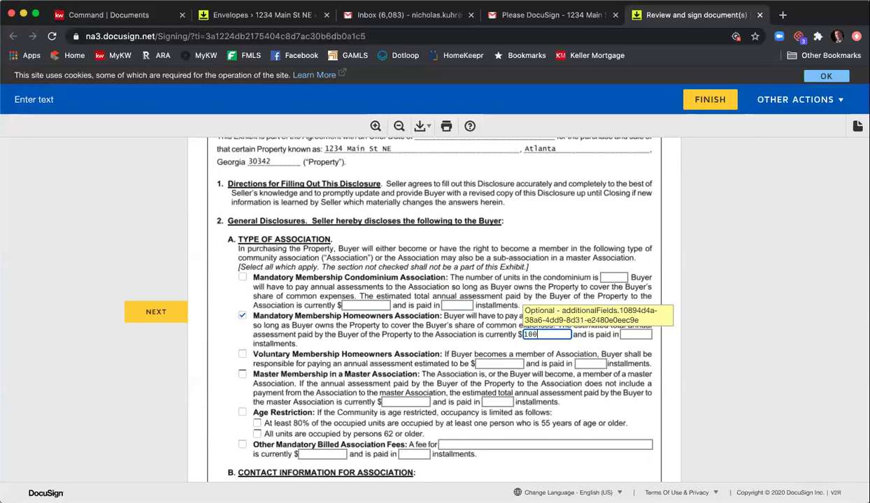
pyautogui.write('0')
pyautogui.press('Tab')
# - Name the association 'HOA Name' and enter 'i' as the property management company
pyautogui.scroll(-4, 520, 325)
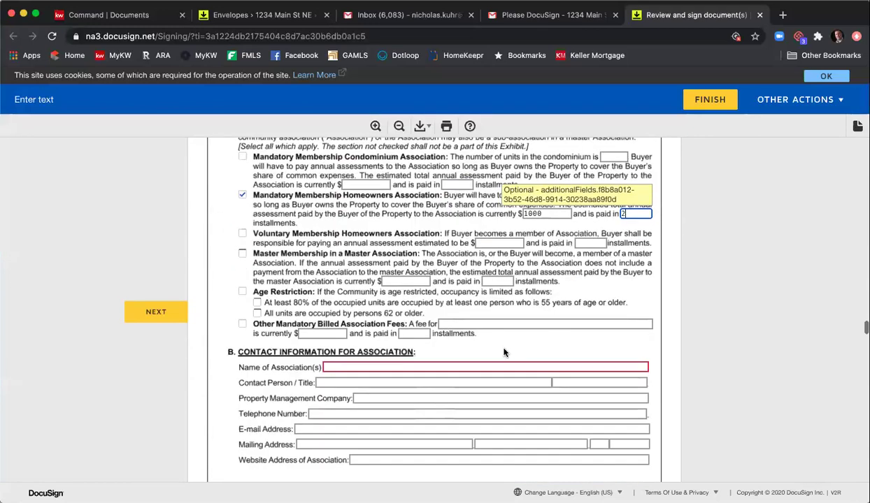
pyautogui.click(490, 364)
pyautogui.write('HOA ')
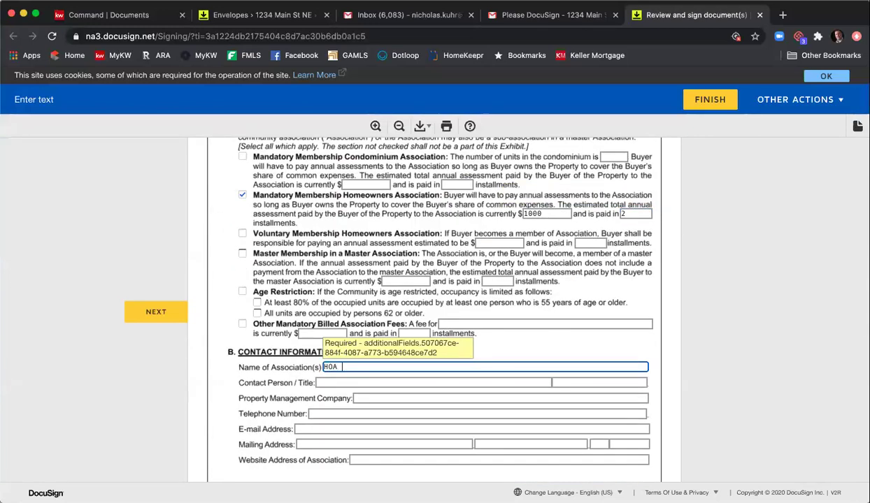
pyautogui.write('Name')
pyautogui.press('Tab')
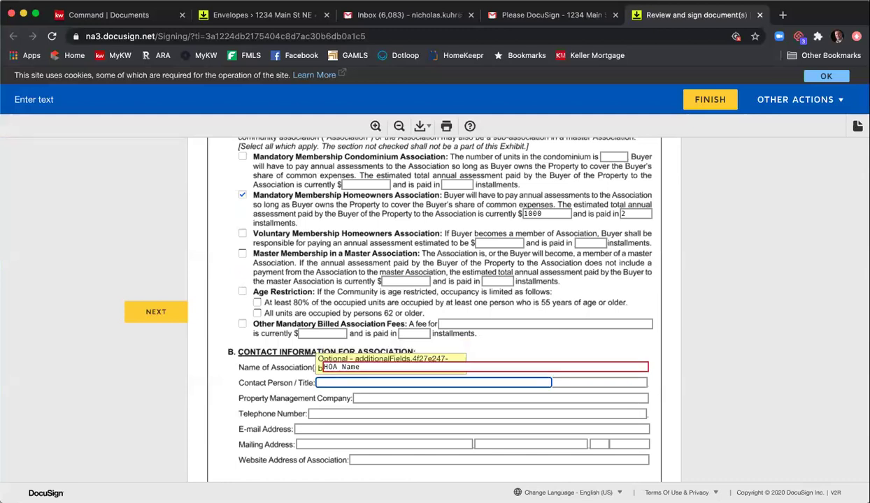
pyautogui.press('Tab')
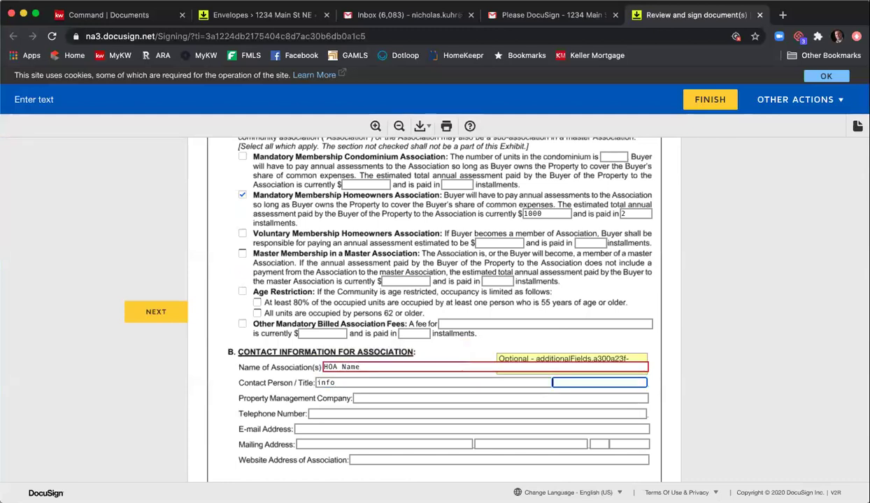
pyautogui.press('Tab')
pyautogui.write('i')
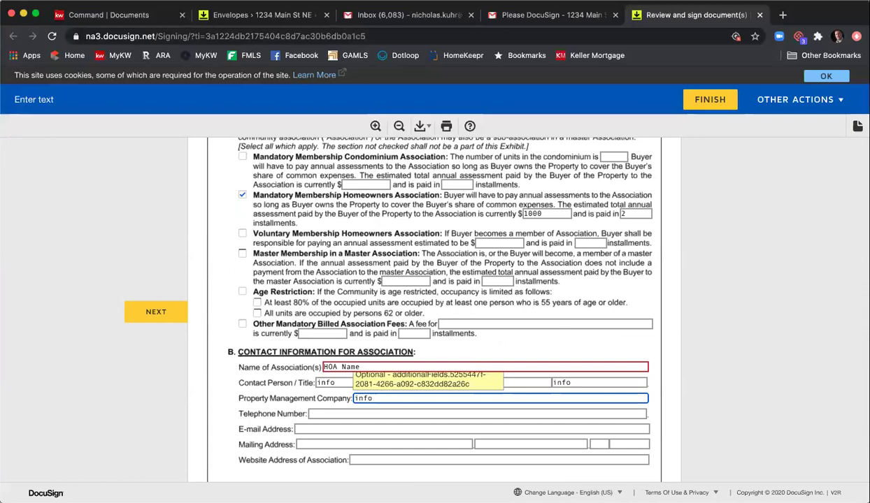
pyautogui.scroll(-5, 499, 375)
pyautogui.scroll(-5, 499, 375)
pyautogui.click(481, 221)
# - Tick Pool, Tennis, Maintenance of Property, Grounds and Common Area Maintenance
pyautogui.scroll(-2, 434, 290)
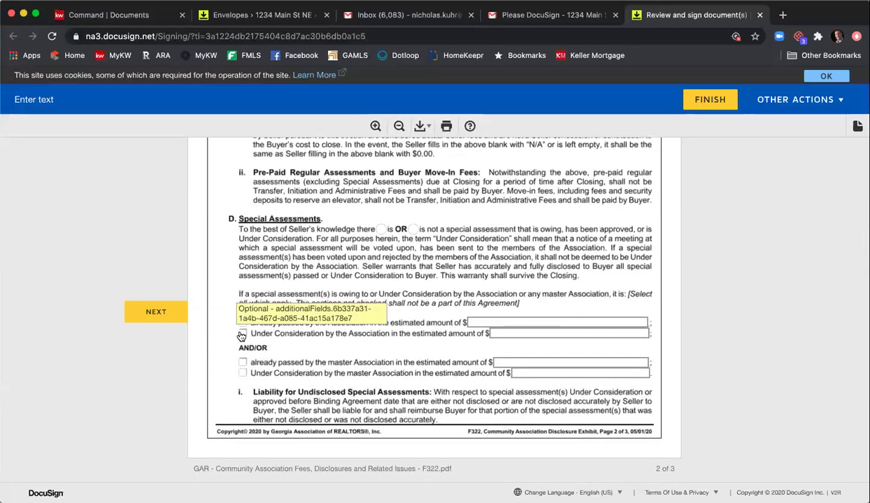
pyautogui.scroll(-1, 412, 323)
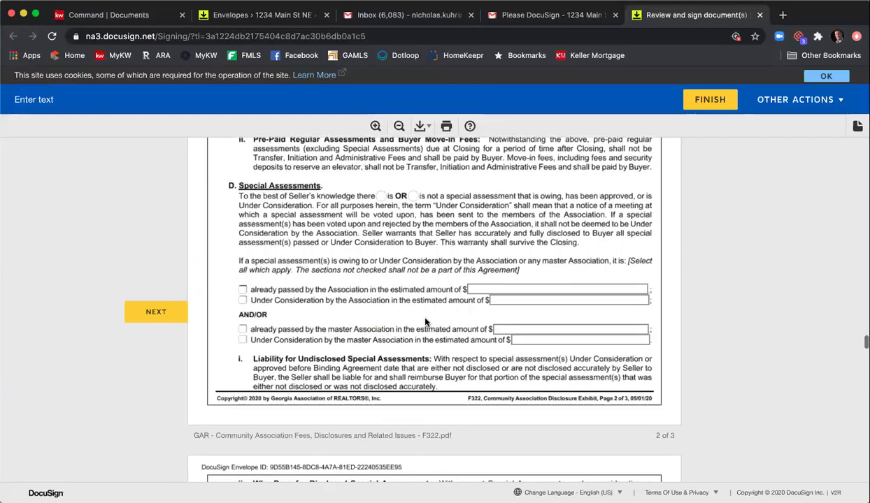
pyautogui.scroll(-2, 419, 311)
pyautogui.scroll(-6, 429, 314)
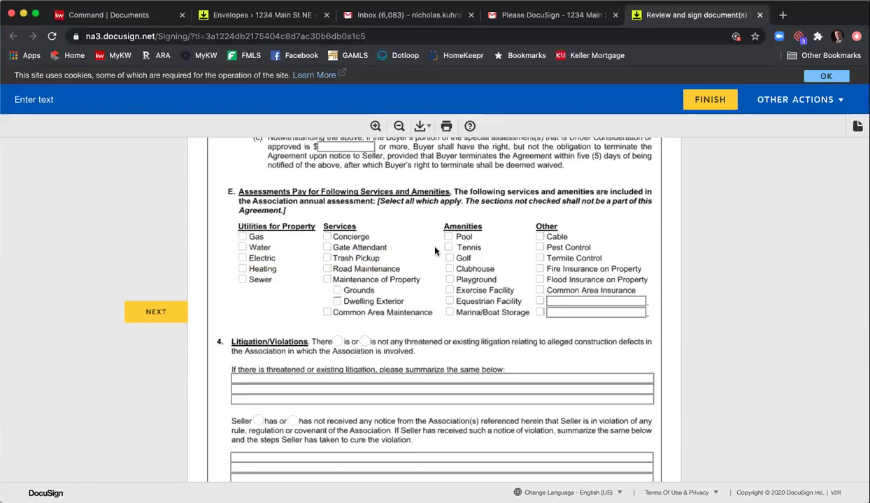
pyautogui.click(448, 237)
pyautogui.click(448, 247)
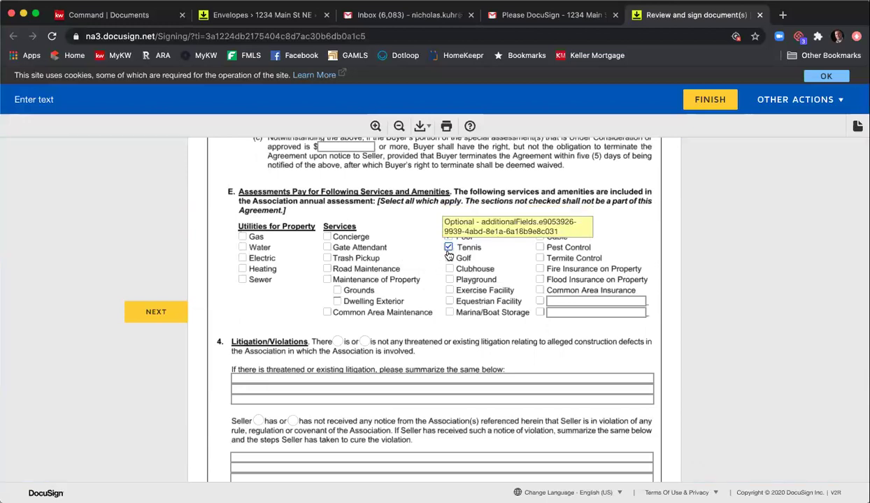
pyautogui.click(326, 280)
pyautogui.click(337, 291)
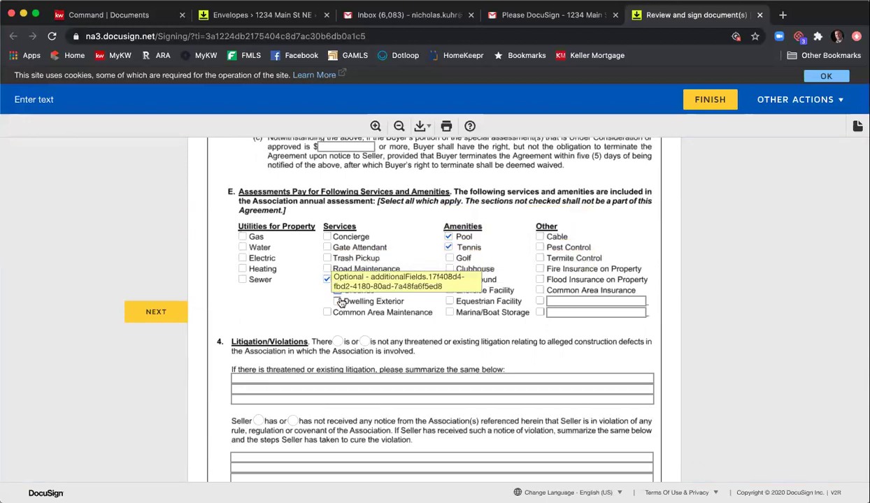
pyautogui.click(327, 312)
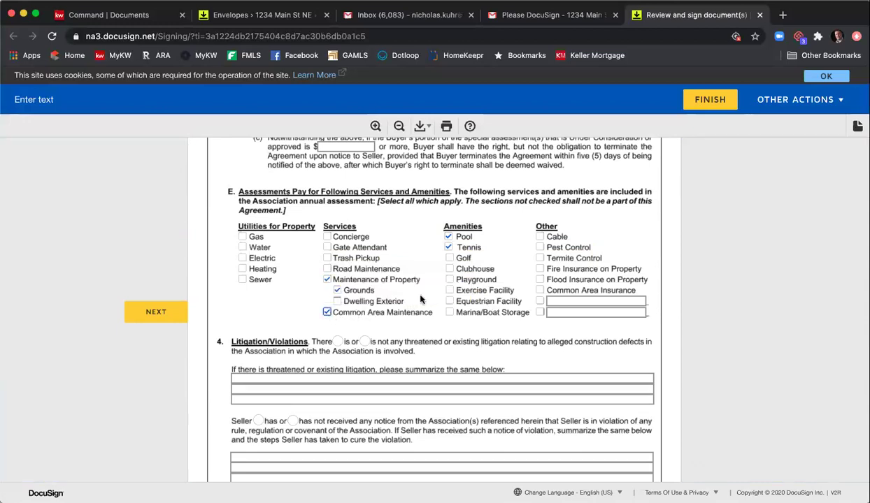
pyautogui.scroll(-5, 434, 294)
pyautogui.scroll(-1, 458, 291)
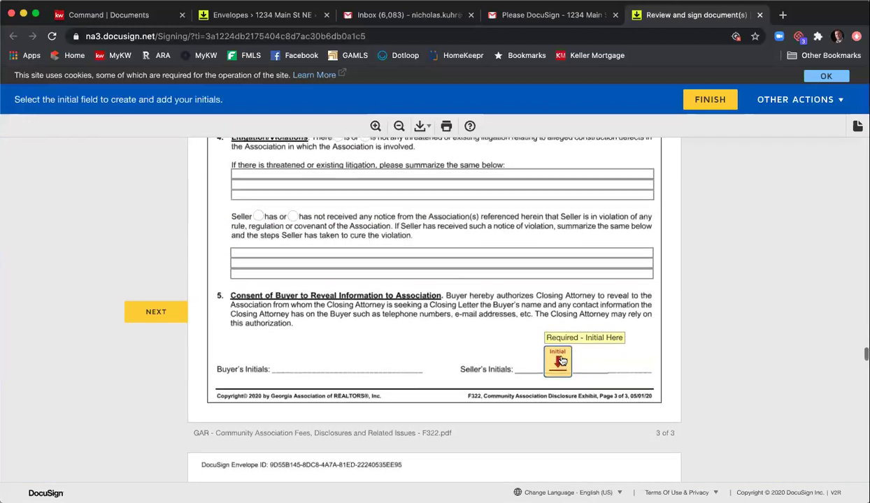
# - Add the seller's initials and signatures to the disclosure, marketing disclosure and purchase agreement
pyautogui.click(552, 353)
pyautogui.click(273, 309)
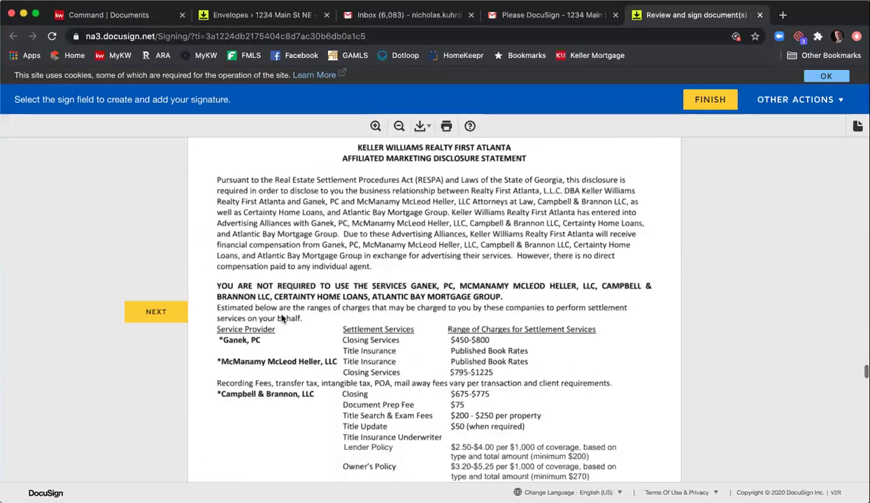
pyautogui.click(247, 312)
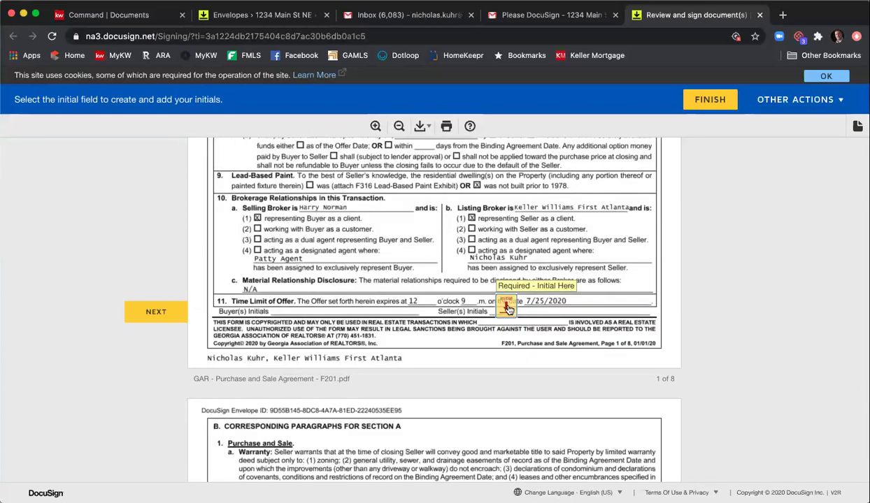
pyautogui.click(502, 306)
pyautogui.click(481, 307)
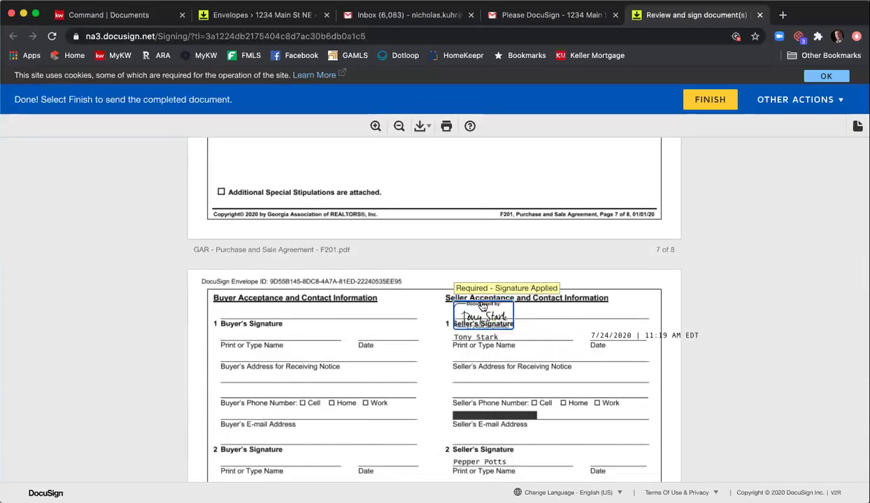
# - Scroll to the end of the envelope and finish submitting the signed documents
pyautogui.scroll(-5, 568, 322)
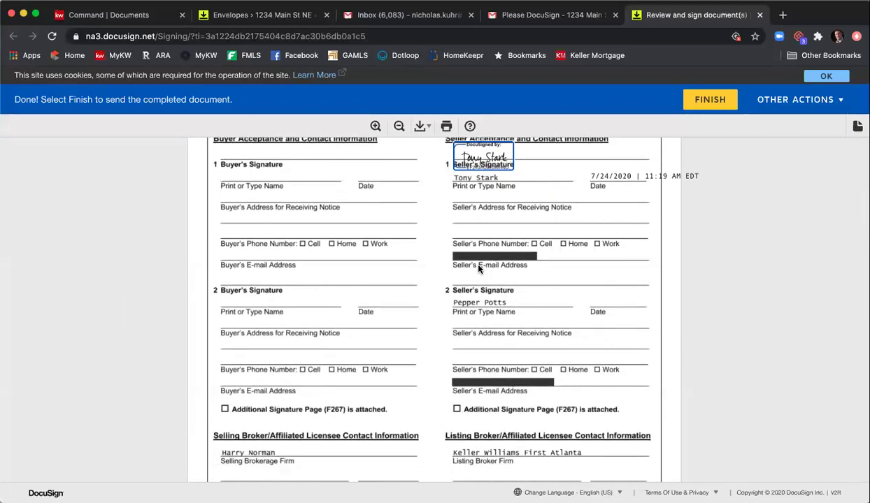
pyautogui.scroll(-10, 417, 297)
pyautogui.scroll(-8, 420, 291)
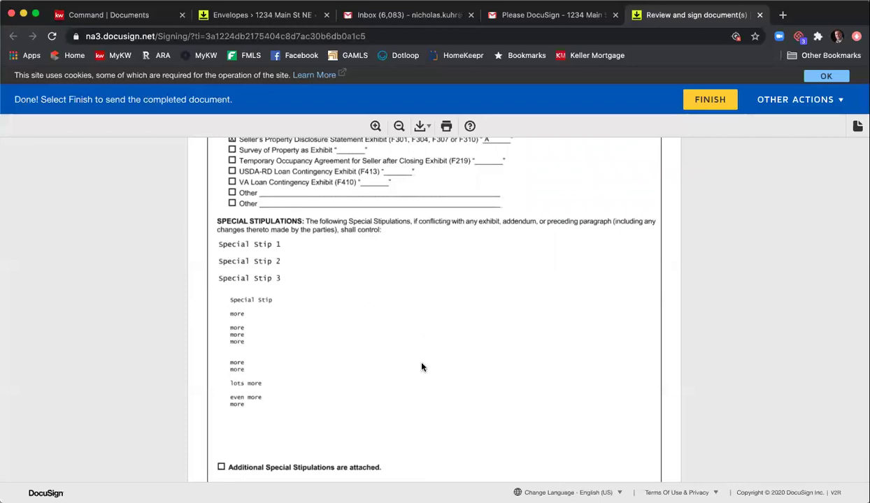
pyautogui.scroll(-6, 422, 365)
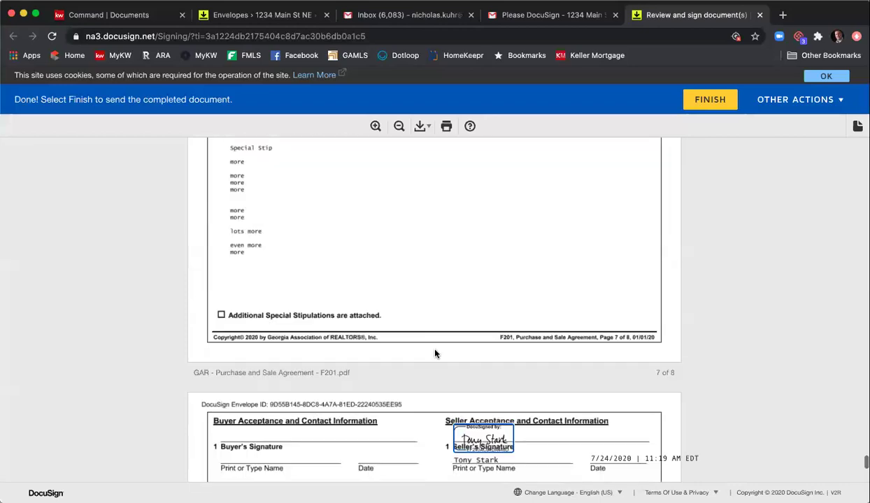
pyautogui.scroll(-8, 429, 340)
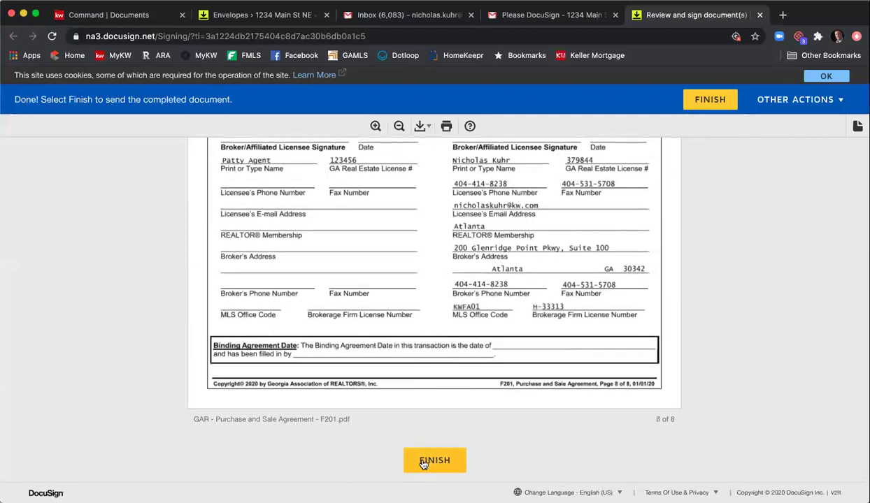
pyautogui.click(423, 462)
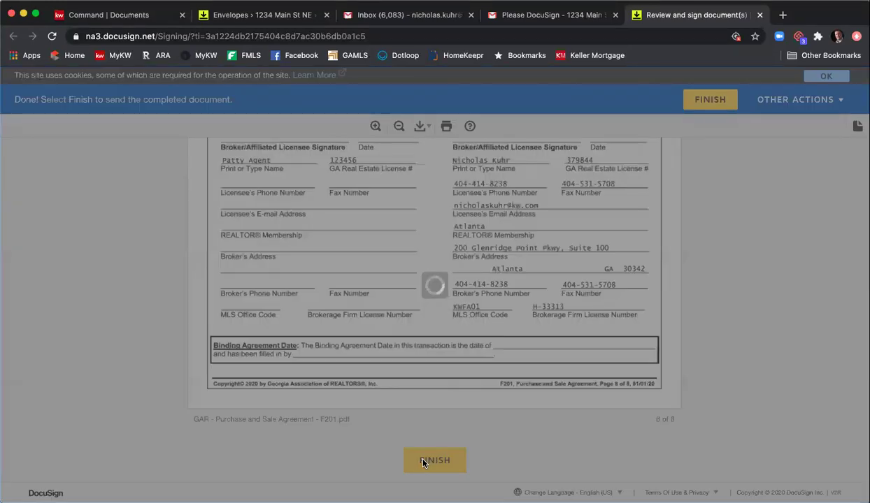
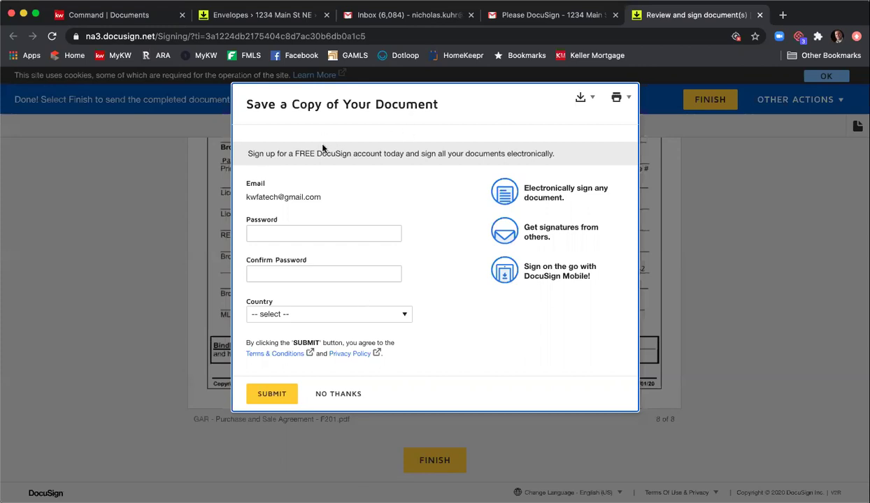
# - Decline saving a copy so the DocuSign signing completes, and go back to the Gmail inbox tab
pyautogui.click(343, 393)
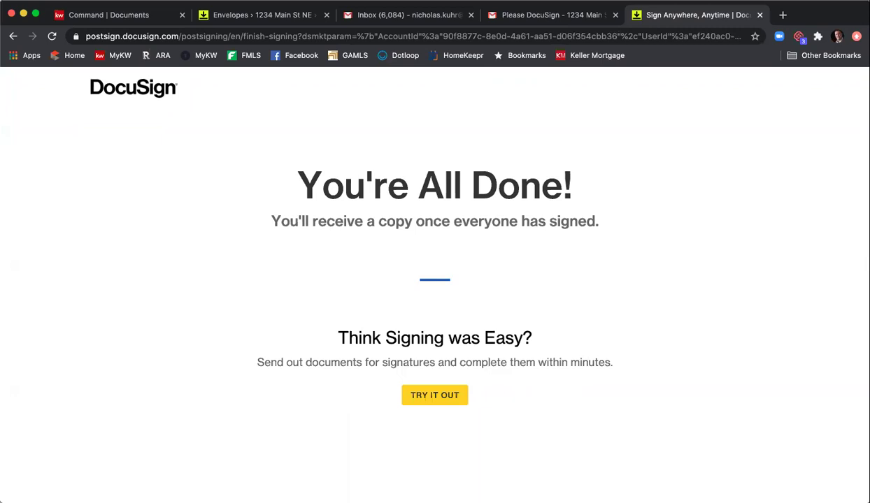
pyautogui.click(418, 14)
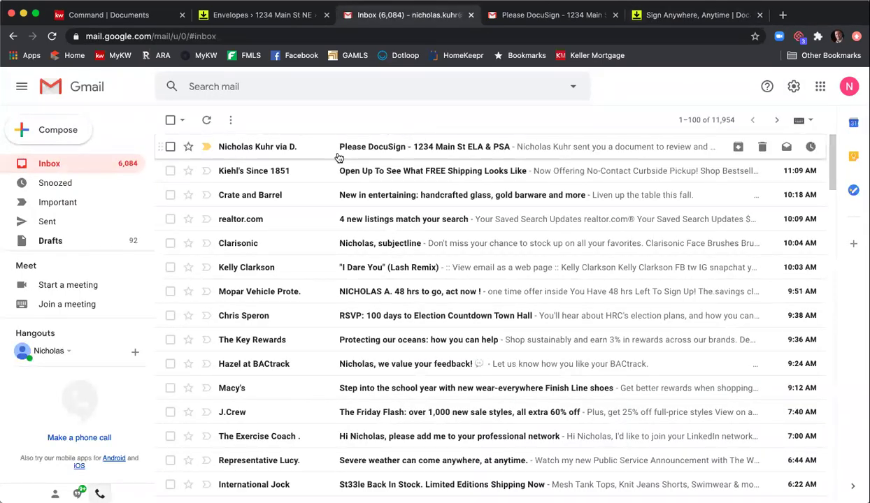
# - Open the 'Please DocuSign - 1234 Main St ELA & PSA' email and launch its documents for review
pyautogui.click(409, 153)
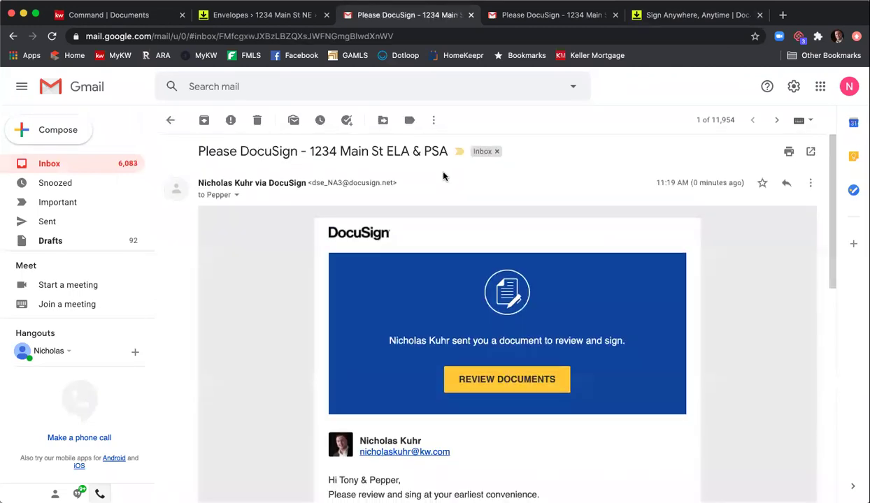
pyautogui.scroll(-2, 418, 241)
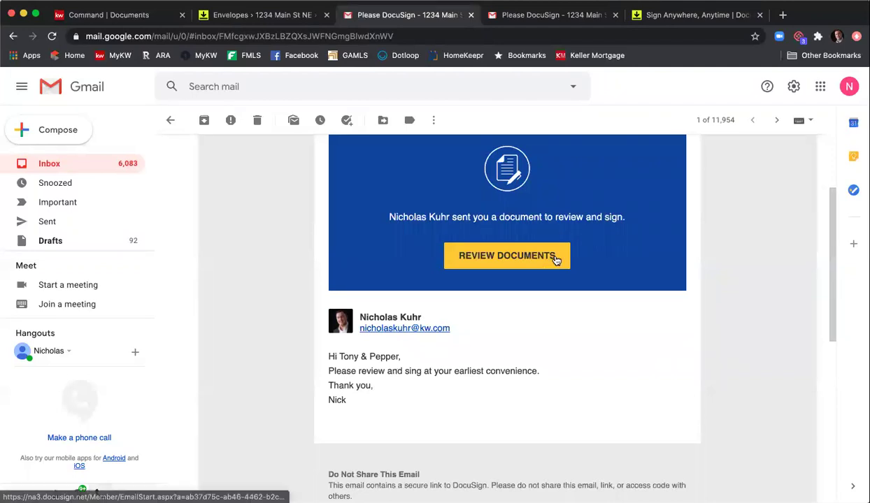
pyautogui.click(511, 261)
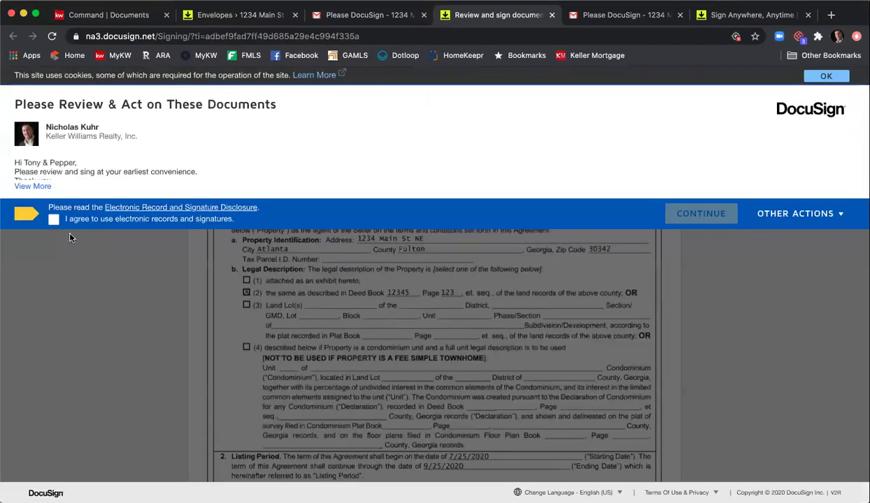
# - Accept electronic records and adopt the second seller's signature on the first Sign field
pyautogui.click(54, 221)
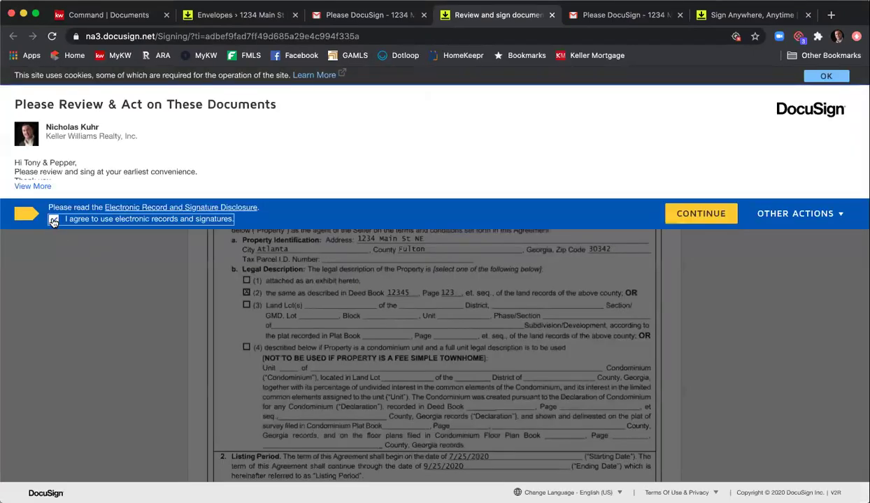
pyautogui.click(662, 215)
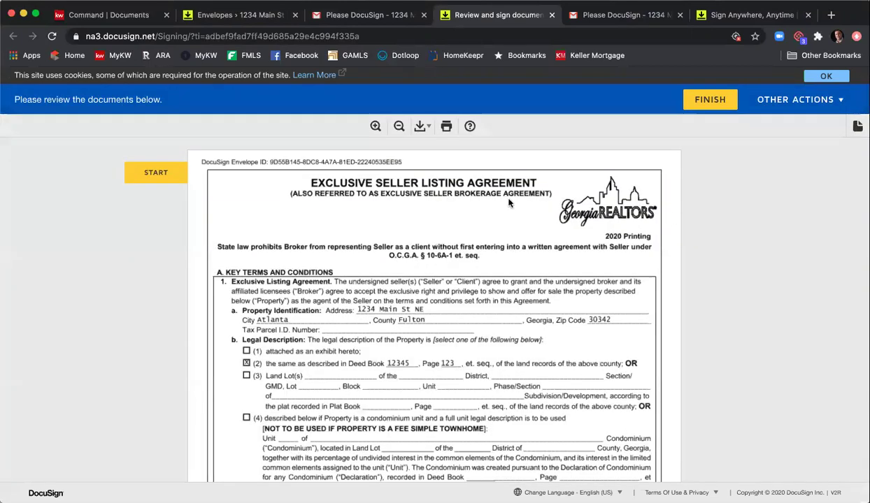
pyautogui.click(156, 172)
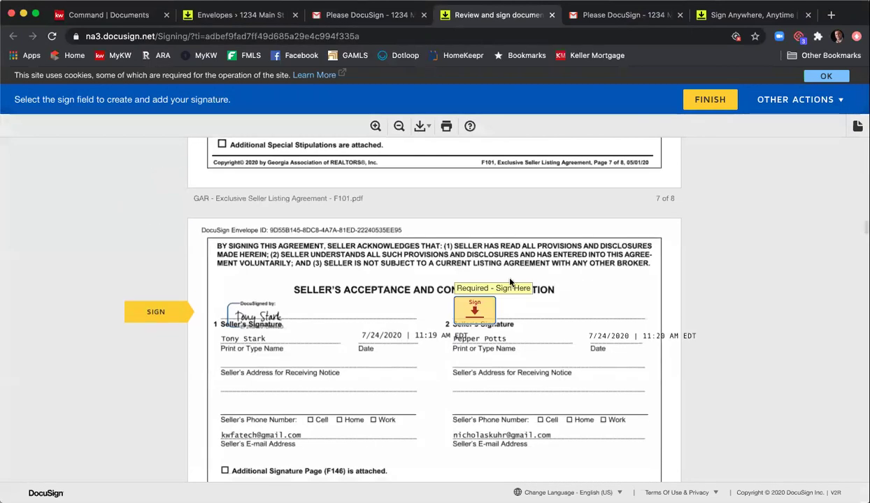
pyautogui.click(479, 311)
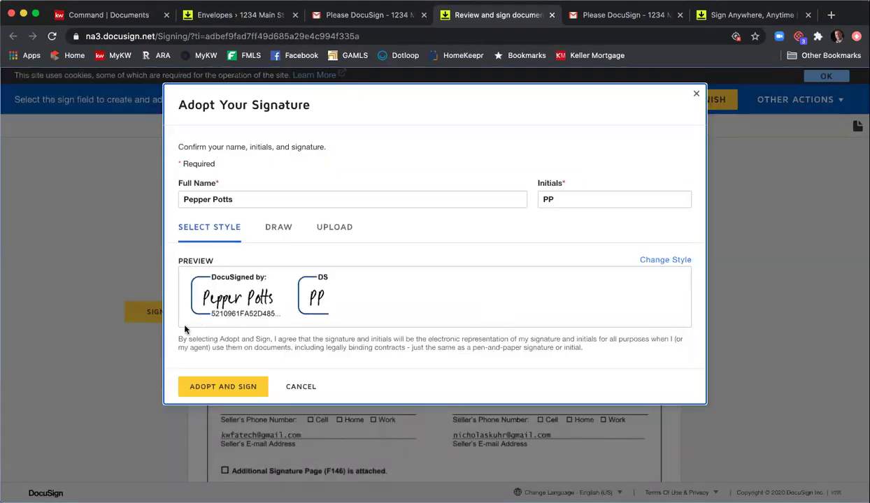
pyautogui.click(217, 385)
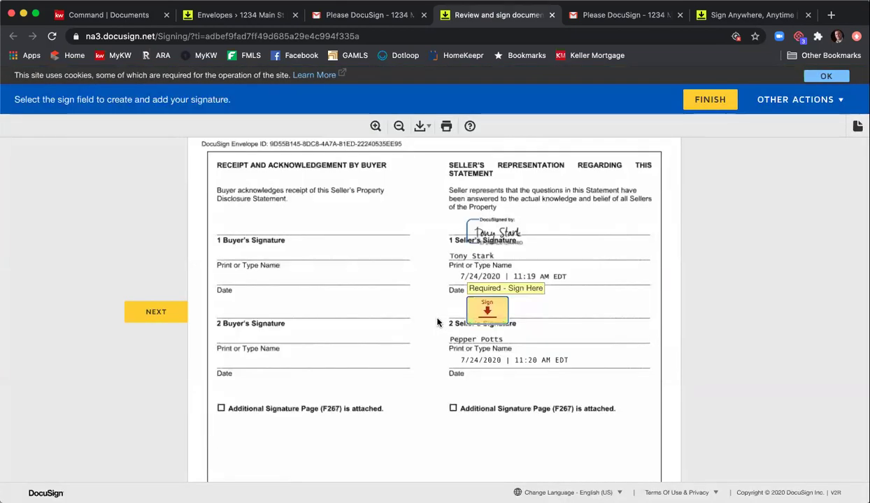
# - Scroll through the Seller's Property Disclosure Statement F301 into page 2's structural and systems sections
pyautogui.scroll(15, 417, 311)
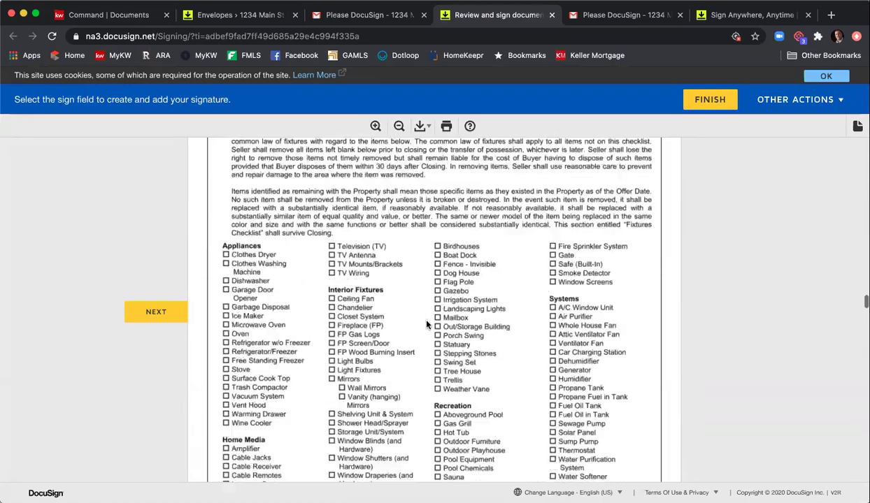
pyautogui.scroll(15, 430, 321)
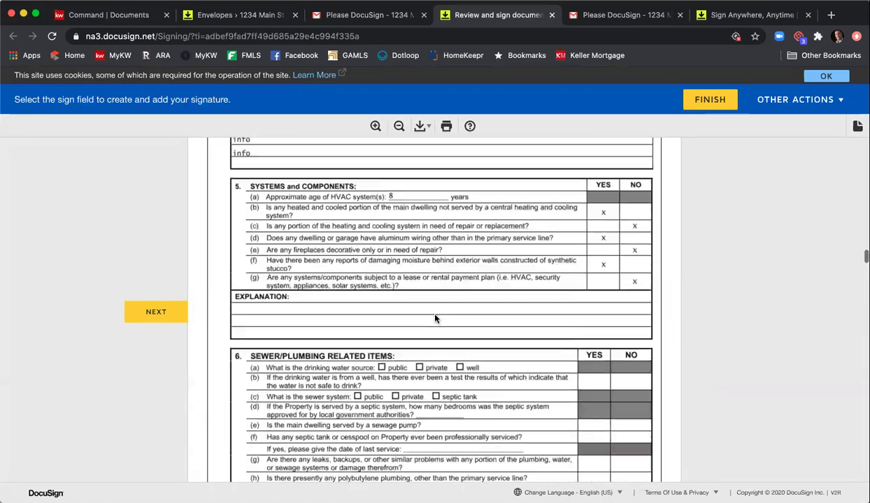
pyautogui.scroll(2, 437, 315)
pyautogui.scroll(-6, 443, 300)
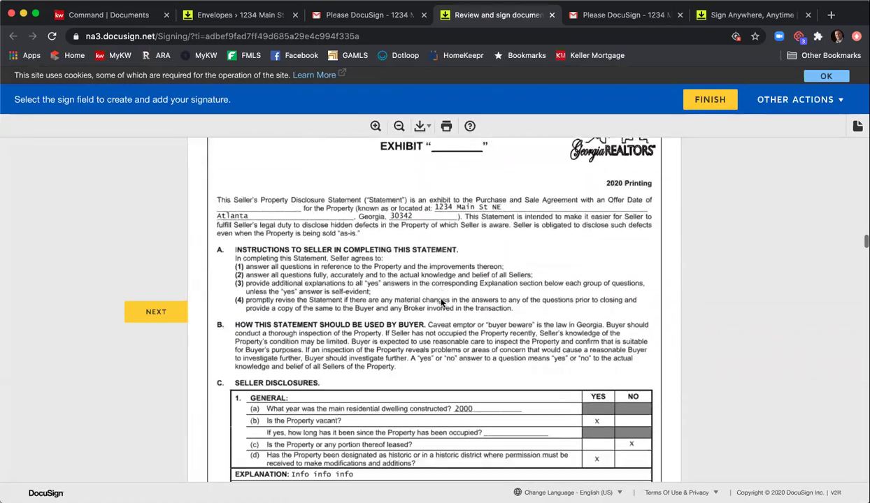
pyautogui.scroll(-2, 484, 294)
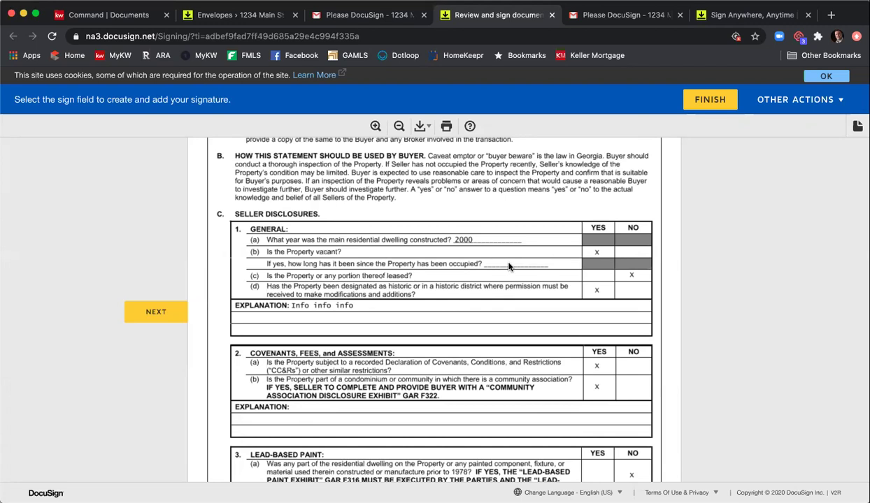
pyautogui.scroll(-5, 509, 265)
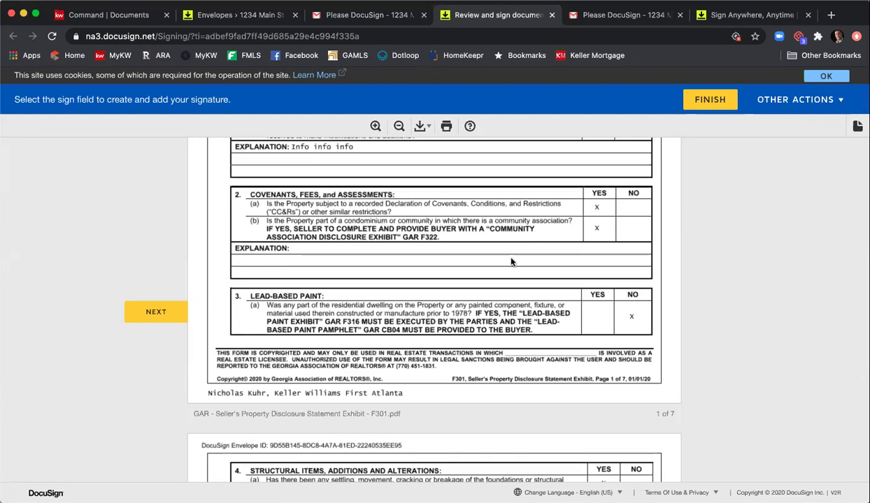
pyautogui.scroll(2, 496, 250)
pyautogui.scroll(-5, 387, 221)
pyautogui.scroll(-5, 387, 221)
pyautogui.scroll(4, 378, 244)
pyautogui.scroll(-7, 364, 273)
pyautogui.scroll(1, 354, 298)
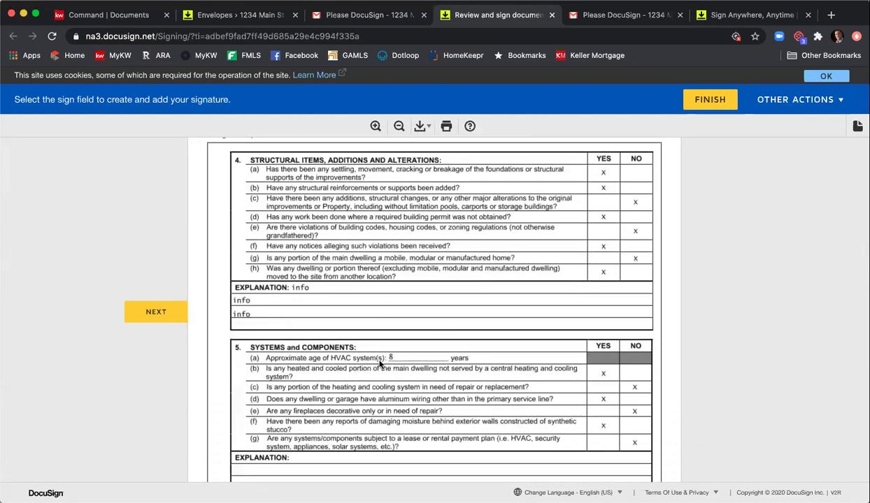
pyautogui.scroll(-1, 447, 308)
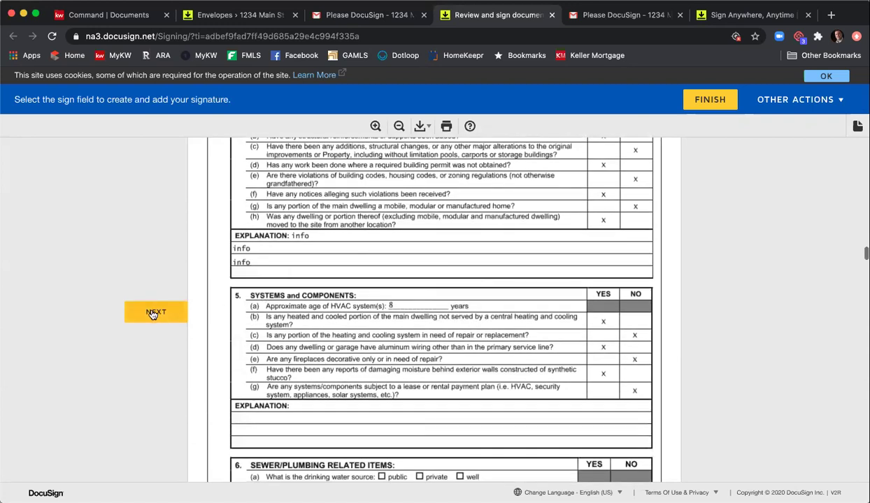
# - Apply all remaining seller initials and signatures, then finish the envelope without saving a copy
pyautogui.click(156, 312)
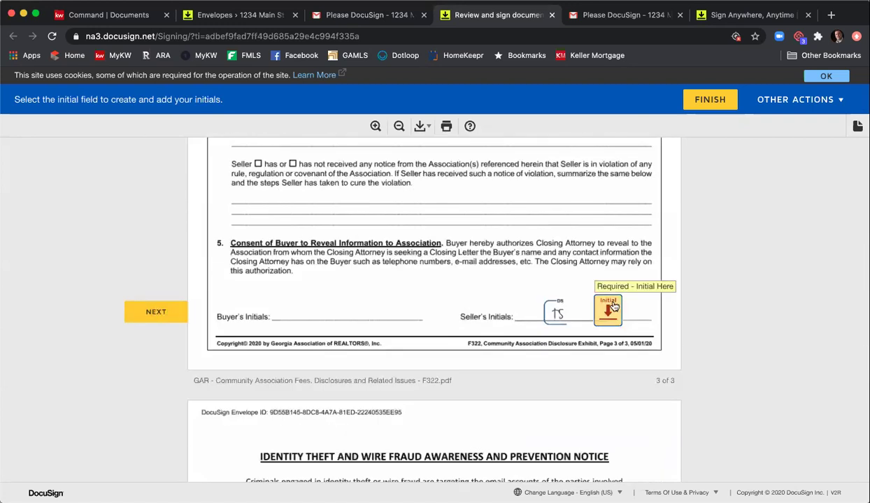
pyautogui.click(613, 307)
pyautogui.click(517, 302)
pyautogui.click(492, 309)
pyautogui.click(526, 299)
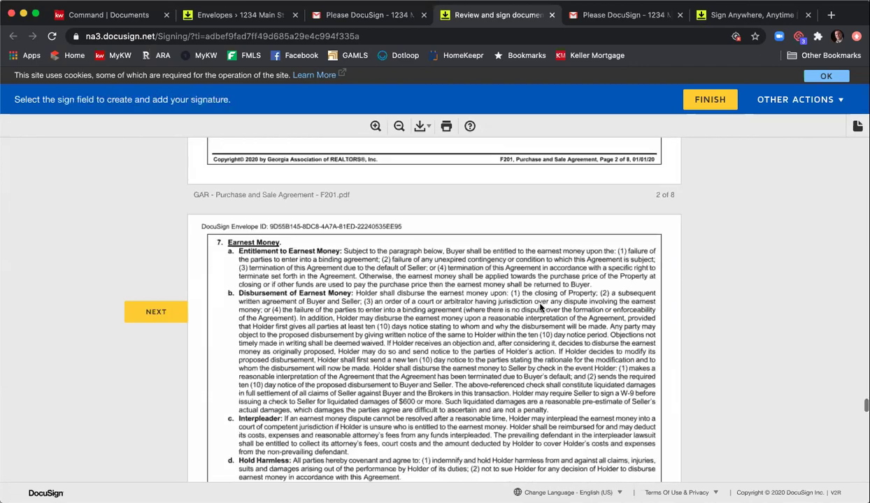
pyautogui.click(474, 300)
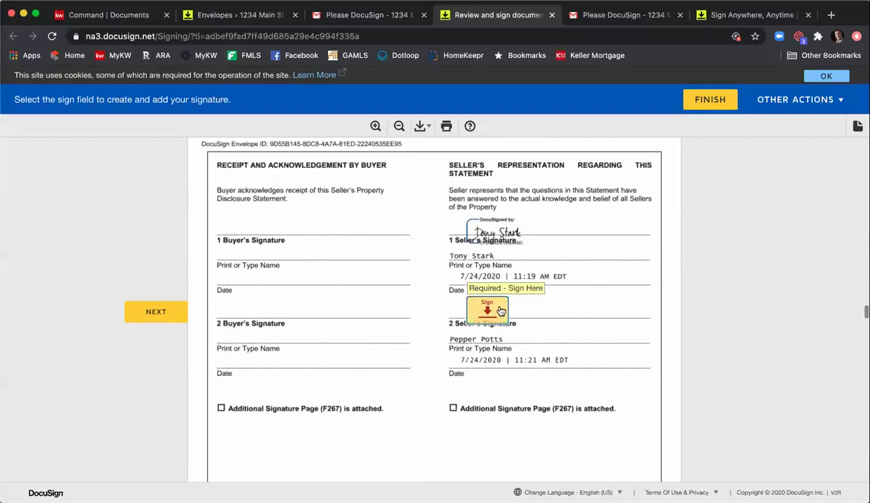
pyautogui.click(500, 311)
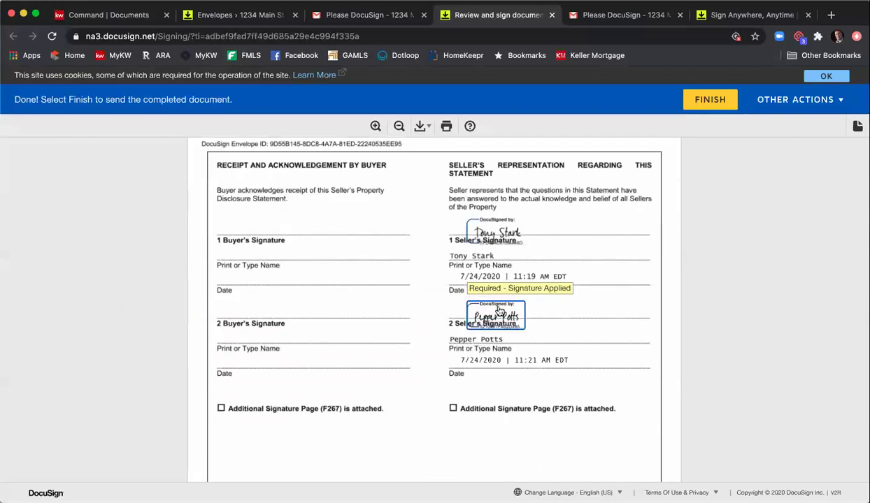
pyautogui.click(703, 103)
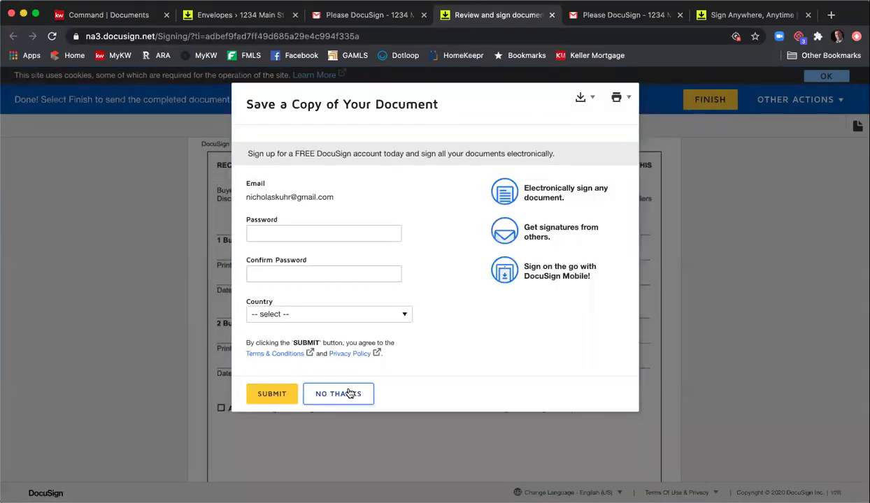
pyautogui.click(354, 394)
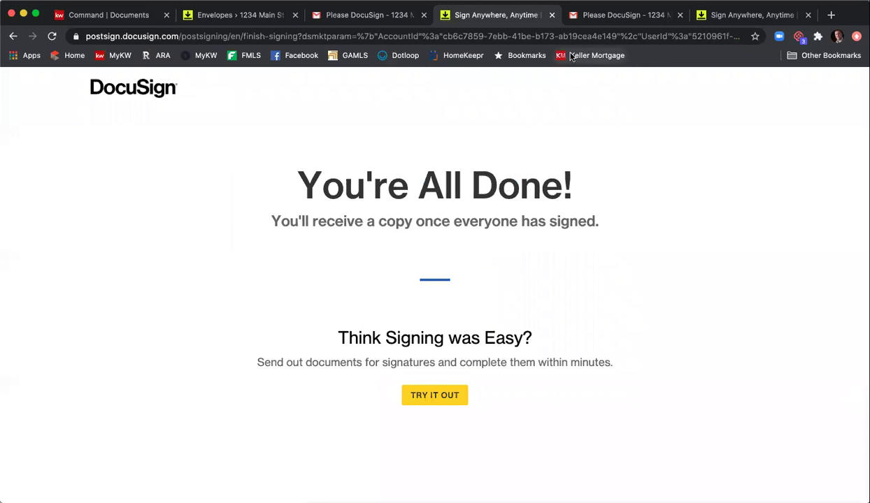
# - Close the finished signing tabs and switch to the work mail account's inbox
pyautogui.click(551, 14)
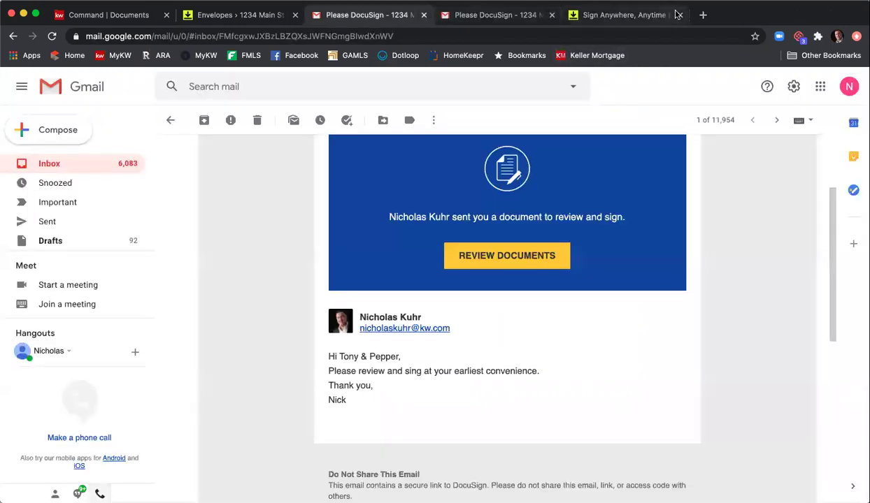
pyautogui.click(660, 15)
pyautogui.click(563, 21)
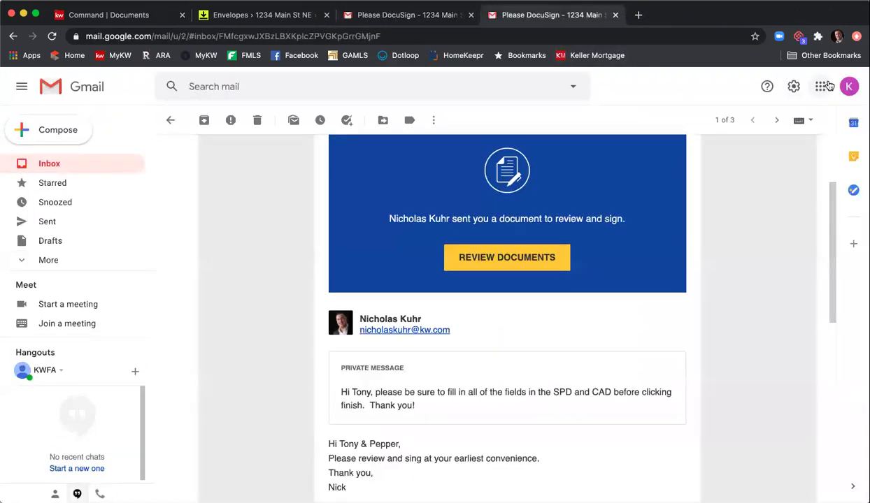
pyautogui.click(848, 87)
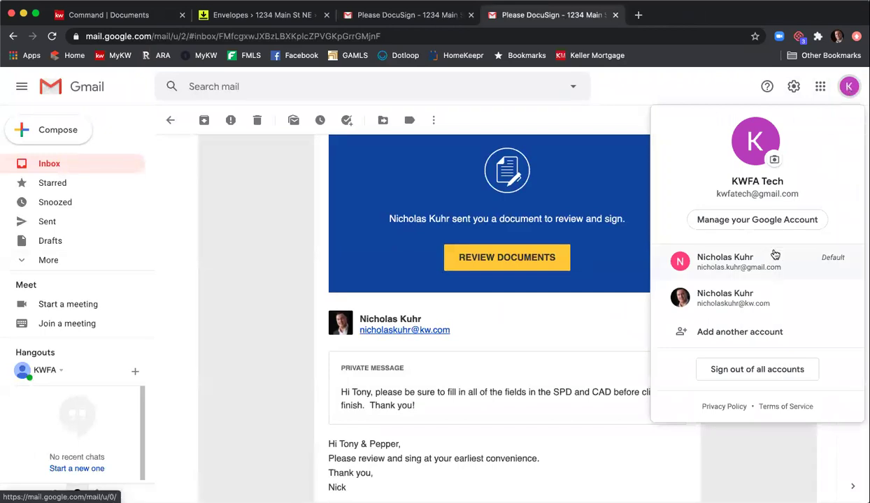
pyautogui.click(753, 305)
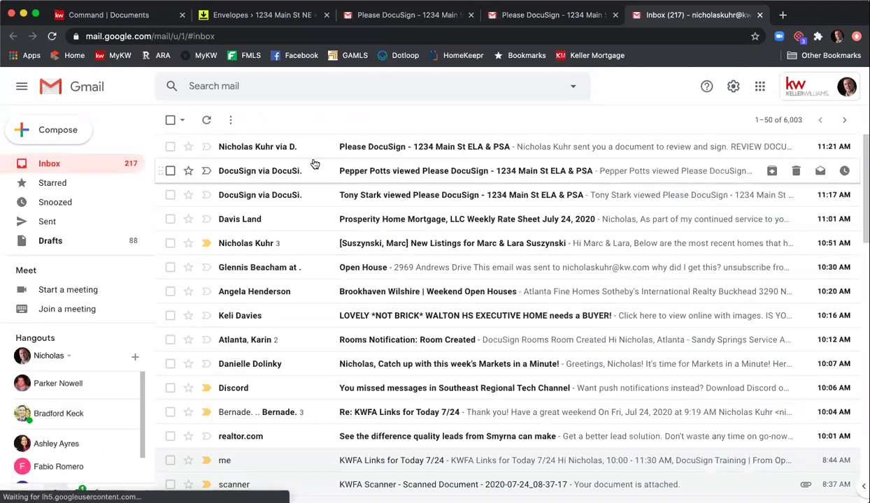
# - Open the newest Please DocuSign email and launch its documents for review
pyautogui.click(411, 154)
pyautogui.scroll(-3, 490, 279)
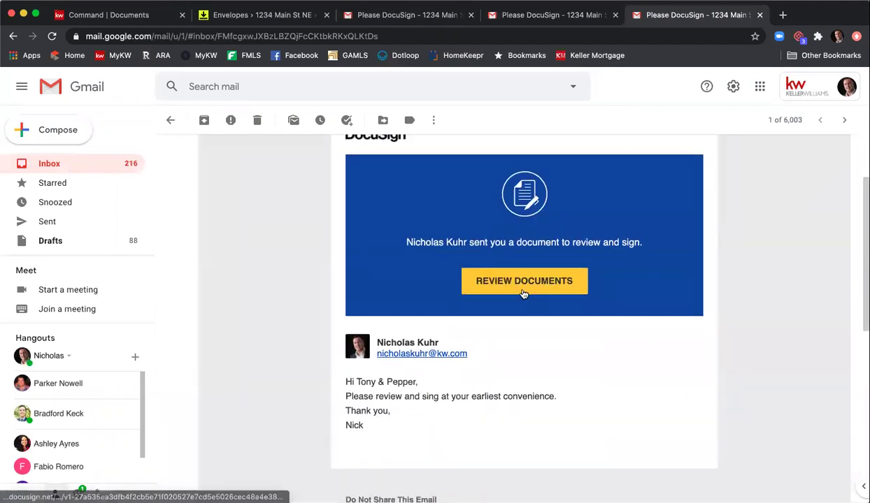
pyautogui.click(523, 290)
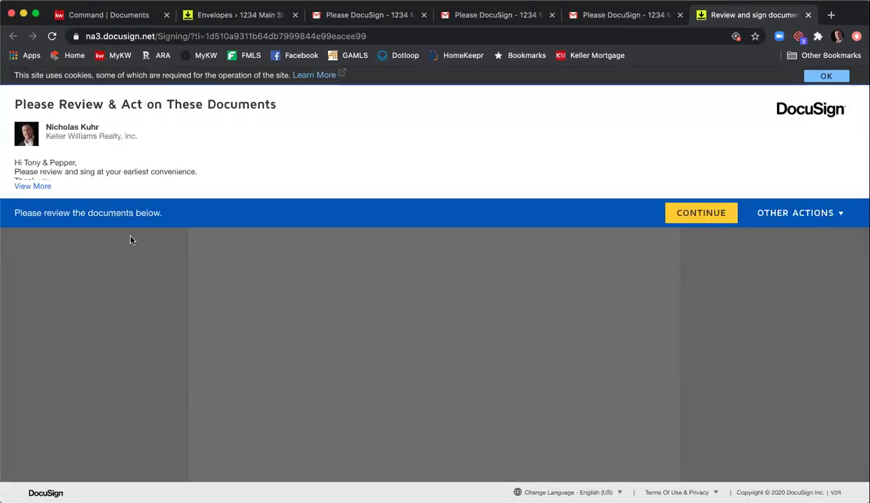
# - Start the review, apply the listing agent's signature, and enter 12 as the acceptance hour
pyautogui.click(700, 217)
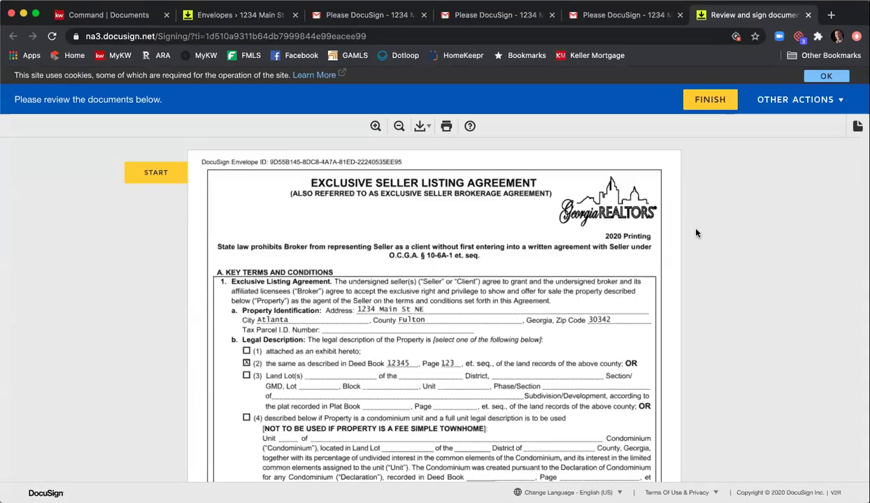
pyautogui.click(171, 172)
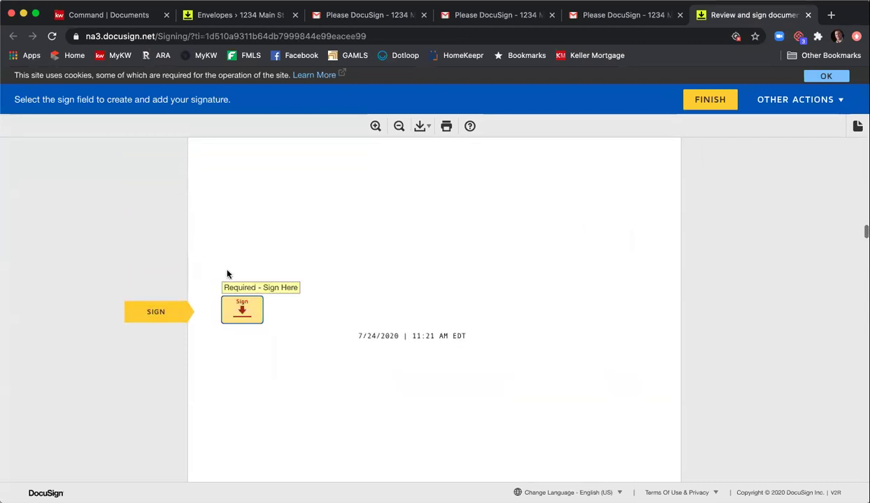
pyautogui.click(225, 301)
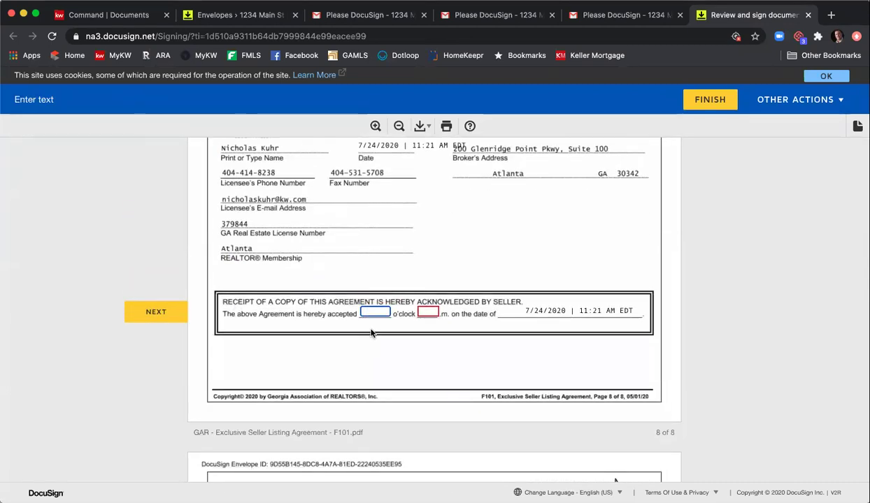
pyautogui.write('12')
pyautogui.press('Tab')
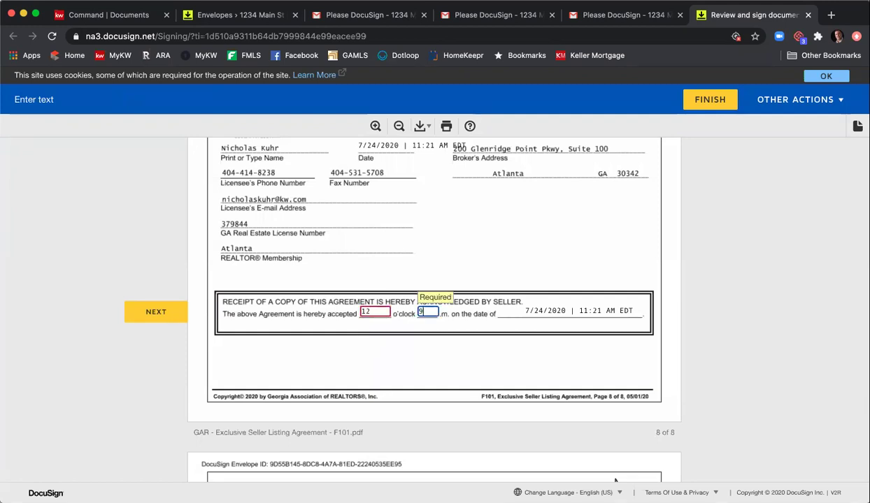
# - Sign the listing broker field, finish without logging in, and return to the Gmail inbox
pyautogui.click(161, 319)
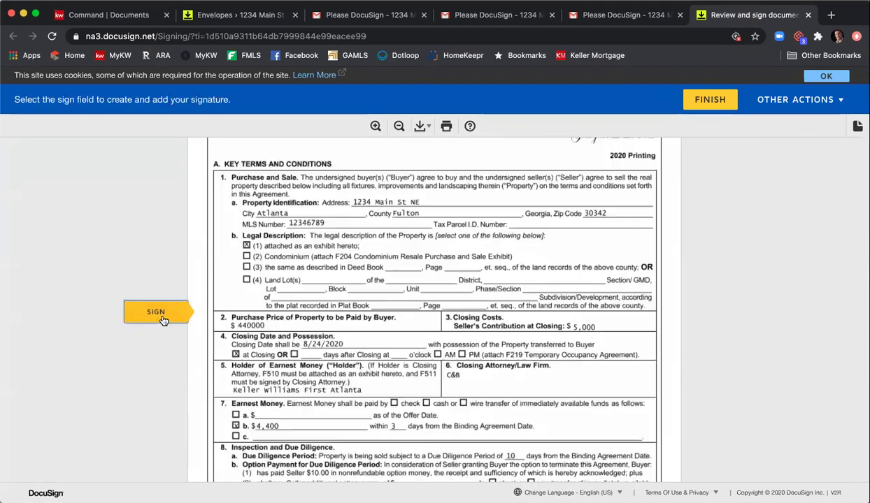
pyautogui.click(458, 313)
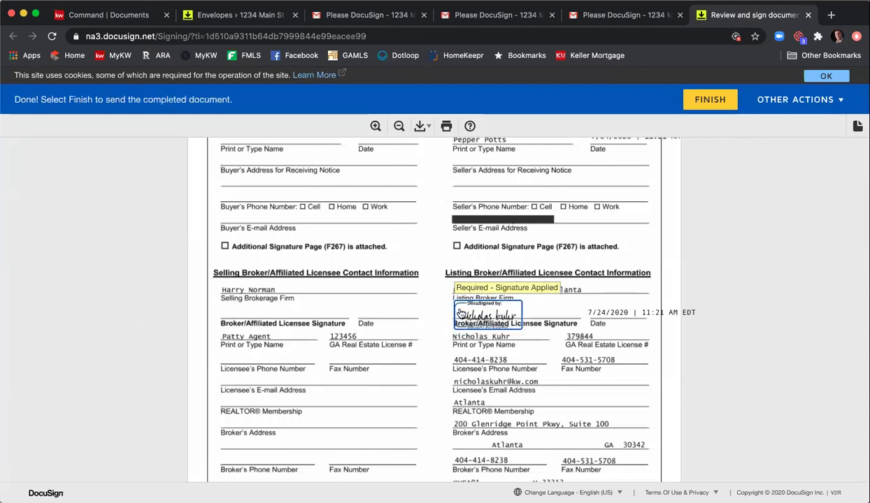
pyautogui.click(701, 110)
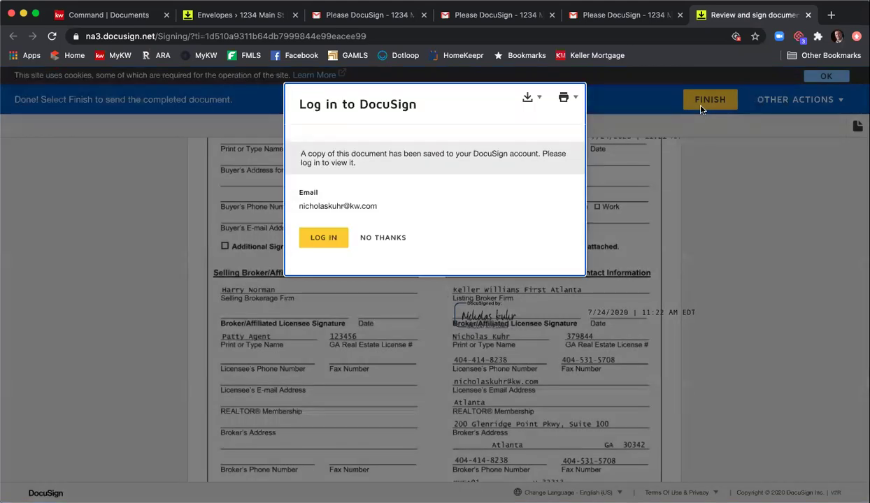
pyautogui.click(399, 237)
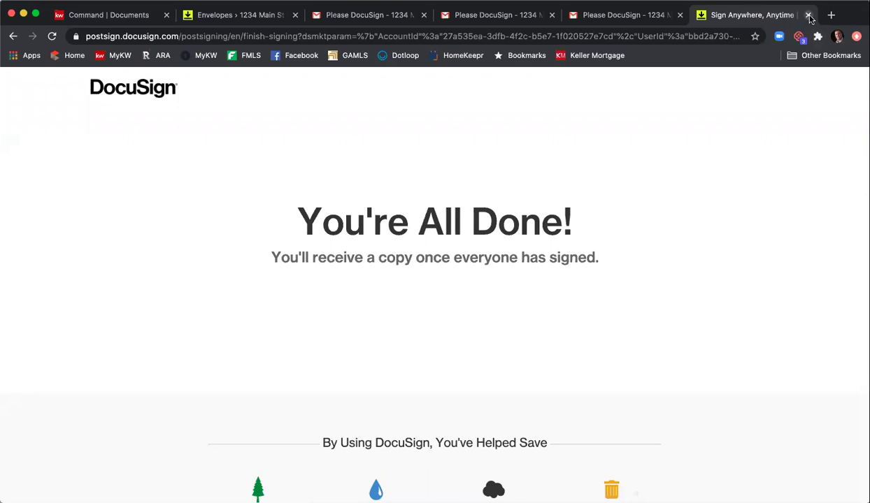
pyautogui.click(808, 15)
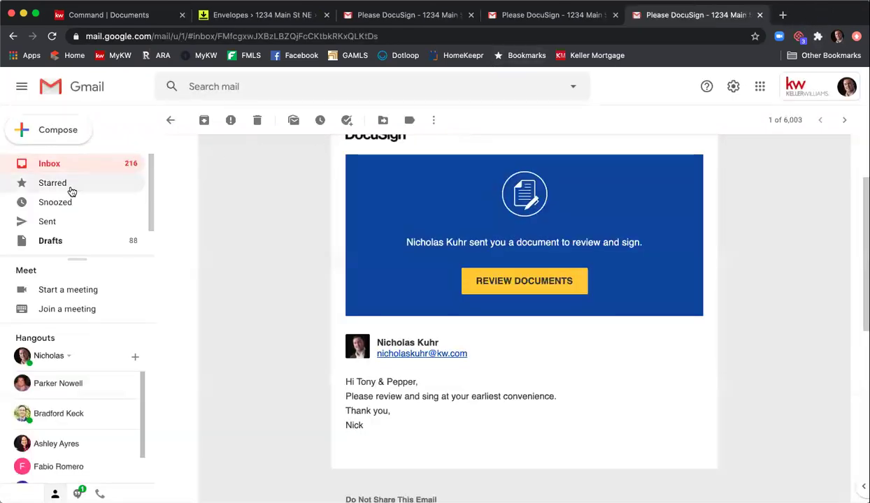
pyautogui.click(73, 165)
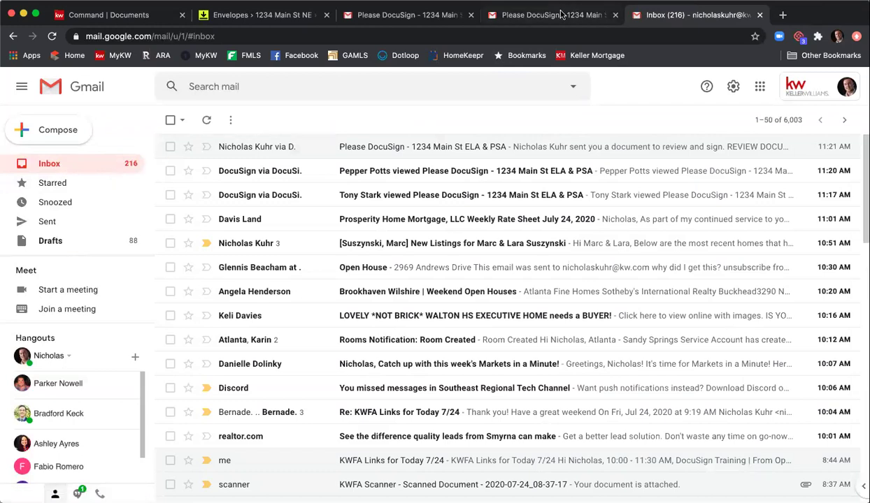
# - In the other mailbox, open the 'Completed: Please DocuSign - 1234 Main St ELA & PSA' email's completed documents
pyautogui.hotkey('ctrl', 'shift', 'Tab')
pyautogui.click(55, 170)
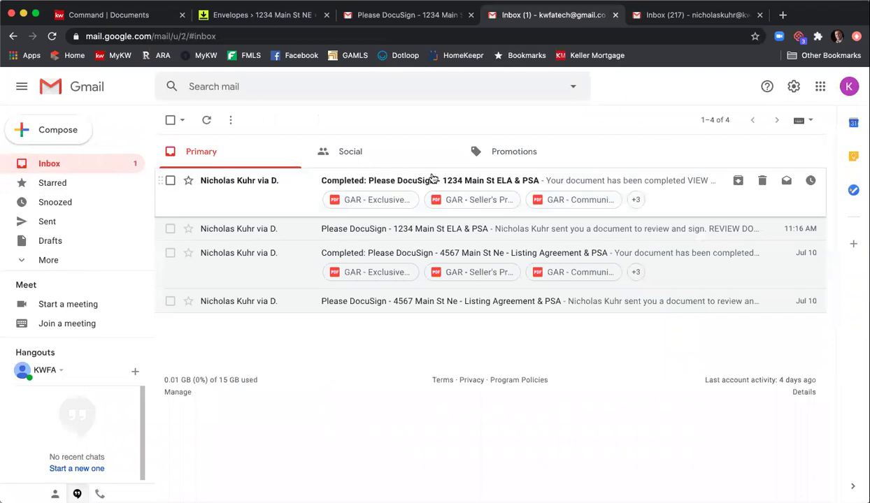
pyautogui.click(424, 184)
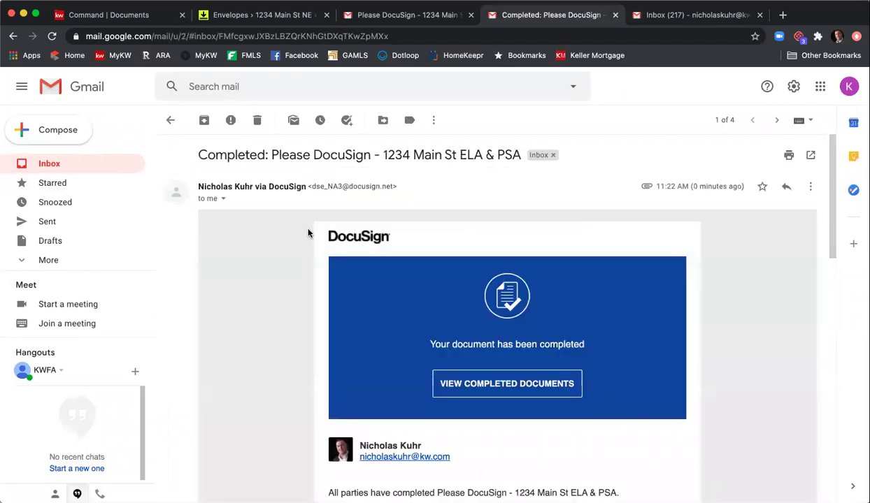
pyautogui.scroll(-3, 302, 234)
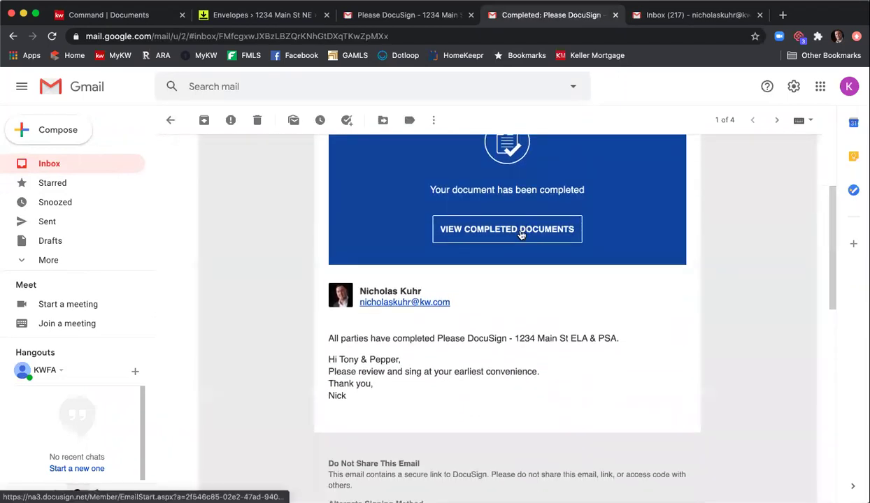
pyautogui.click(520, 235)
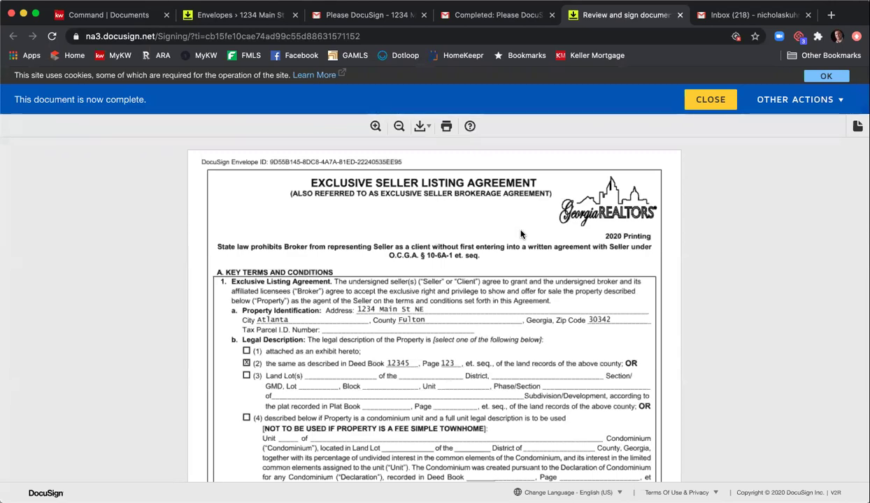
# - Scroll through the completed ELA & PSA package, checking both sellers' 7/24/2020 signatures, then close it
pyautogui.scroll(-10, 521, 234)
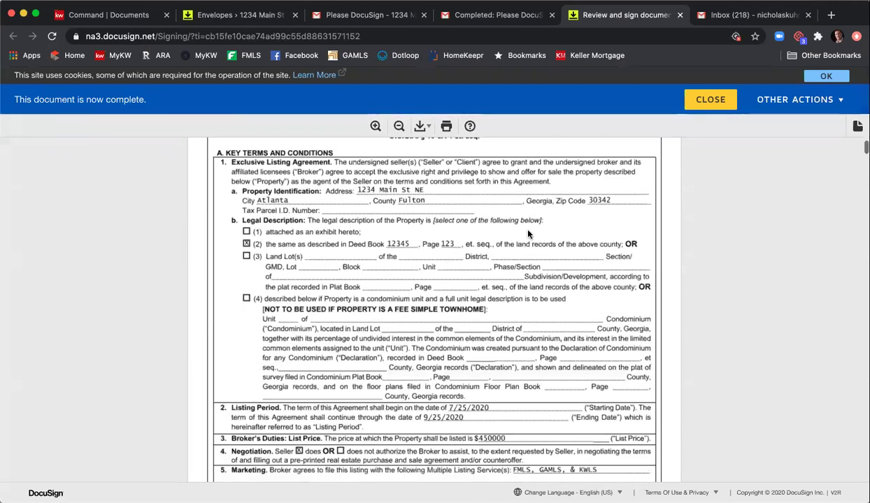
pyautogui.scroll(-15, 528, 233)
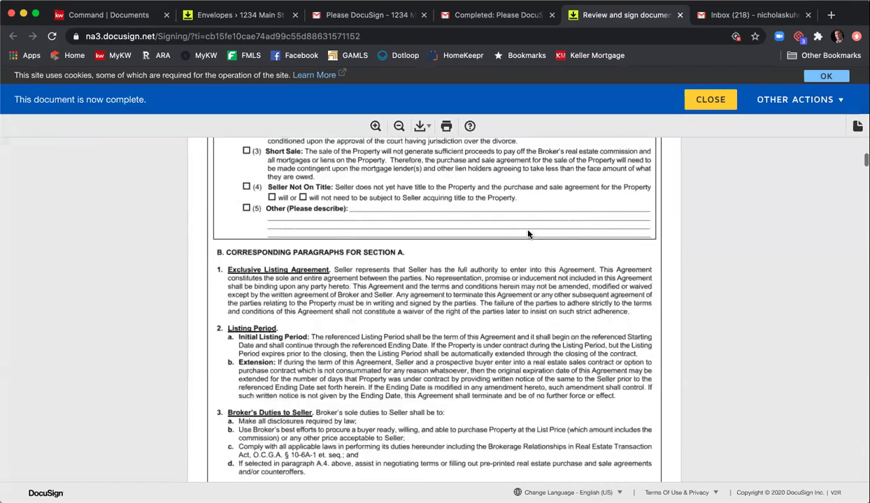
pyautogui.scroll(-20, 528, 235)
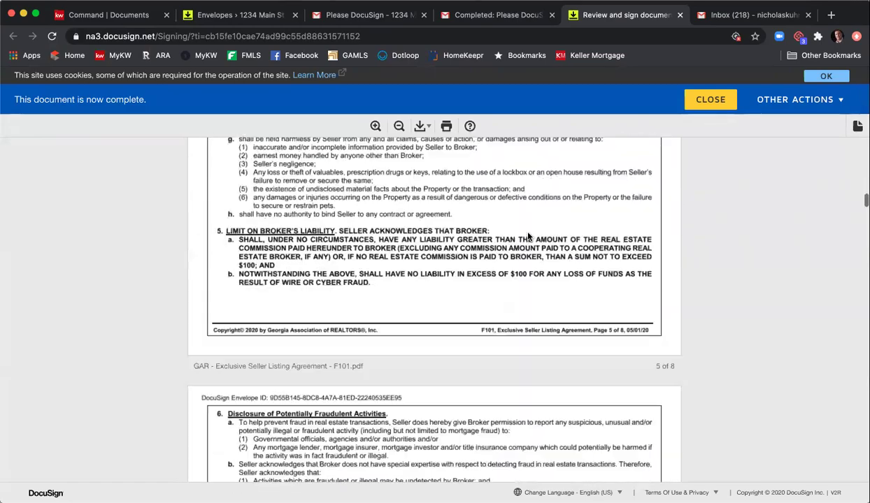
pyautogui.scroll(-20, 528, 237)
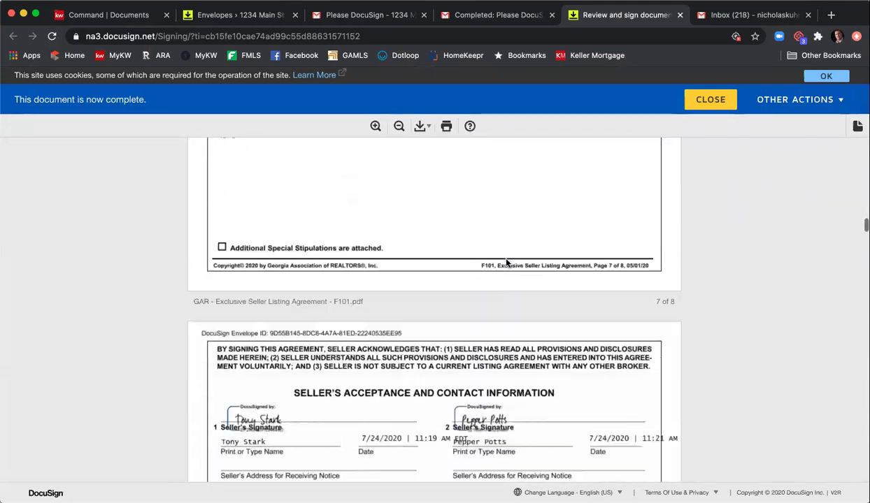
pyautogui.scroll(-15, 413, 180)
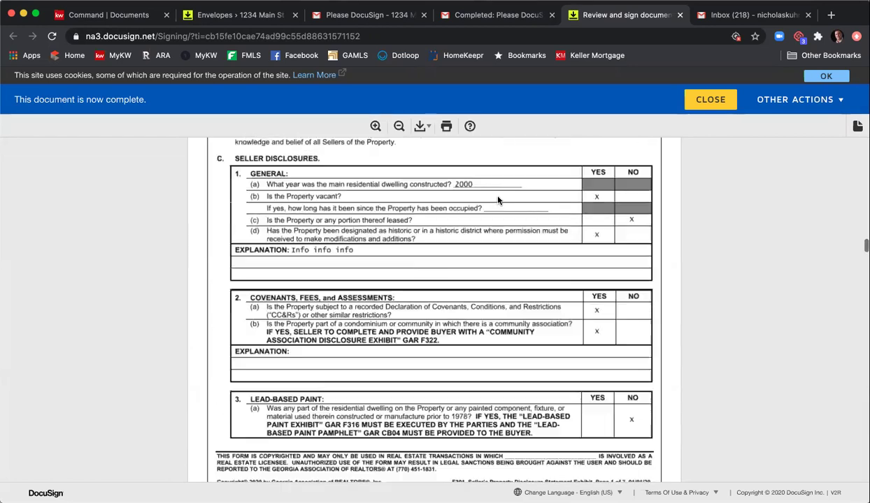
pyautogui.scroll(1, 403, 240)
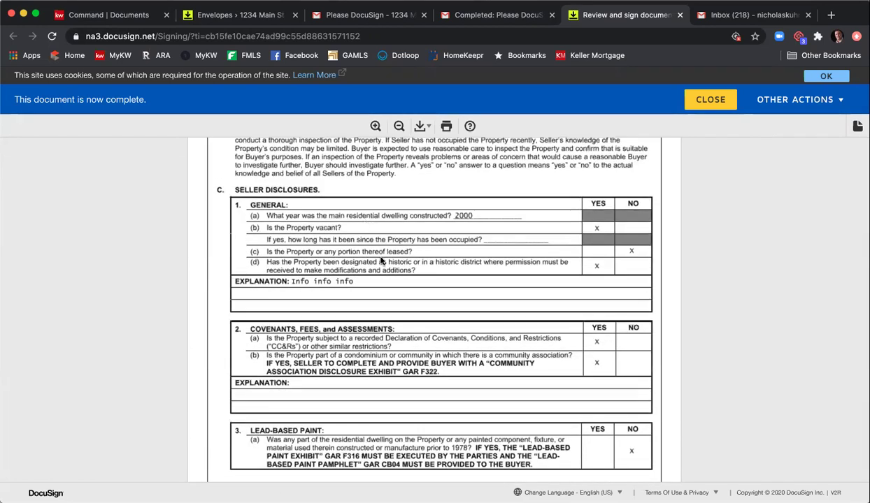
pyautogui.click(710, 102)
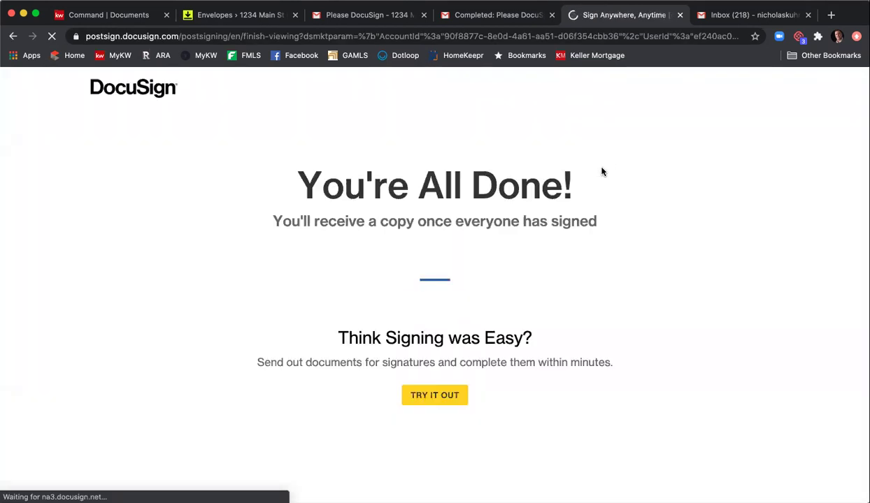
# - Close the finished DocuSign, extra inbox and email tabs to get back to the room's envelopes
pyautogui.click(681, 15)
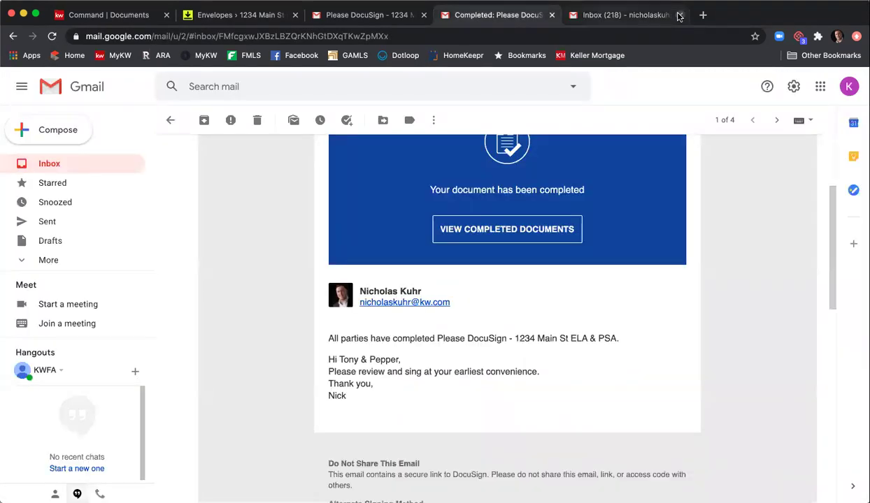
pyautogui.click(680, 15)
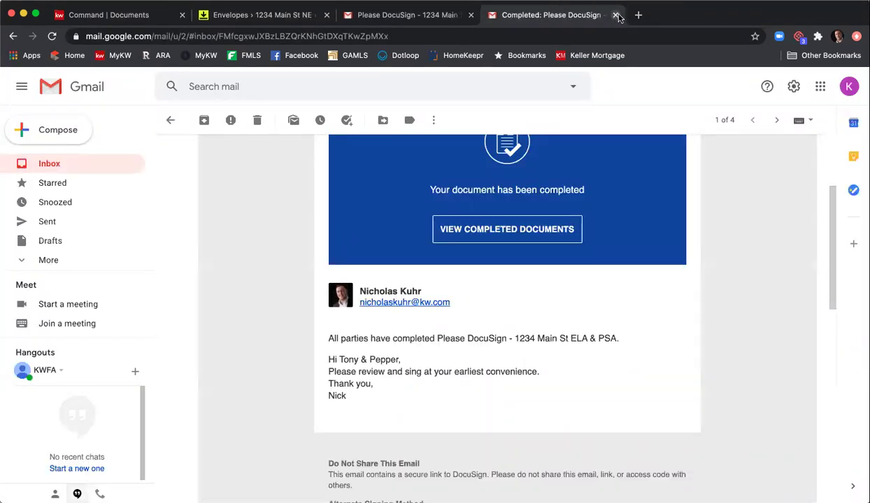
pyautogui.click(613, 15)
pyautogui.click(471, 15)
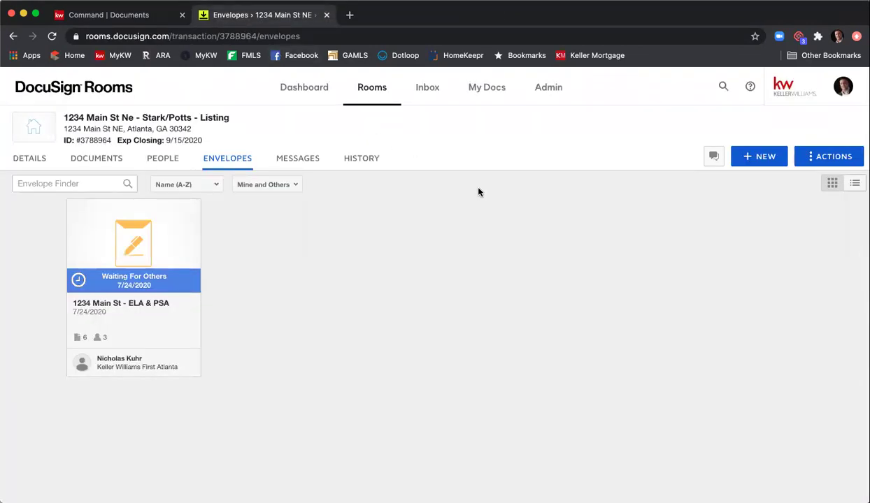
# - Refresh the envelopes list and check the completed 1234 Main St ELA & PSA envelope's details
pyautogui.click(52, 36)
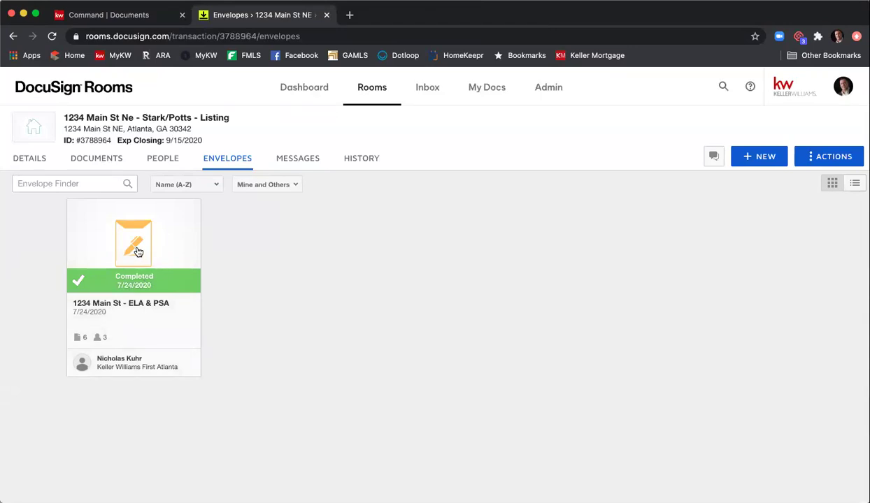
pyautogui.click(138, 251)
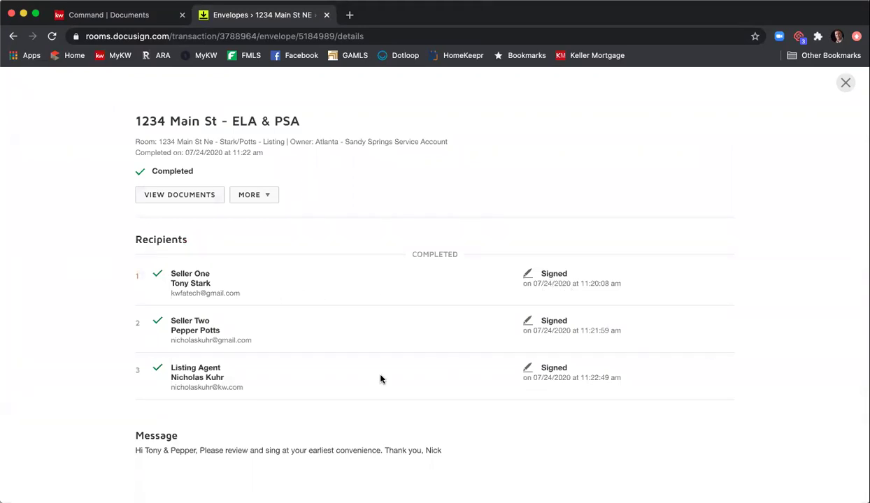
pyautogui.click(265, 202)
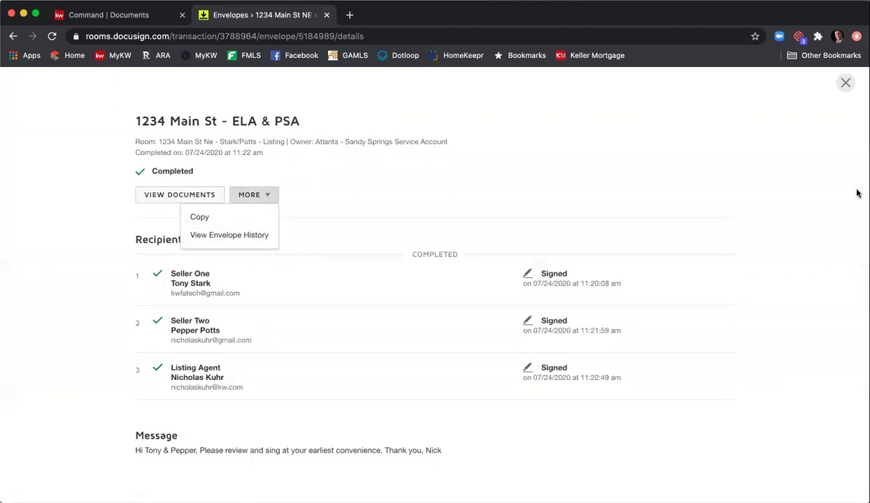
pyautogui.click(845, 83)
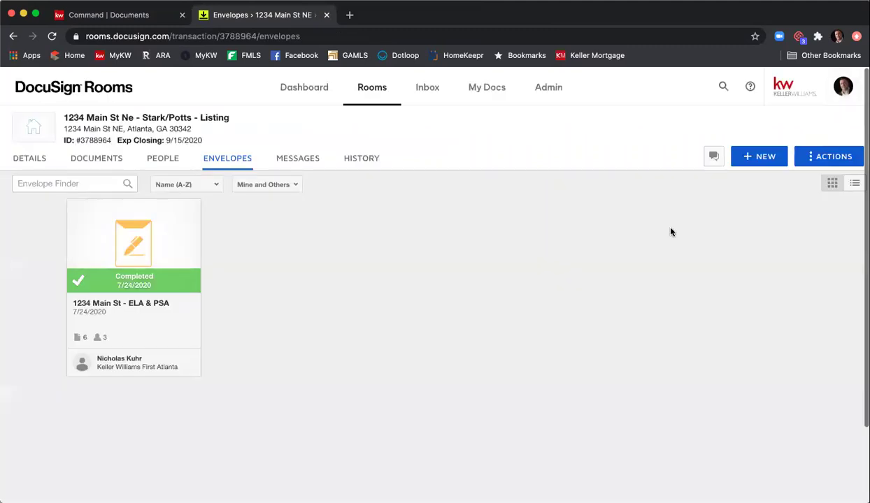
# - Switch to the room's Documents tab and scroll through the Listing Agreement and eight Room Docs
pyautogui.click(98, 160)
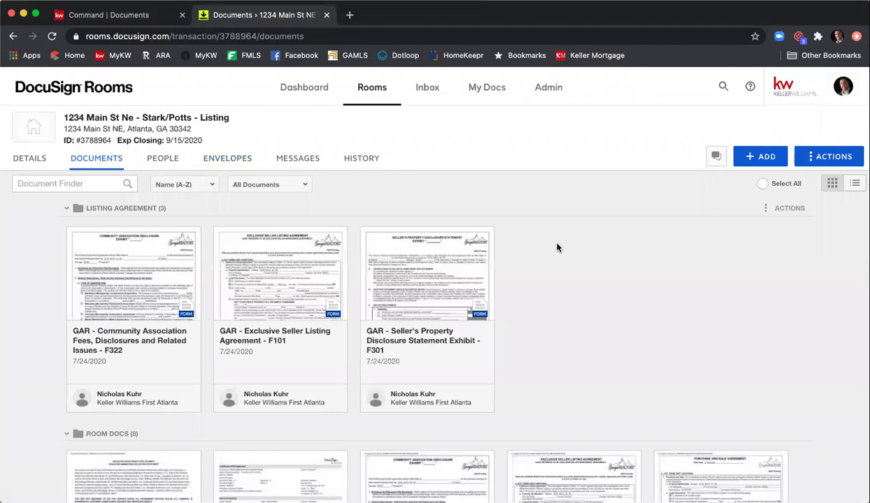
pyautogui.scroll(-3, 606, 236)
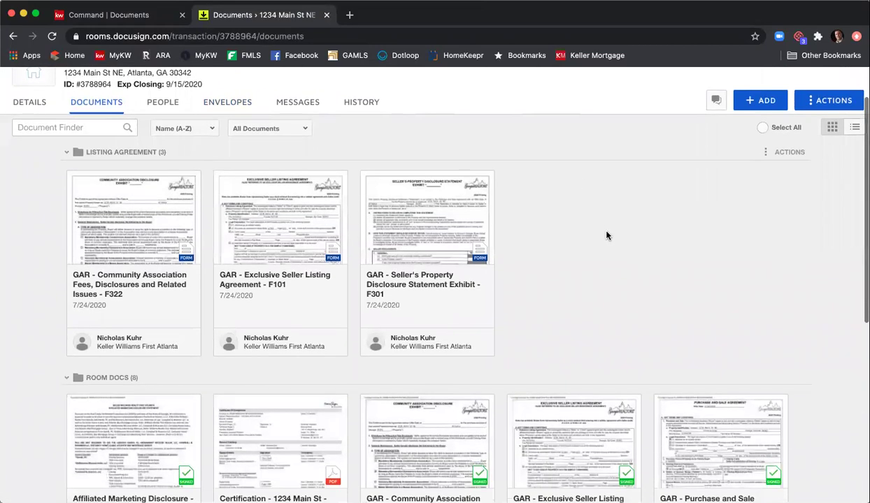
pyautogui.scroll(-2, 608, 235)
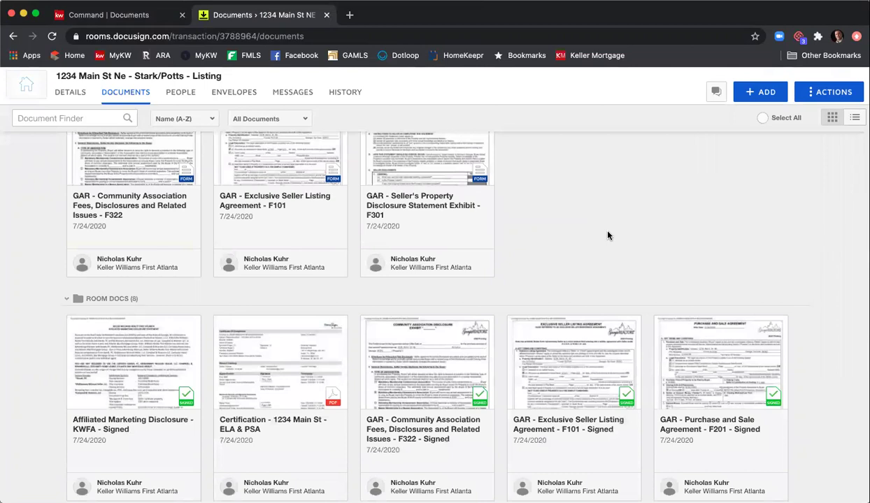
pyautogui.scroll(-3, 607, 233)
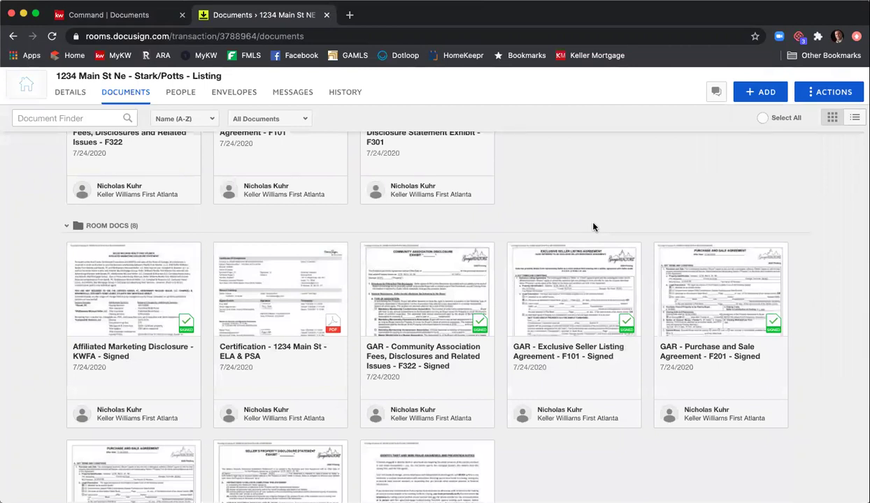
pyautogui.scroll(-4, 593, 226)
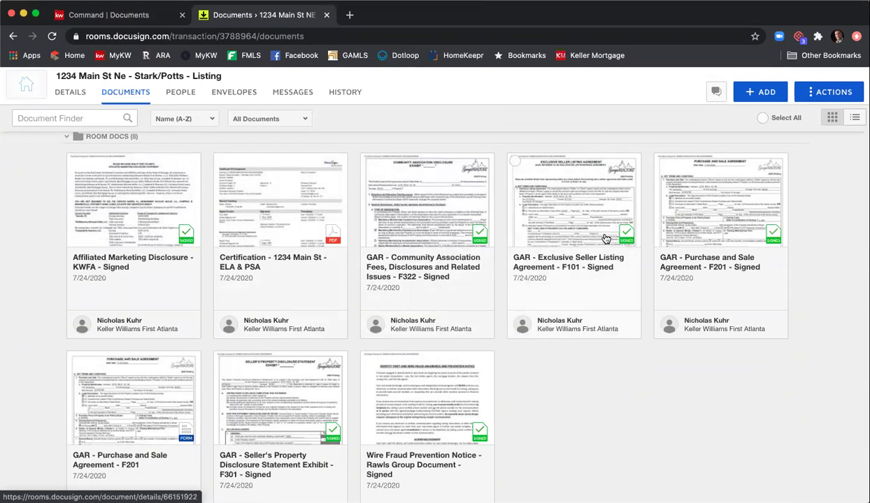
pyautogui.scroll(3, 606, 240)
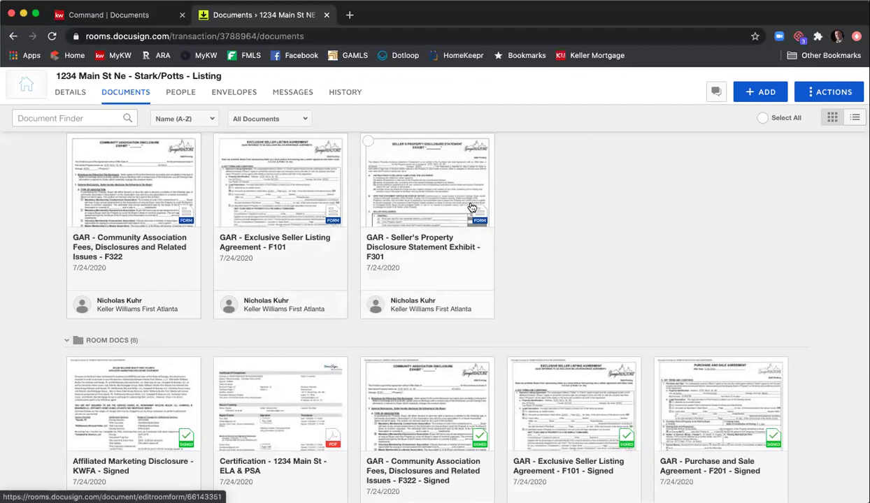
pyautogui.scroll(-3, 658, 302)
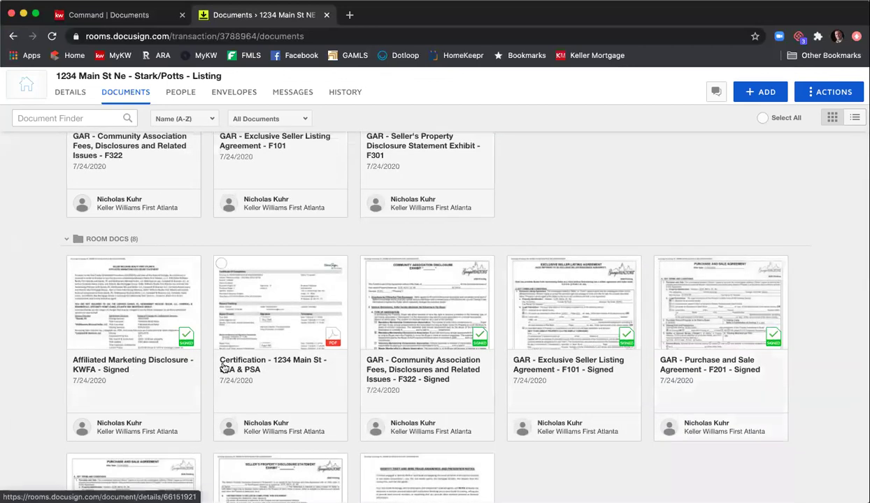
pyautogui.scroll(-3, 265, 346)
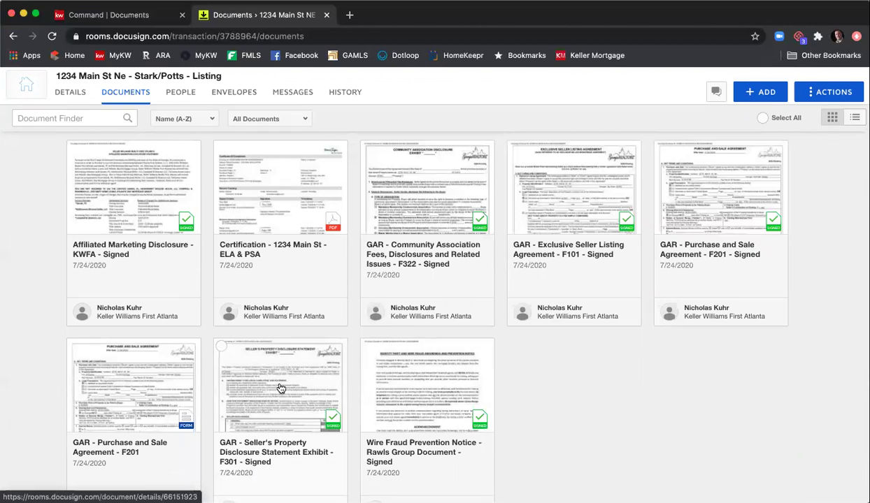
pyautogui.click(279, 388)
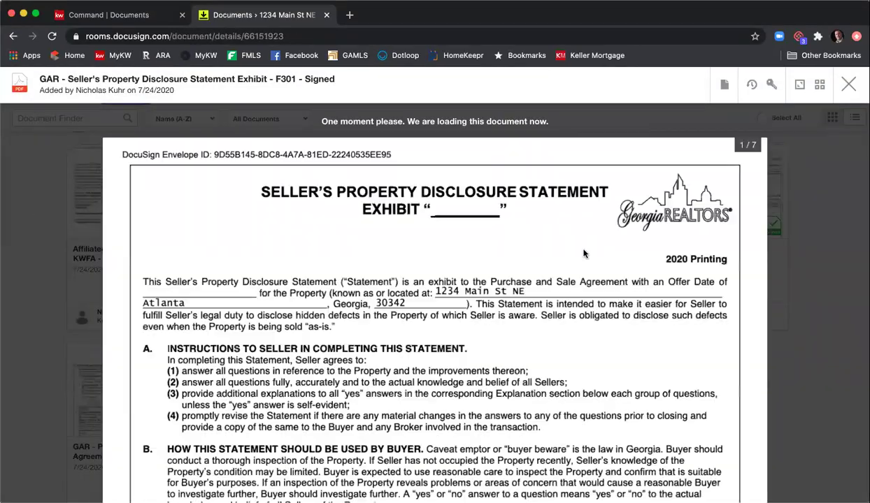
pyautogui.scroll(-5, 591, 266)
pyautogui.scroll(-15, 597, 275)
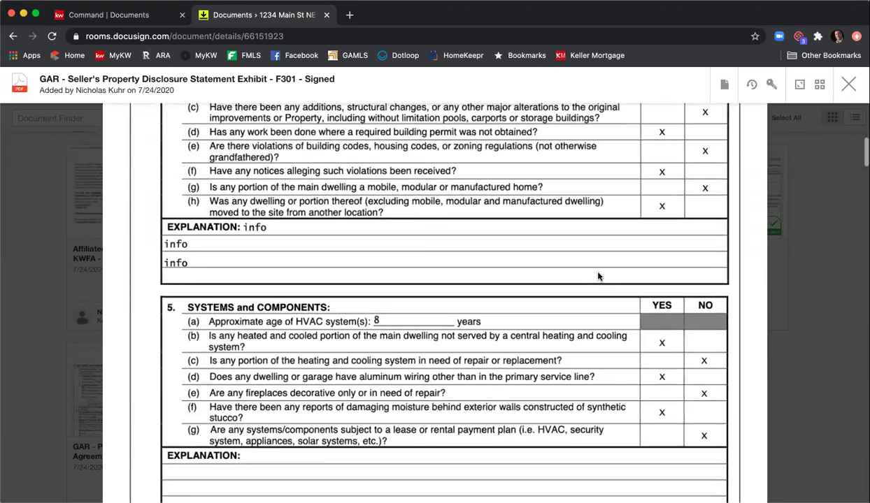
pyautogui.scroll(20, 598, 275)
pyautogui.click(848, 85)
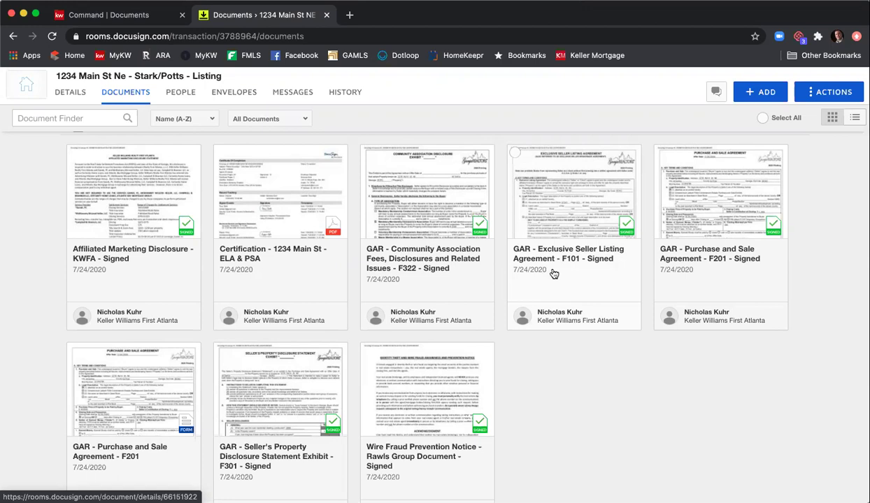
# - Tick the signed Seller's Property Disclosure Statement F301 card in Room Docs
pyautogui.scroll(3, 549, 252)
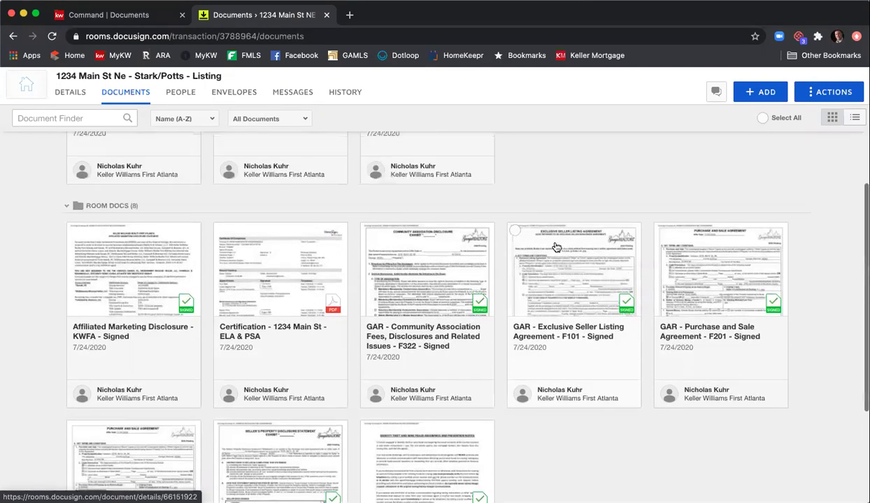
pyautogui.scroll(5, 556, 247)
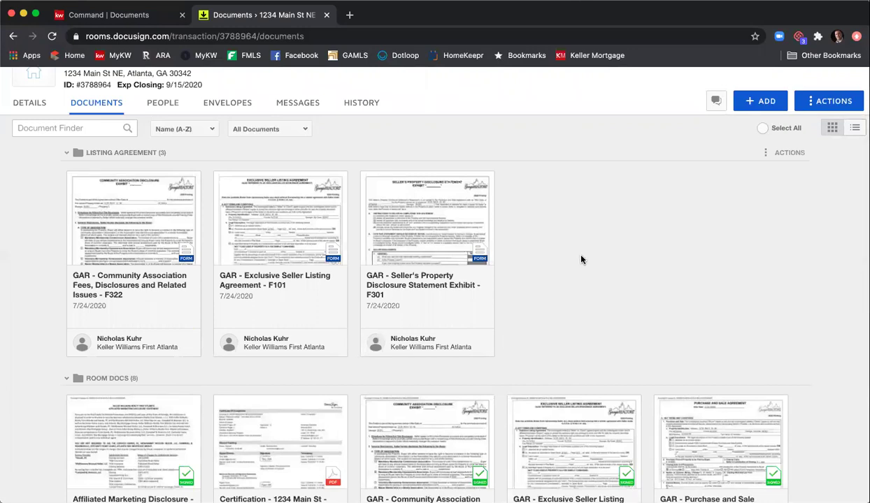
pyautogui.scroll(-3, 575, 258)
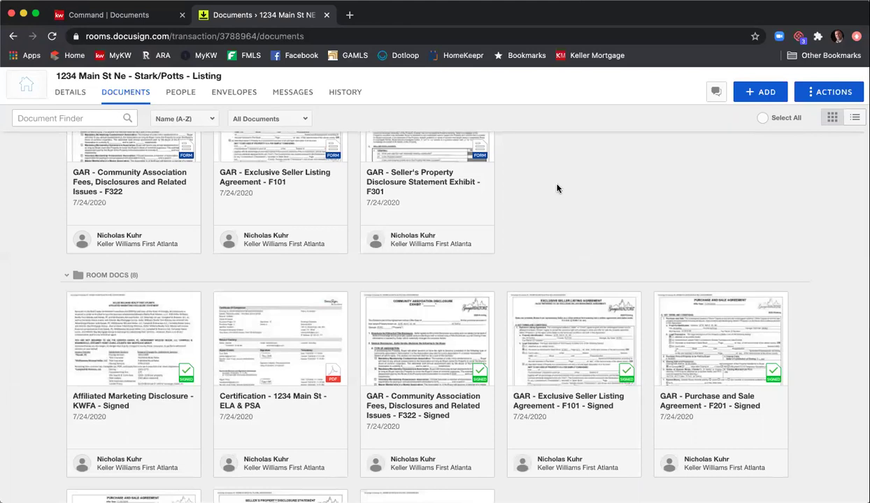
pyautogui.scroll(-5, 557, 192)
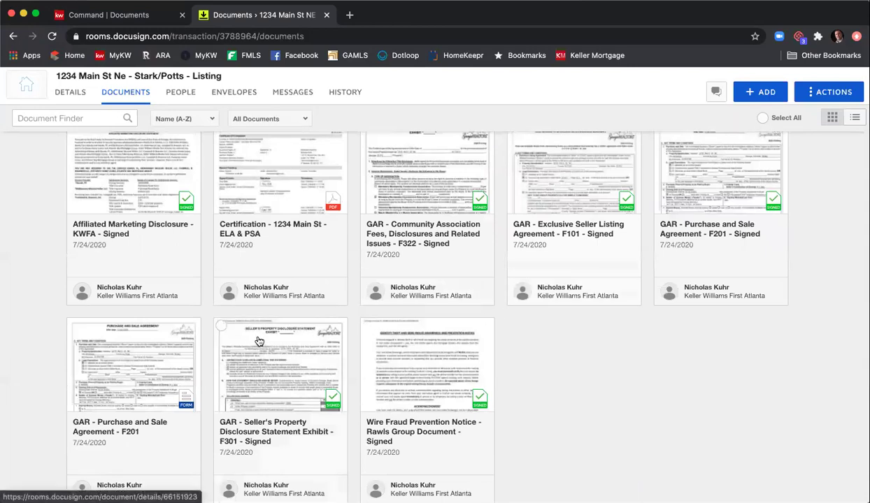
pyautogui.click(220, 325)
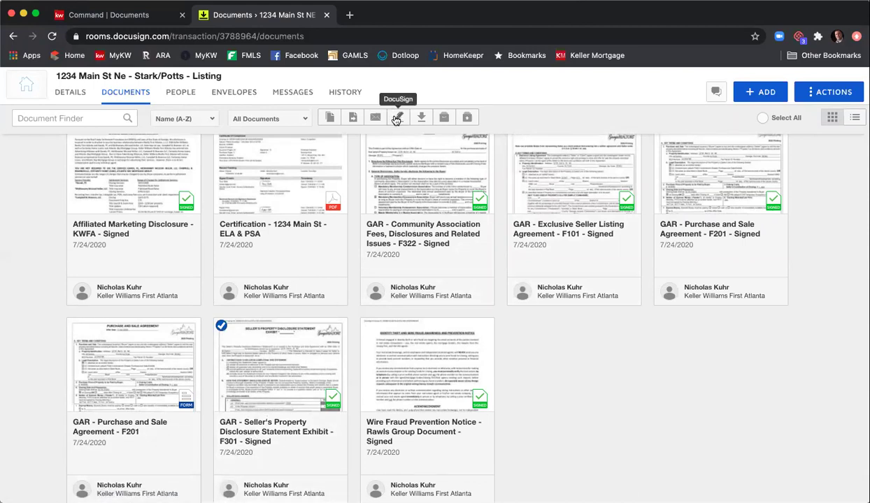
# - Start a DocuSign envelope for the F301 disclosure with Seller 1 from the room participants as signer
pyautogui.click(395, 118)
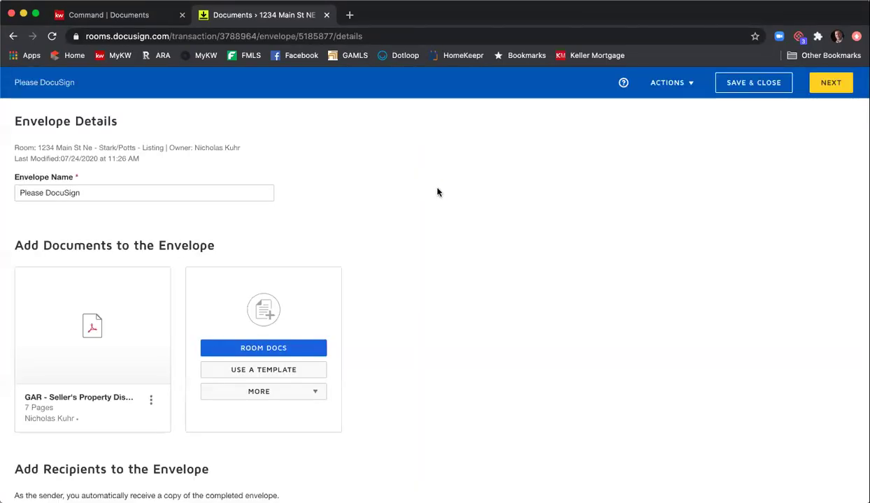
pyautogui.scroll(-2, 490, 258)
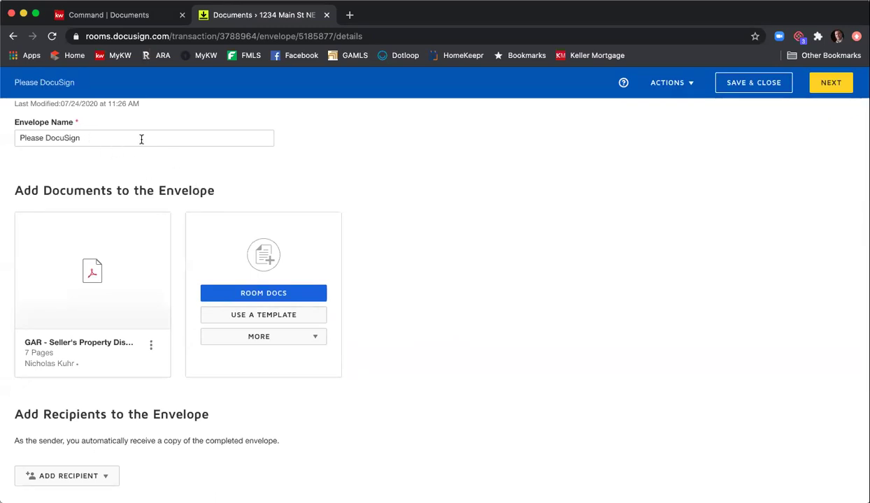
pyautogui.scroll(-5, 337, 175)
pyautogui.click(85, 340)
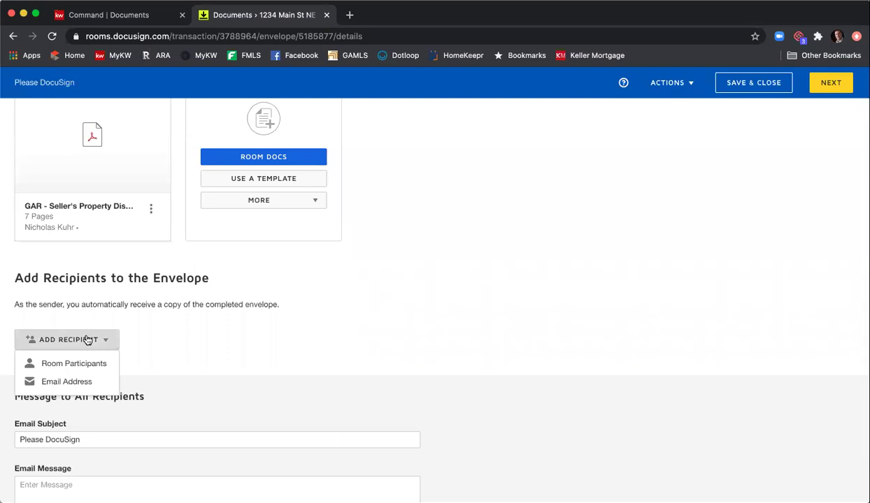
pyautogui.click(96, 364)
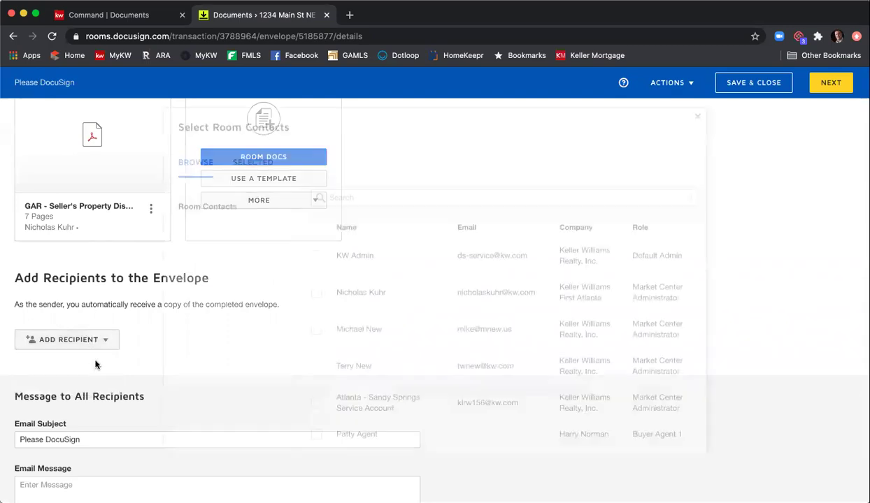
pyautogui.scroll(-2, 334, 360)
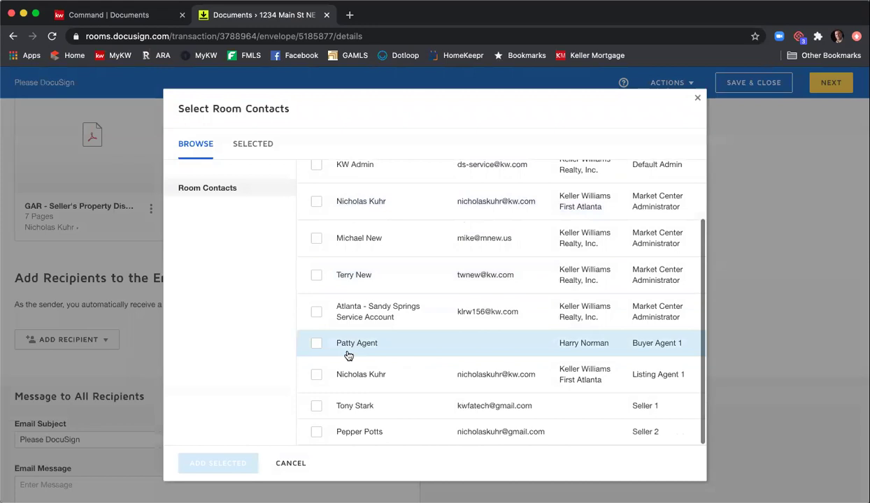
pyautogui.click(317, 410)
pyautogui.click(227, 466)
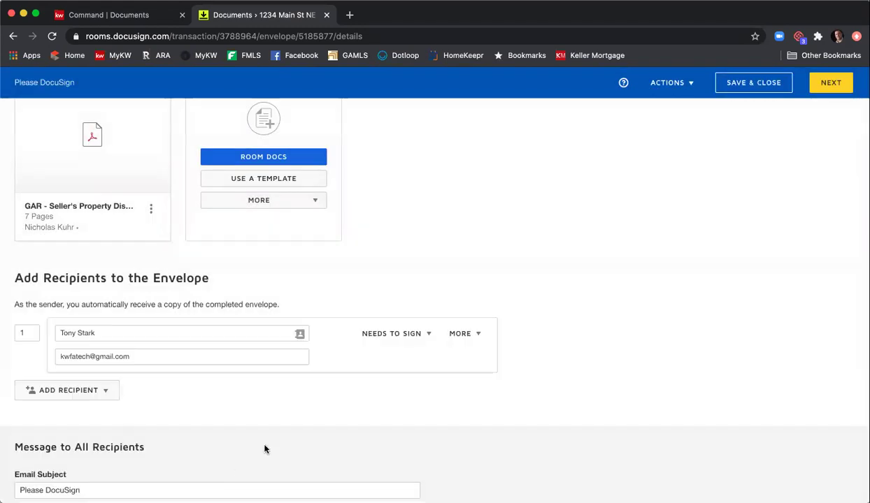
pyautogui.scroll(-3, 255, 293)
pyautogui.scroll(4, 625, 300)
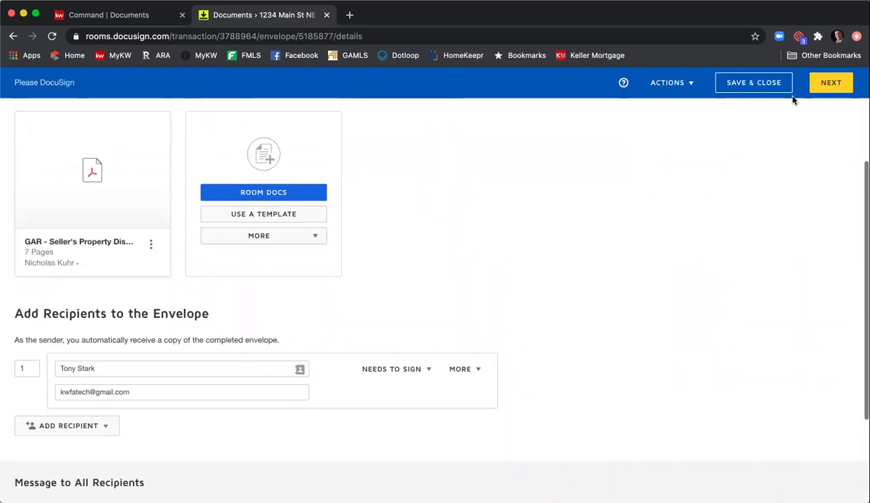
pyautogui.click(835, 87)
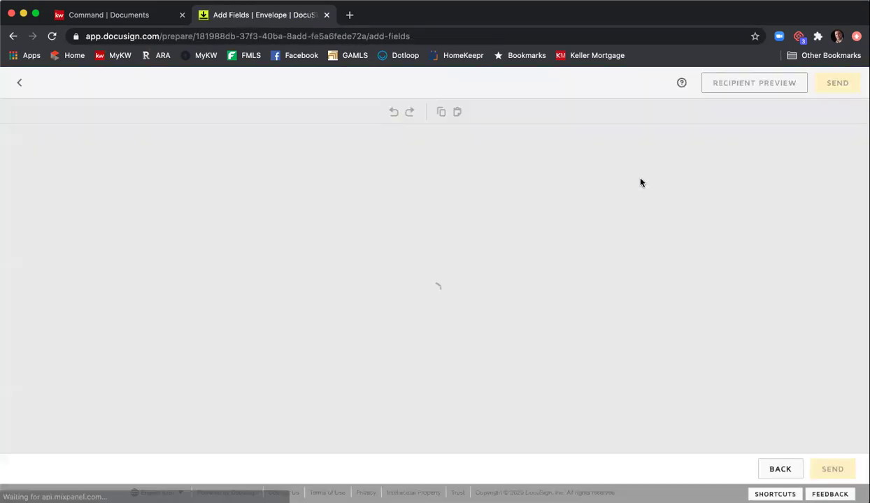
# - Place a text field beside EXPLANATION in section 6, widened across the line
pyautogui.scroll(-5, 559, 273)
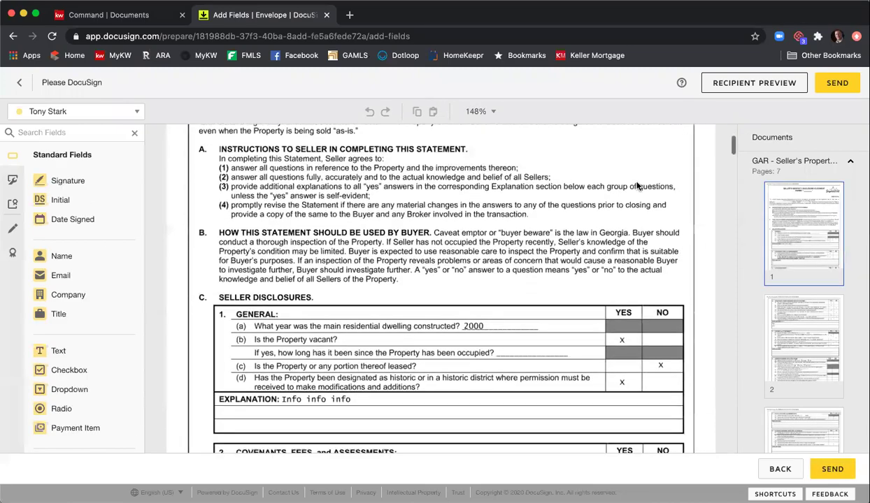
pyautogui.scroll(-7, 396, 253)
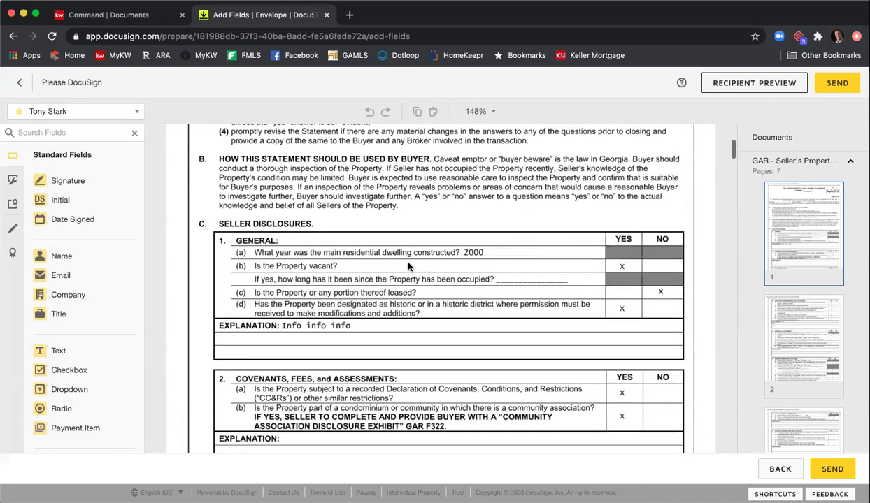
pyautogui.scroll(-20, 410, 255)
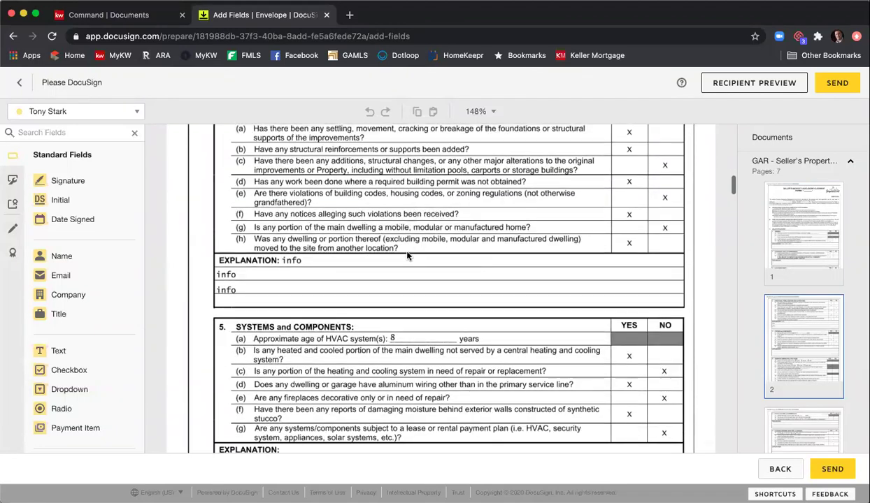
pyautogui.scroll(-1, 406, 260)
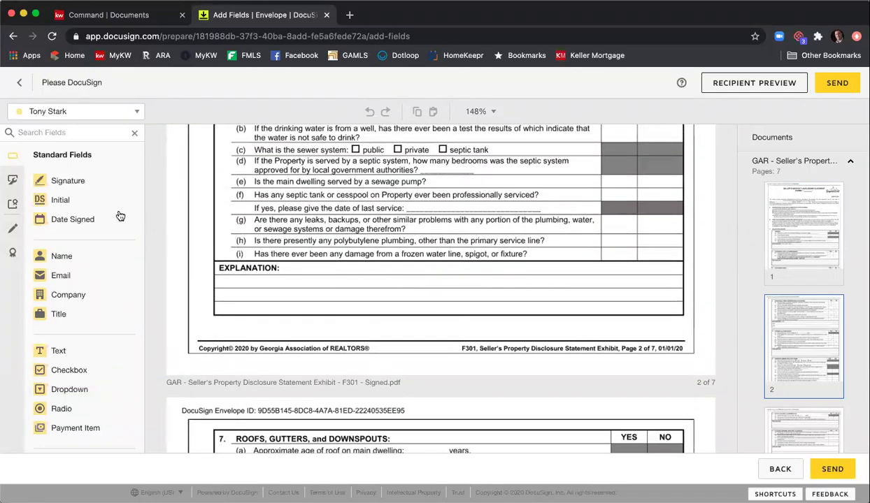
pyautogui.click(58, 350)
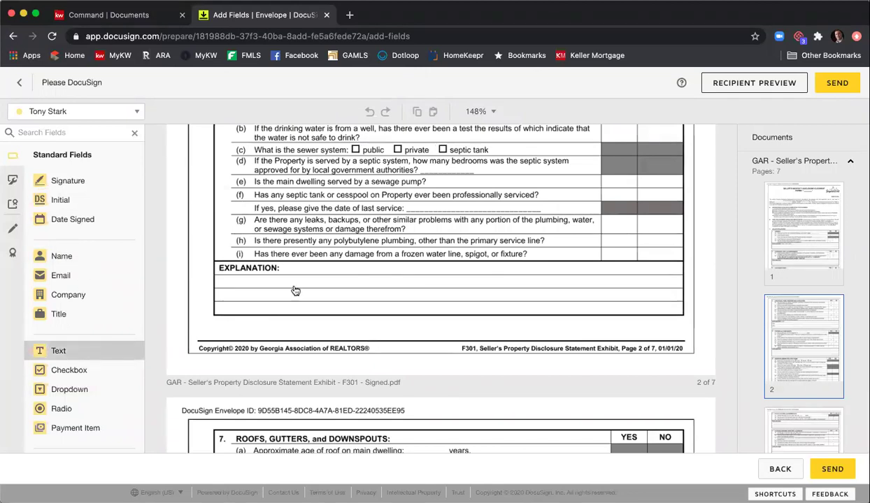
pyautogui.click(287, 271)
pyautogui.moveTo(351, 260); pyautogui.dragTo(672, 263)
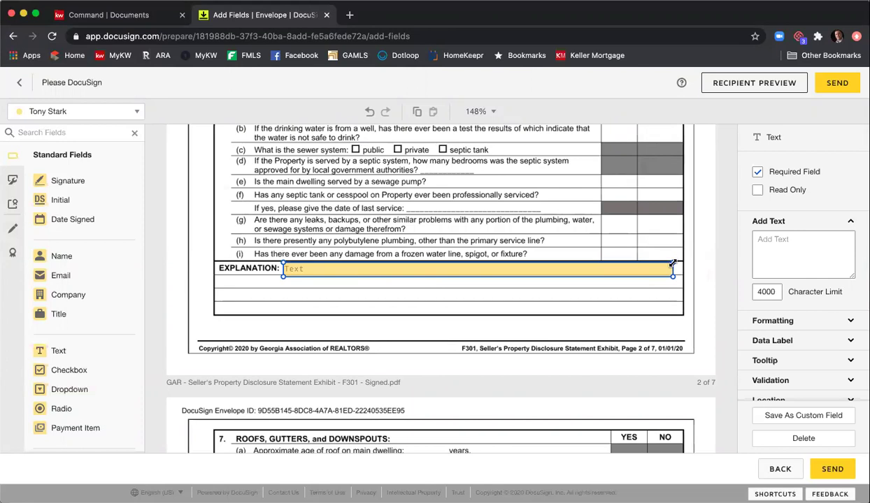
# - Add a second, optional text field on the line below and send the envelope
pyautogui.click(98, 347)
pyautogui.click(234, 279)
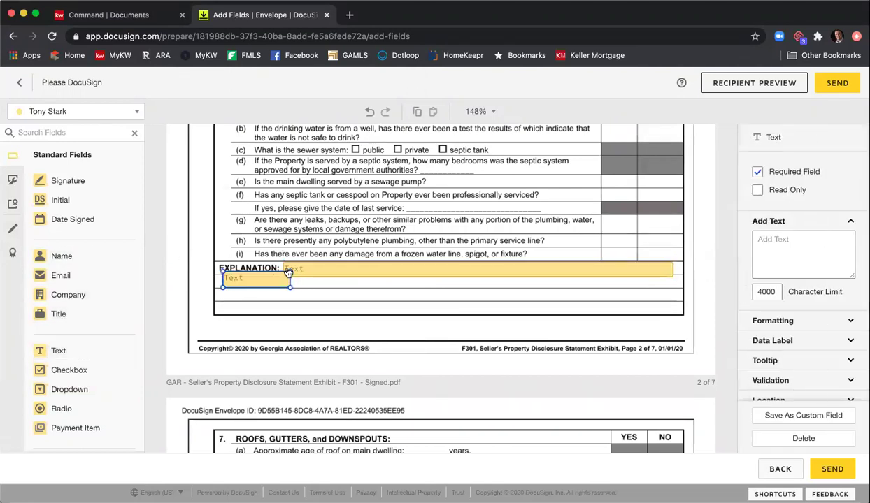
pyautogui.moveTo(289, 271); pyautogui.dragTo(673, 288)
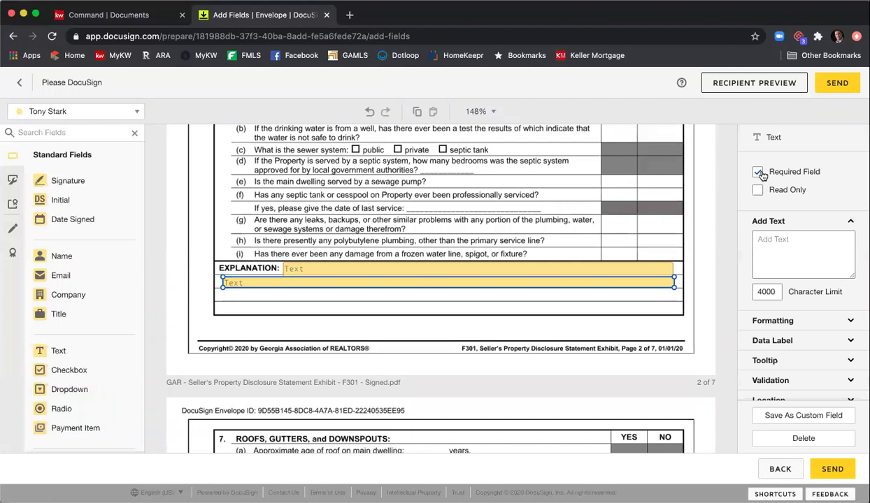
pyautogui.click(757, 171)
pyautogui.click(663, 266)
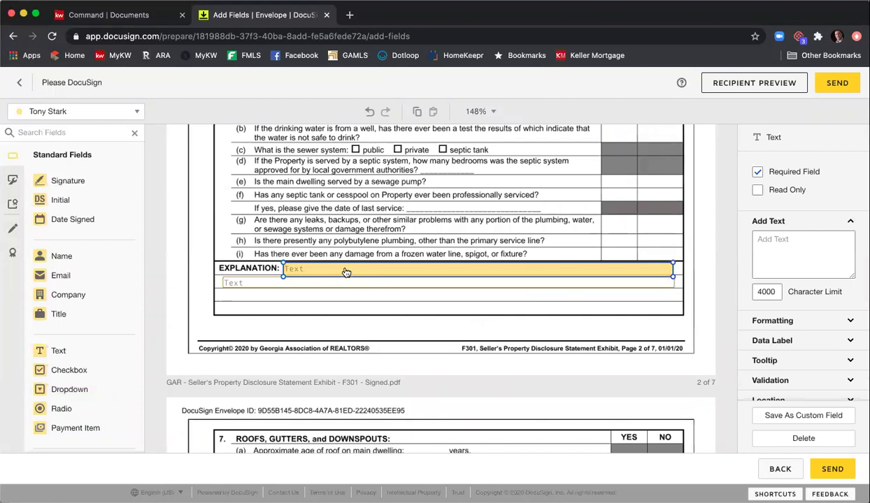
pyautogui.click(831, 469)
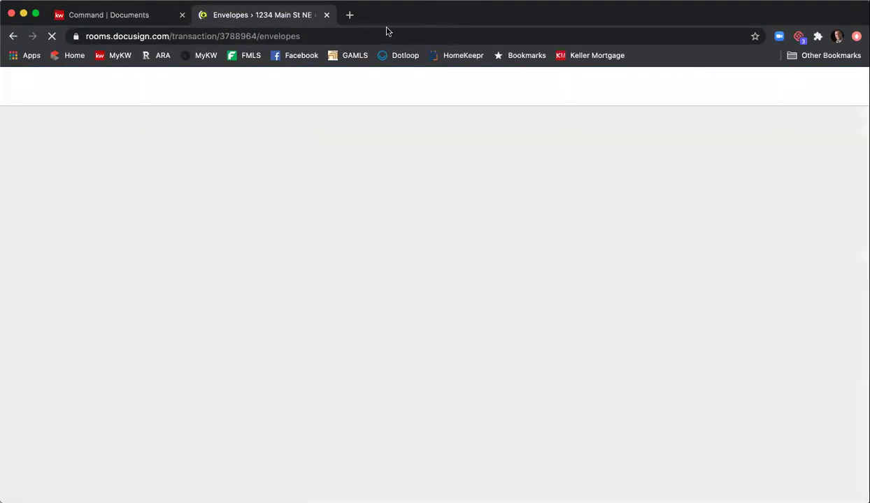
# - In a new Gmail tab, switch to the seller's other account and review the Please DocuSign document
pyautogui.click(350, 20)
pyautogui.write('gmail')
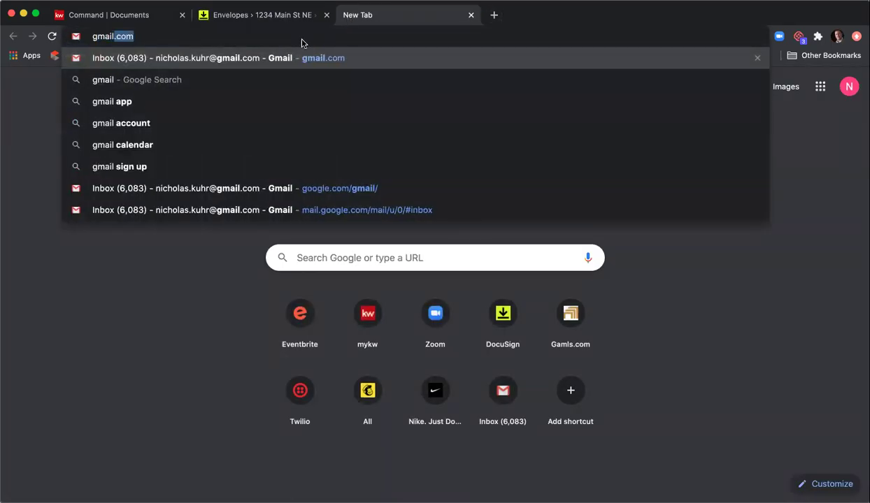
pyautogui.click(293, 60)
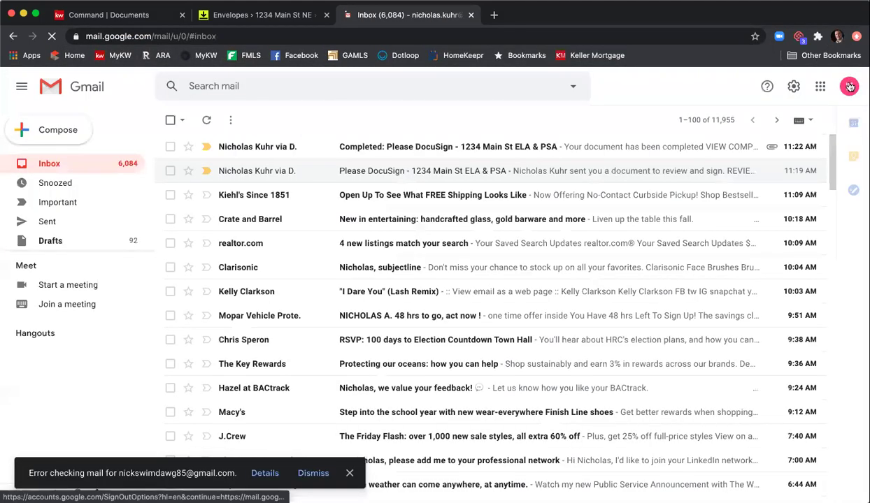
pyautogui.click(849, 86)
pyautogui.click(744, 287)
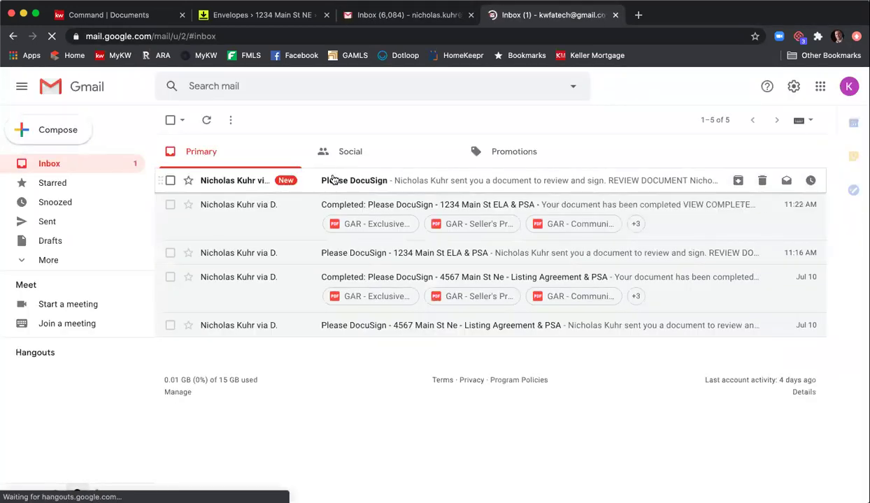
pyautogui.click(333, 179)
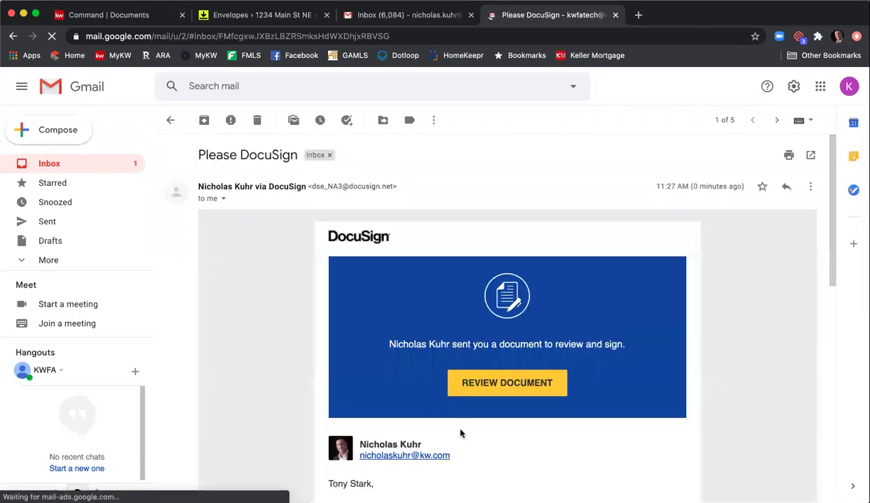
pyautogui.click(460, 393)
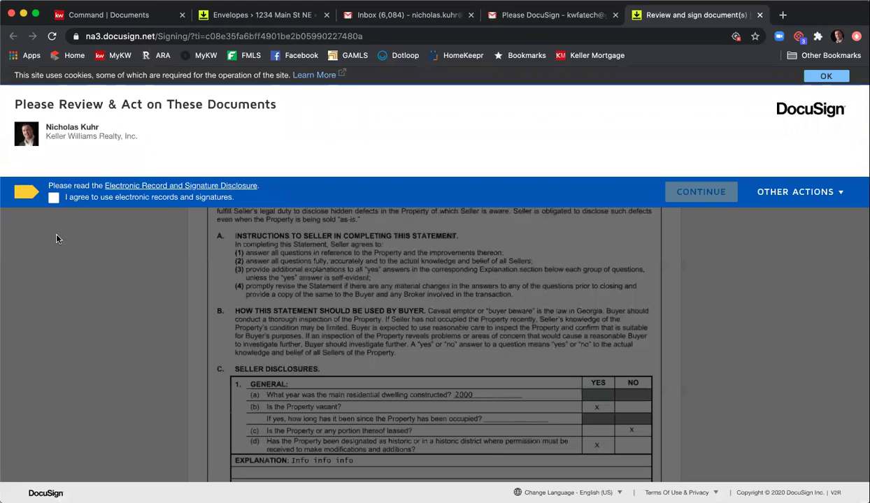
# - Accept electronic records, enter 'Adding additional information' and 'in' on the Explanation lines, and finish signing
pyautogui.click(52, 198)
pyautogui.click(669, 191)
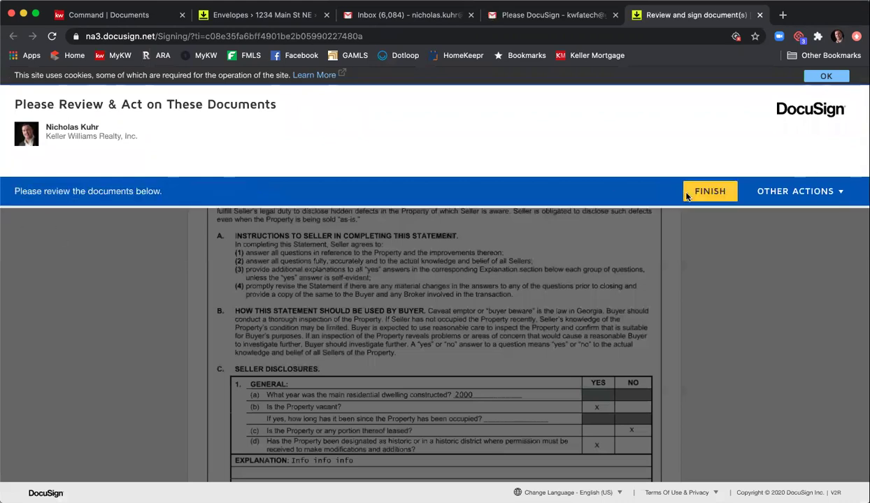
pyautogui.click(158, 172)
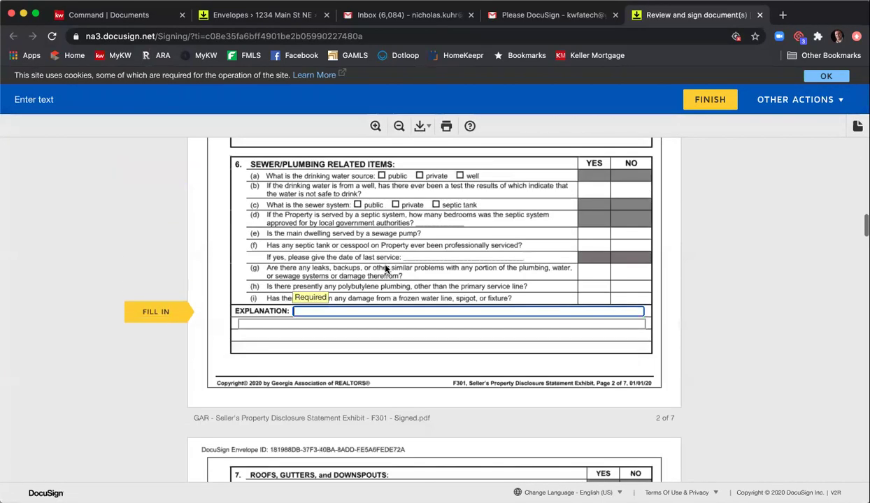
pyautogui.write('Adding additional')
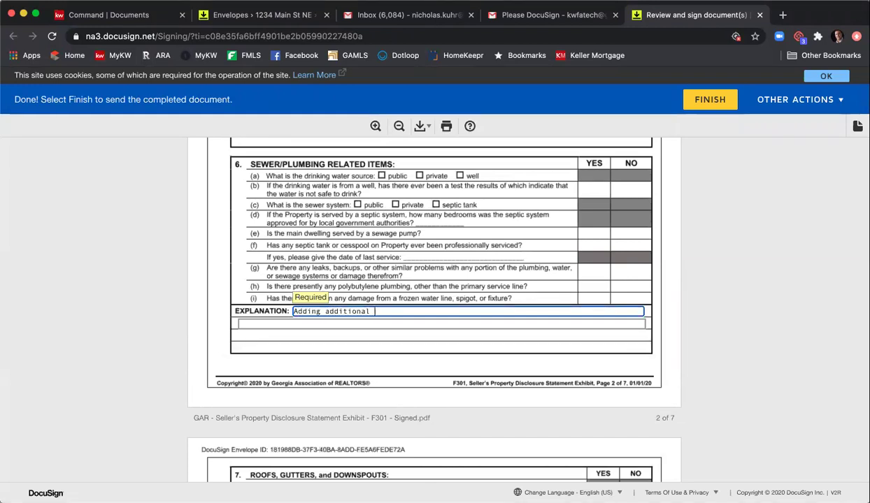
pyautogui.write(' information')
pyautogui.press('Tab')
pyautogui.write('in')
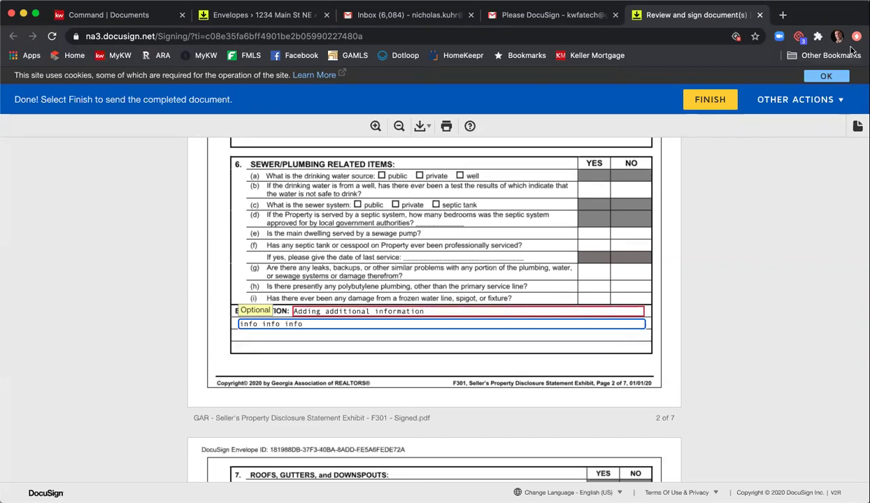
pyautogui.click(710, 100)
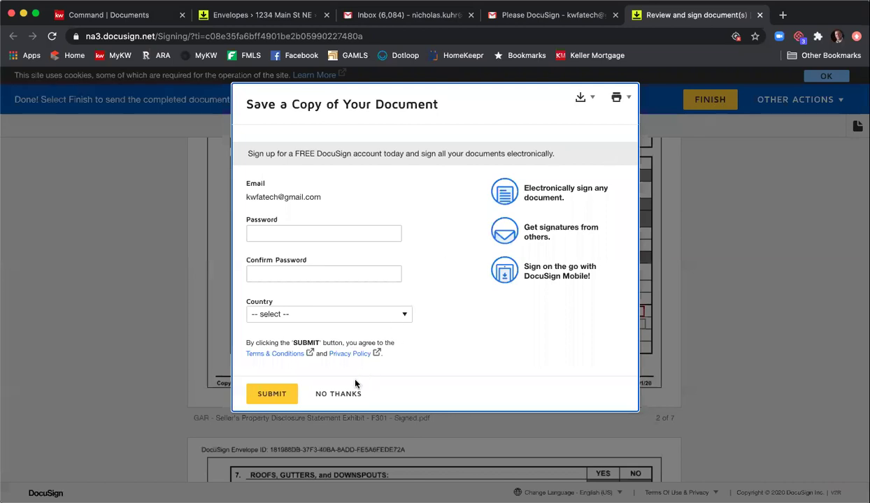
pyautogui.click(344, 393)
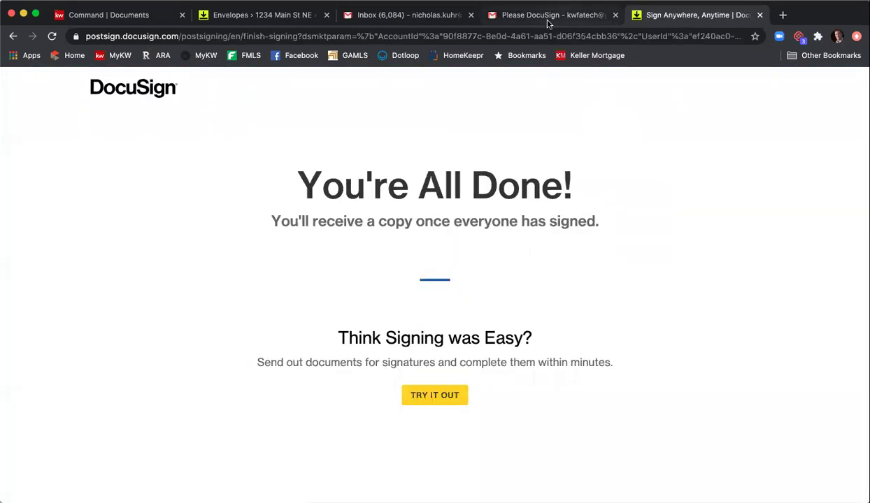
pyautogui.click(265, 17)
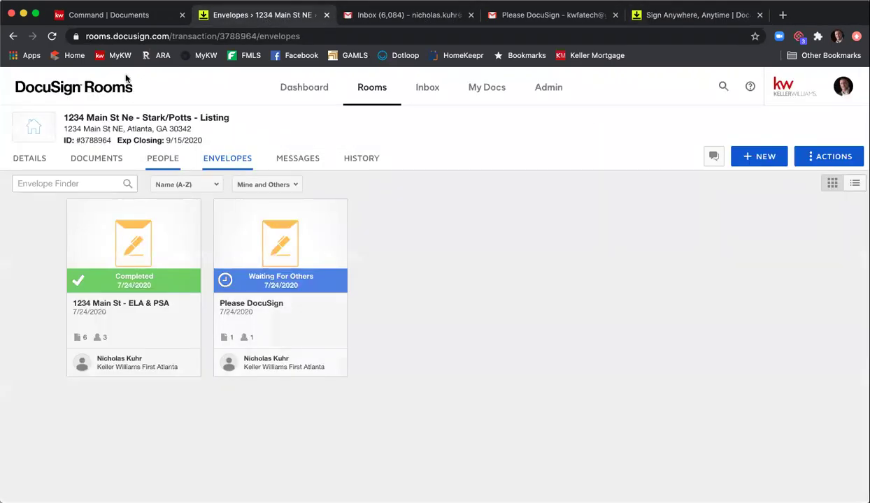
# - Reload the room and scroll its Documents tab down to the newly signed F301 disclosure
pyautogui.click(51, 37)
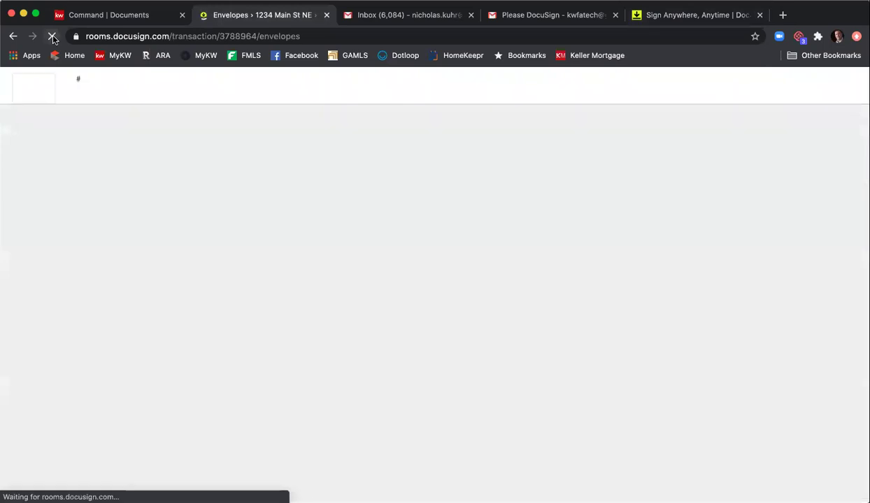
pyautogui.click(110, 158)
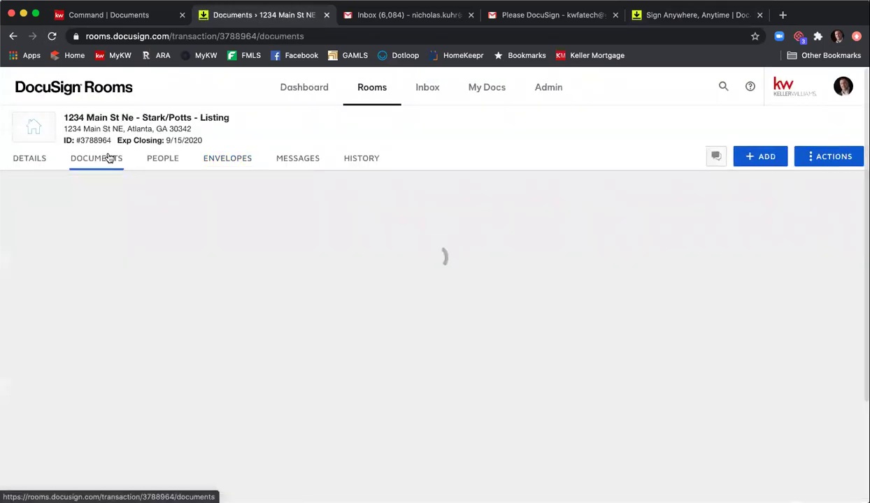
pyautogui.scroll(-1, 718, 264)
pyautogui.scroll(-5, 718, 265)
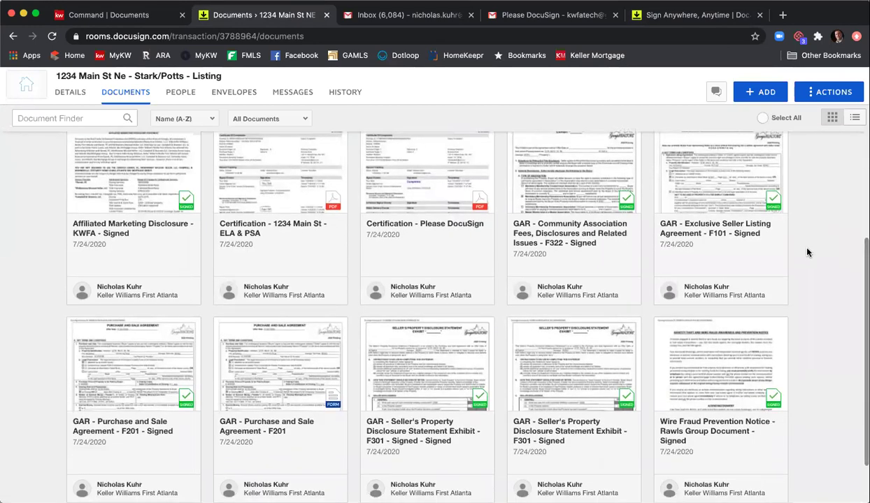
pyautogui.scroll(-2, 804, 252)
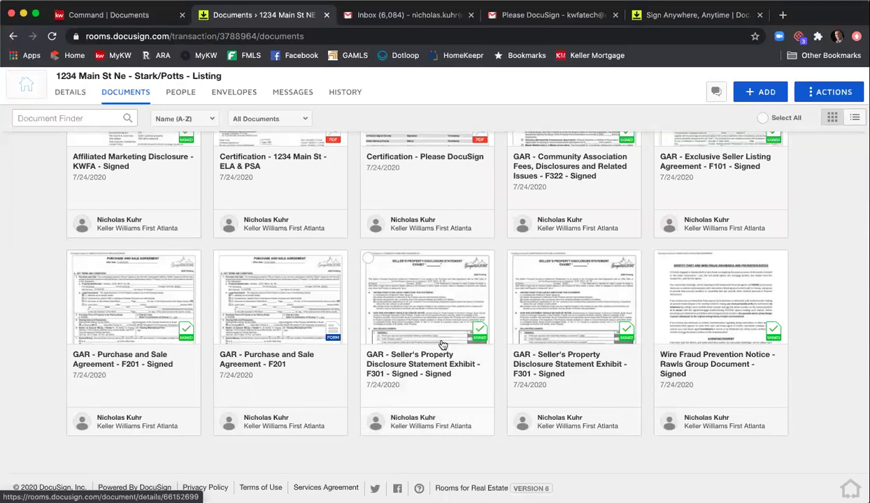
pyautogui.click(418, 316)
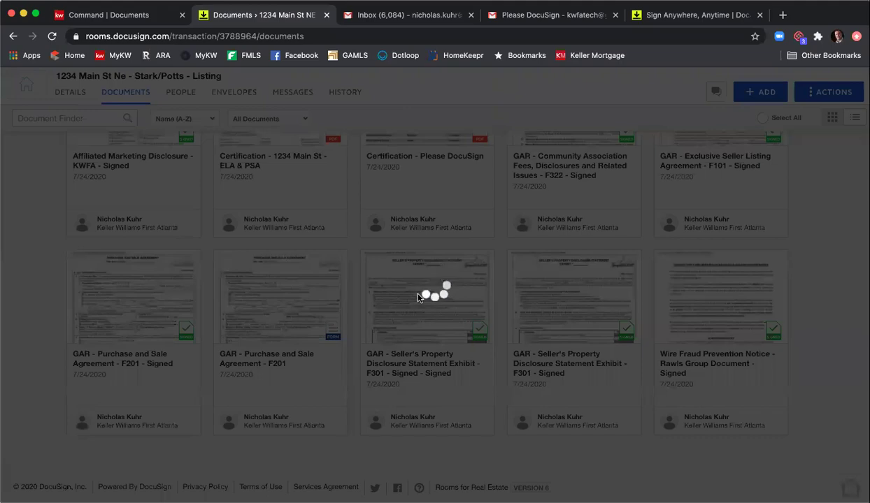
pyautogui.scroll(-2, 413, 305)
pyautogui.scroll(-15, 410, 310)
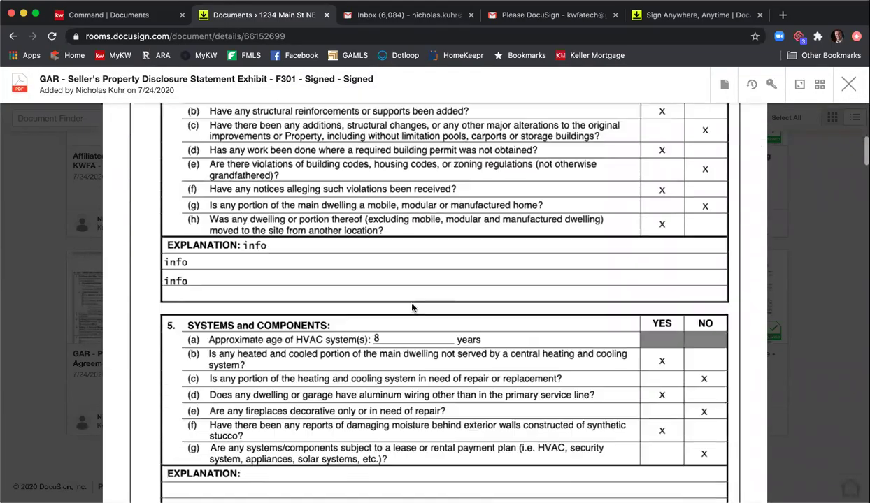
pyautogui.scroll(-10, 411, 307)
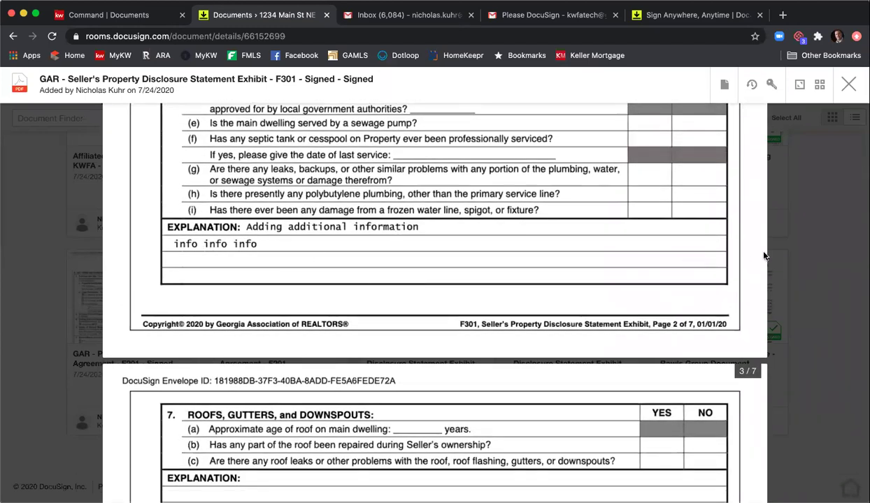
pyautogui.click(848, 85)
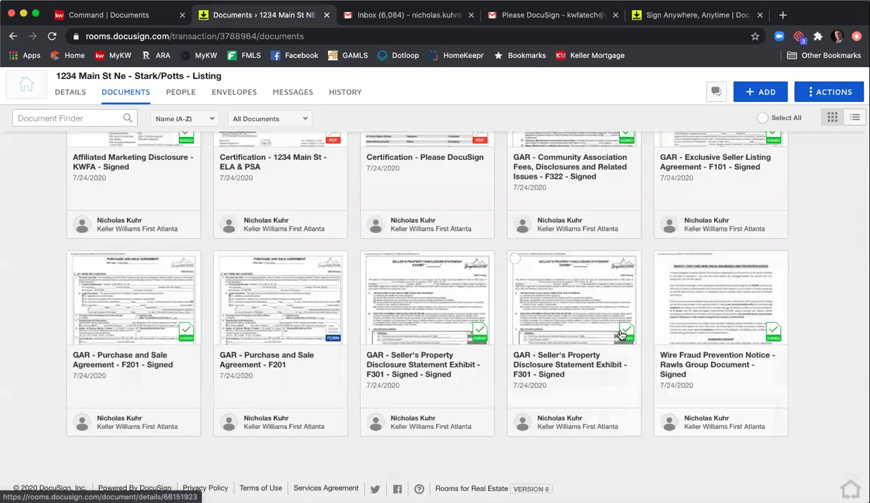
# - Archive the duplicate signed F301 disclosure card in Room Docs
pyautogui.click(515, 259)
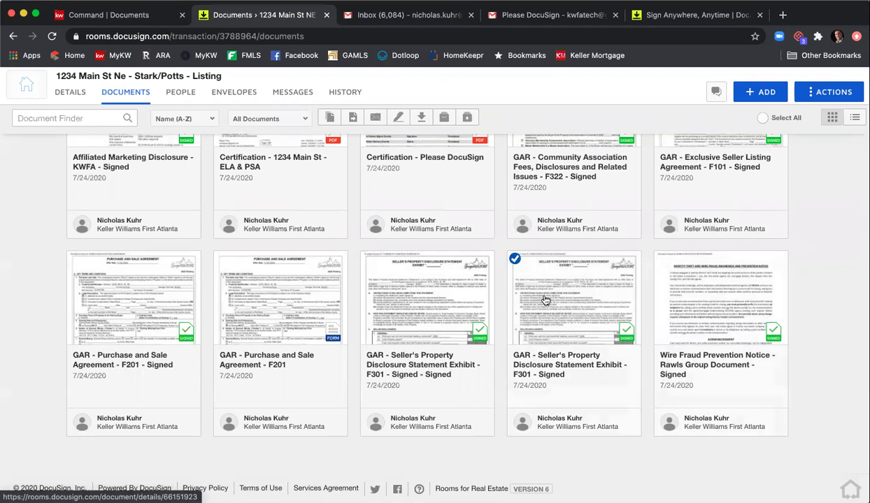
pyautogui.click(444, 119)
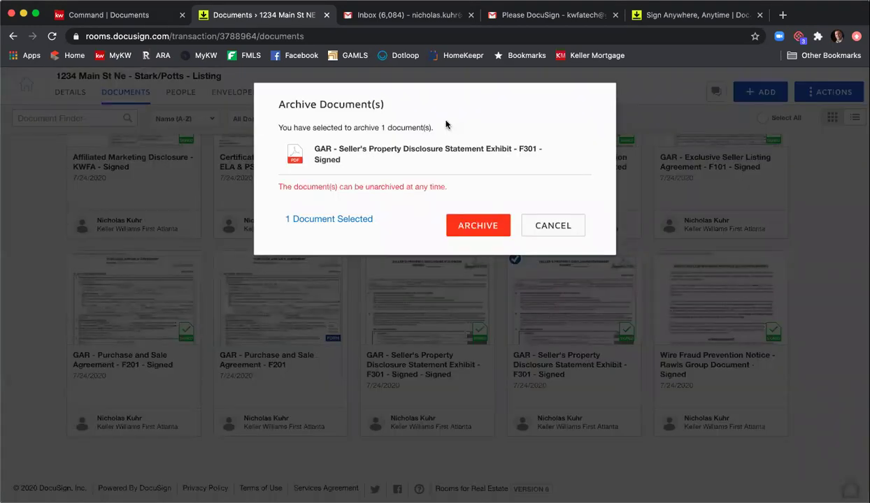
pyautogui.click(478, 224)
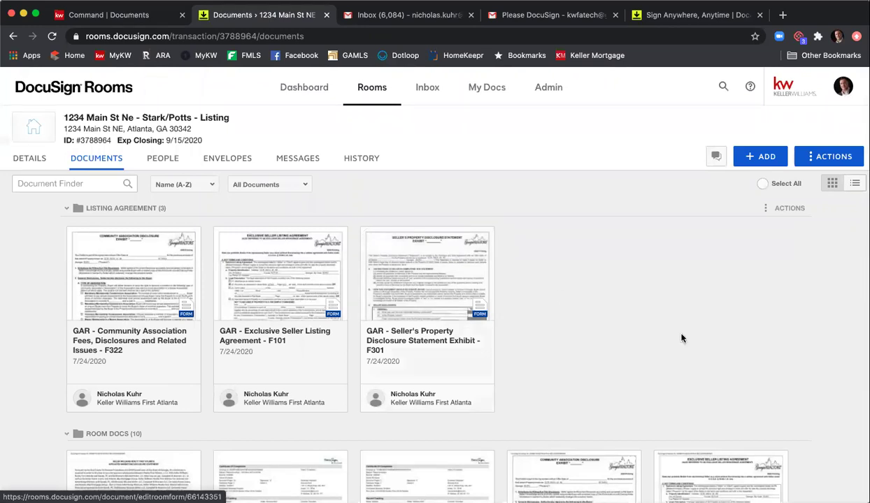
pyautogui.scroll(-2, 711, 314)
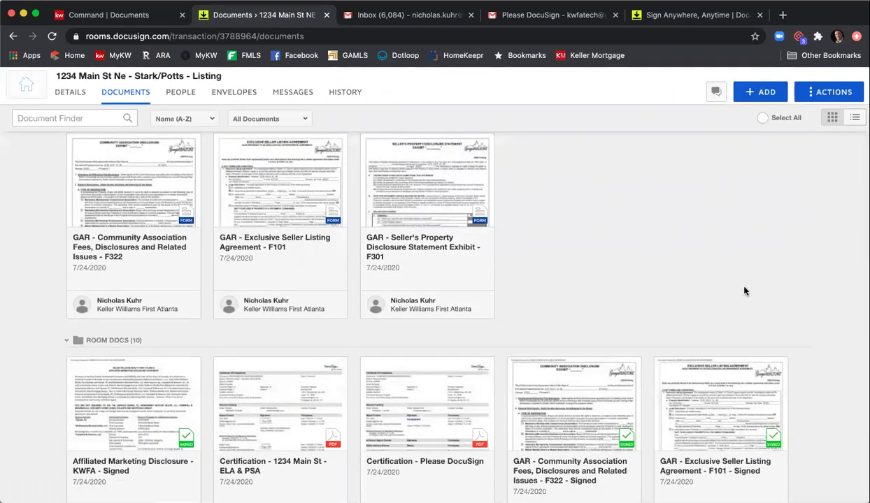
pyautogui.scroll(-3, 743, 291)
pyautogui.scroll(2, 743, 291)
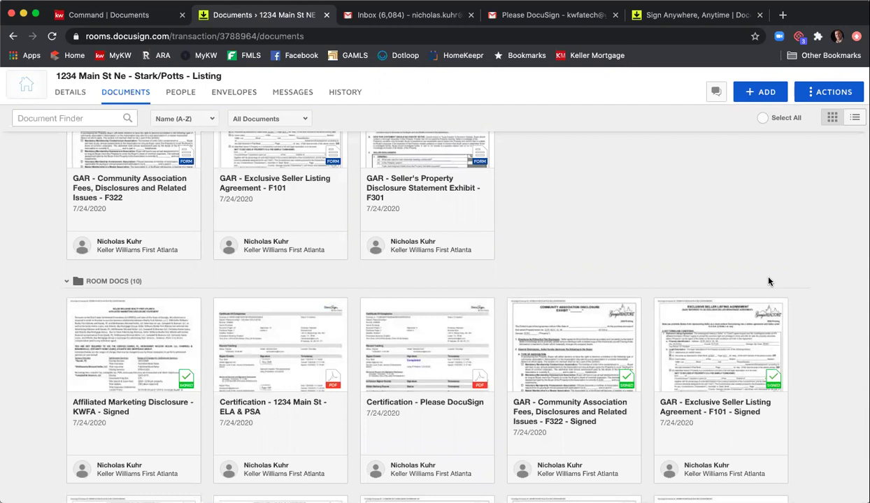
# - Tick the Affiliated Marketing, Community Association F322 and signed F301 disclosure cards
pyautogui.scroll(5, 765, 286)
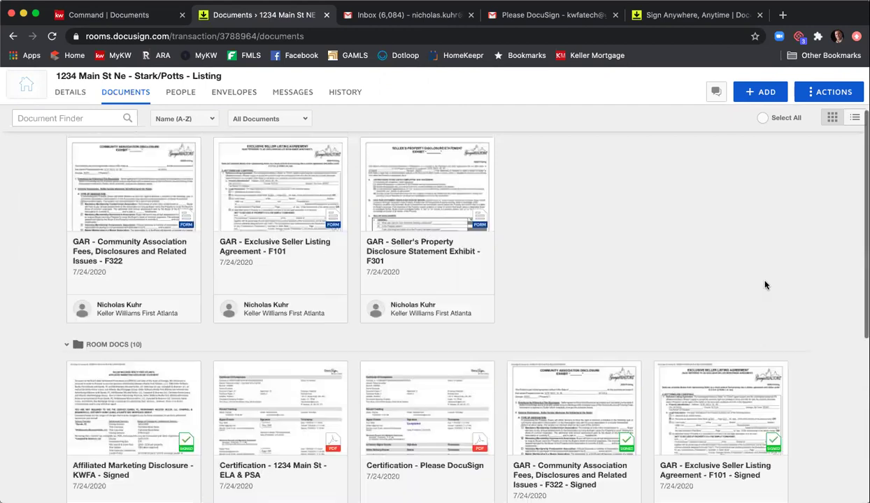
pyautogui.scroll(-5, 765, 283)
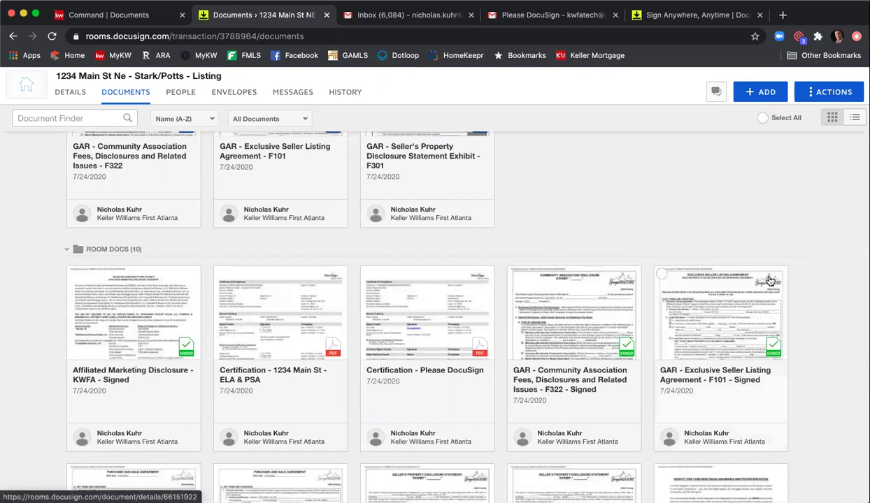
pyautogui.scroll(-2, 769, 283)
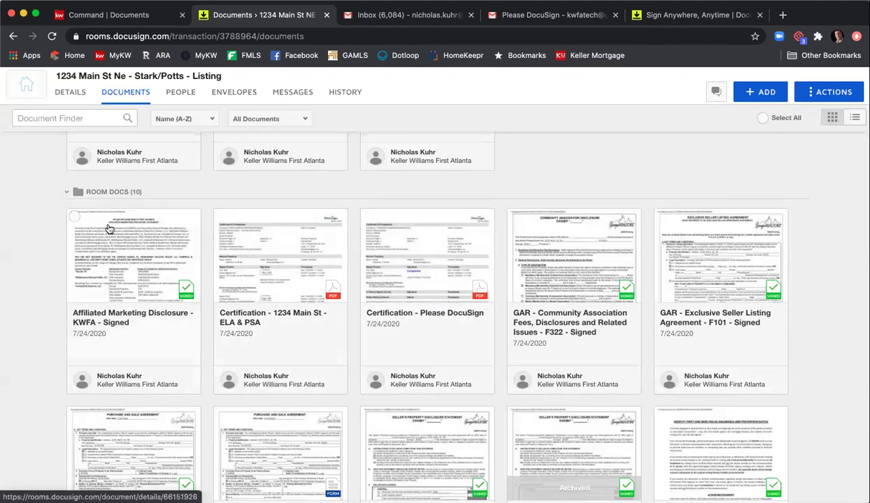
pyautogui.click(77, 219)
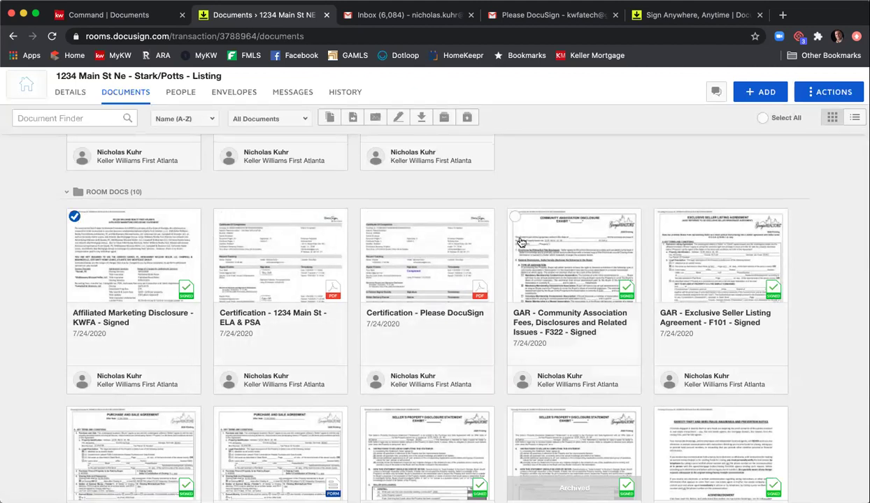
pyautogui.click(514, 217)
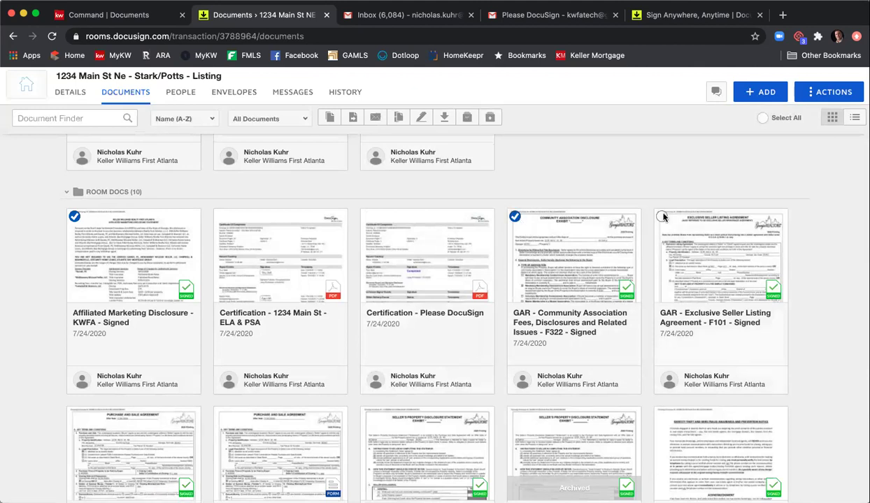
pyautogui.scroll(-3, 665, 214)
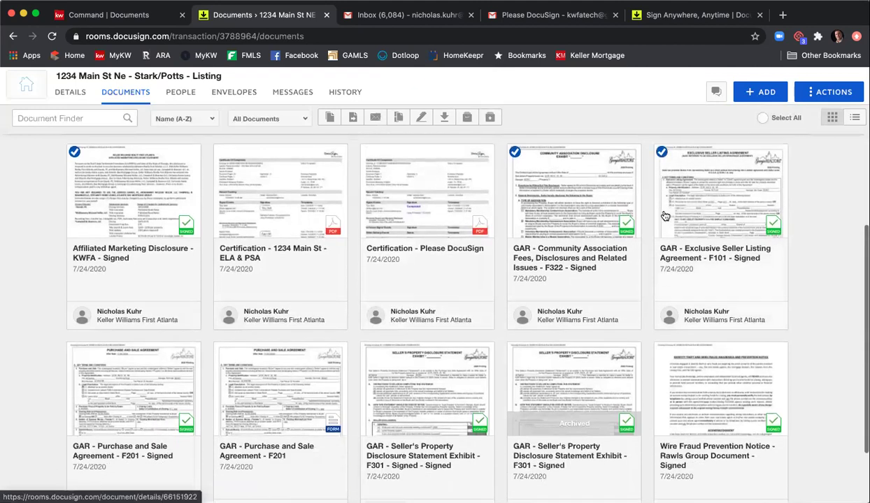
pyautogui.scroll(-2, 629, 255)
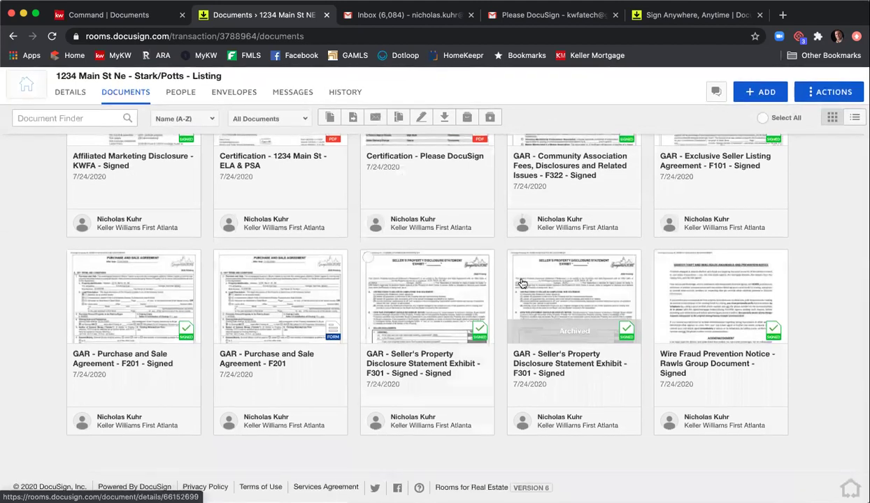
pyautogui.click(368, 258)
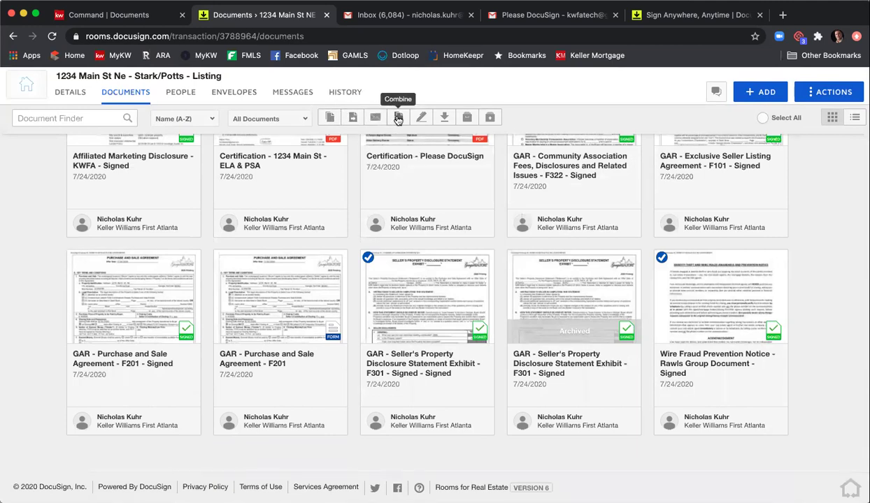
# - Combine the selection into '1234 Main St ELA Signed Docs', ordered F101, F301, then F322
pyautogui.click(396, 119)
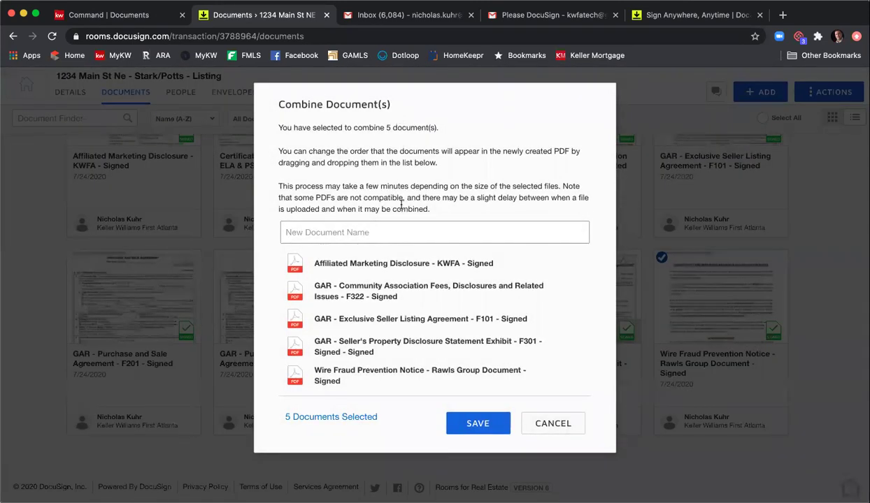
pyautogui.write('1234 M')
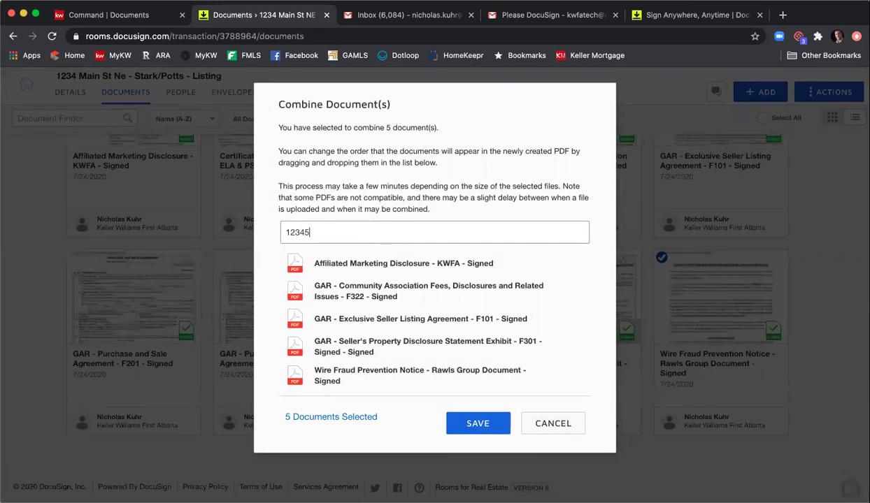
pyautogui.write('ain St ELA Sign')
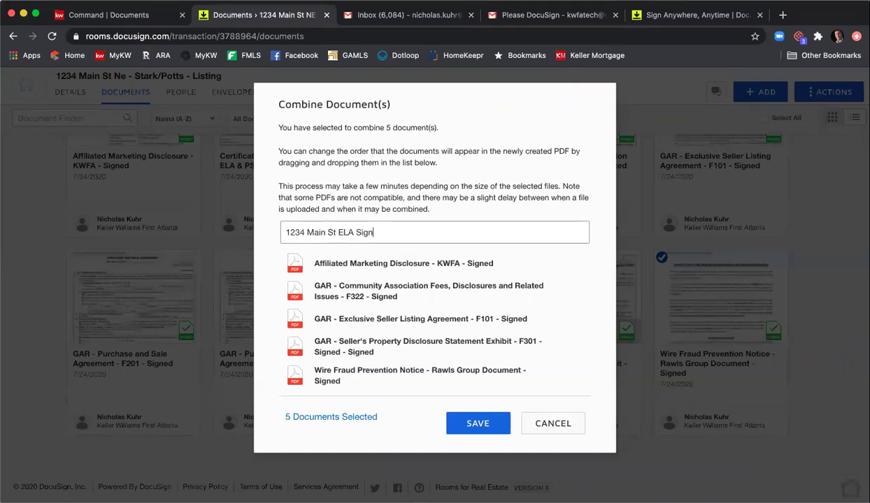
pyautogui.write('ed Docs')
pyautogui.moveTo(379, 319); pyautogui.dragTo(372, 259)
pyautogui.moveTo(374, 353); pyautogui.dragTo(381, 291)
pyautogui.moveTo(371, 343); pyautogui.dragTo(373, 306)
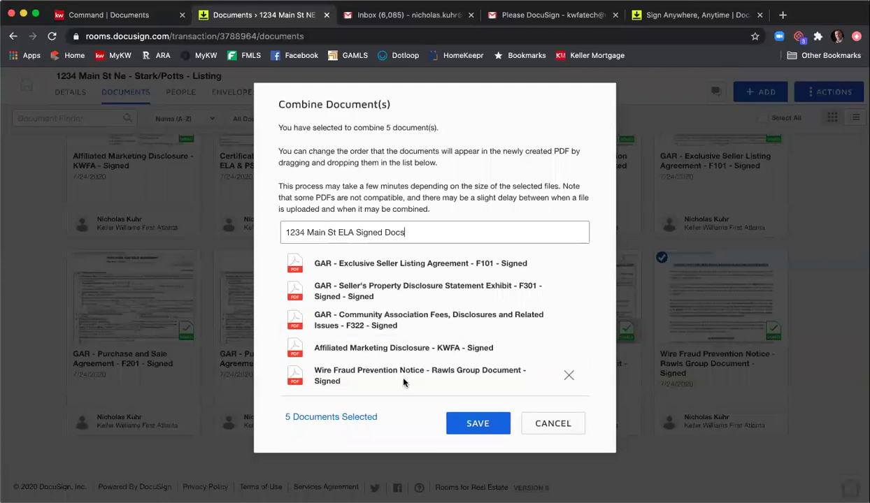
pyautogui.click(475, 424)
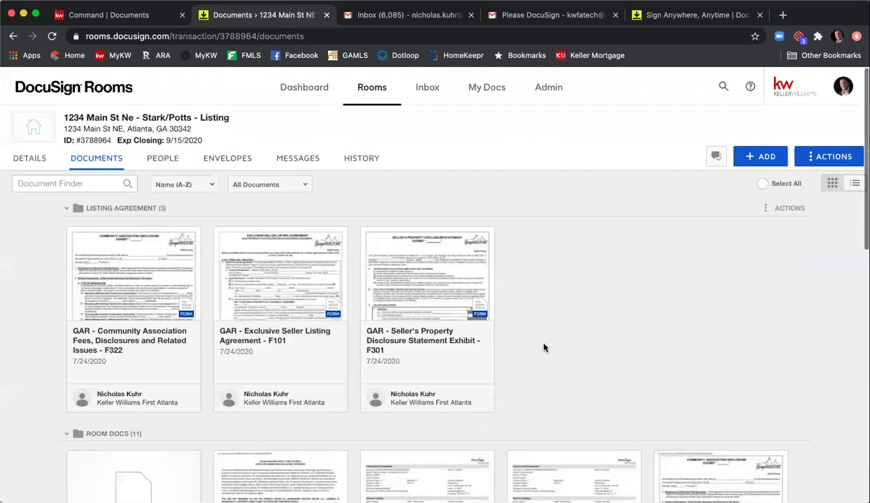
pyautogui.scroll(-3, 557, 317)
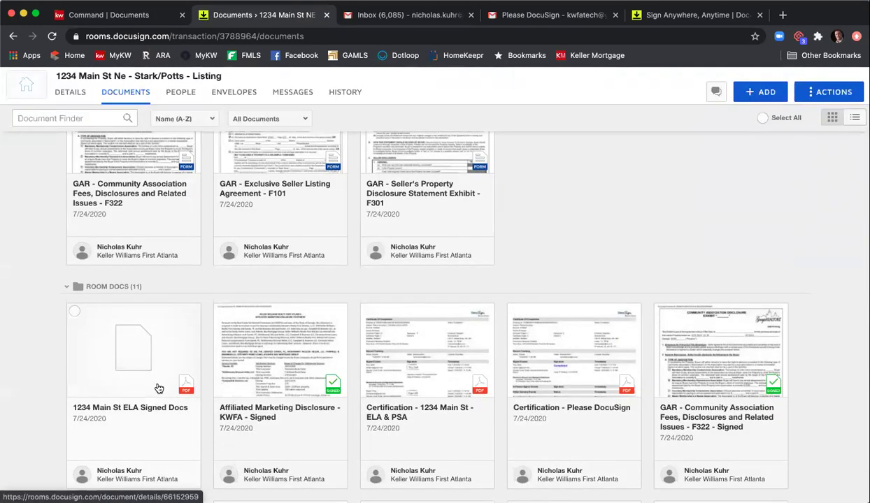
pyautogui.click(149, 358)
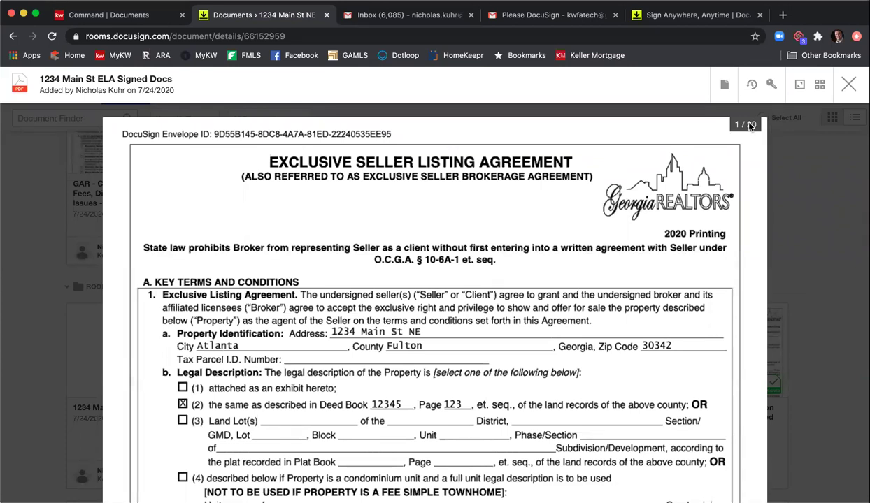
pyautogui.click(848, 84)
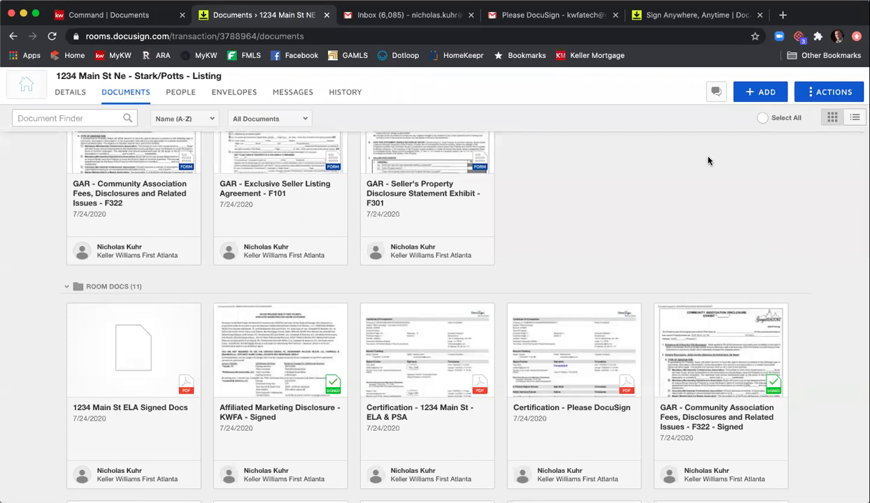
pyautogui.click(758, 97)
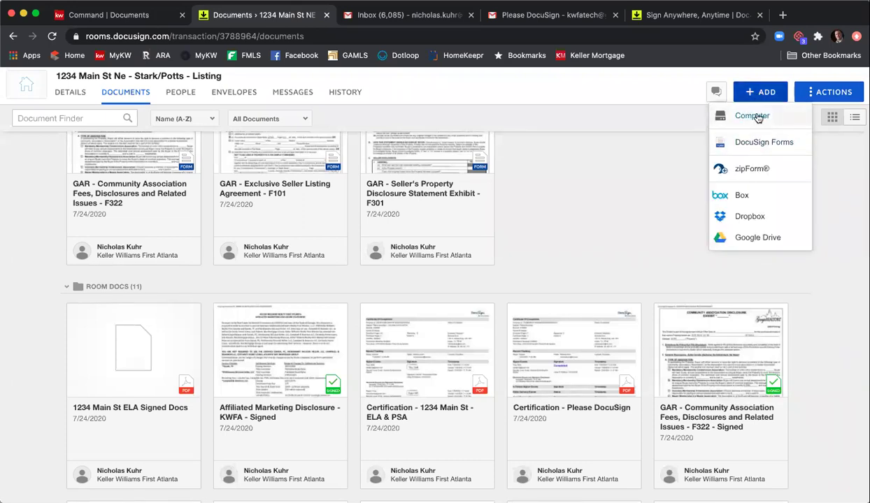
pyautogui.click(753, 116)
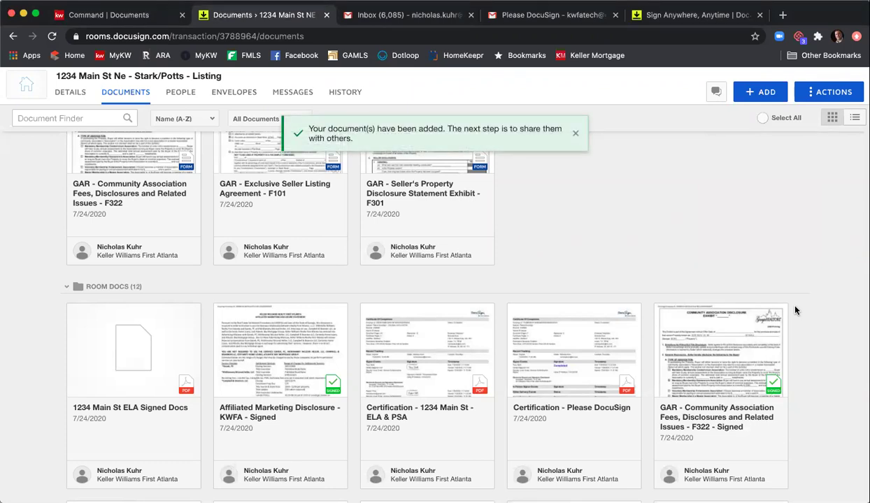
pyautogui.scroll(-3, 750, 272)
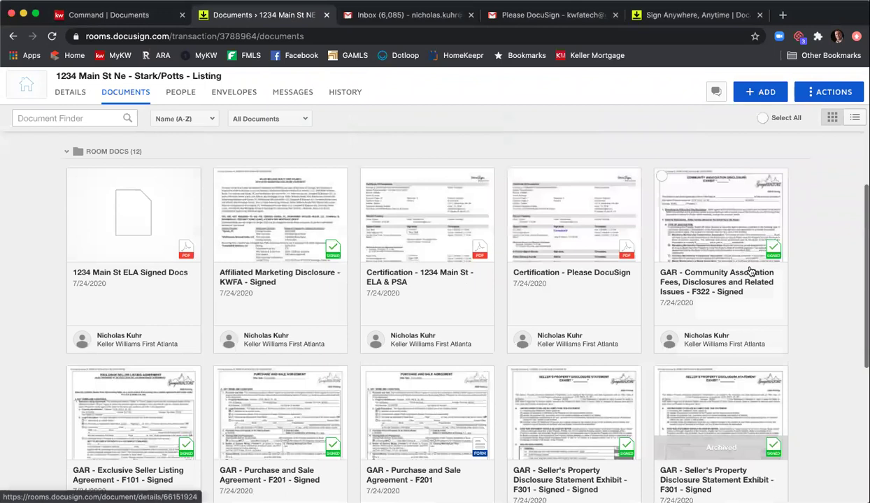
pyautogui.scroll(-2, 741, 266)
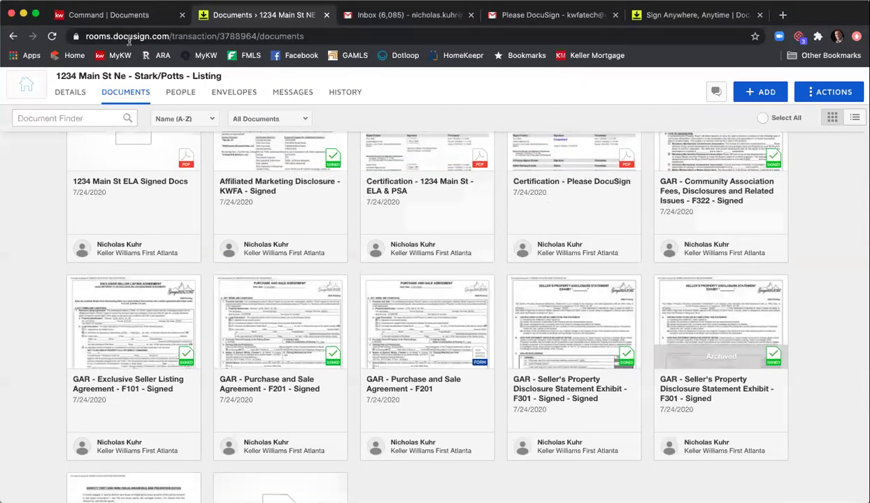
pyautogui.click(52, 35)
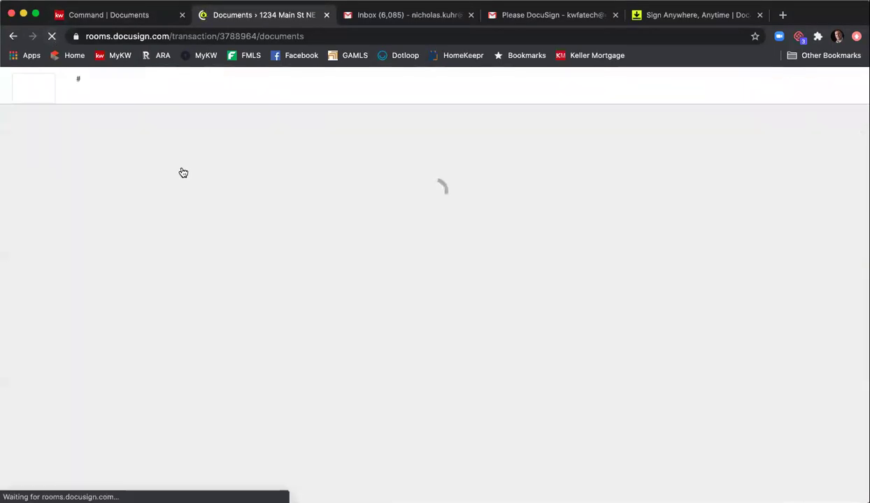
pyautogui.scroll(-5, 425, 218)
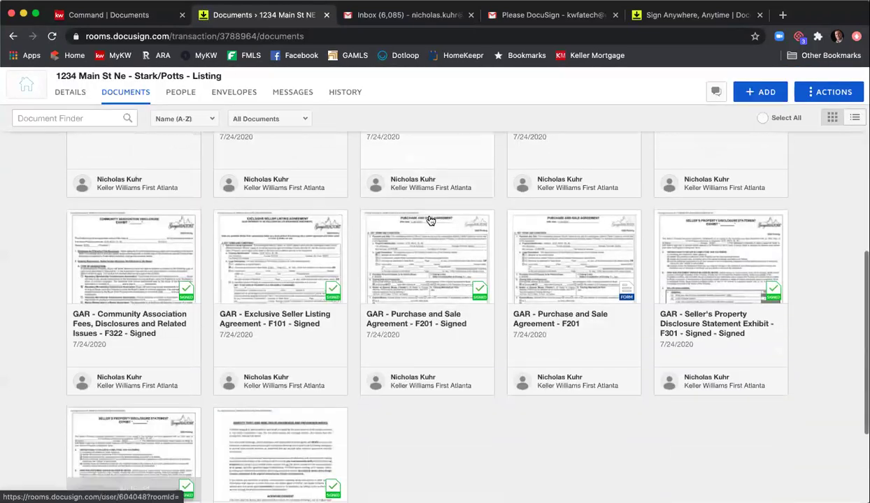
pyautogui.scroll(2, 429, 218)
pyautogui.scroll(-5, 429, 218)
pyautogui.scroll(5, 425, 228)
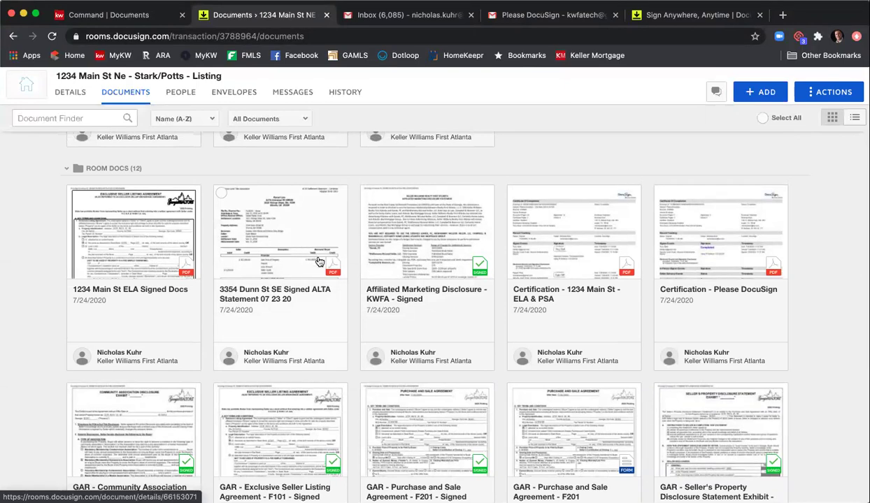
pyautogui.click(272, 216)
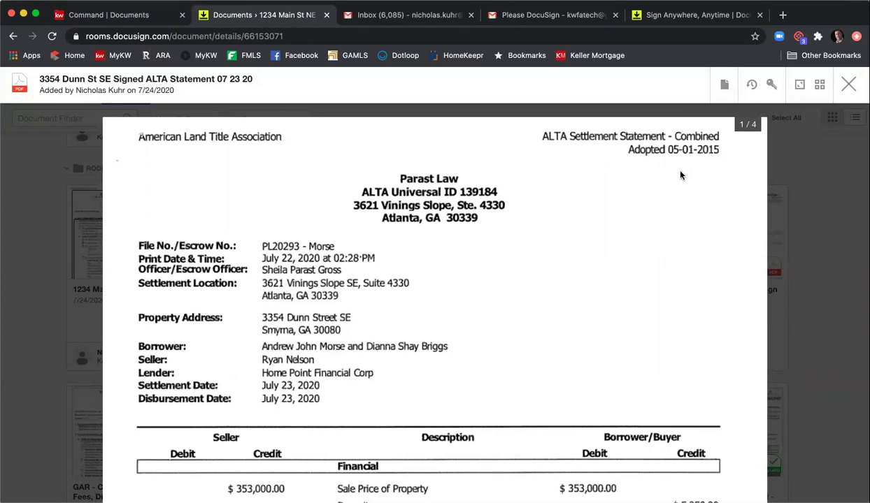
pyautogui.click(724, 86)
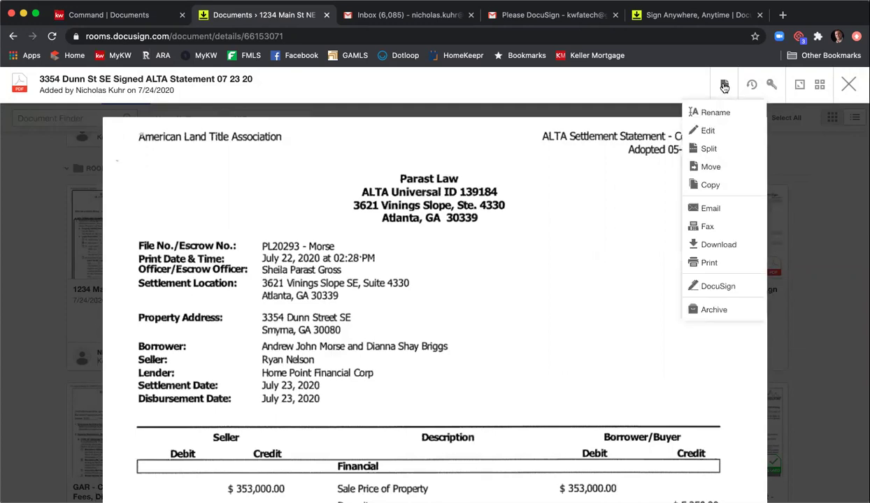
# - Start splitting the ALTA Statement, defining Fake Doc 1 as pages 1-2
pyautogui.click(710, 149)
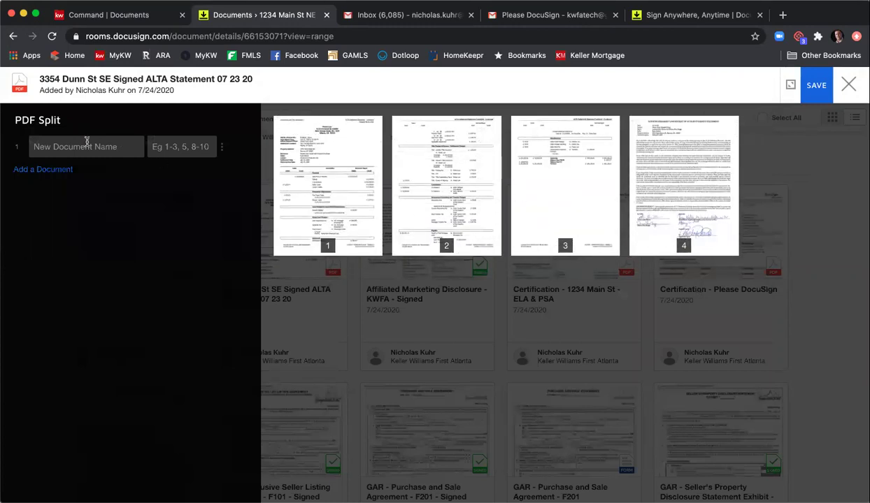
pyautogui.click(146, 143)
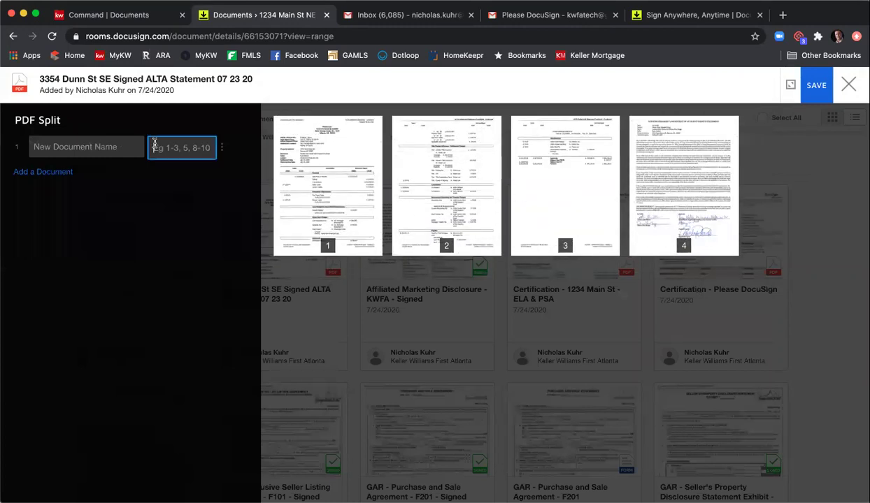
pyautogui.write('1-2')
pyautogui.click(115, 149)
pyautogui.write('Fake Doc 1')
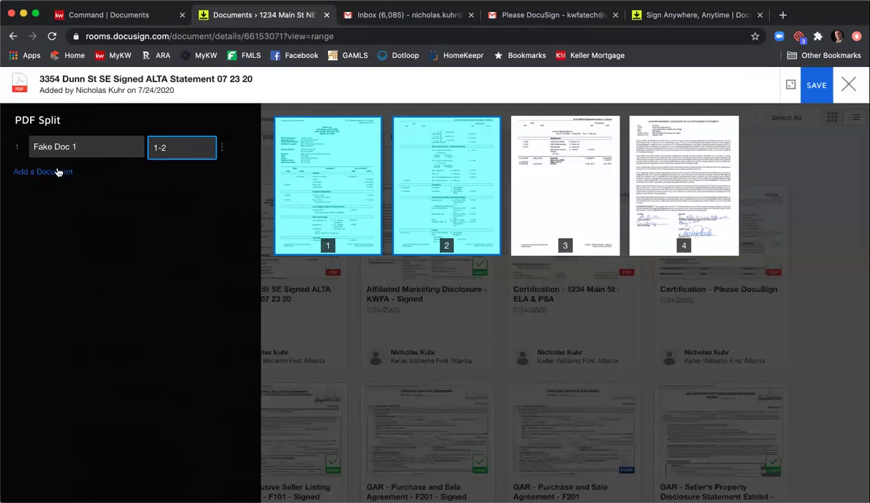
# - Add Fake Doc 2 (page 3) and Fake Doc 3 (page 4), then save the split
pyautogui.click(58, 172)
pyautogui.click(160, 182)
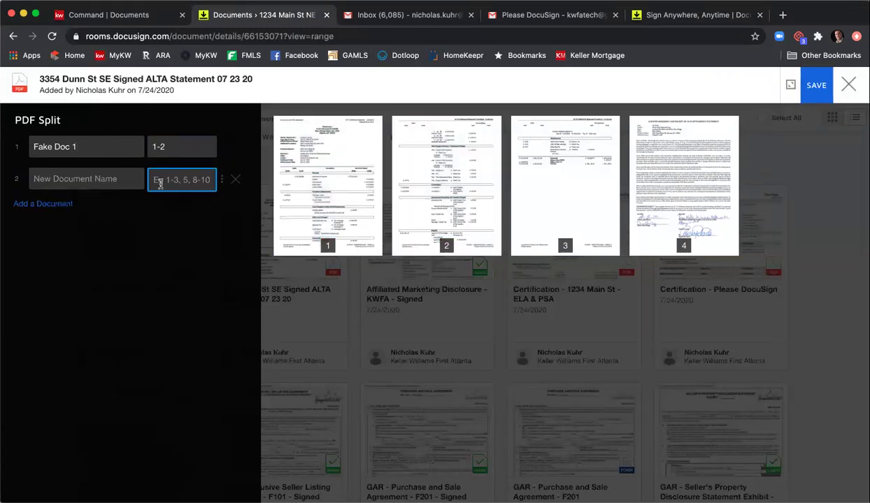
pyautogui.write('3')
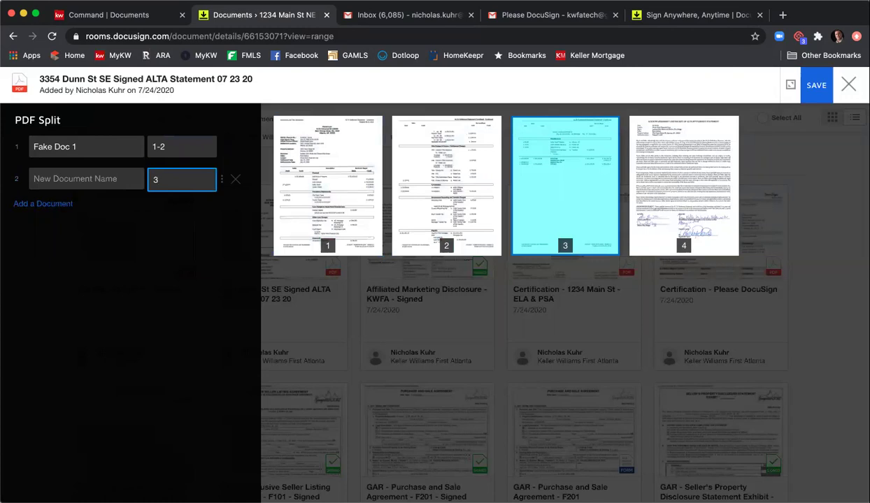
pyautogui.click(99, 179)
pyautogui.write('Fake Doc ')
pyautogui.write('3')
pyautogui.click(59, 202)
pyautogui.click(62, 212)
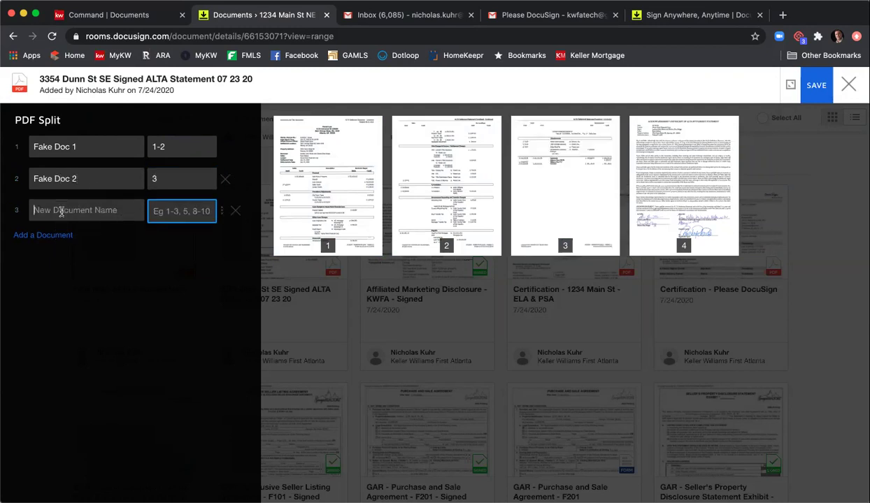
pyautogui.write('Fake Doc 3')
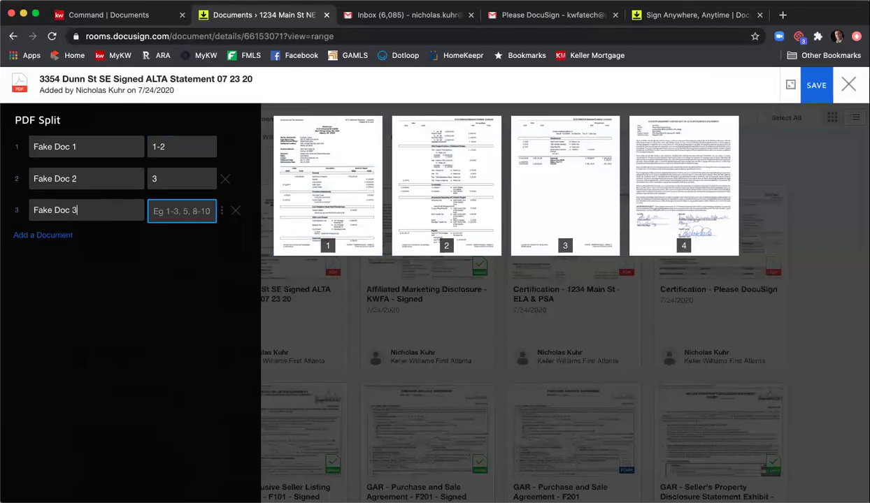
pyautogui.write('4')
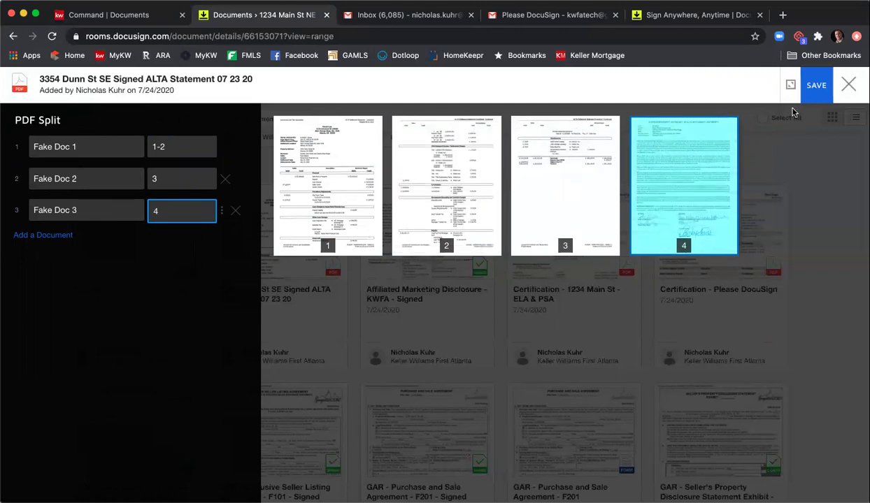
pyautogui.click(817, 86)
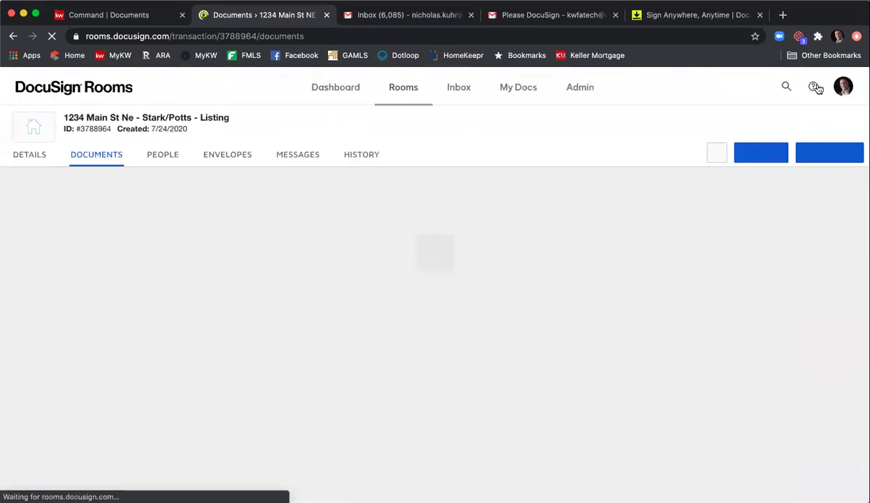
# - Scroll the reloaded Documents grid up to ROOM DOCS to see Fake Doc 1, 2 and 3
pyautogui.scroll(-5, 728, 181)
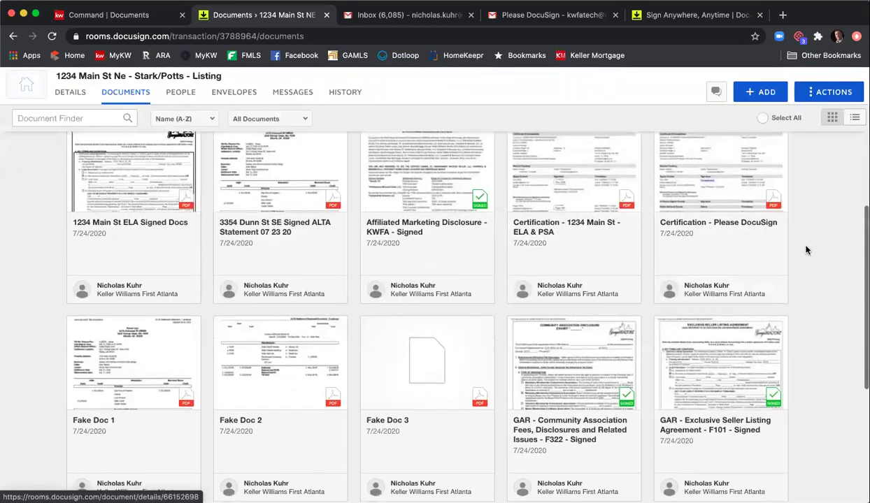
pyautogui.scroll(-1, 805, 249)
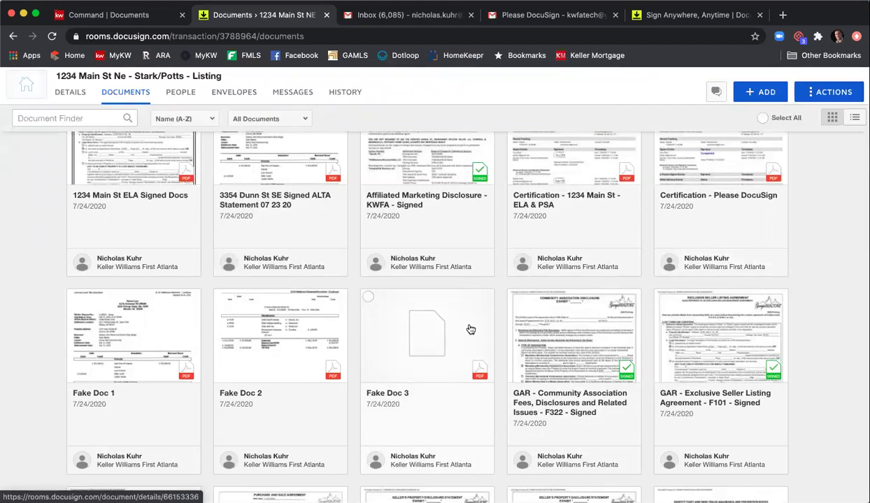
pyautogui.scroll(2, 468, 329)
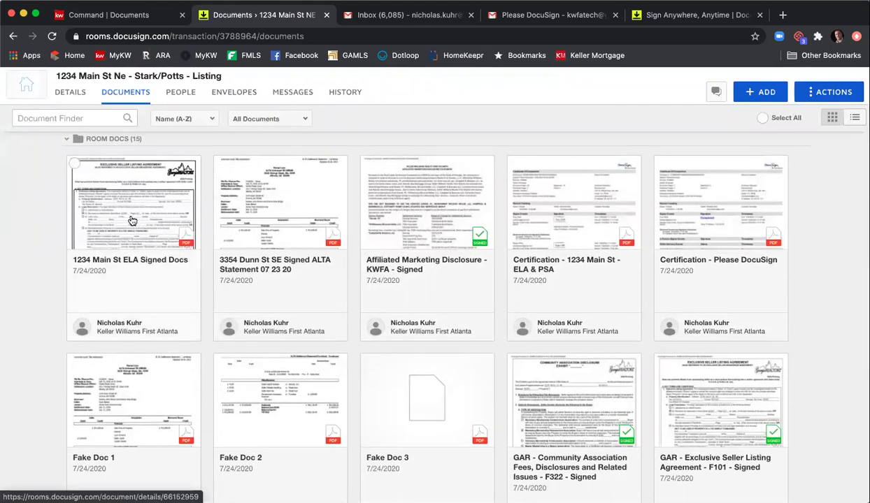
# - Download the 1234 Main St ELA Signed Docs file, then return to the KW Command documents tab
pyautogui.click(74, 165)
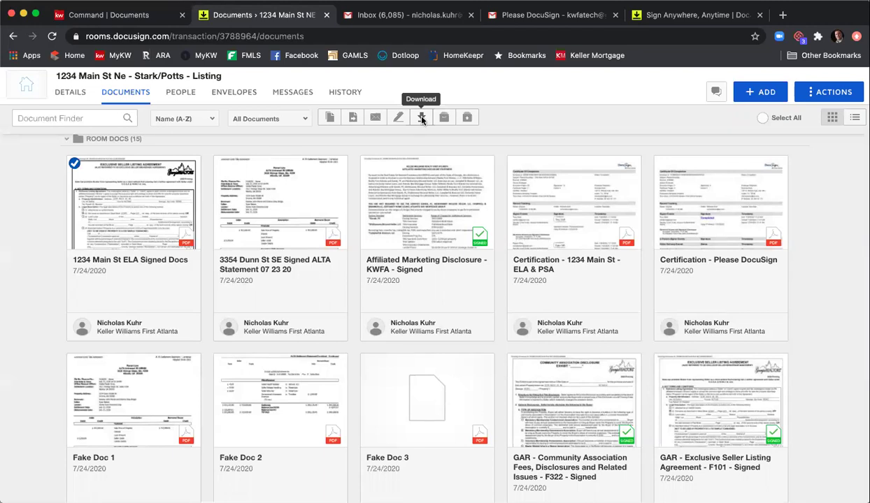
pyautogui.click(421, 119)
pyautogui.click(446, 221)
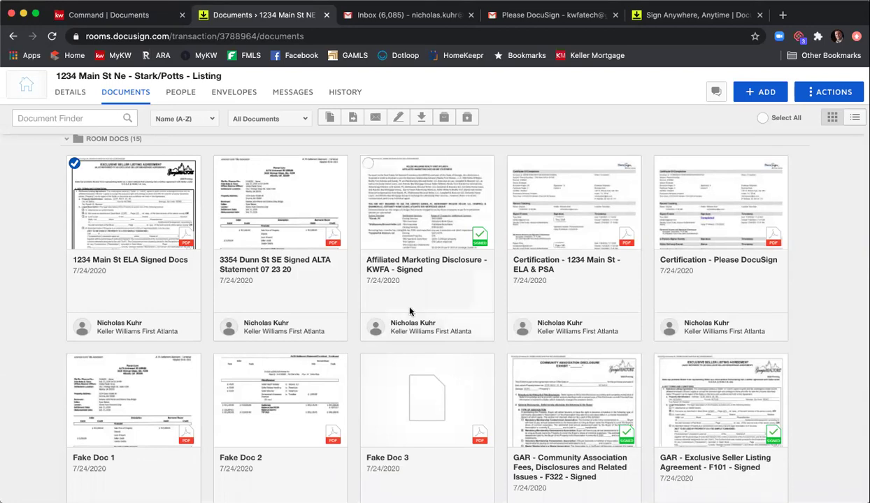
pyautogui.click(105, 16)
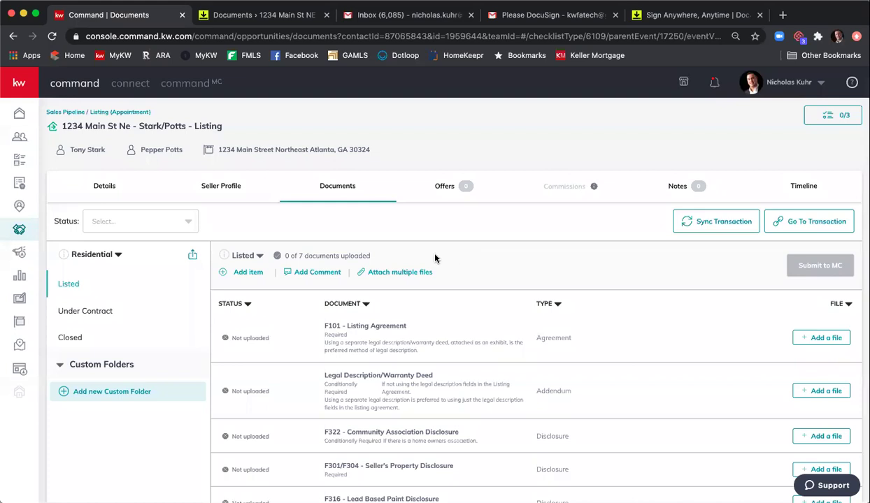
# - Assign GAR - Exclusive Seller Listing Agreement - F101 - Signed.pdf from DocuSign to F101 - Listing Agreement
pyautogui.scroll(-2, 455, 258)
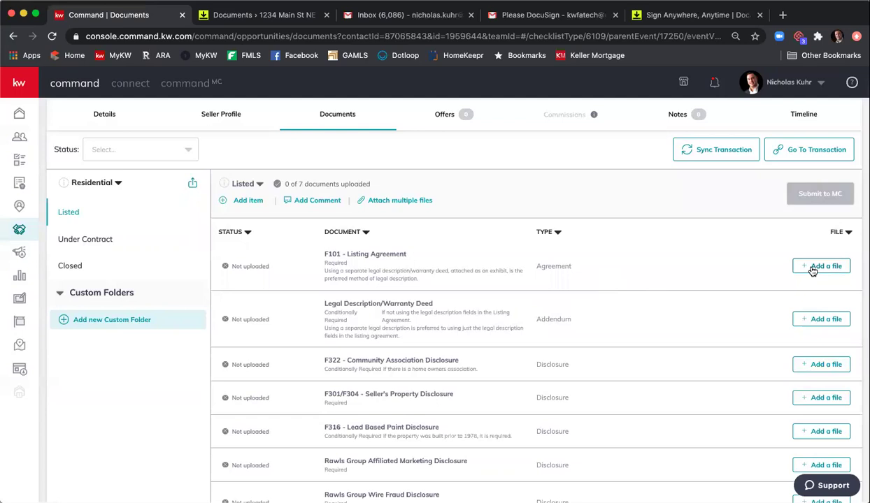
pyautogui.click(813, 268)
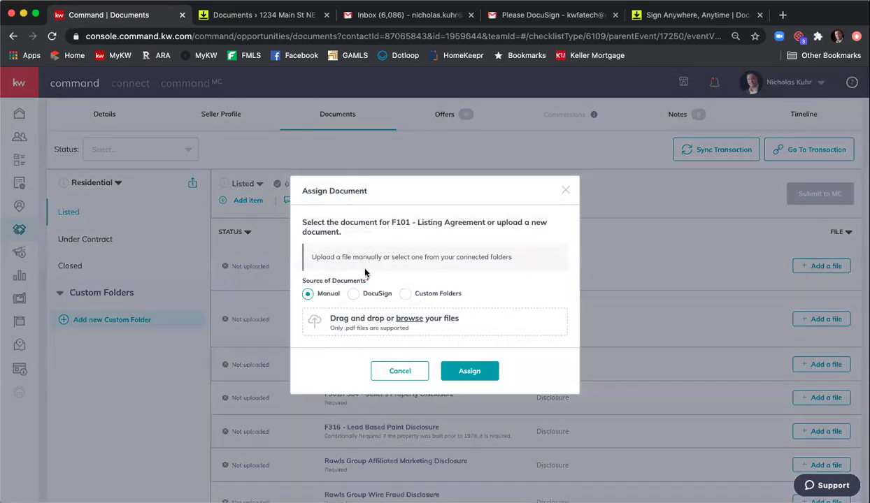
pyautogui.click(353, 295)
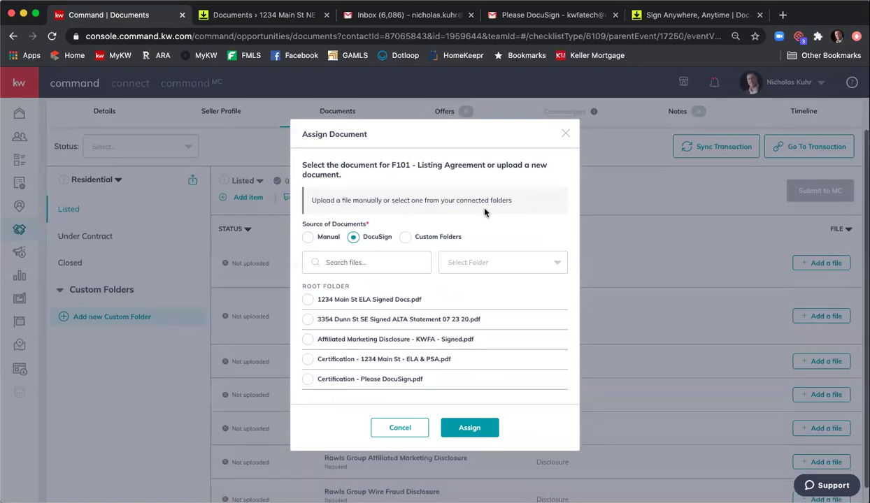
pyautogui.scroll(-1, 475, 238)
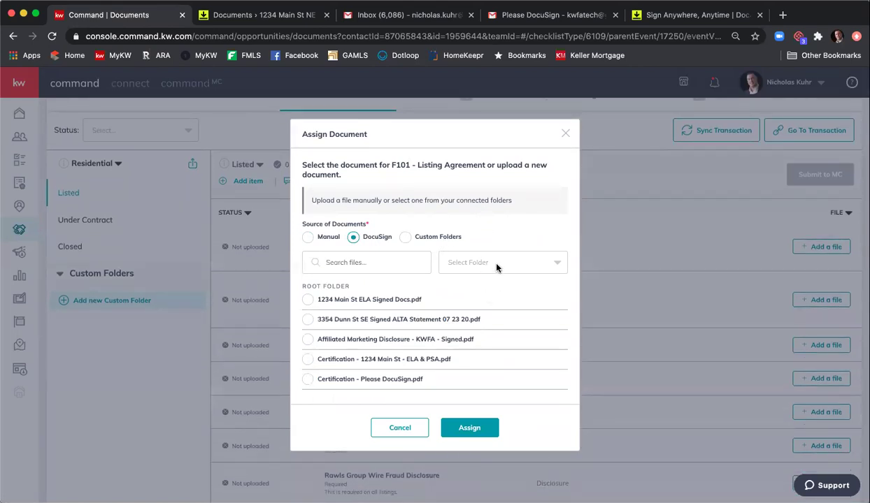
pyautogui.click(481, 256)
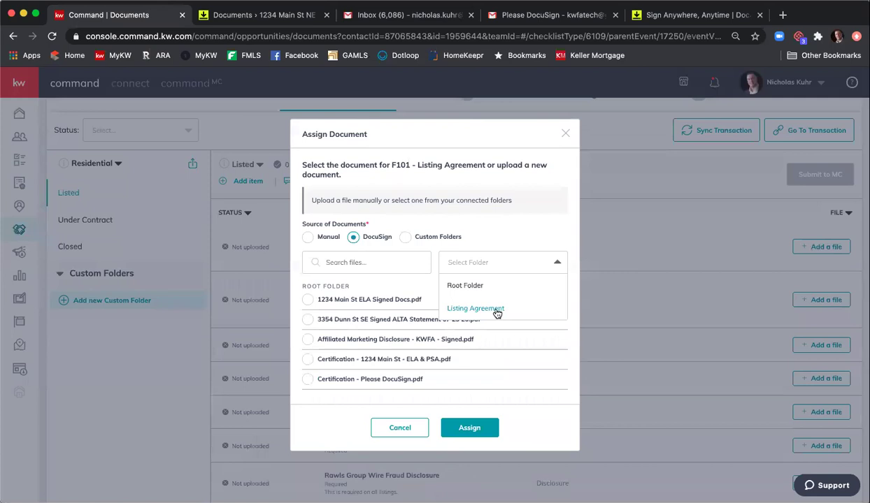
pyautogui.click(507, 218)
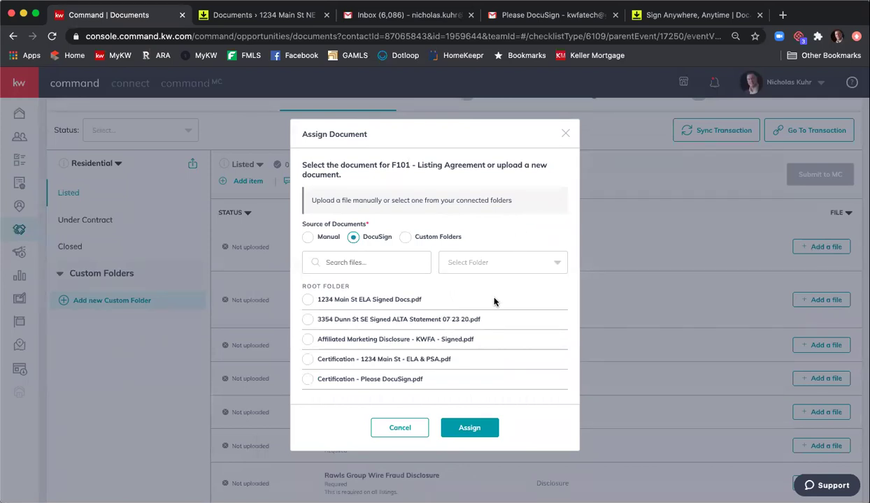
pyautogui.scroll(-2, 495, 304)
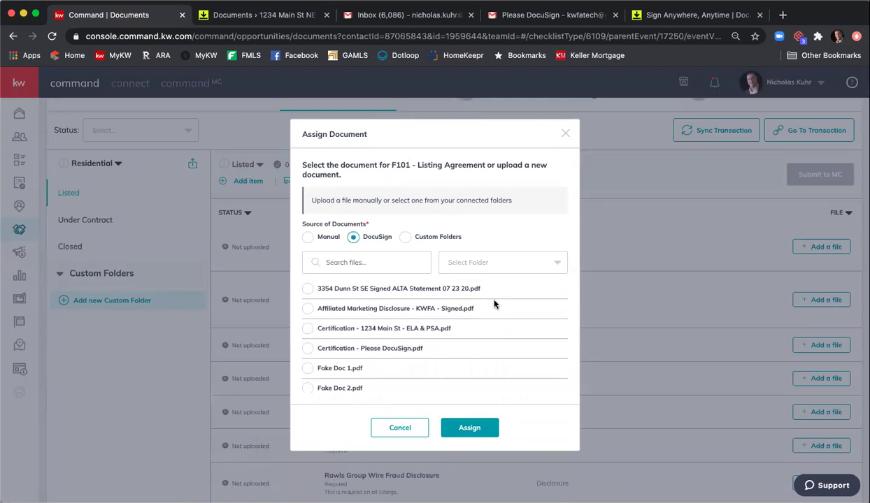
pyautogui.scroll(-5, 495, 305)
pyautogui.scroll(-1, 493, 305)
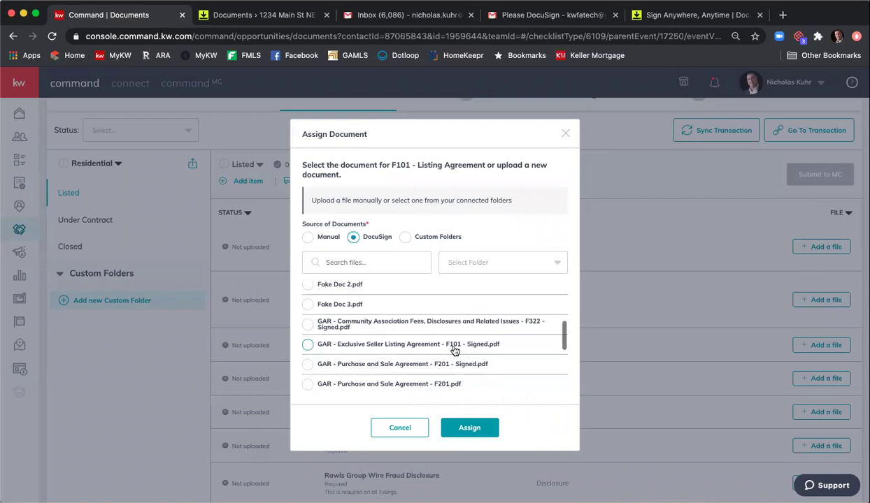
pyautogui.click(307, 344)
pyautogui.click(476, 427)
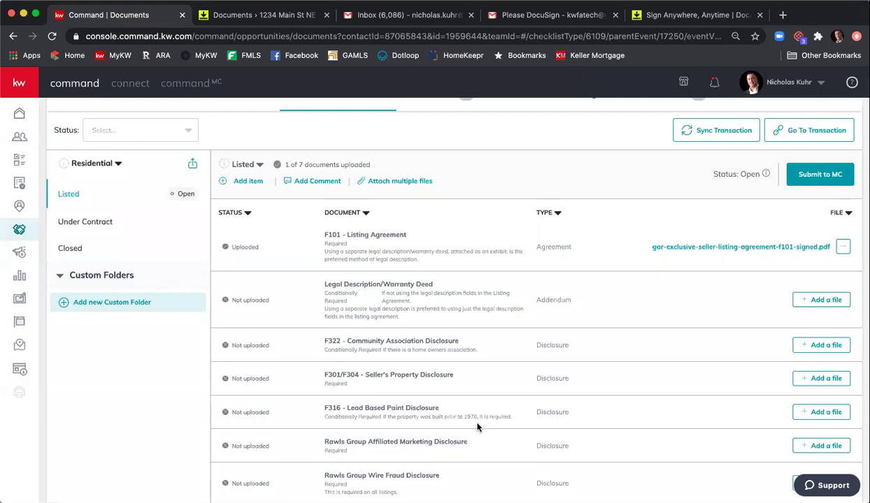
# - Start a DocuSign multi-file attach and pick the signed Community Association Fees disclosure for F322
pyautogui.click(387, 183)
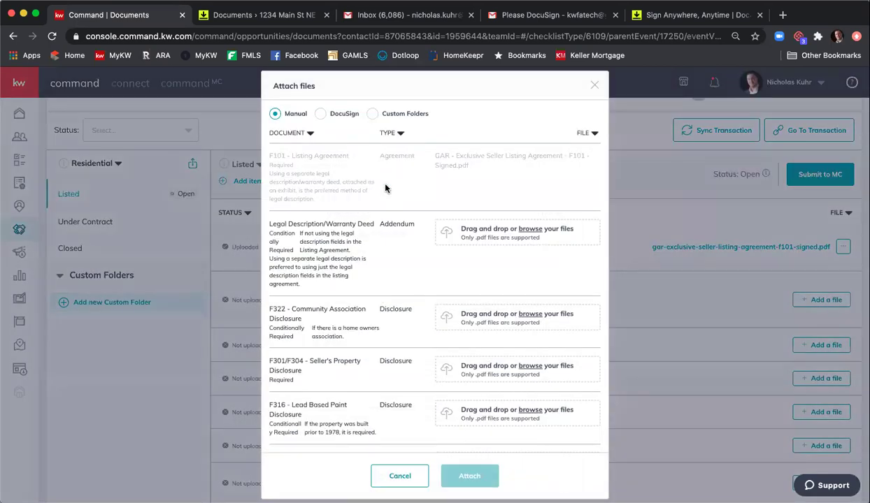
pyautogui.click(323, 117)
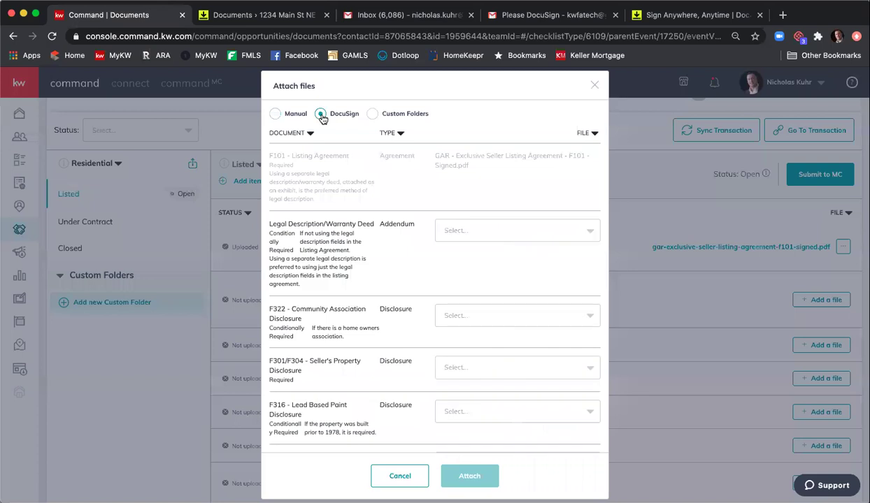
pyautogui.scroll(-2, 353, 240)
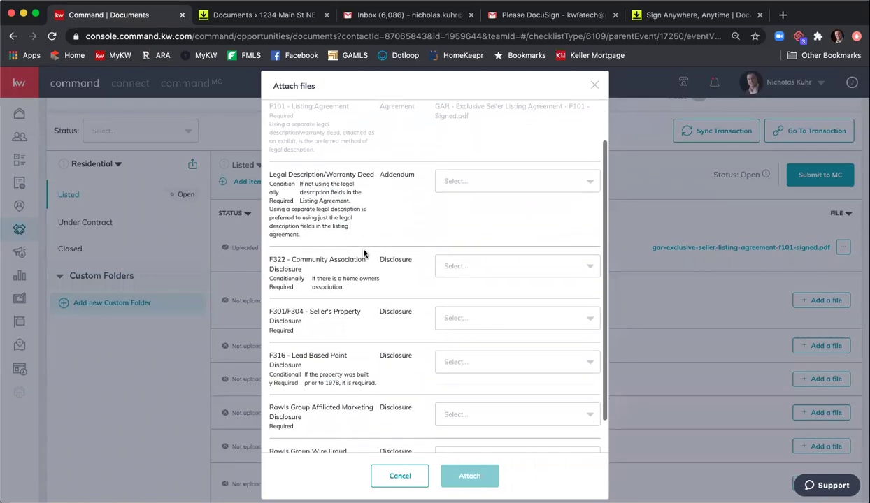
pyautogui.click(492, 268)
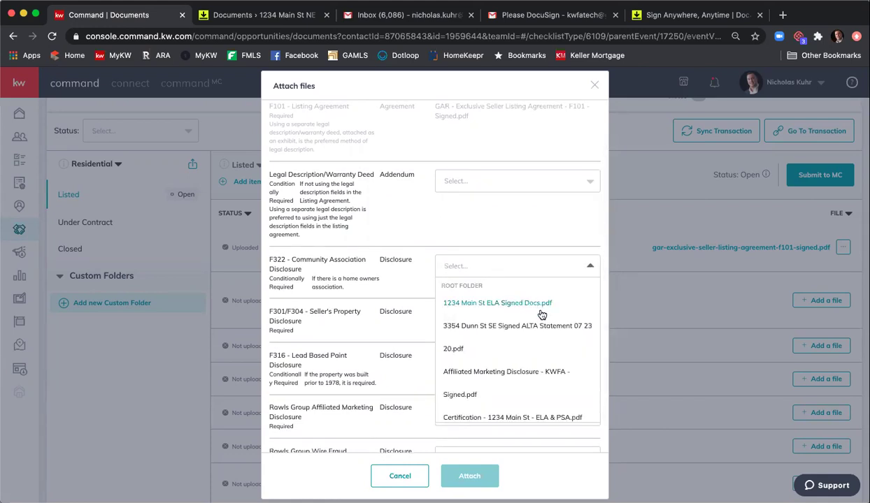
pyautogui.scroll(-5, 549, 319)
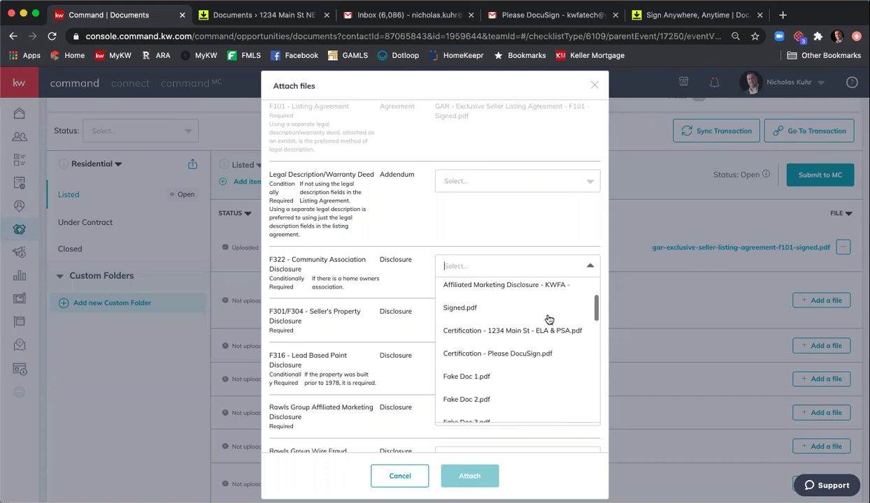
pyautogui.scroll(-2, 549, 318)
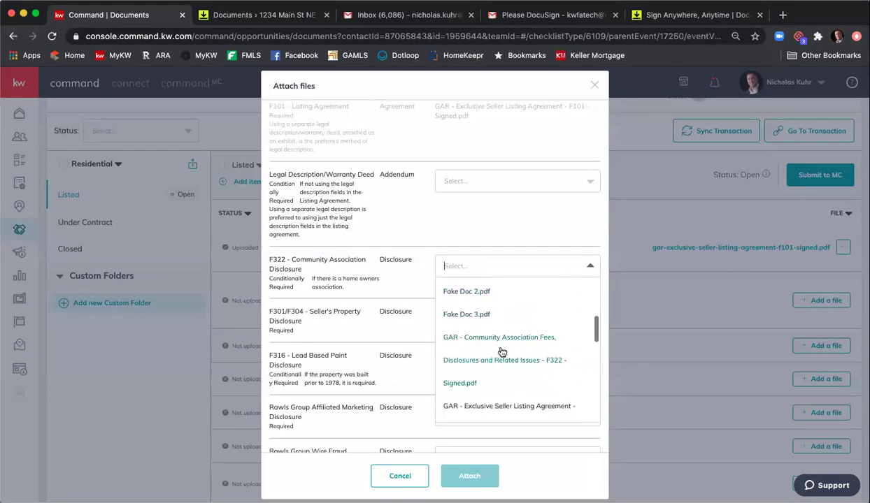
pyautogui.click(470, 384)
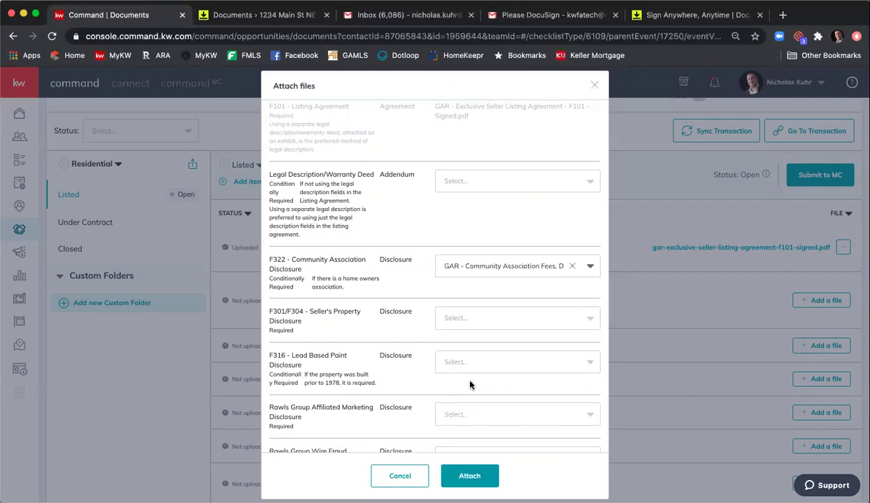
# - Choose the signed Seller's Property Disclosure Statement for the F301/F304 item
pyautogui.click(482, 323)
pyautogui.scroll(-2, 489, 349)
pyautogui.scroll(-1, 580, 293)
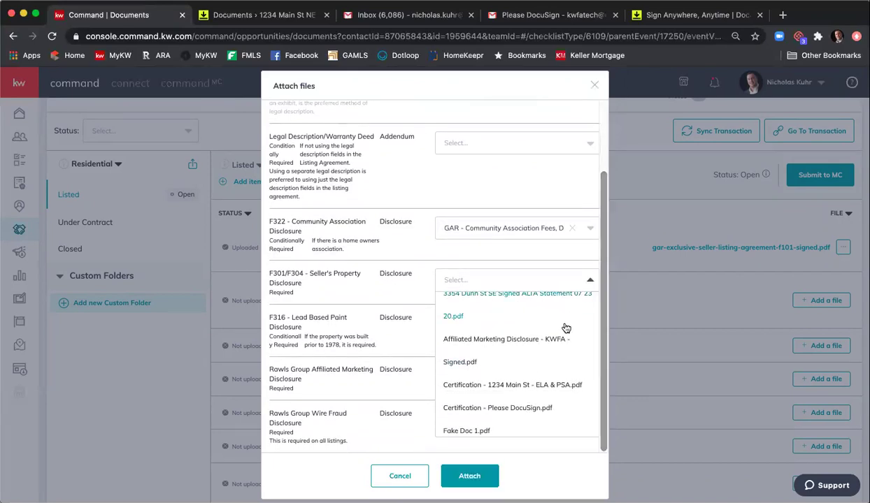
pyautogui.scroll(-2, 564, 326)
pyautogui.scroll(-5, 566, 329)
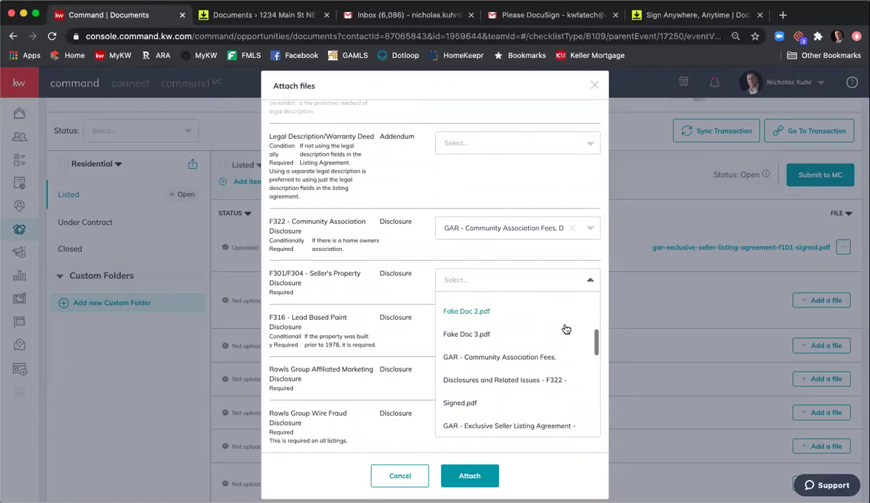
pyautogui.scroll(-5, 565, 330)
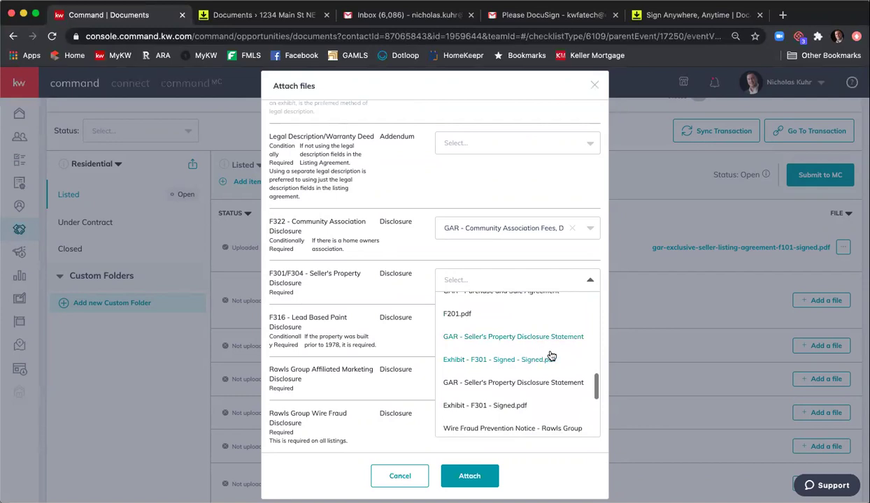
pyautogui.click(501, 342)
# - Choose the signed Affiliated Marketing Disclosure for the Affiliated Marketing item
pyautogui.scroll(-1, 498, 329)
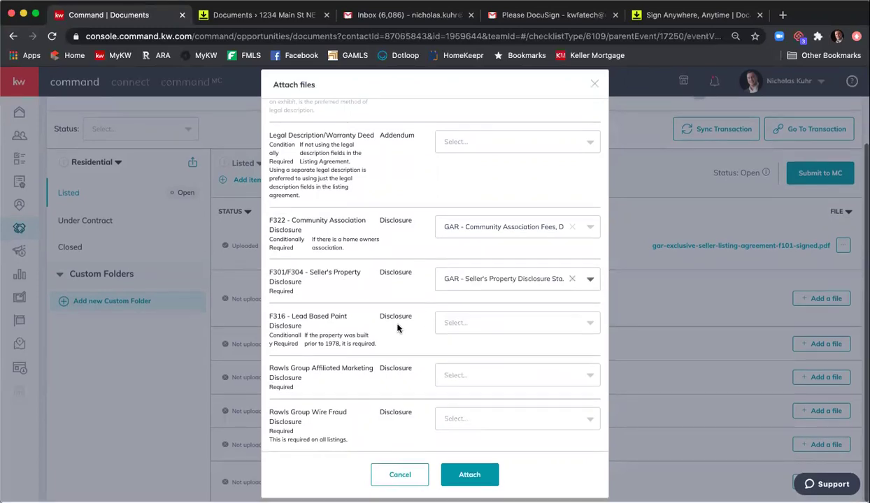
pyautogui.click(495, 378)
pyautogui.scroll(-2, 434, 315)
pyautogui.scroll(-5, 508, 359)
pyautogui.scroll(-8, 509, 360)
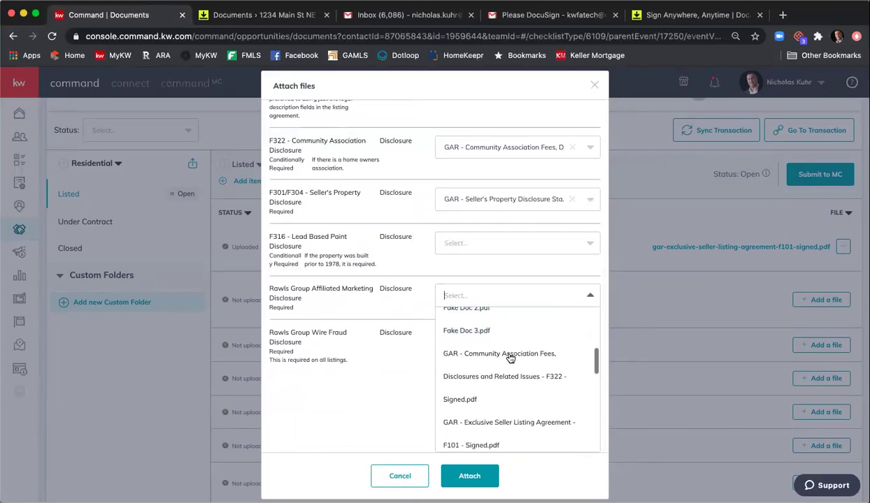
pyautogui.scroll(-3, 510, 360)
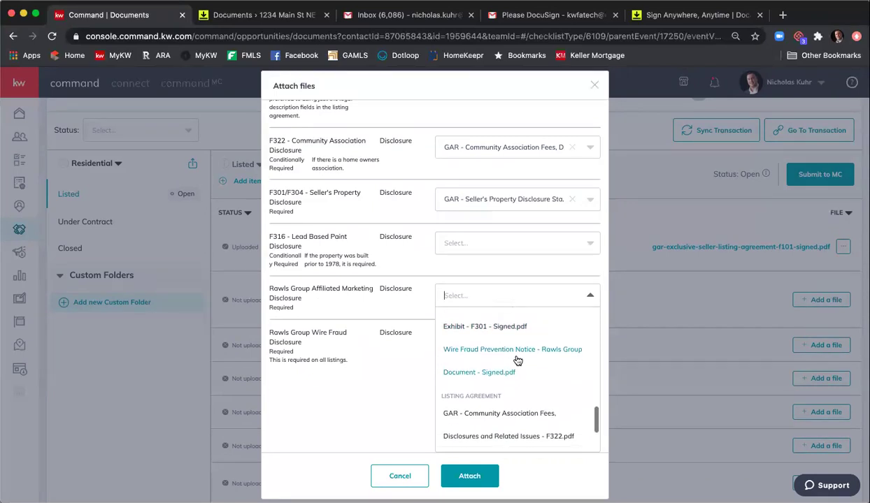
pyautogui.scroll(-3, 517, 360)
pyautogui.scroll(1, 519, 360)
pyautogui.scroll(12, 518, 360)
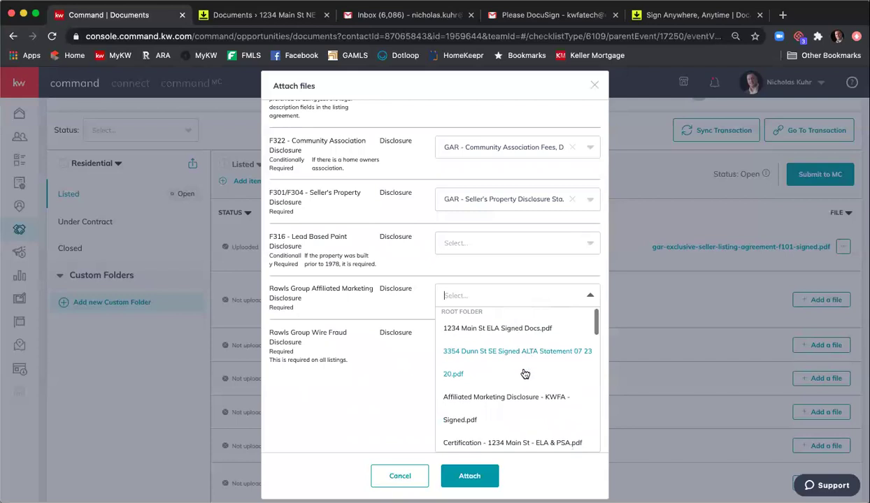
pyautogui.click(540, 404)
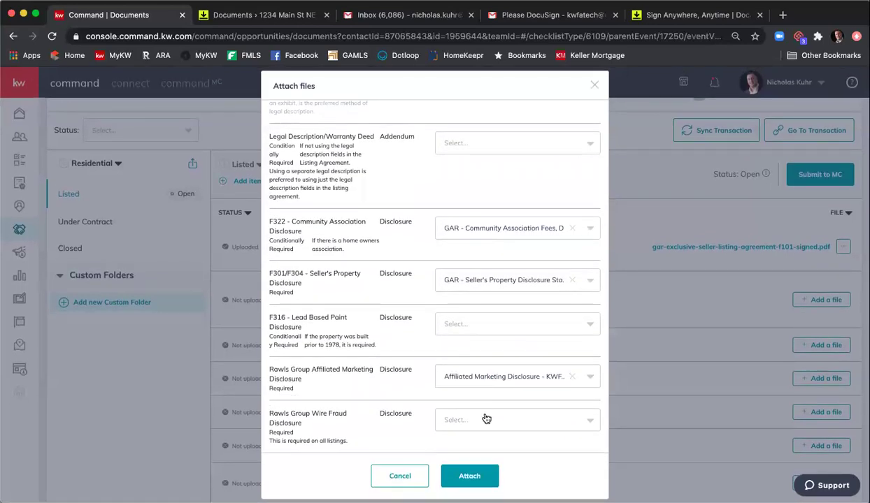
# - Pick the Wire Fraud Prevention Notice for the Wire Fraud item and attach all chosen files
pyautogui.click(485, 420)
pyautogui.scroll(3, 521, 395)
pyautogui.scroll(-5, 523, 399)
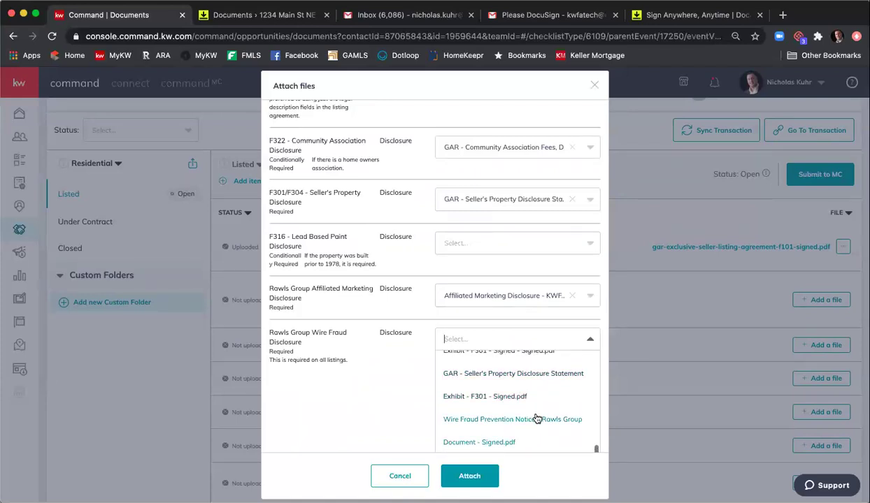
pyautogui.click(537, 420)
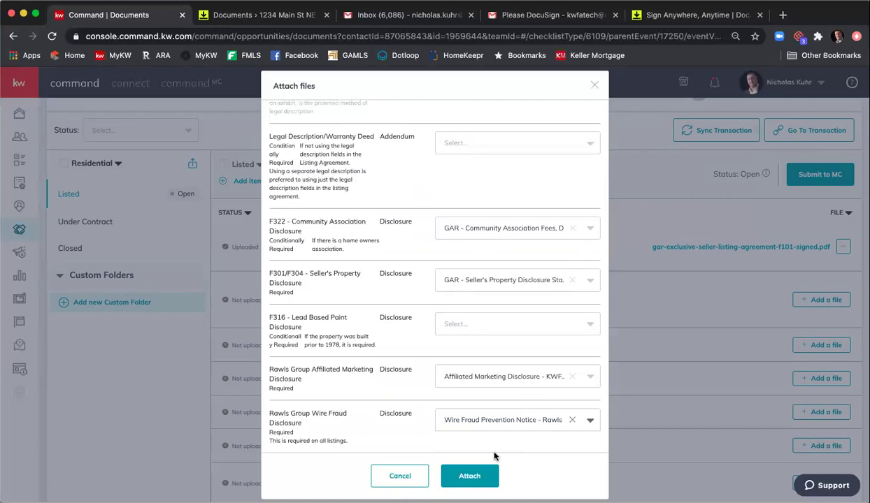
pyautogui.click(469, 475)
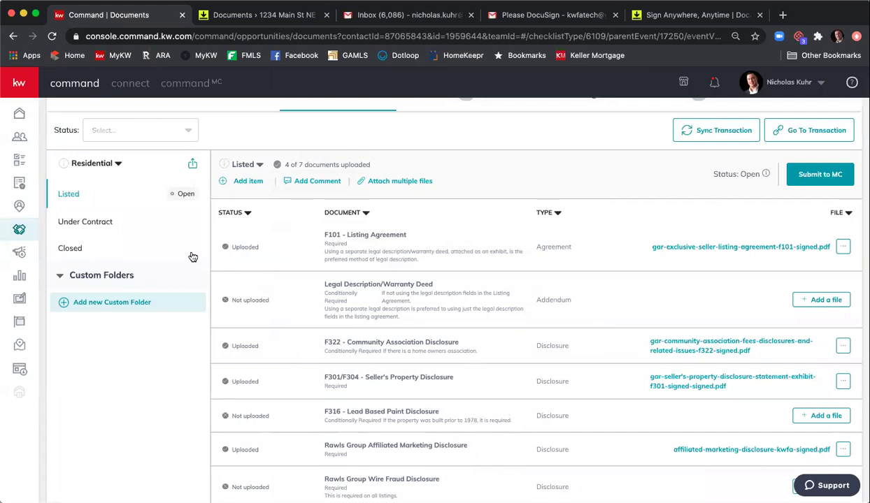
# - Assign the signed Purchase and Sale Agreement F201 from DocuSign to Under Contract's F201 - Purchase & Sale
pyautogui.click(133, 222)
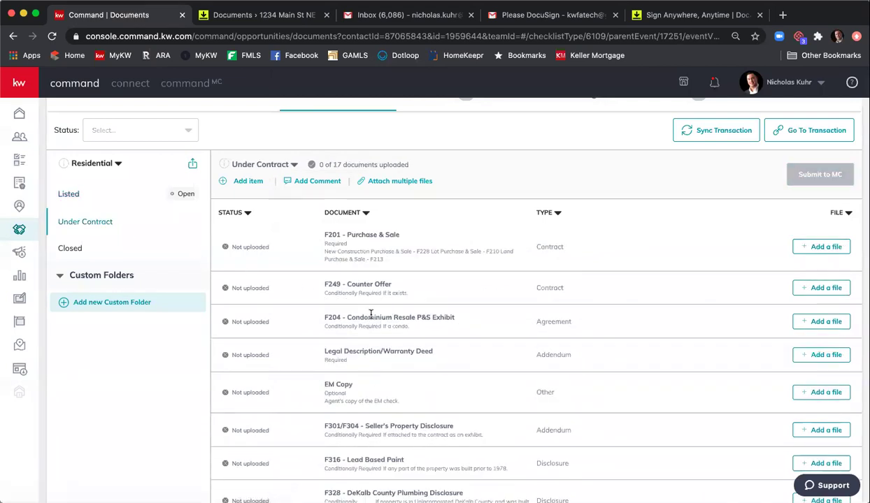
pyautogui.click(814, 248)
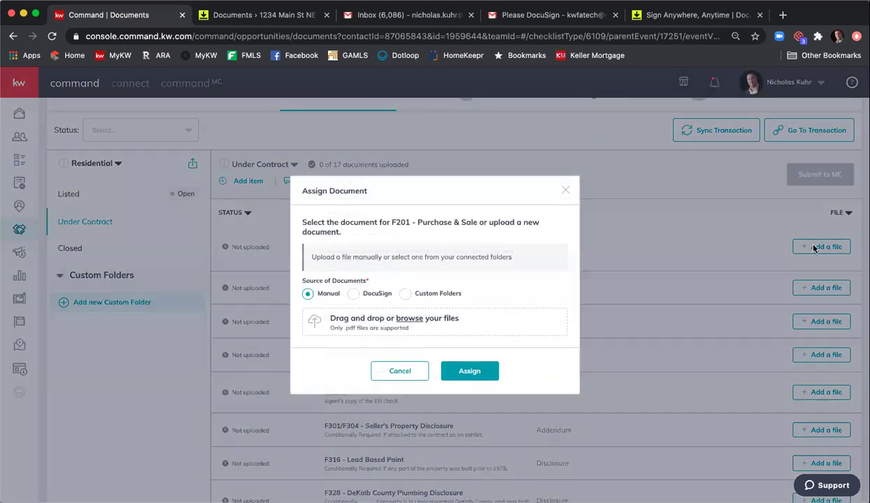
pyautogui.click(356, 294)
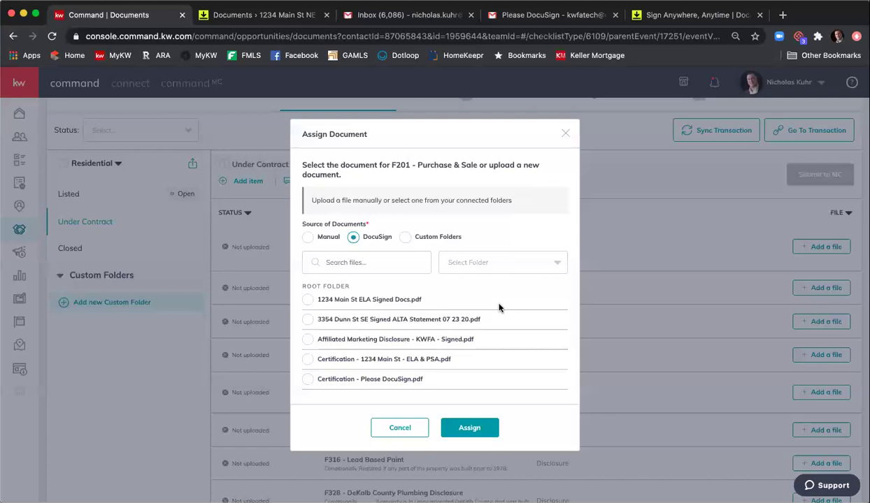
pyautogui.scroll(-4, 493, 326)
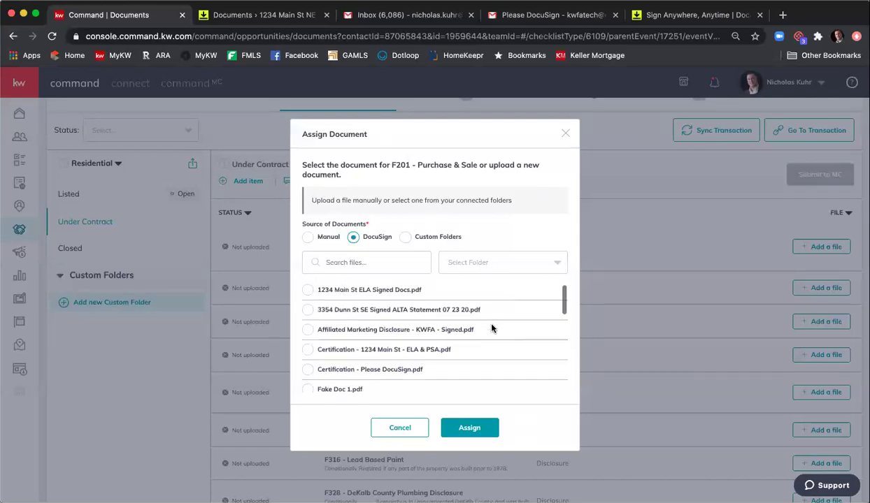
pyautogui.scroll(-3, 491, 329)
pyautogui.scroll(-1, 491, 330)
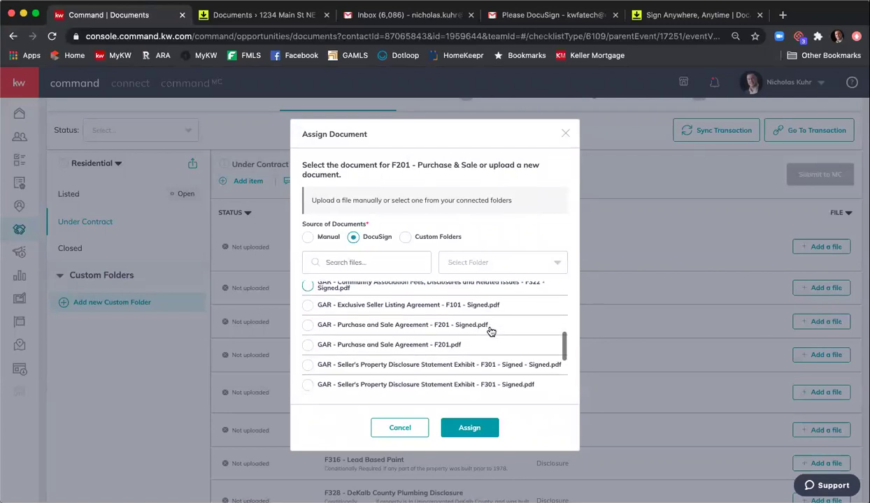
pyautogui.click(306, 326)
pyautogui.click(478, 430)
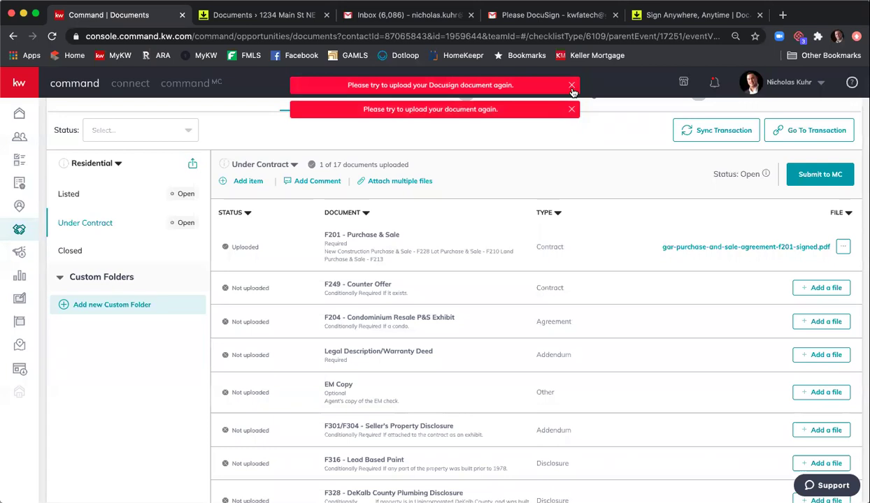
# - Dismiss the two upload error toasts and open the attached F201 agreement for review
pyautogui.click(572, 85)
pyautogui.click(571, 86)
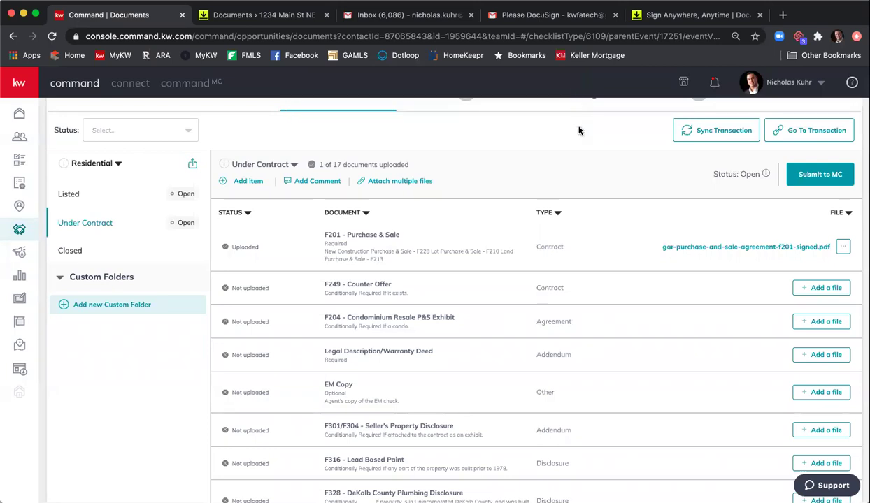
pyautogui.click(762, 246)
# - Check the F201 agreement's page 8 signatures, close the viewer, and go back to Listed
pyautogui.scroll(-12, 353, 213)
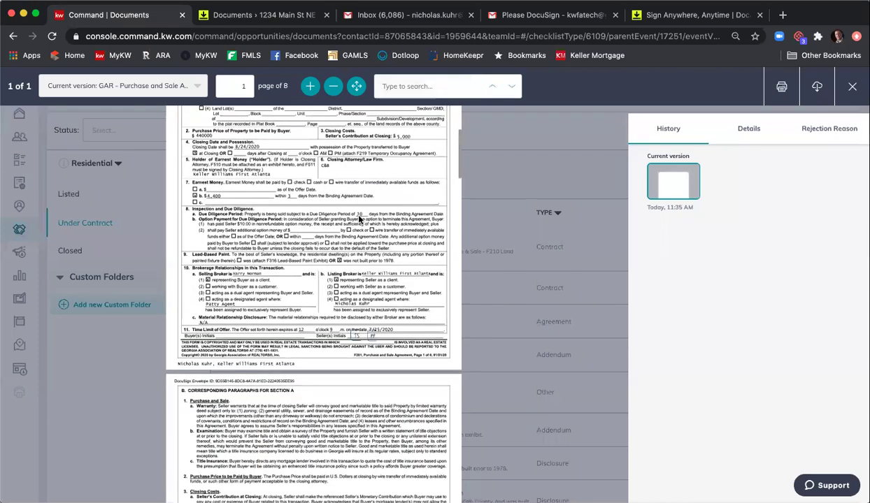
pyautogui.scroll(-20, 360, 218)
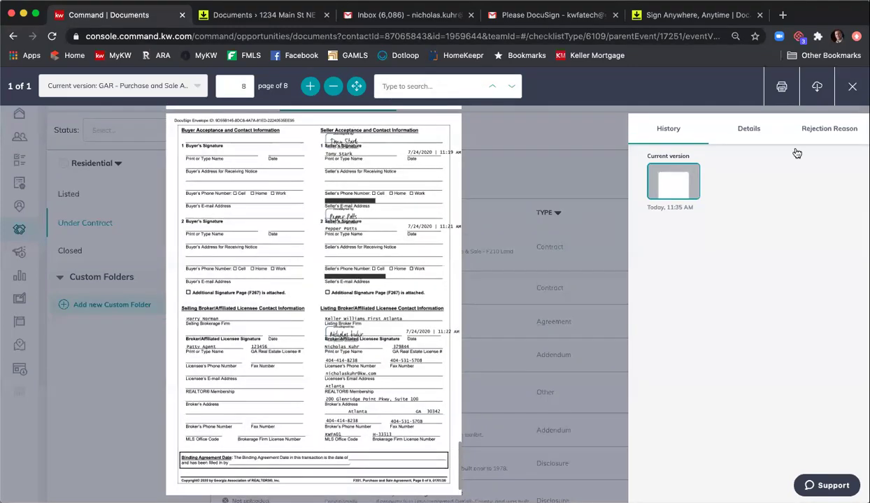
pyautogui.click(851, 89)
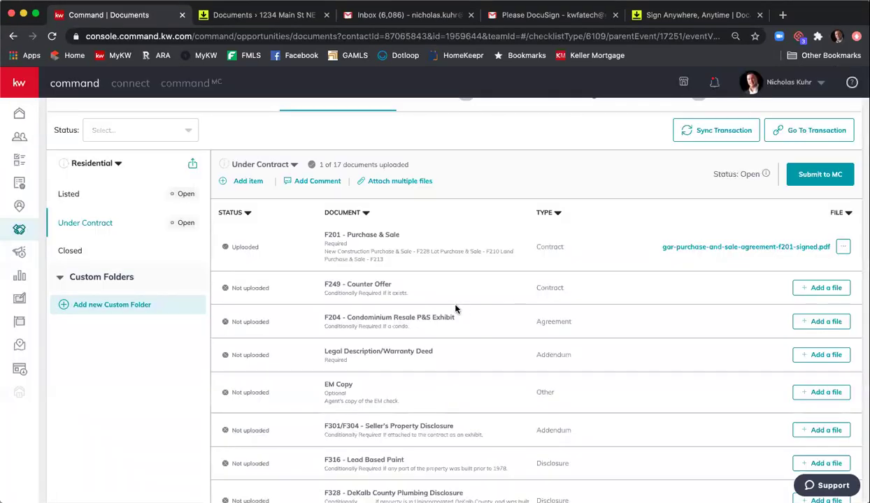
pyautogui.click(108, 204)
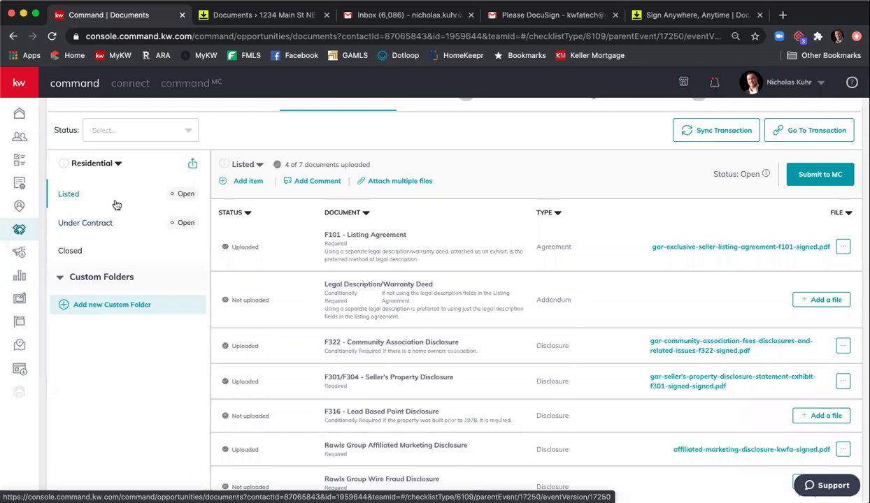